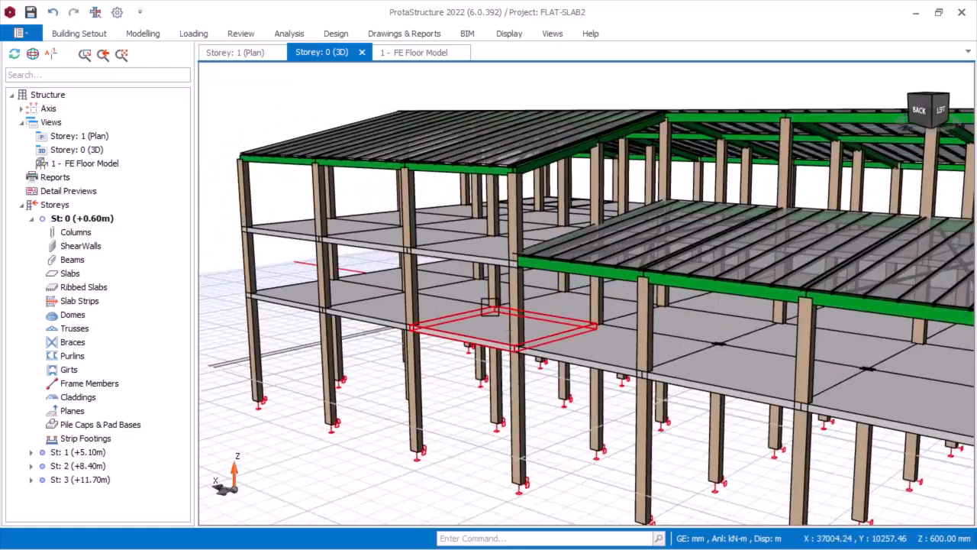
pyautogui.moveTo(772, 321); pyautogui.dragTo(670, 226, button='middle')
pyautogui.scroll(3, 611, 298)
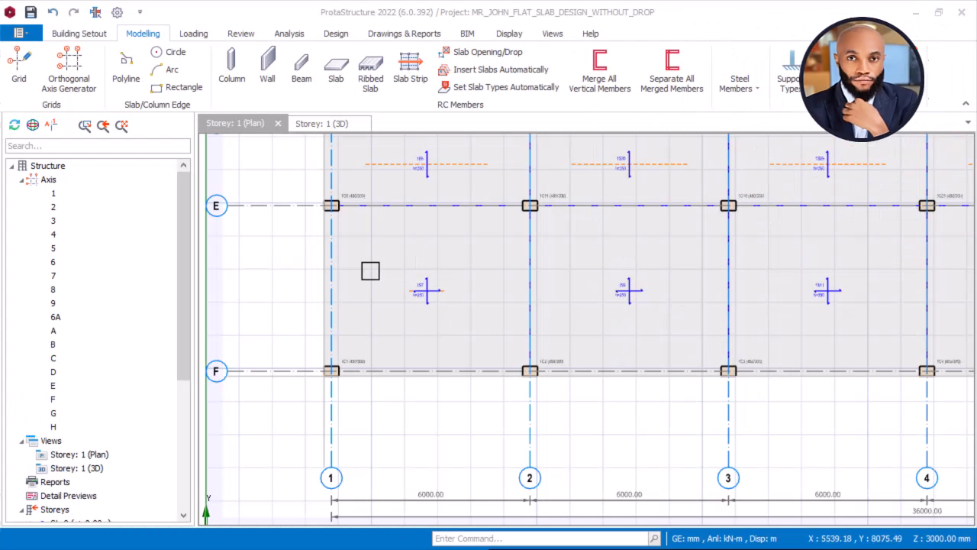
# Examine the storey 1 flat slab plan, covering the column grid, the slab panels and the core walls.
pyautogui.scroll(-8, 456, 282)
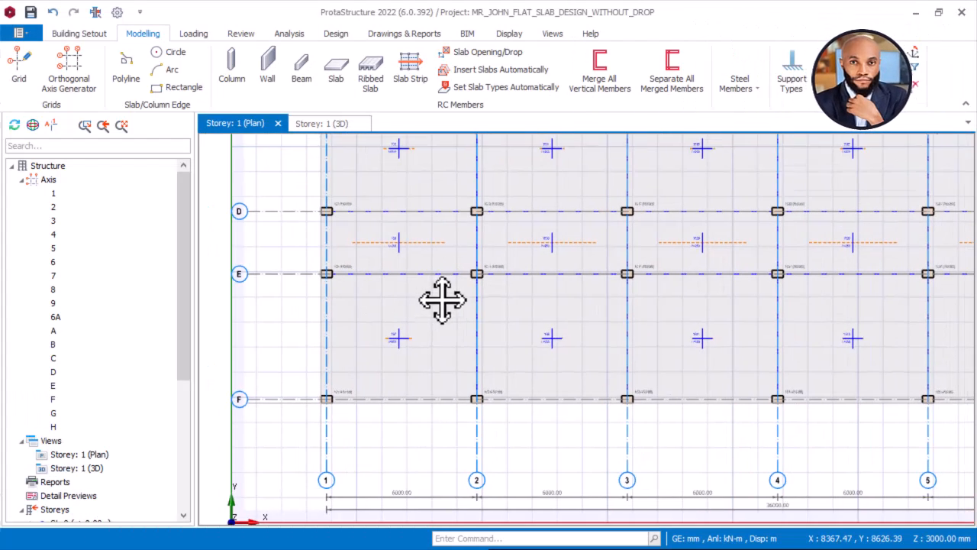
pyautogui.moveTo(456, 268); pyautogui.dragTo(423, 297, button='middle')
pyautogui.moveTo(428, 259); pyautogui.dragTo(477, 255, button='middle')
pyautogui.scroll(-2, 435, 269)
pyautogui.scroll(3, 432, 401)
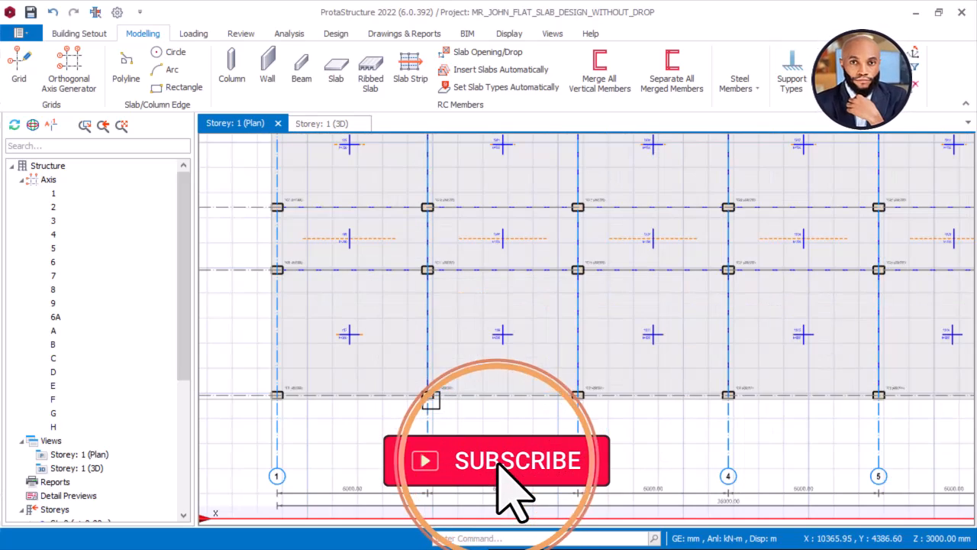
pyautogui.scroll(-2, 447, 346)
pyautogui.moveTo(474, 306); pyautogui.dragTo(451, 339, button='middle')
pyautogui.scroll(1, 410, 381)
pyautogui.scroll(-2, 408, 351)
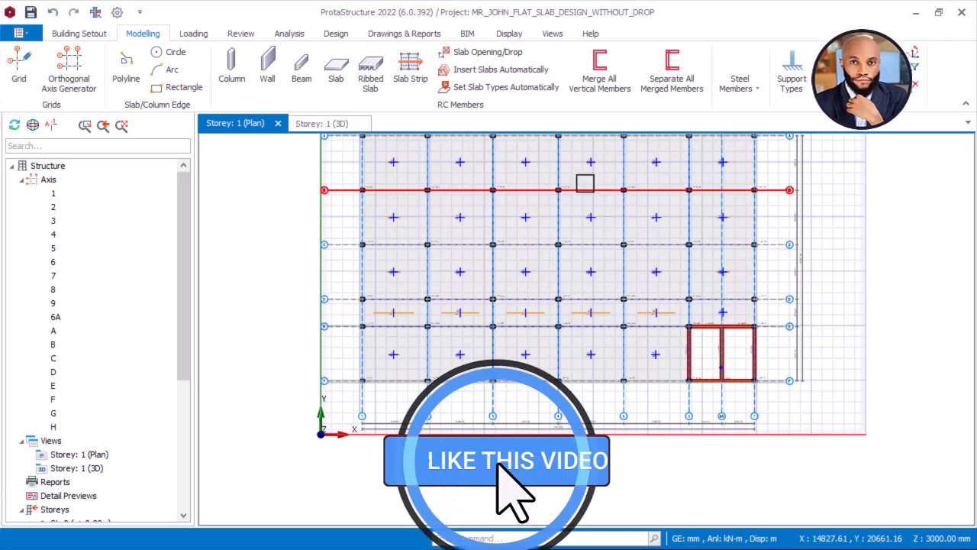
pyautogui.moveTo(469, 265); pyautogui.dragTo(476, 272, button='middle')
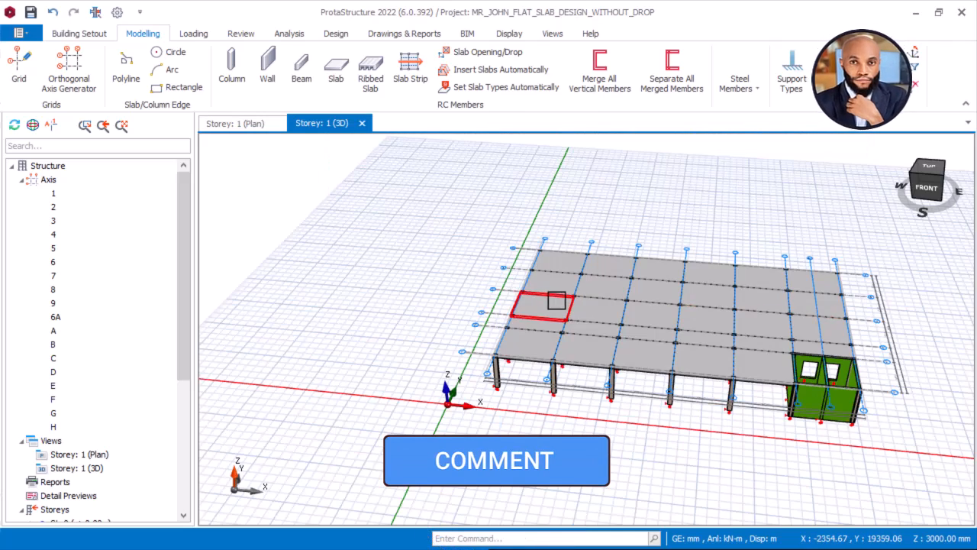
# Inspect the storey 1 3D model from several sides, focusing on the core walls and their openings.
pyautogui.scroll(-2, 561, 296)
pyautogui.moveTo(733, 329); pyautogui.dragTo(700, 326, button='middle')
pyautogui.scroll(6, 701, 329)
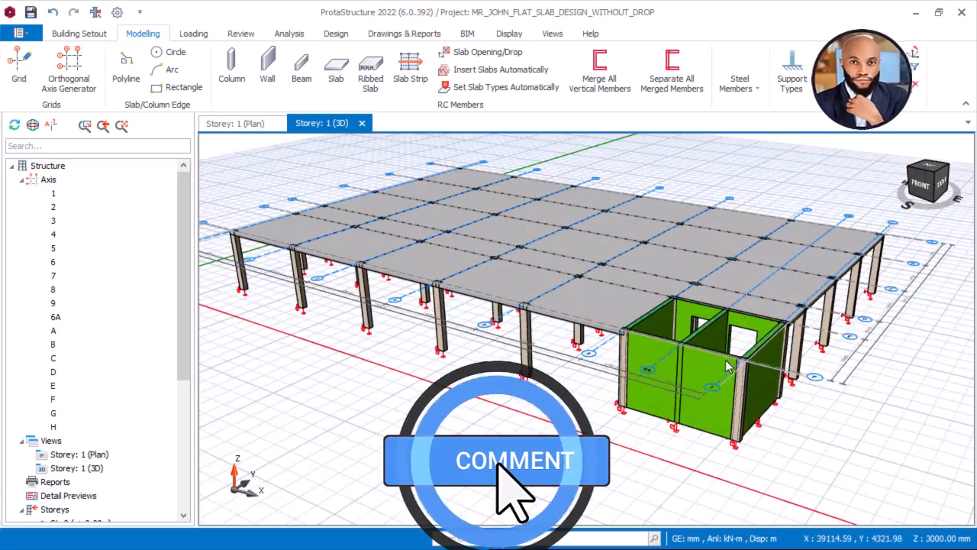
pyautogui.moveTo(763, 338); pyautogui.dragTo(617, 299, button='middle')
pyautogui.scroll(3, 617, 300)
pyautogui.moveTo(744, 282); pyautogui.dragTo(732, 252, button='middle')
pyautogui.scroll(-5, 829, 299)
pyautogui.moveTo(828, 300)
pyautogui.mouseDown(button='middle')
pyautogui.moveTo(812, 288)
pyautogui.moveTo(831, 291)
pyautogui.mouseUp(button='middle')
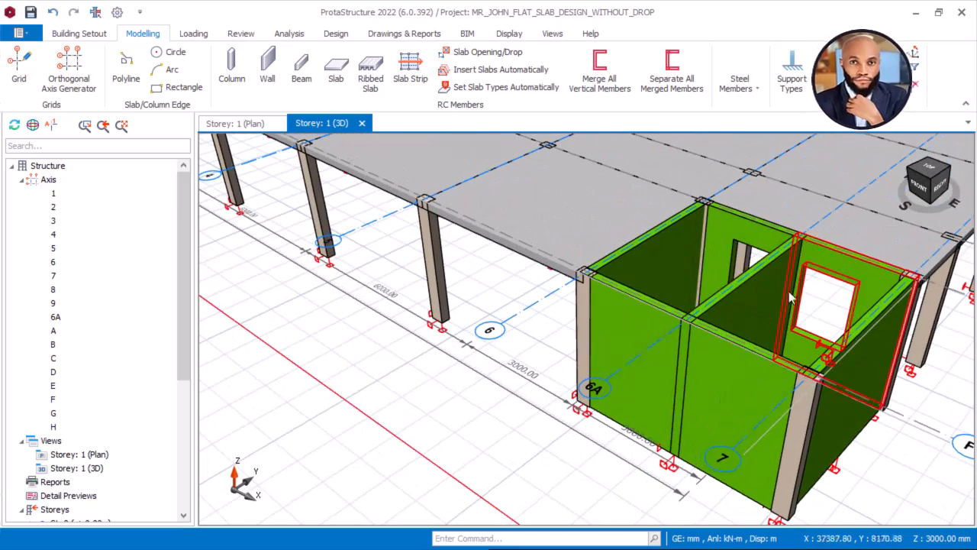
# Return to the storey 1 plan and review the slab panels between axes D and F.
pyautogui.click(241, 124)
pyautogui.scroll(2, 398, 377)
pyautogui.moveTo(400, 353); pyautogui.dragTo(389, 308, button='middle')
pyautogui.scroll(3, 378, 289)
pyautogui.scroll(-2, 371, 253)
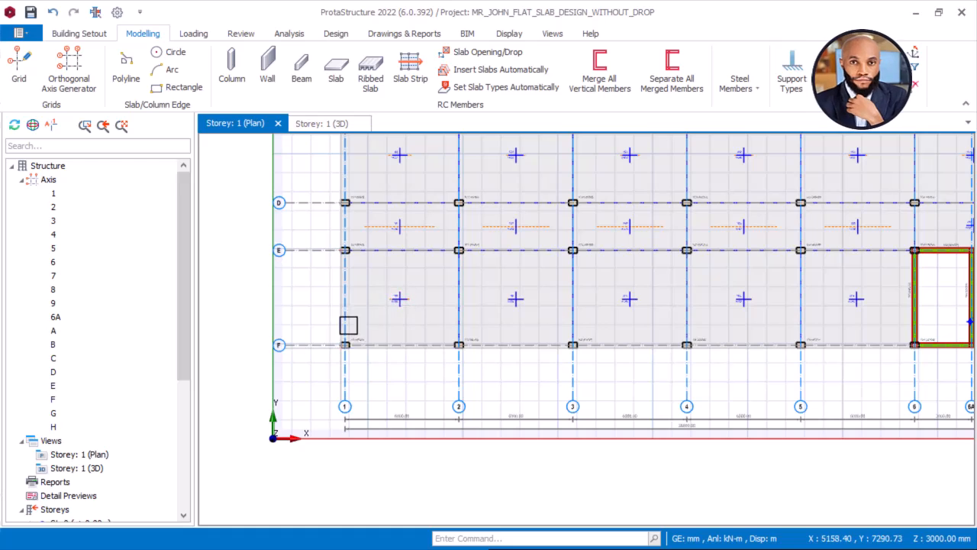
pyautogui.scroll(1, 350, 322)
pyautogui.scroll(-1, 411, 321)
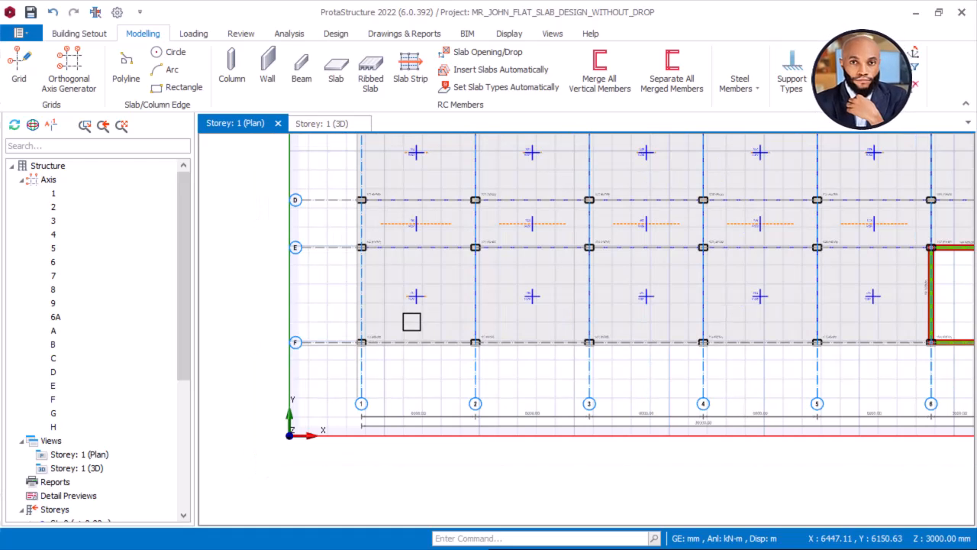
pyautogui.moveTo(476, 294); pyautogui.dragTo(428, 329, button='middle')
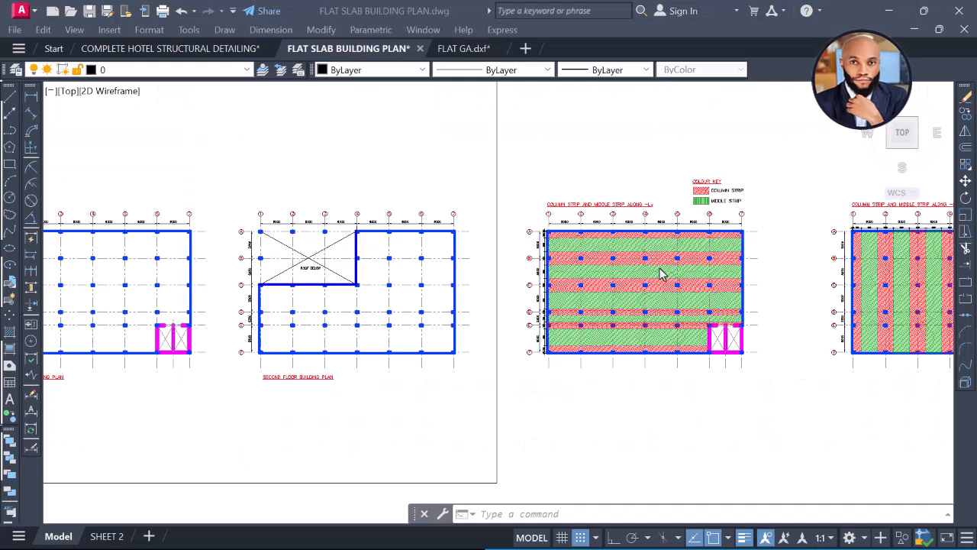
# Examine the column strip and middle strip layout along Ly in the AutoCAD drawing FLAT SLAB BUILDING PLAN.
pyautogui.scroll(4, 661, 275)
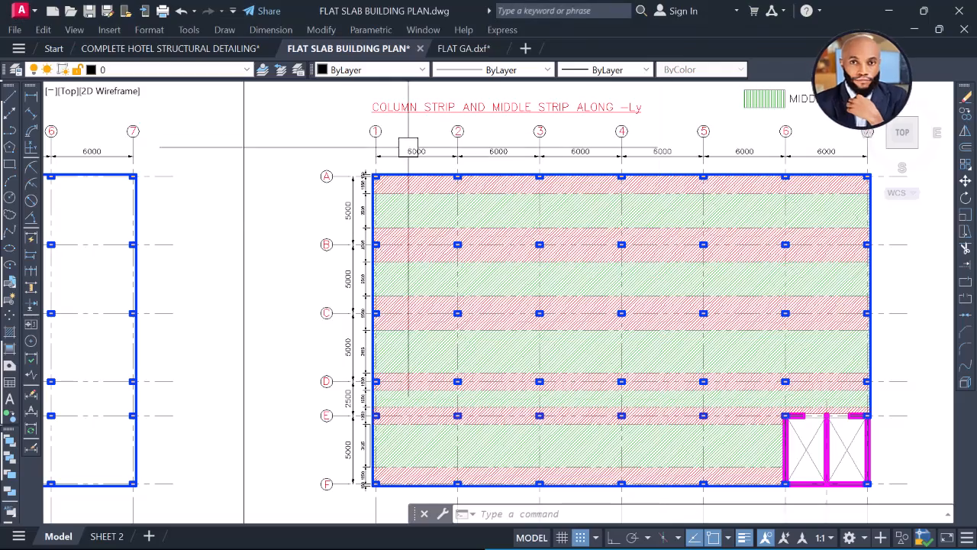
pyautogui.scroll(-2, 375, 220)
pyautogui.scroll(3, 415, 296)
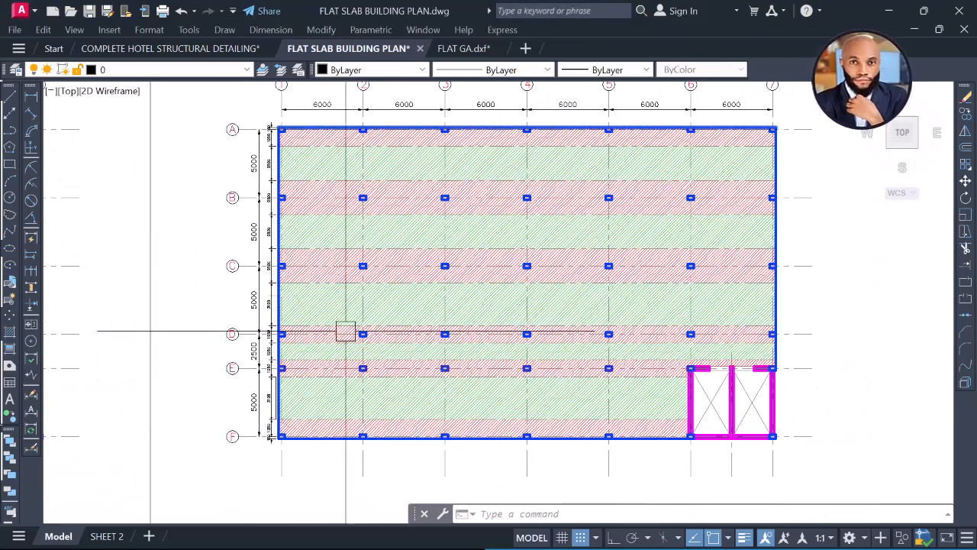
pyautogui.scroll(4, 336, 440)
pyautogui.scroll(-6, 353, 371)
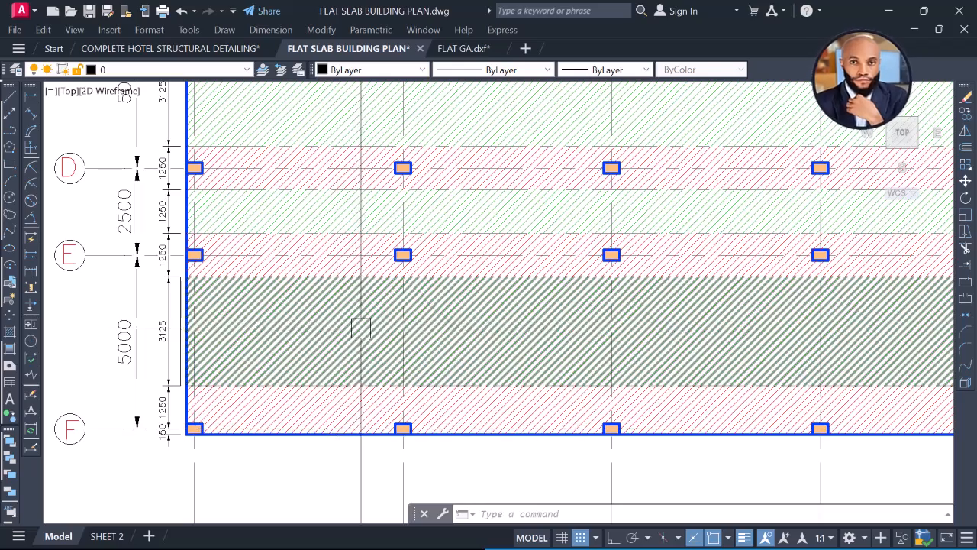
# Review the ground, first and second floor building plans with their grid spacings.
pyautogui.moveTo(504, 285); pyautogui.dragTo(730, 286, button='middle')
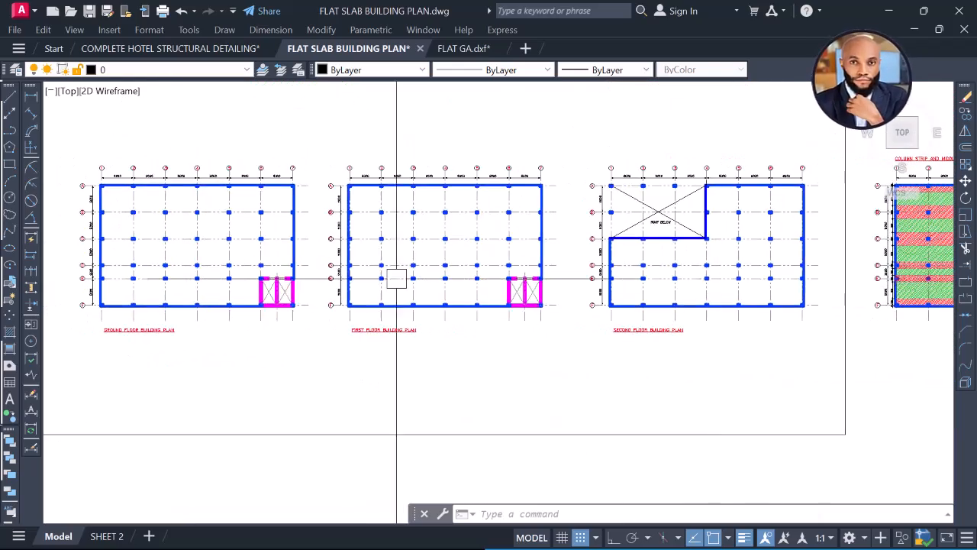
pyautogui.moveTo(377, 280); pyautogui.dragTo(520, 283, button='middle')
pyautogui.scroll(2, 248, 202)
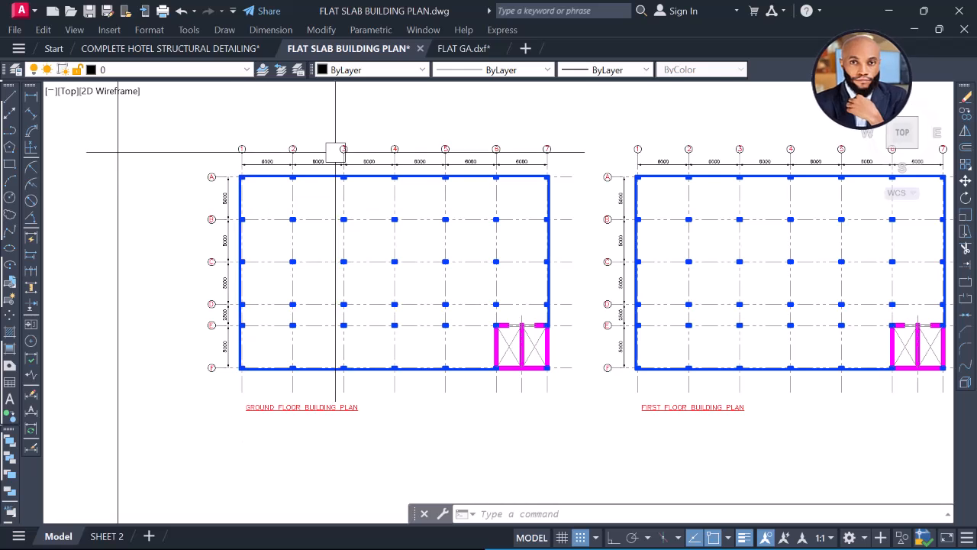
pyautogui.scroll(2, 286, 225)
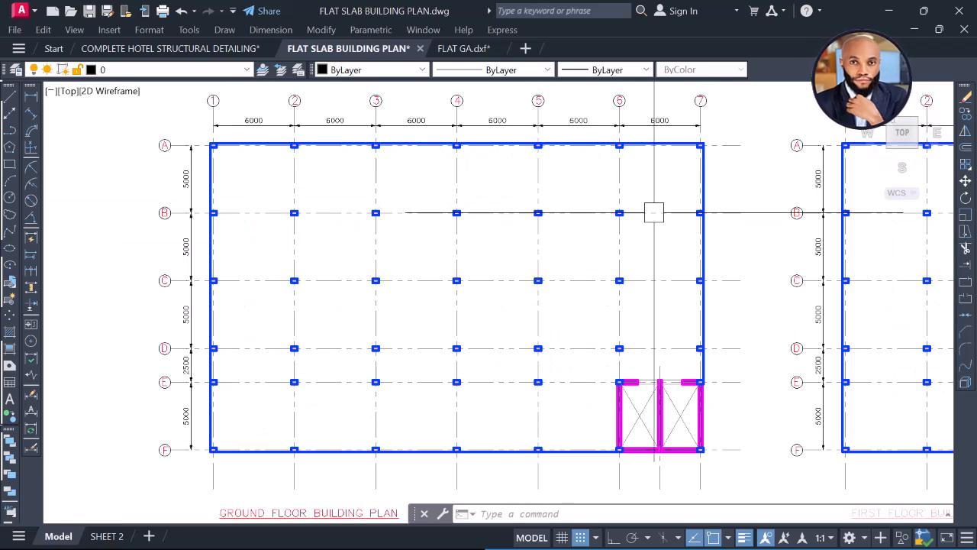
pyautogui.scroll(-8, 294, 305)
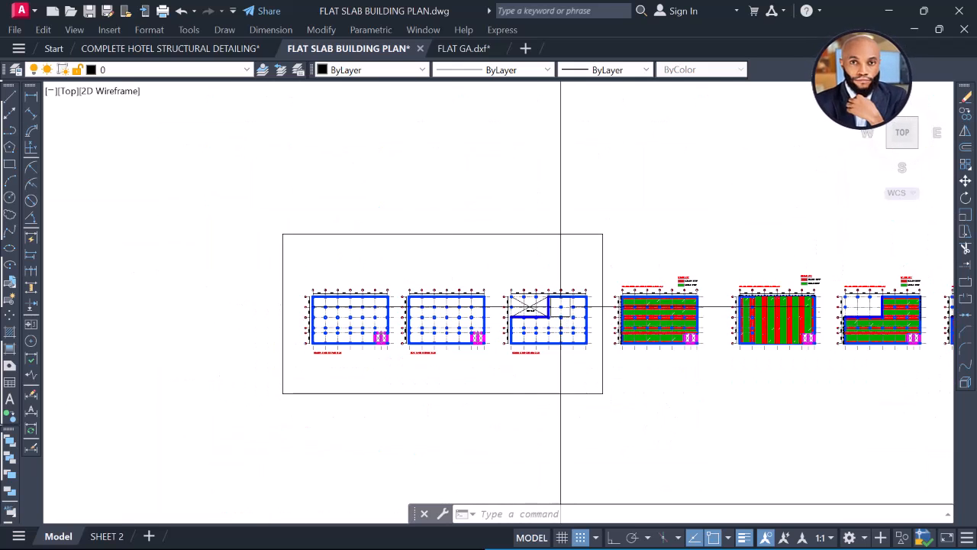
pyautogui.scroll(2, 471, 320)
pyautogui.moveTo(539, 308)
pyautogui.mouseDown(button='middle')
pyautogui.moveTo(341, 277)
pyautogui.moveTo(520, 286)
pyautogui.mouseUp(button='middle')
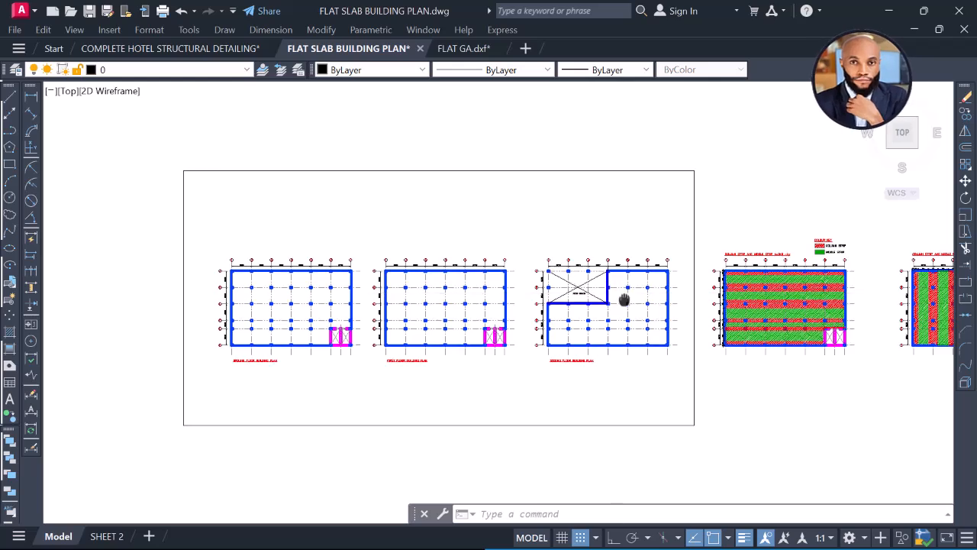
pyautogui.moveTo(625, 297); pyautogui.dragTo(521, 281, button='middle')
pyautogui.scroll(2, 705, 298)
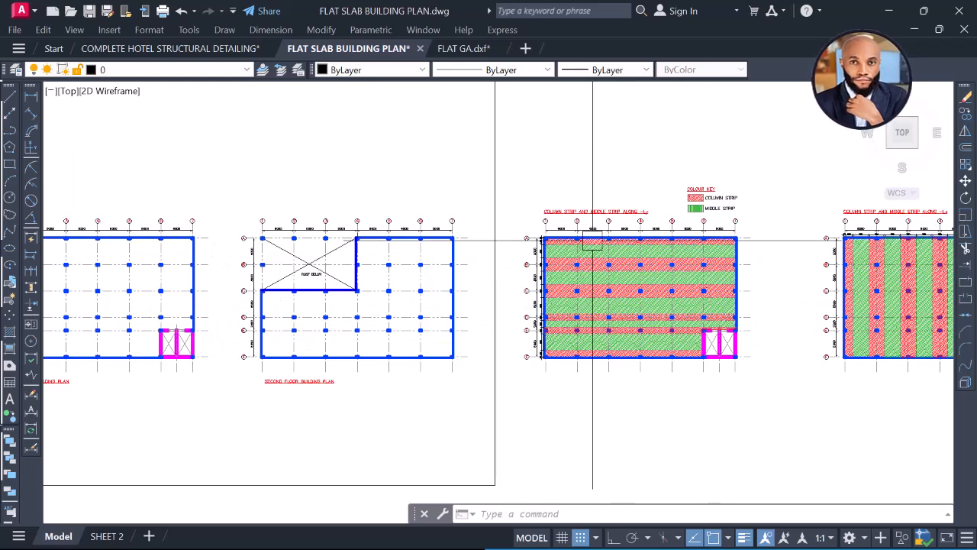
# Study how the column strips and middle strips alternate along Ly, comparing the hatched bands with the colour key.
pyautogui.scroll(4, 711, 294)
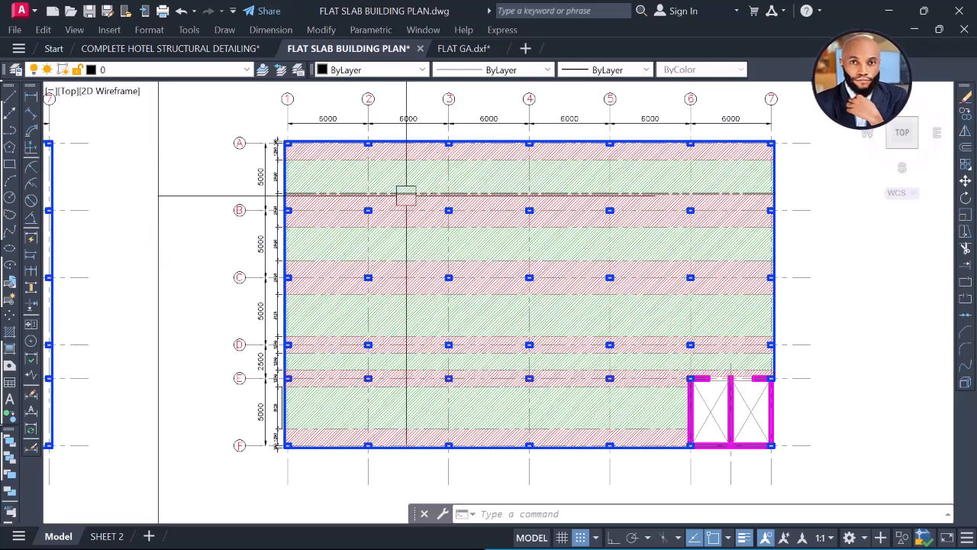
pyautogui.moveTo(406, 195); pyautogui.dragTo(331, 205, button='middle')
pyautogui.scroll(-2, 328, 197)
pyautogui.scroll(2, 283, 175)
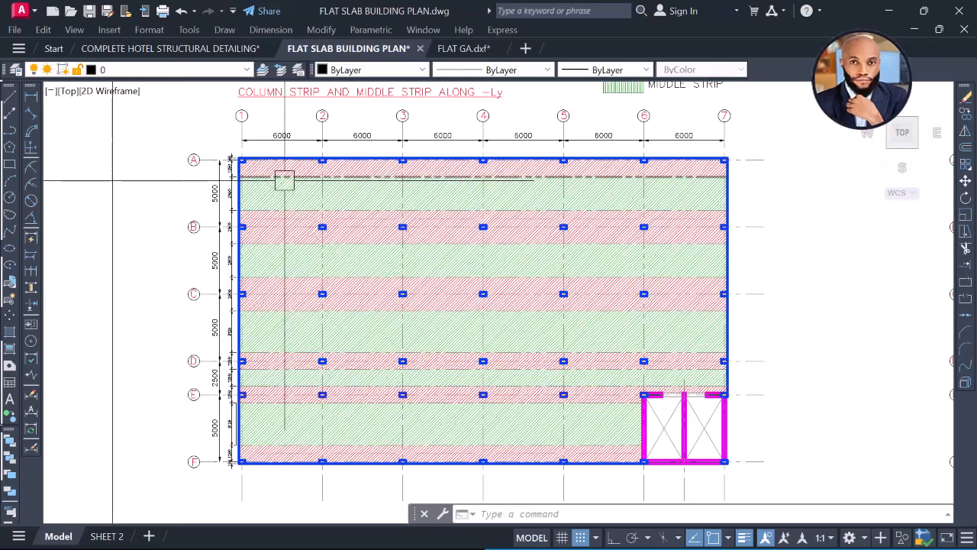
pyautogui.scroll(-2, 332, 160)
pyautogui.moveTo(653, 198); pyautogui.dragTo(588, 233, button='middle')
pyautogui.moveTo(463, 221); pyautogui.dragTo(508, 226, button='middle')
pyautogui.moveTo(444, 237); pyautogui.dragTo(494, 229, button='middle')
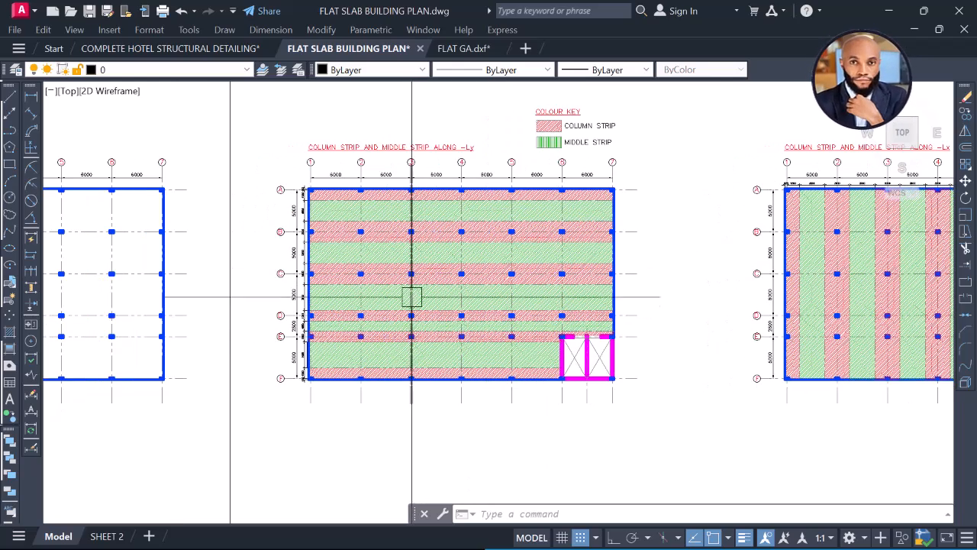
# Check the dimensioned widths of the column strips and middle strips between axes B and F.
pyautogui.scroll(4, 401, 347)
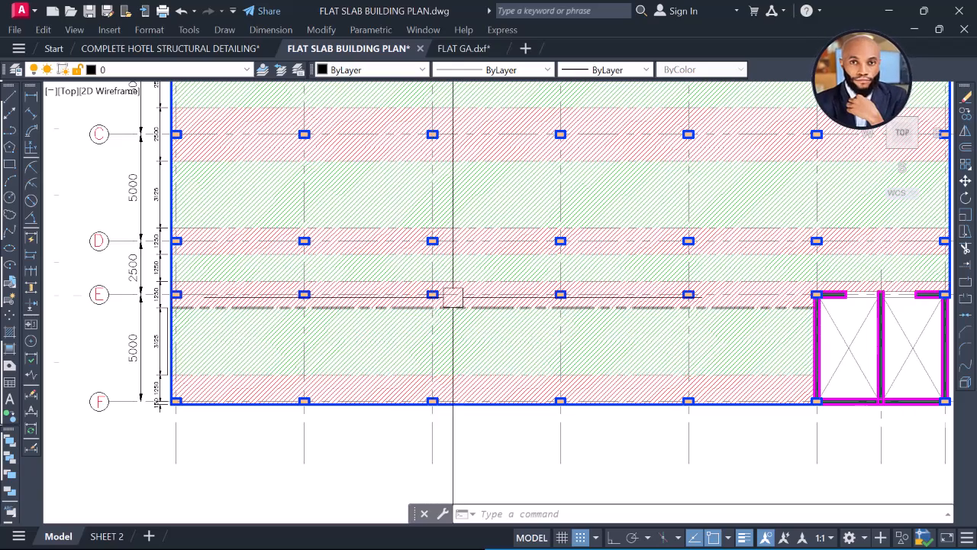
pyautogui.scroll(-2, 432, 311)
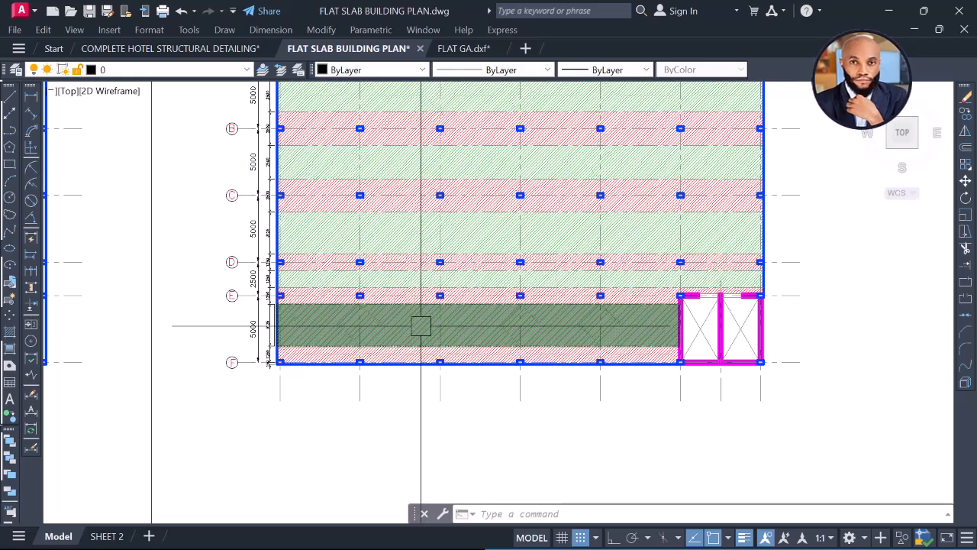
pyautogui.moveTo(421, 260); pyautogui.dragTo(409, 339, button='middle')
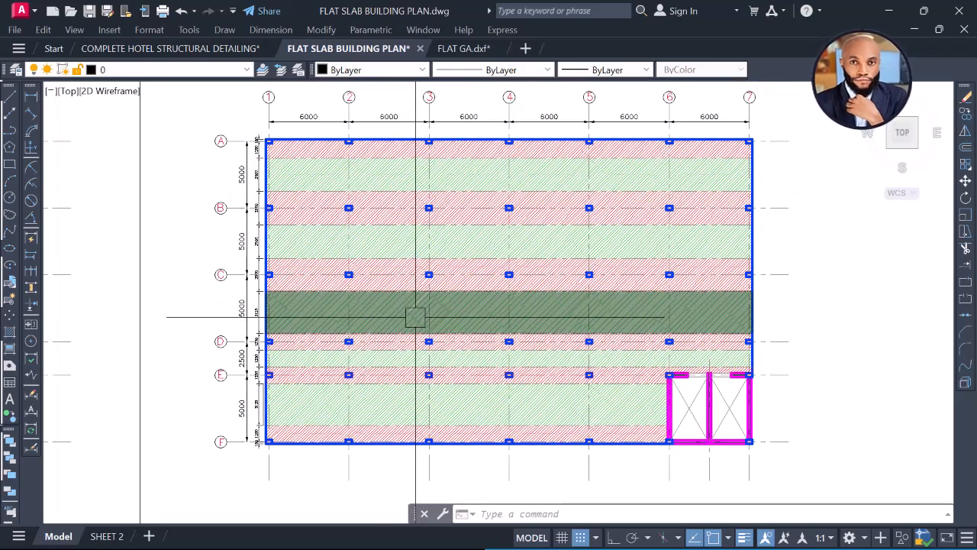
pyautogui.moveTo(433, 209); pyautogui.dragTo(436, 189, button='middle')
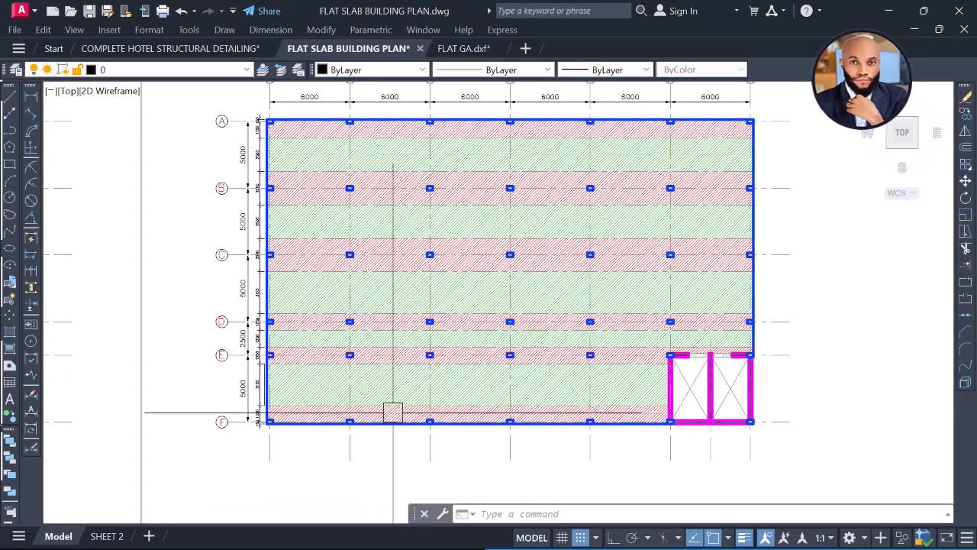
pyautogui.scroll(4, 336, 419)
pyautogui.scroll(-2, 295, 372)
pyautogui.moveTo(309, 233); pyautogui.dragTo(321, 326, button='middle')
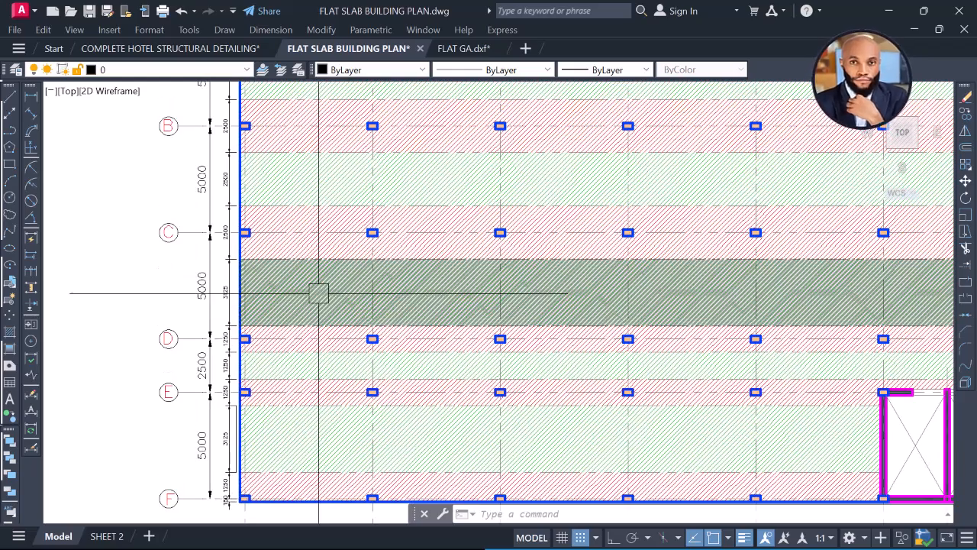
pyautogui.scroll(-4, 336, 252)
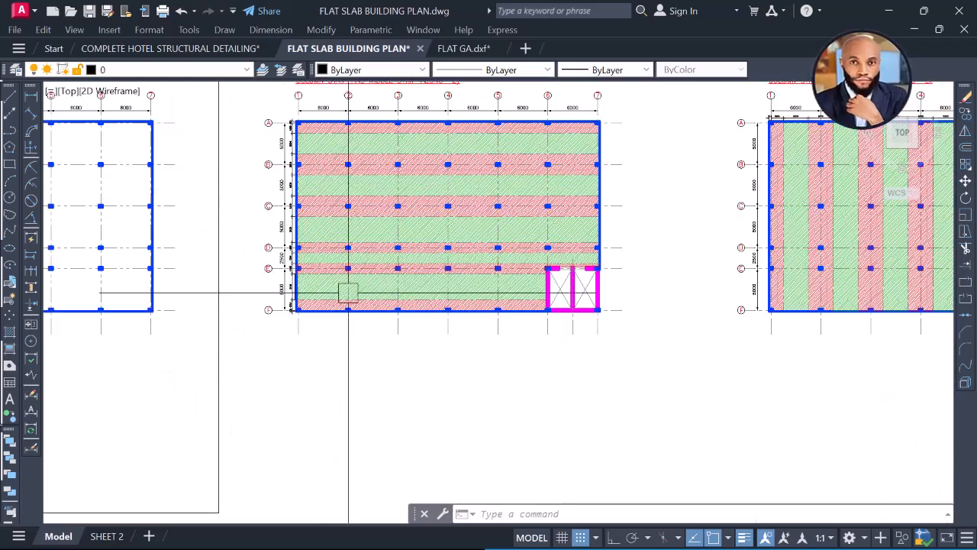
pyautogui.scroll(7, 298, 275)
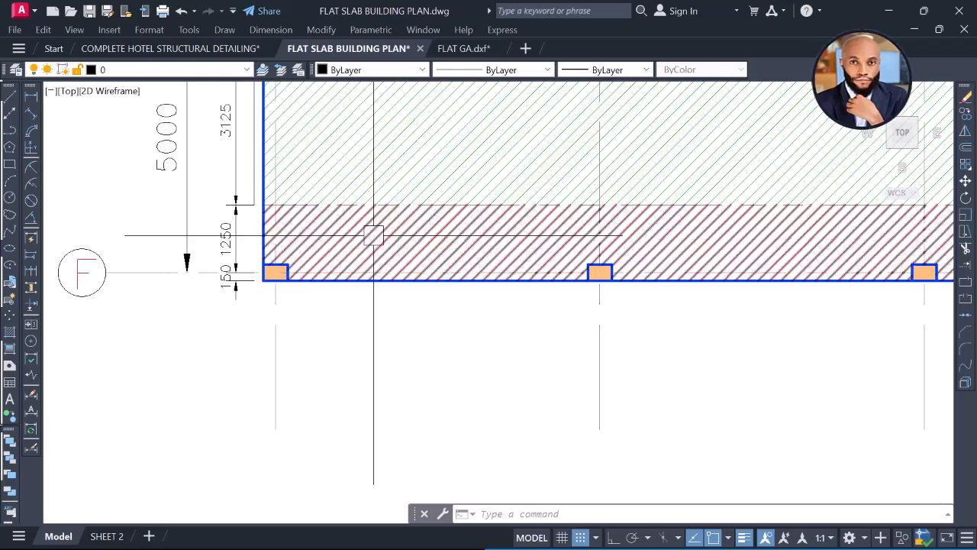
pyautogui.scroll(-3, 375, 237)
pyautogui.moveTo(374, 244); pyautogui.dragTo(310, 304, button='middle')
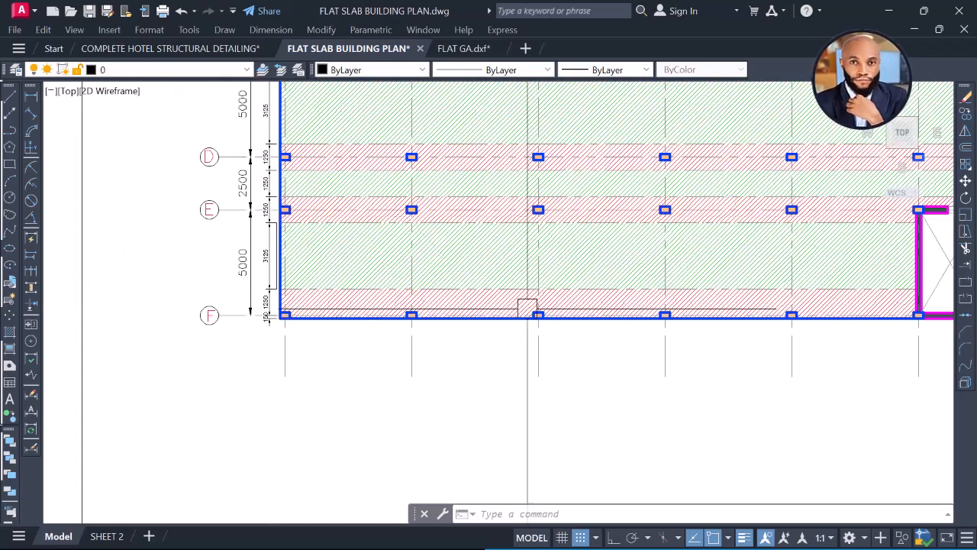
pyautogui.moveTo(835, 305); pyautogui.dragTo(789, 323, button='middle')
pyautogui.moveTo(417, 273); pyautogui.dragTo(461, 341, button='middle')
pyautogui.moveTo(374, 330); pyautogui.dragTo(396, 373, button='middle')
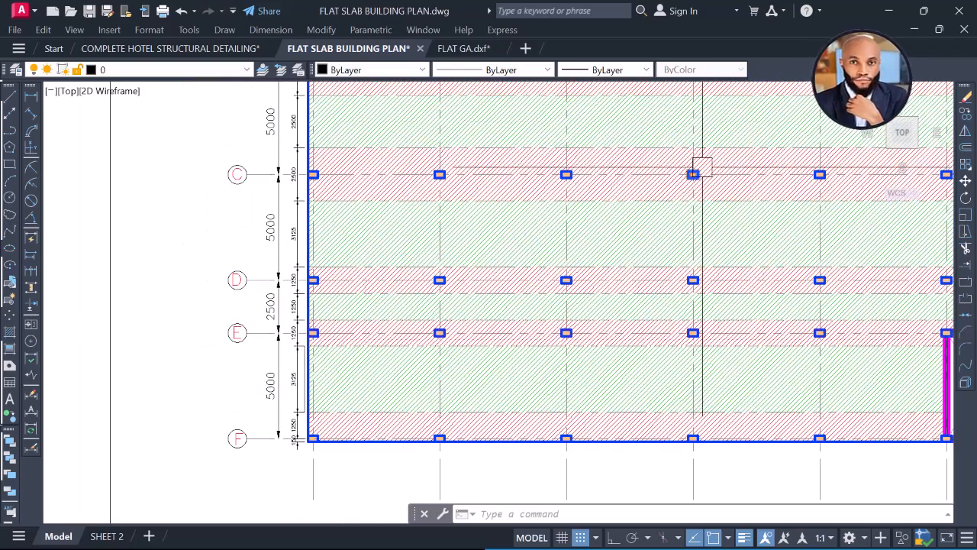
# Switch to ProtaStructure and start a slab strip of type FE Strip on the Storey 1 plan.
pyautogui.click(888, 13)
pyautogui.moveTo(514, 253); pyautogui.dragTo(337, 374, button='middle')
pyautogui.moveTo(293, 419); pyautogui.dragTo(320, 393, button='middle')
pyautogui.scroll(-2, 352, 377)
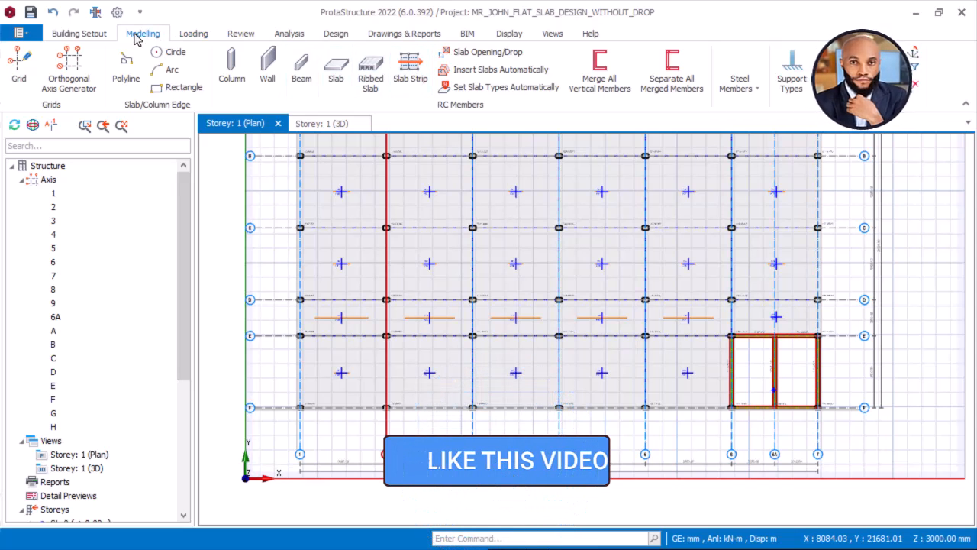
pyautogui.click(412, 81)
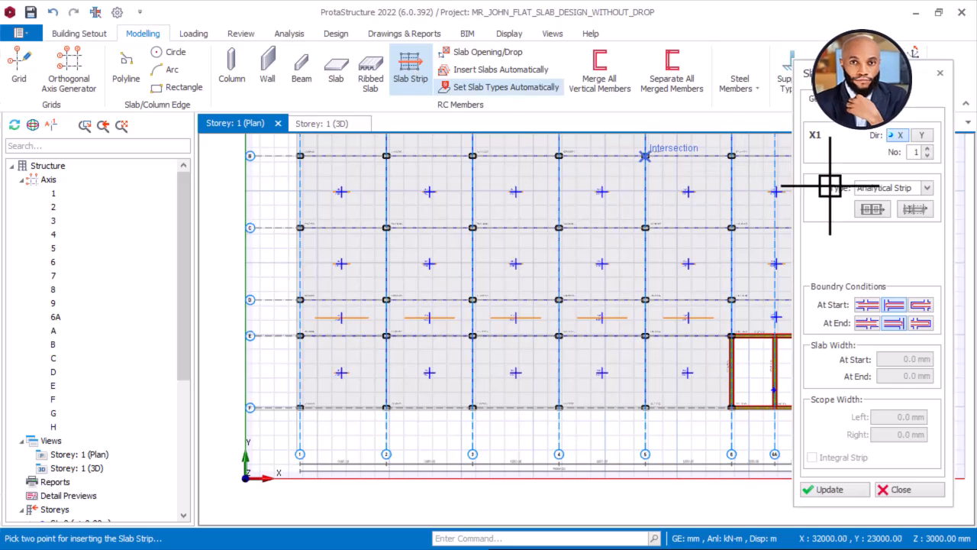
pyautogui.click(929, 191)
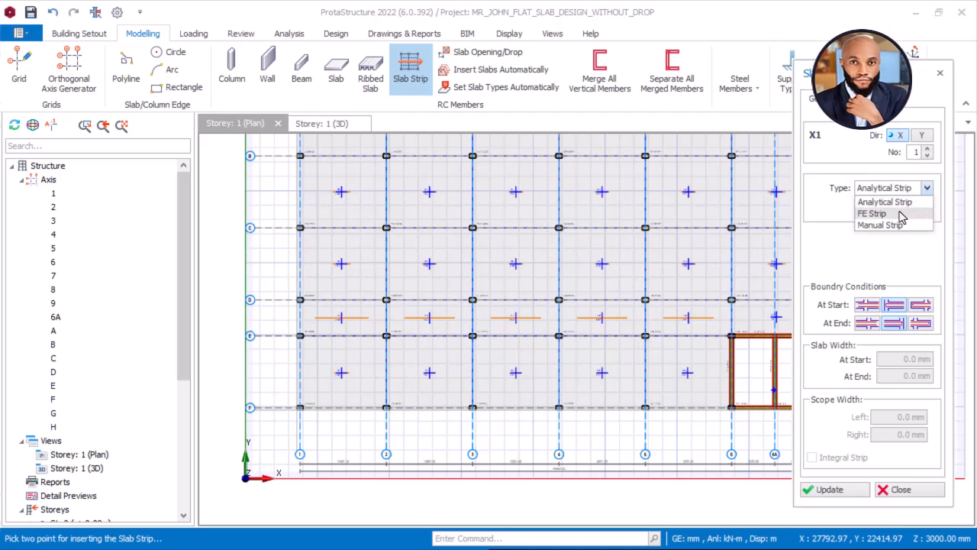
pyautogui.click(902, 215)
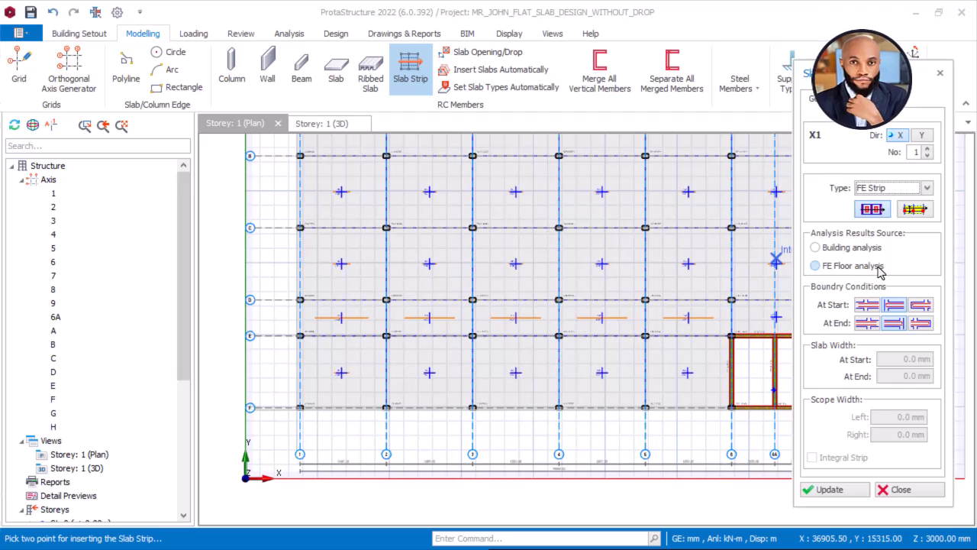
# Set the strip's analysis results source to FE Floor analysis and make it a Fixed Band Strip.
pyautogui.click(815, 247)
pyautogui.click(829, 271)
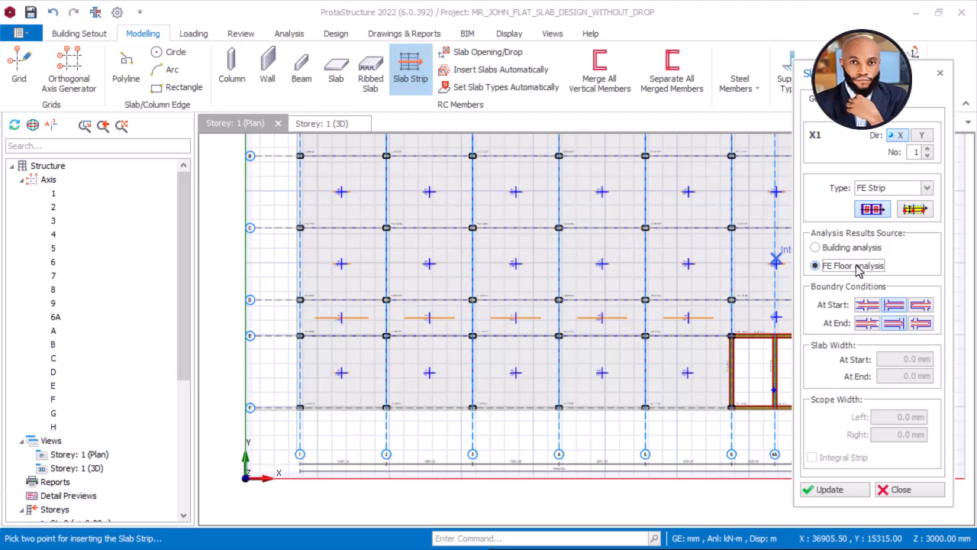
pyautogui.click(921, 213)
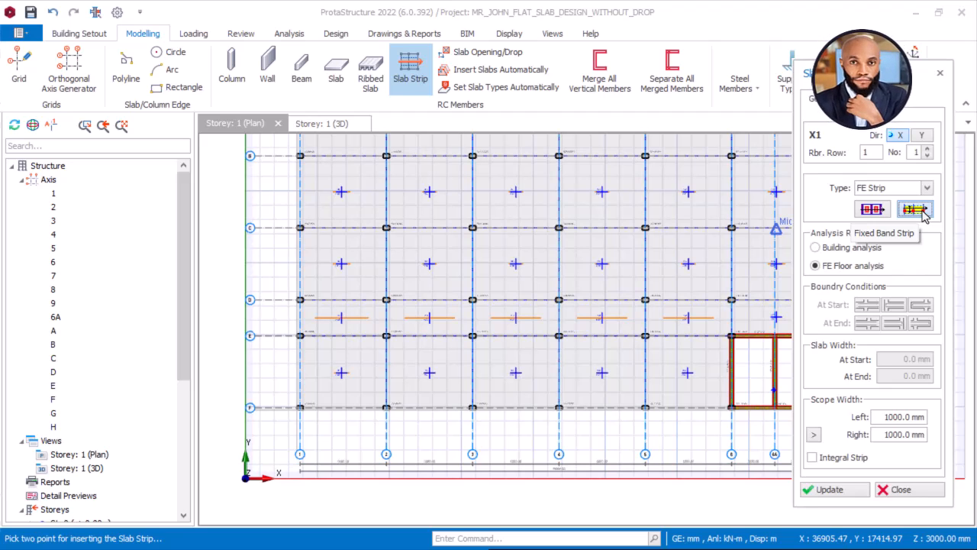
pyautogui.click(849, 268)
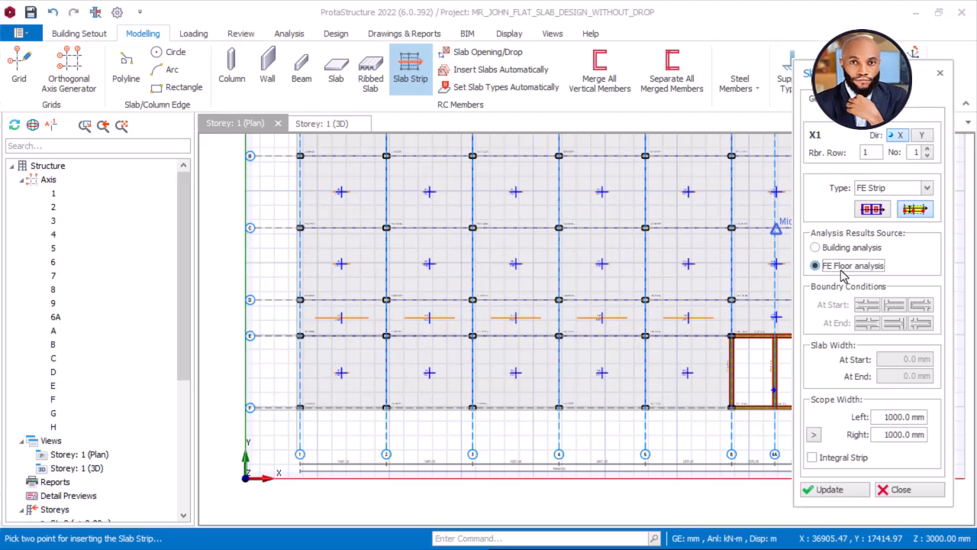
pyautogui.click(923, 217)
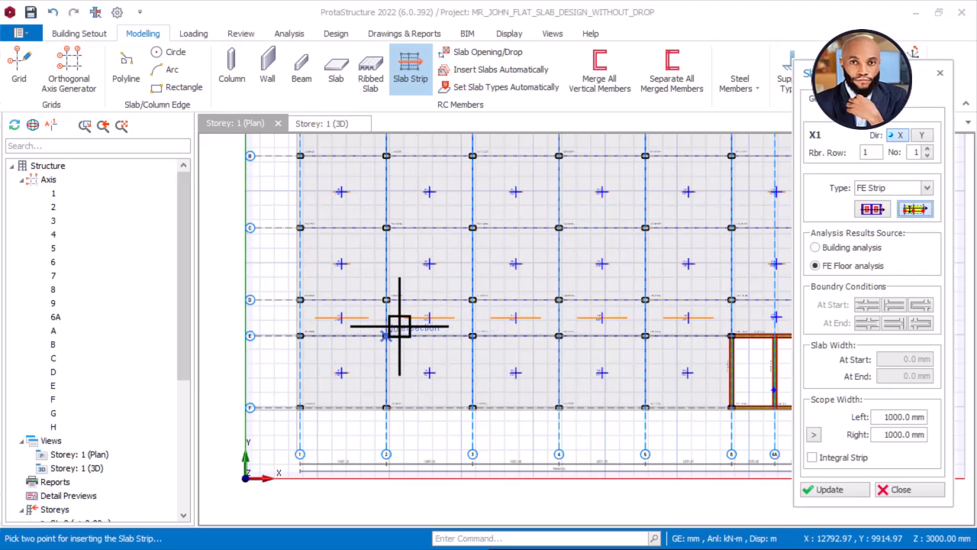
# Examine the Storey 1 plan between axes A and F to see where the X-direction slab strips run.
pyautogui.scroll(-2, 402, 330)
pyautogui.scroll(1, 473, 214)
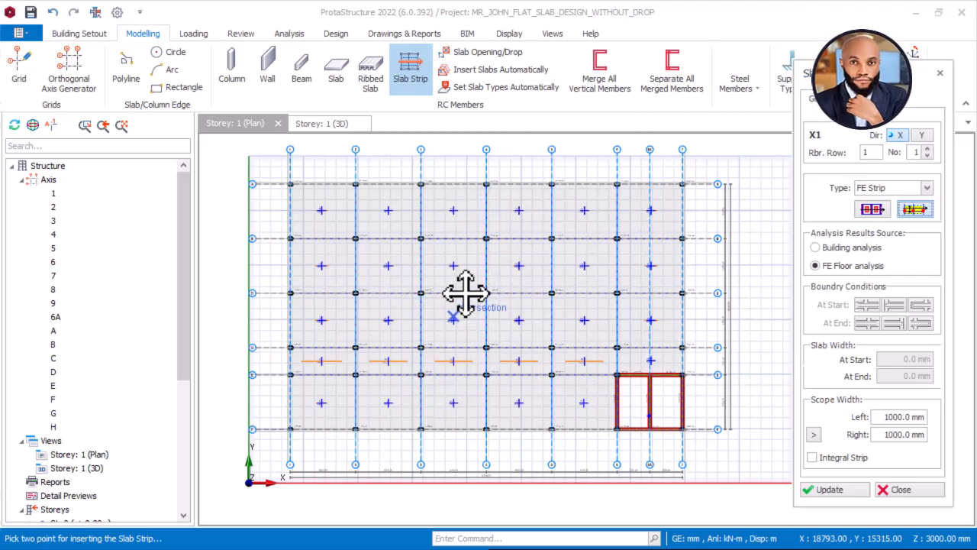
pyautogui.moveTo(465, 292); pyautogui.dragTo(465, 283, button='middle')
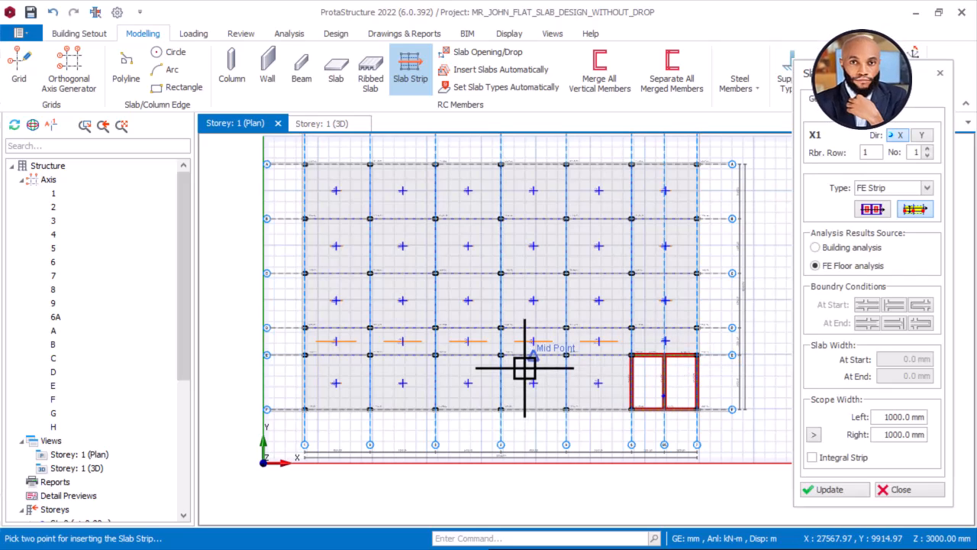
pyautogui.scroll(2, 410, 374)
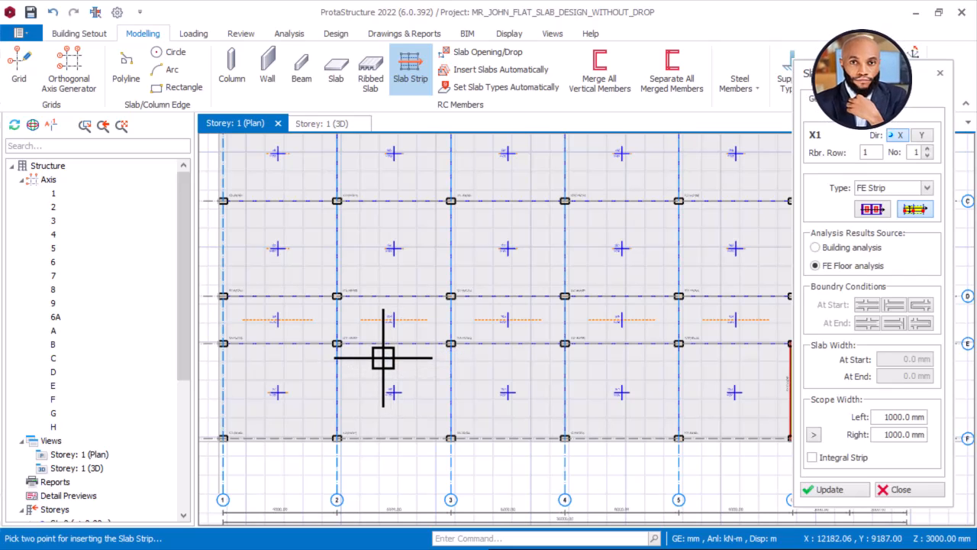
pyautogui.scroll(-3, 383, 357)
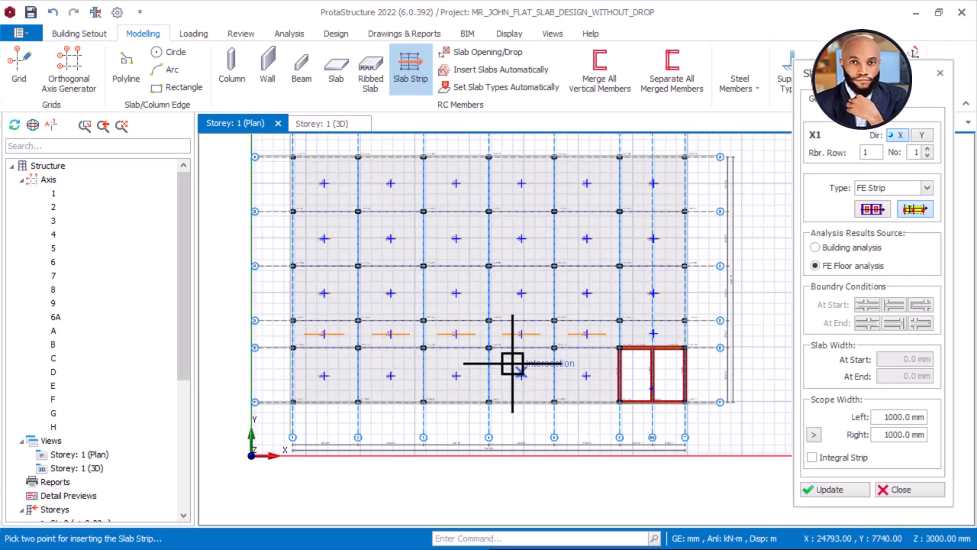
pyautogui.scroll(1, 462, 364)
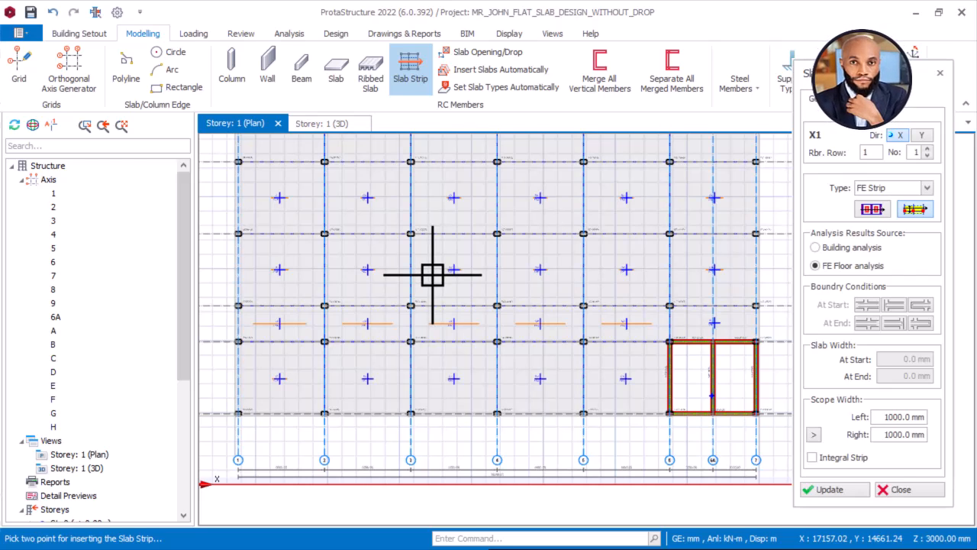
pyautogui.moveTo(436, 265); pyautogui.dragTo(471, 340, button='middle')
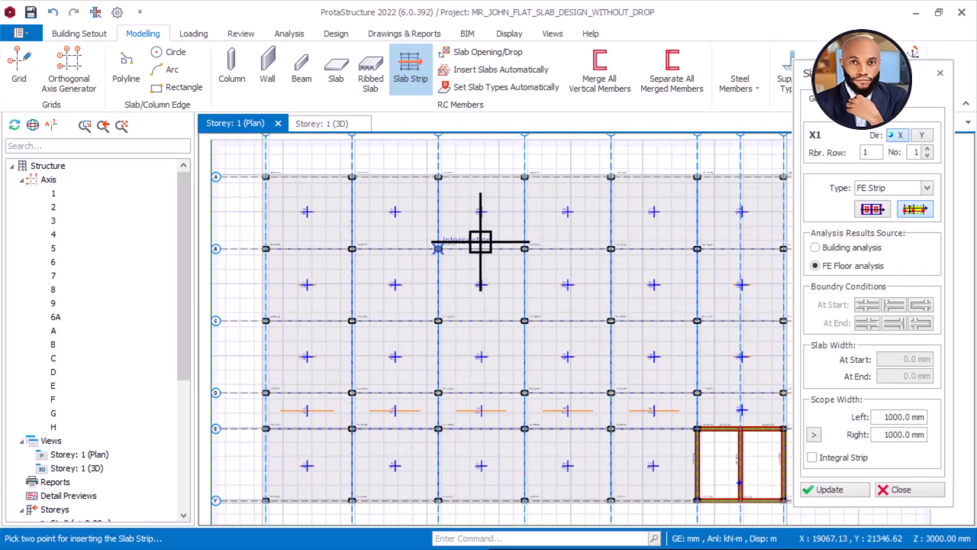
pyautogui.scroll(-1, 475, 238)
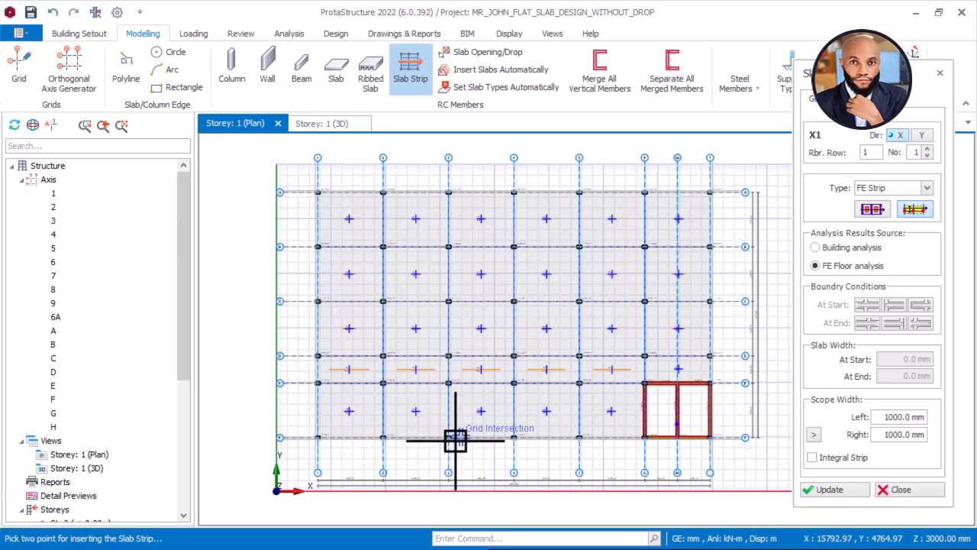
pyautogui.scroll(2, 450, 442)
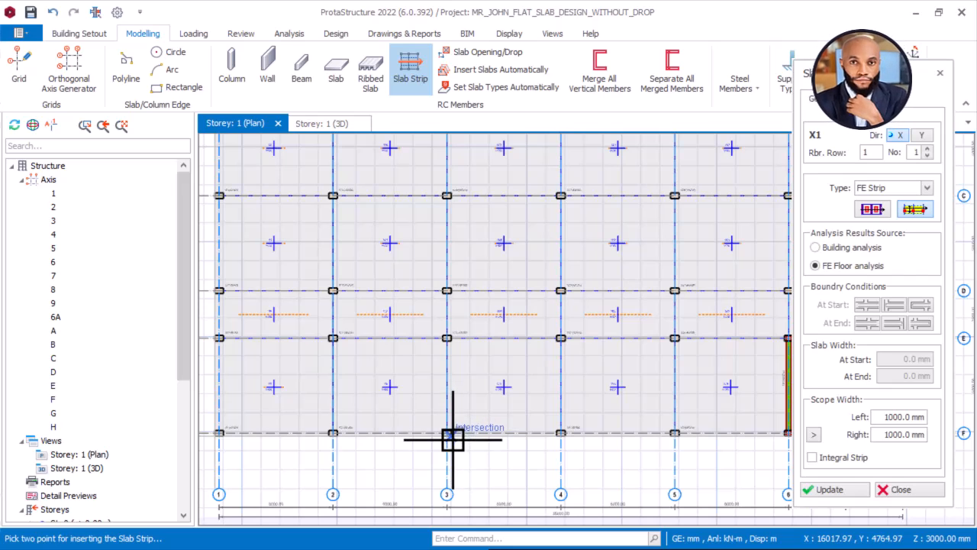
pyautogui.scroll(-3, 485, 360)
pyautogui.scroll(2, 486, 183)
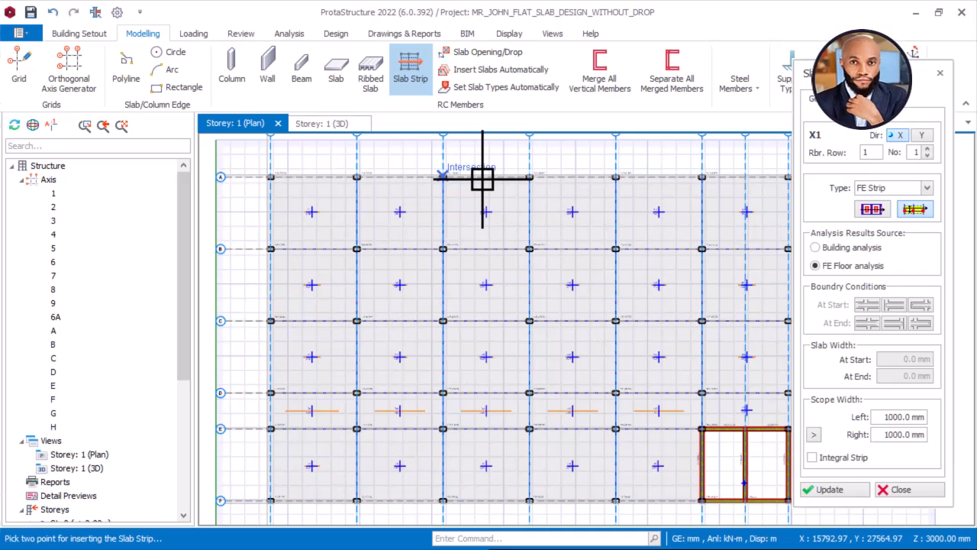
pyautogui.scroll(-2, 483, 179)
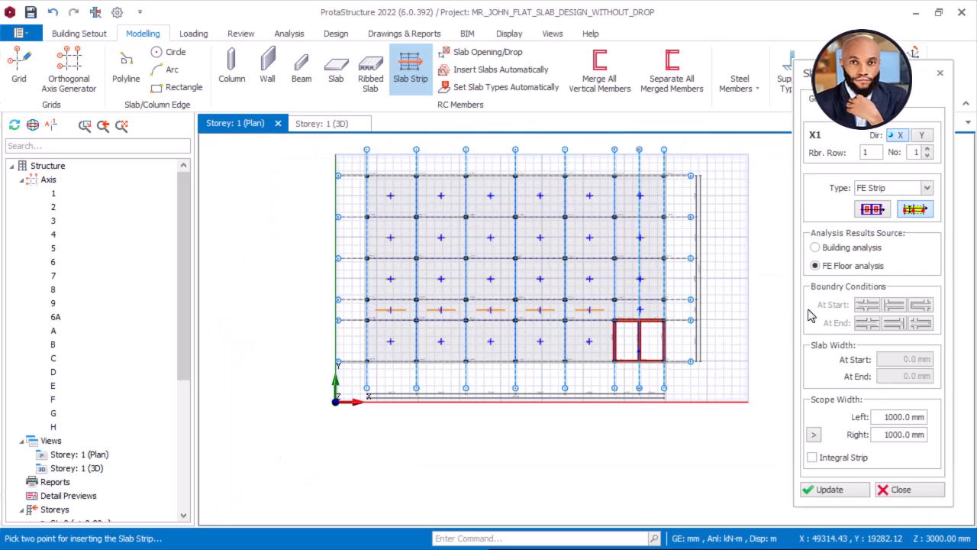
# Switch to the FLAT SLAB BUILDING PLAN drawing in AutoCAD and compare the strip layouts along Ly and Lx.
pyautogui.click(907, 417)
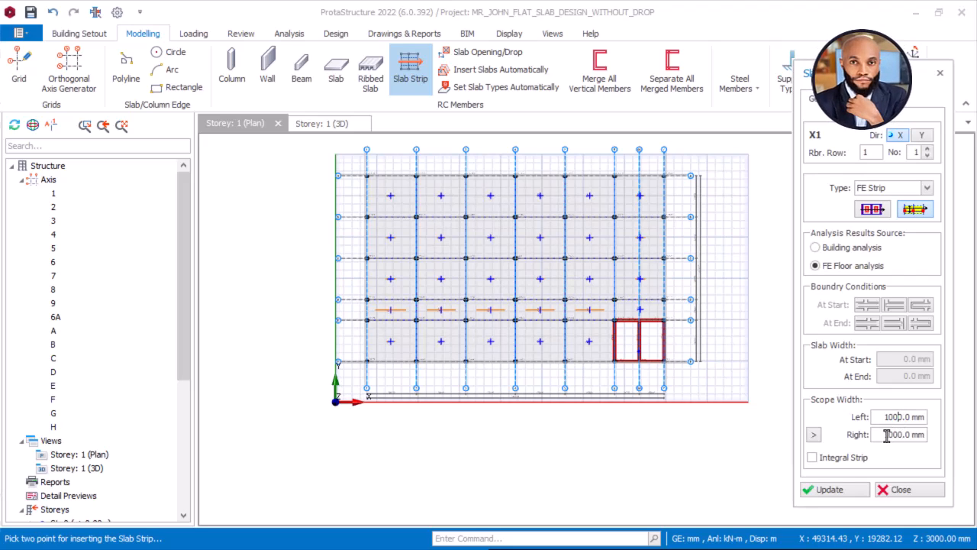
pyautogui.press('super')
pyautogui.moveTo(540, 526)
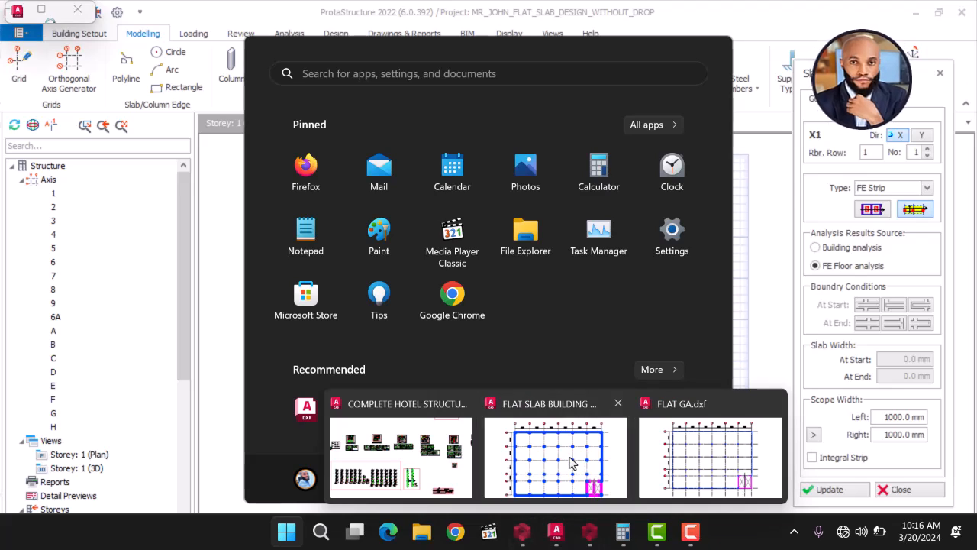
pyautogui.click(578, 472)
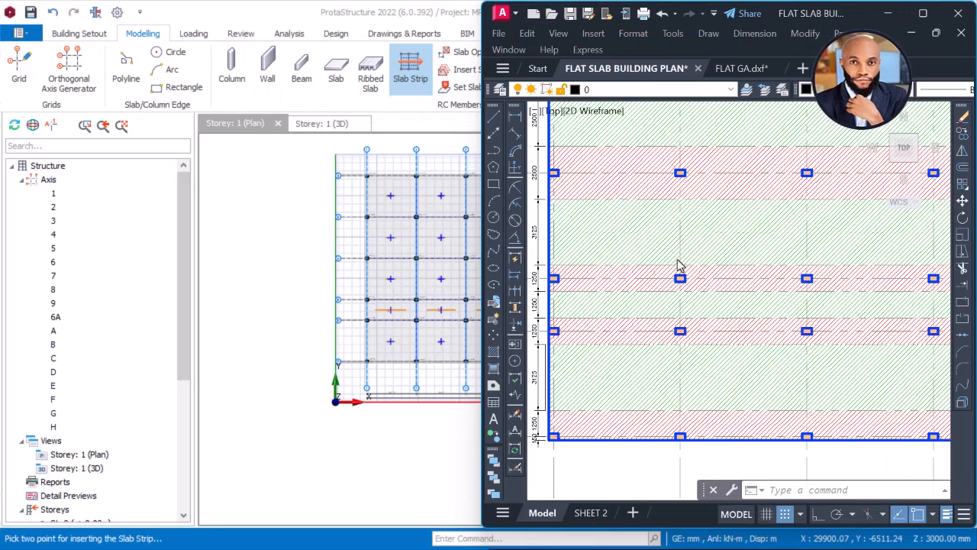
pyautogui.click(933, 13)
pyautogui.scroll(-5, 516, 279)
pyautogui.moveTo(516, 279); pyautogui.dragTo(320, 279, button='middle')
pyautogui.scroll(2, 290, 114)
pyautogui.scroll(-2, 322, 164)
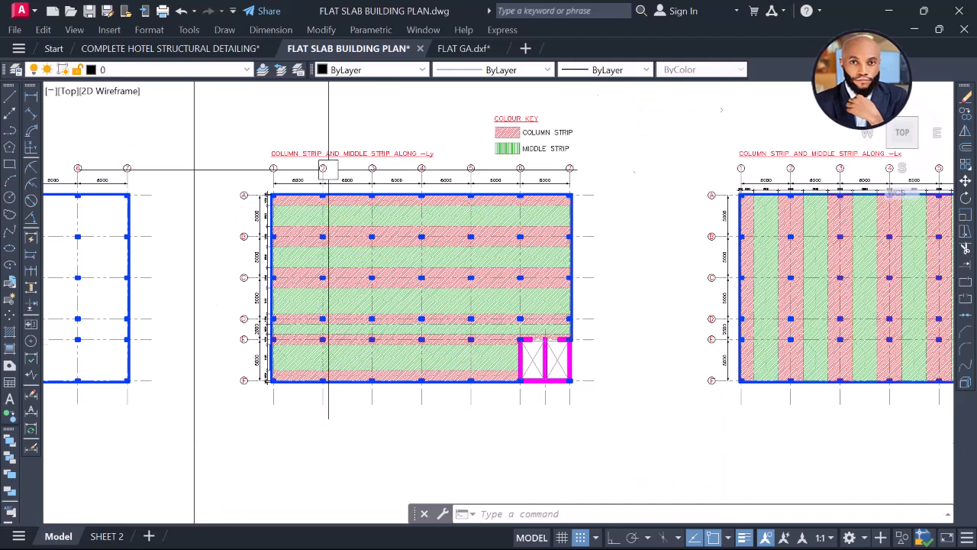
pyautogui.moveTo(517, 240); pyautogui.dragTo(351, 230, button='middle')
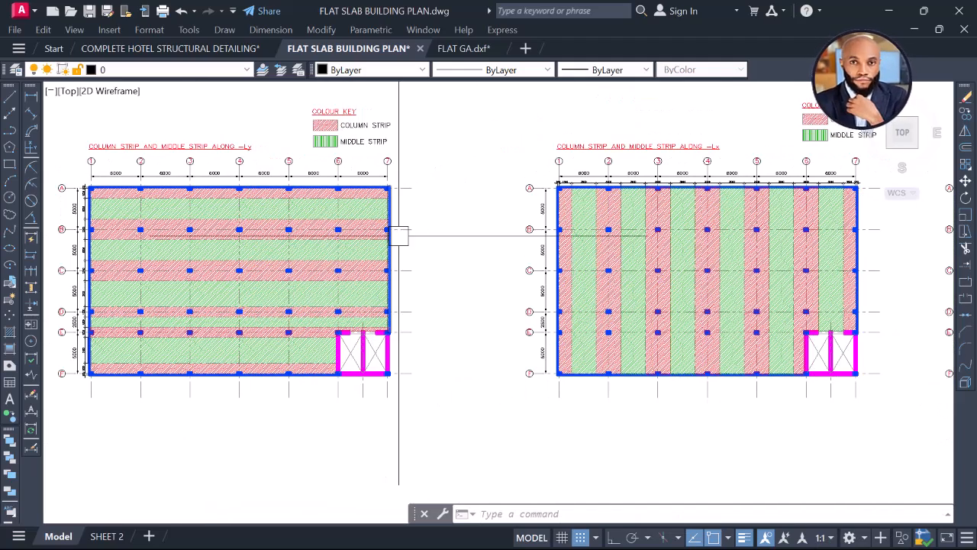
pyautogui.moveTo(407, 235)
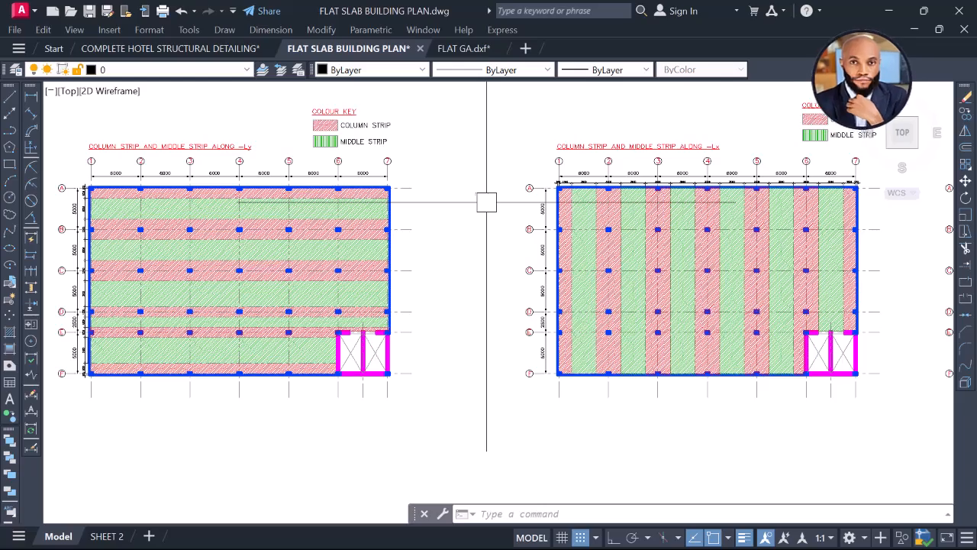
pyautogui.moveTo(614, 192); pyautogui.dragTo(524, 224, button='middle')
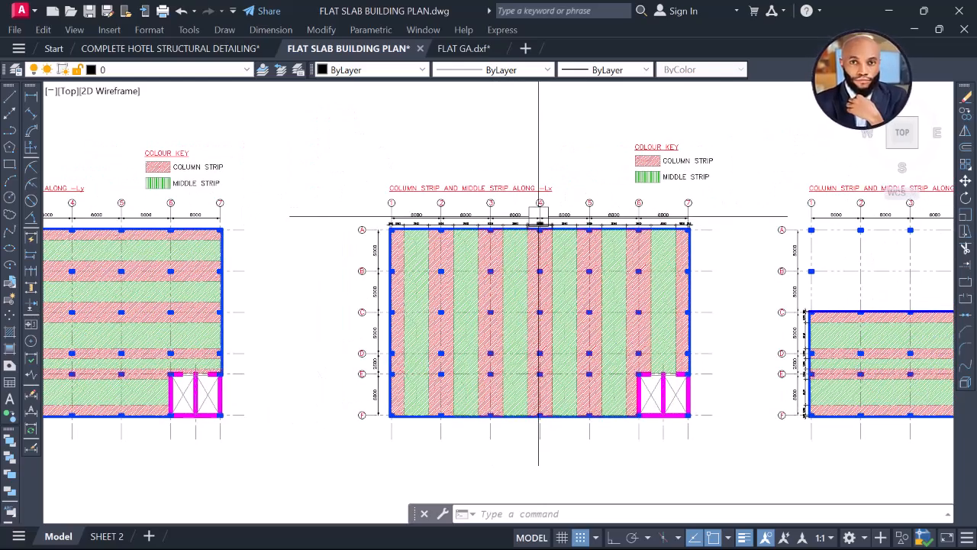
# Examine the column strip along axis B in the Ly layout, checking its boundary lines and its width against the neighbouring middle strips.
pyautogui.moveTo(459, 228)
pyautogui.mouseDown(button='middle')
pyautogui.moveTo(530, 196)
pyautogui.moveTo(633, 232)
pyautogui.moveTo(730, 241)
pyautogui.mouseUp(button='middle')
pyautogui.scroll(5, 318, 260)
pyautogui.scroll(-5, 358, 245)
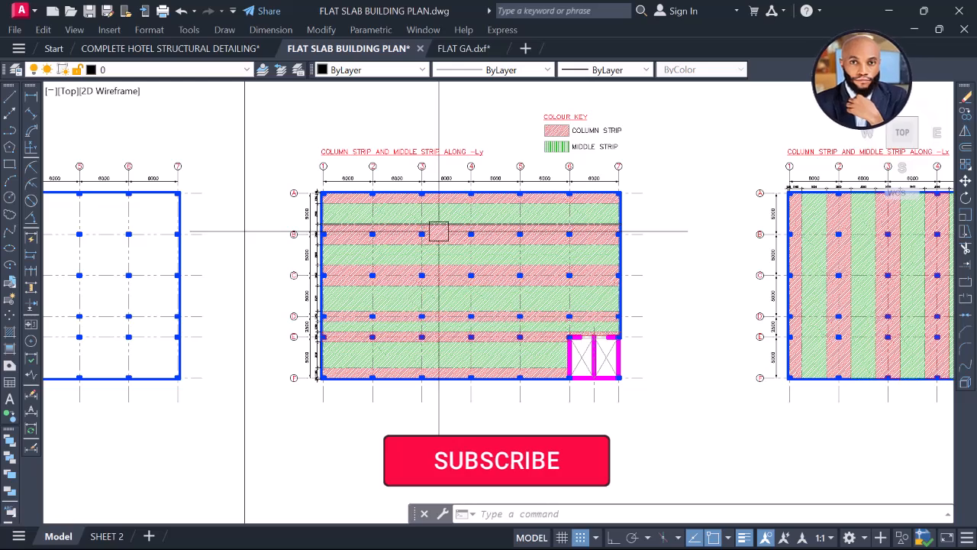
pyautogui.scroll(2, 463, 227)
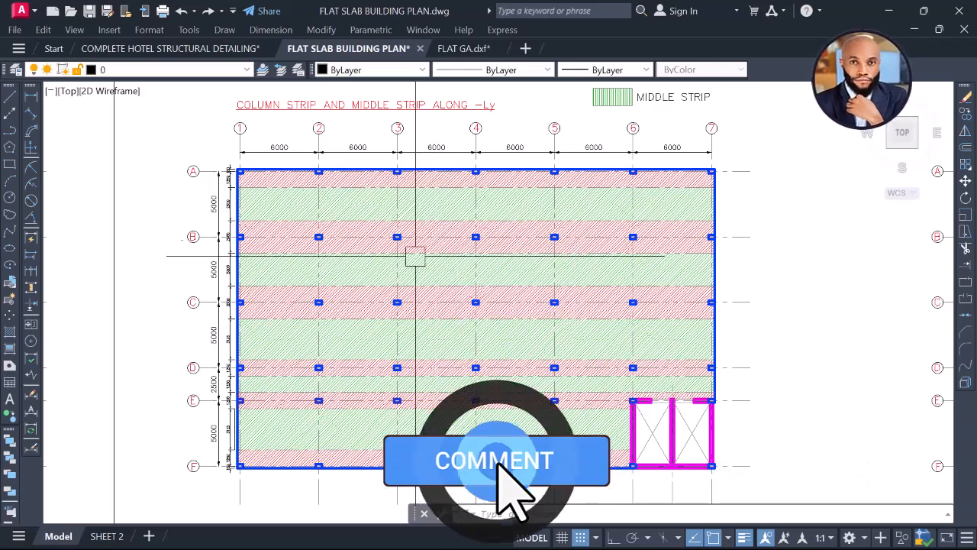
pyautogui.scroll(4, 430, 236)
pyautogui.scroll(-2, 443, 246)
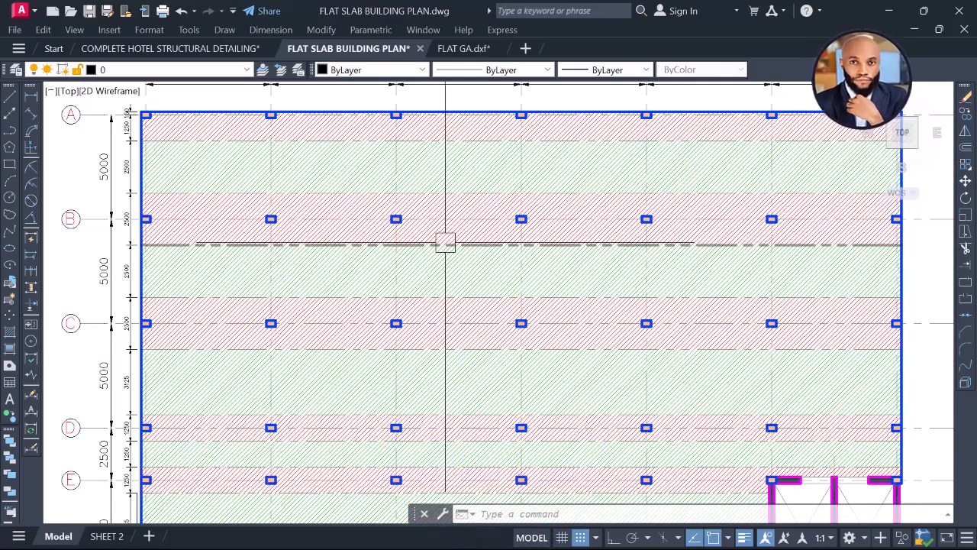
pyautogui.moveTo(446, 242)
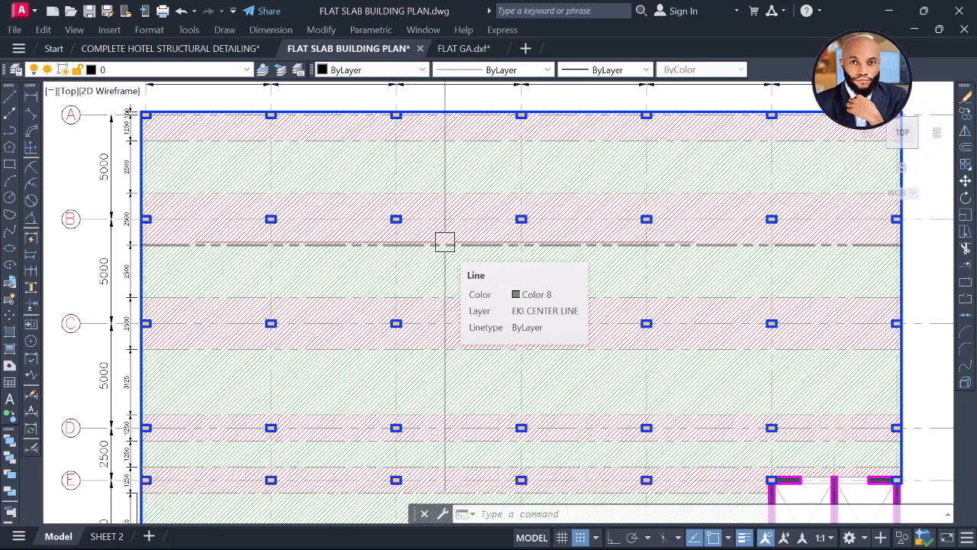
pyautogui.scroll(-4, 449, 242)
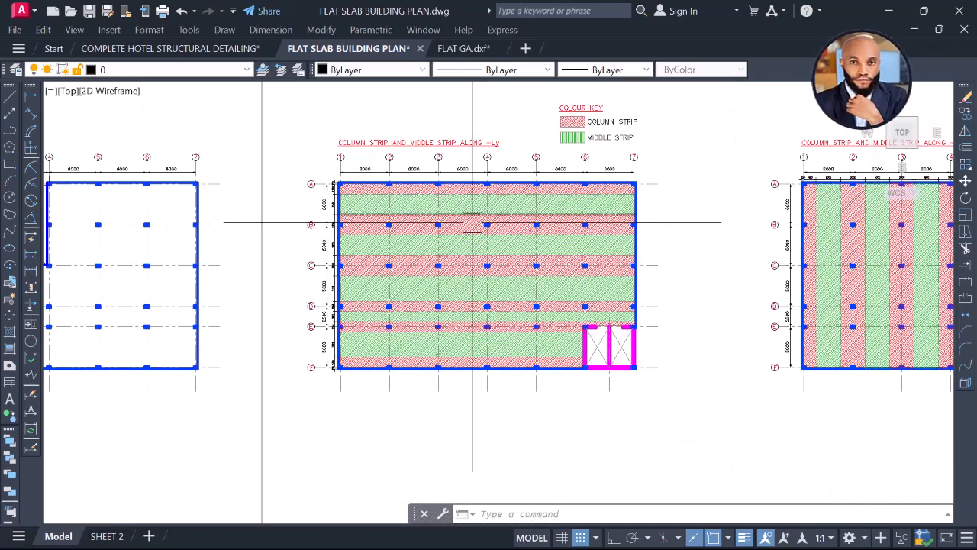
pyautogui.scroll(3, 473, 224)
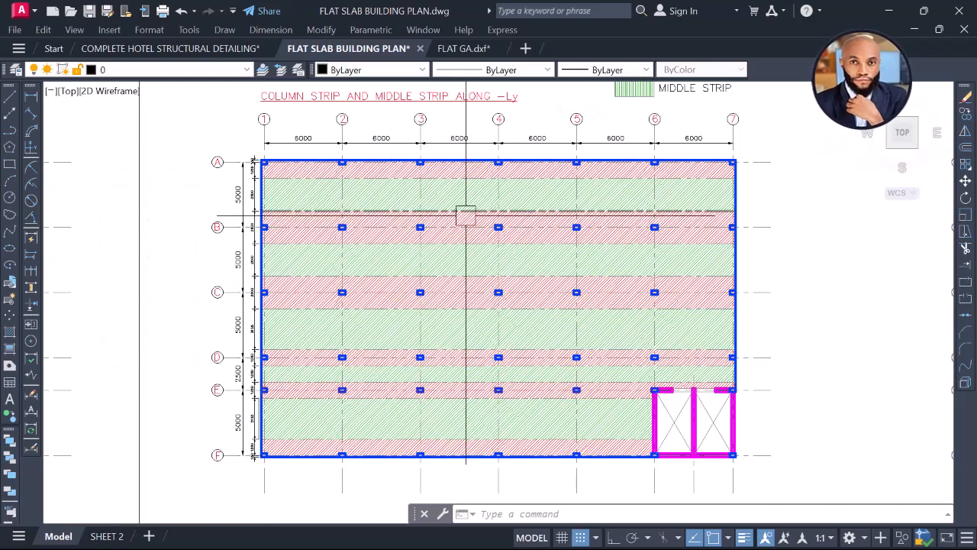
pyautogui.scroll(1, 464, 211)
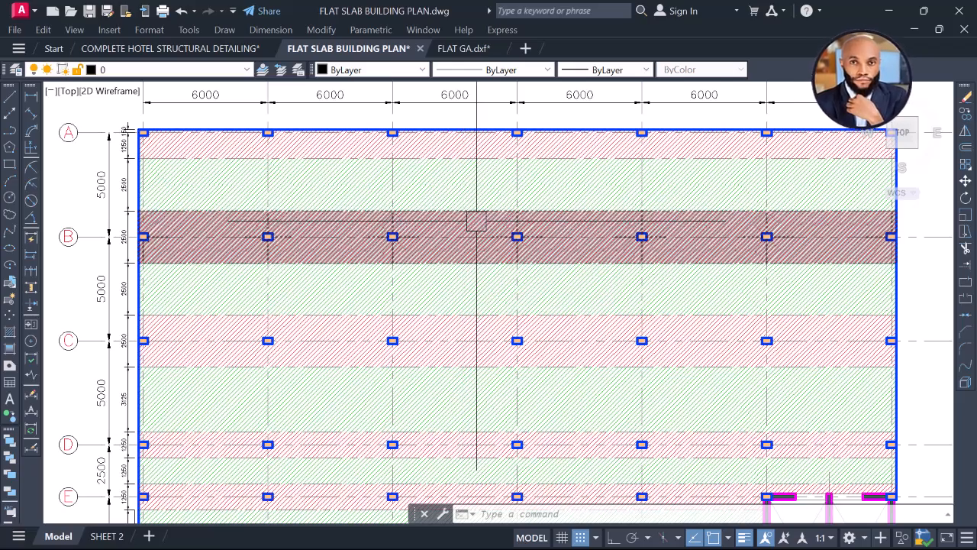
pyautogui.scroll(2, 478, 220)
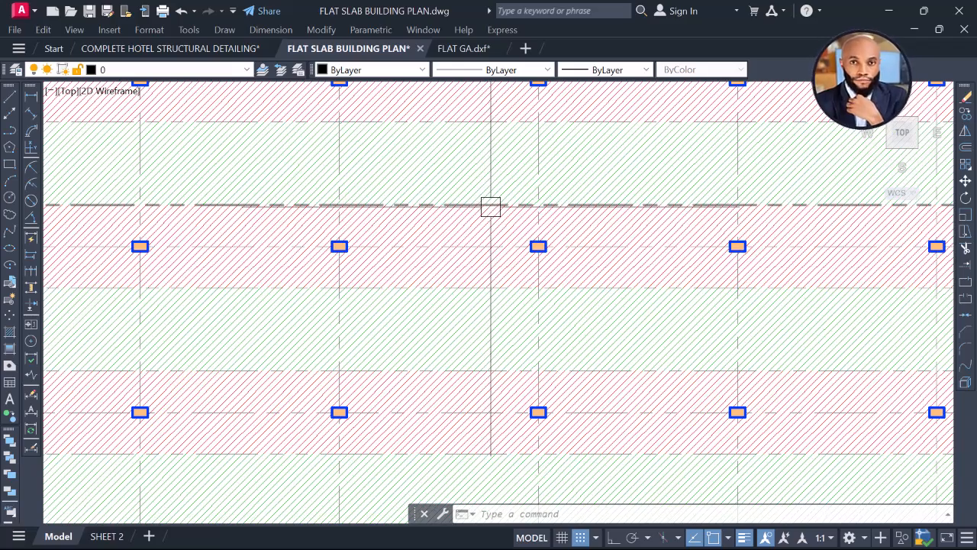
pyautogui.moveTo(492, 206)
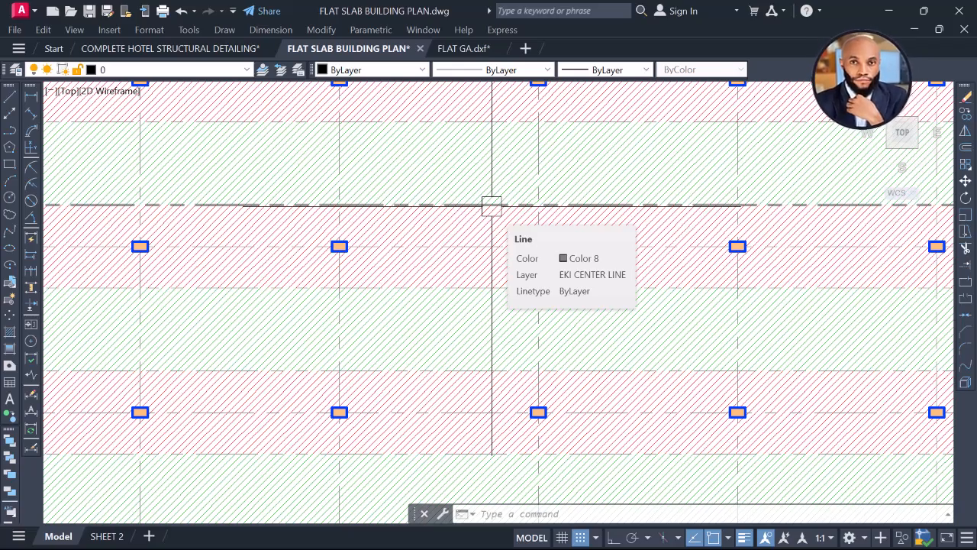
pyautogui.scroll(-2, 499, 206)
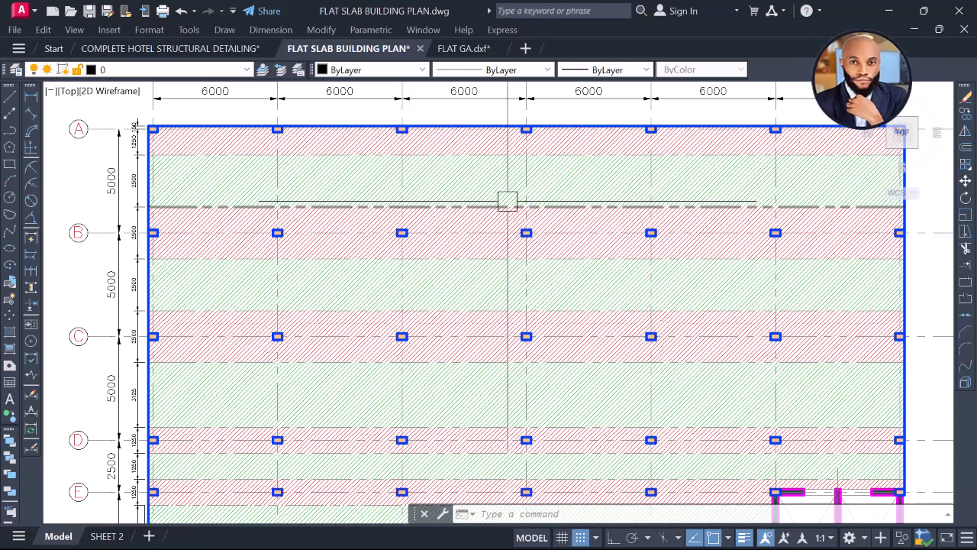
# Examine the middle strip between axes B and C in the Ly layout, comparing its extent and width with the adjoining column strips.
pyautogui.click(457, 245)
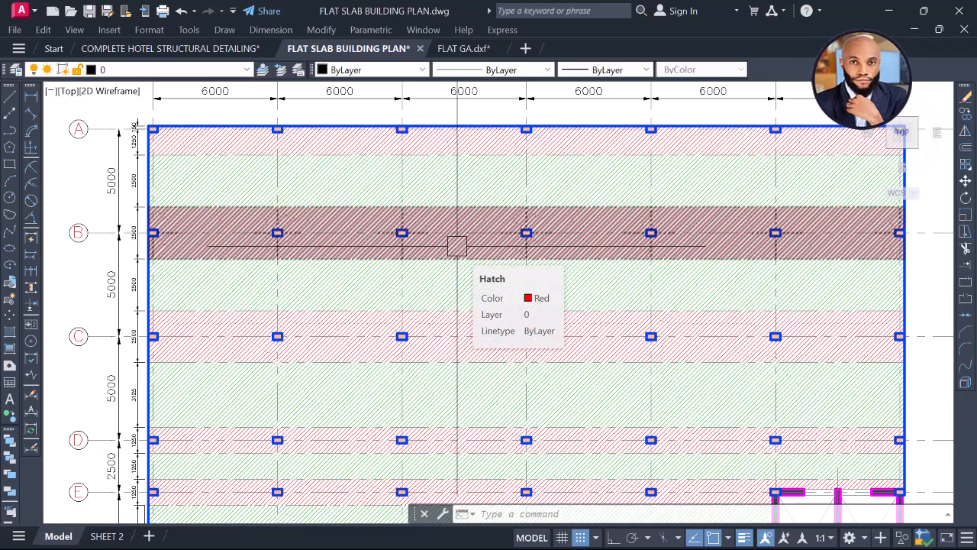
pyautogui.press('Escape')
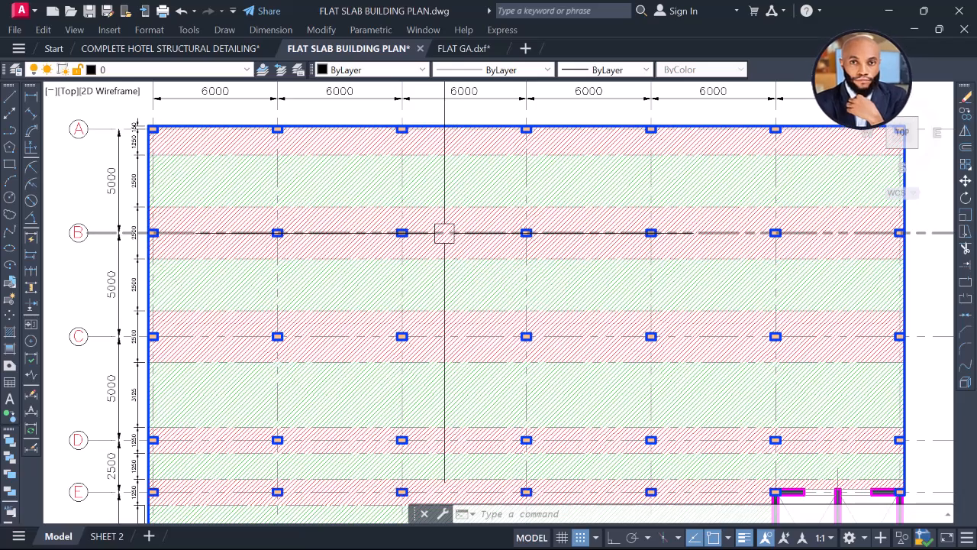
pyautogui.click(449, 246)
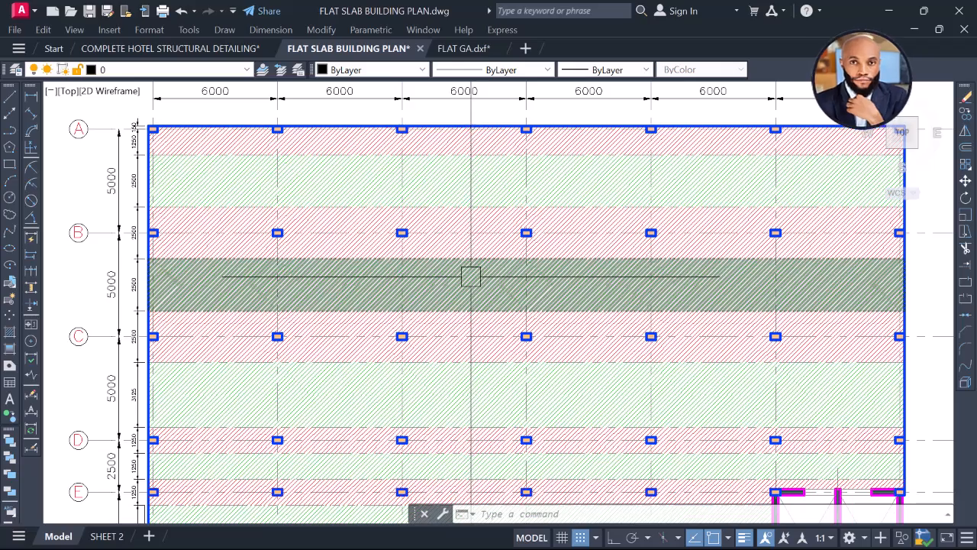
pyautogui.scroll(-4, 452, 279)
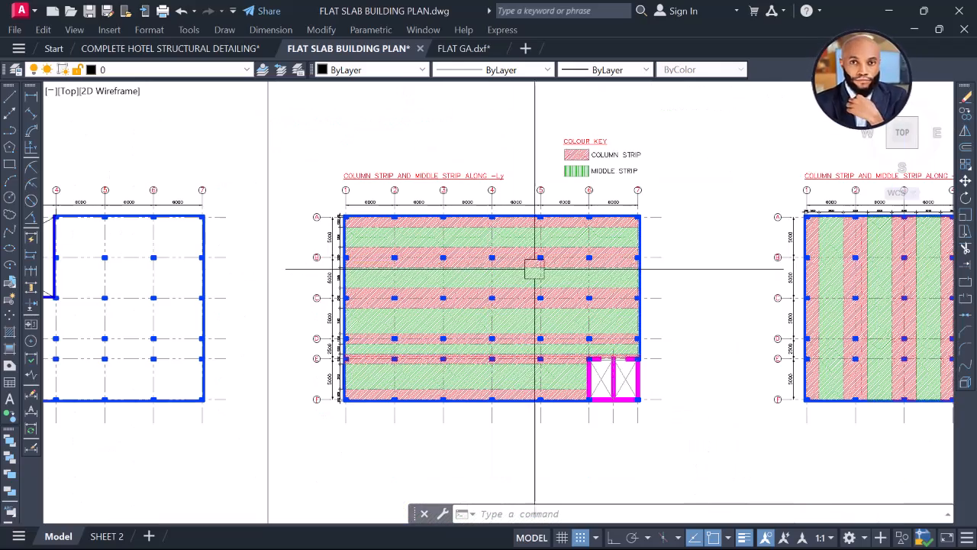
pyautogui.scroll(2, 648, 267)
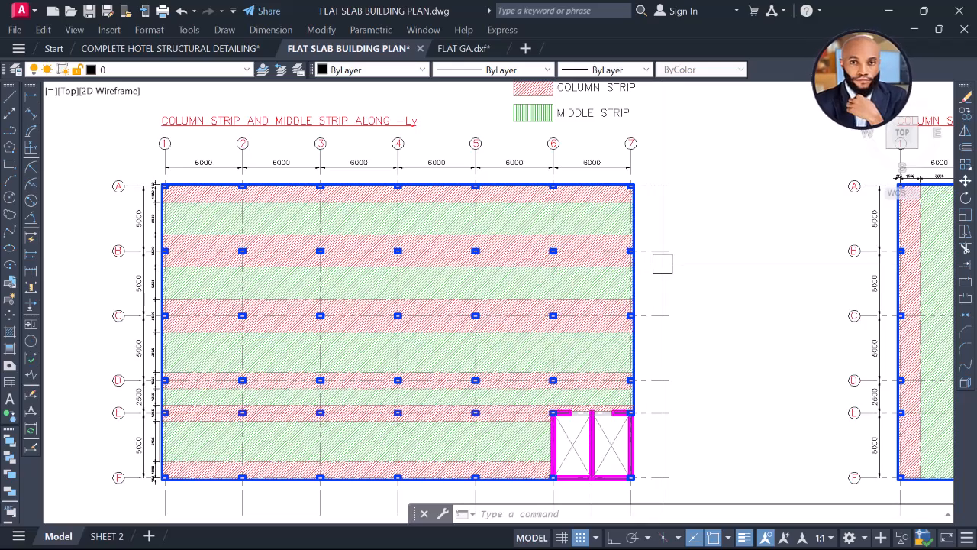
pyautogui.moveTo(636, 259); pyautogui.dragTo(690, 267, button='middle')
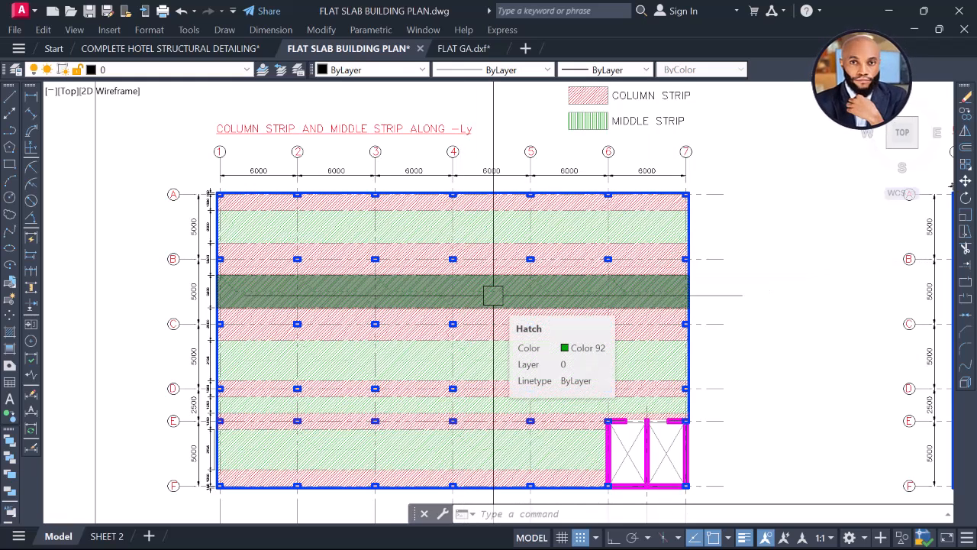
pyautogui.moveTo(411, 288); pyautogui.dragTo(464, 284, button='middle')
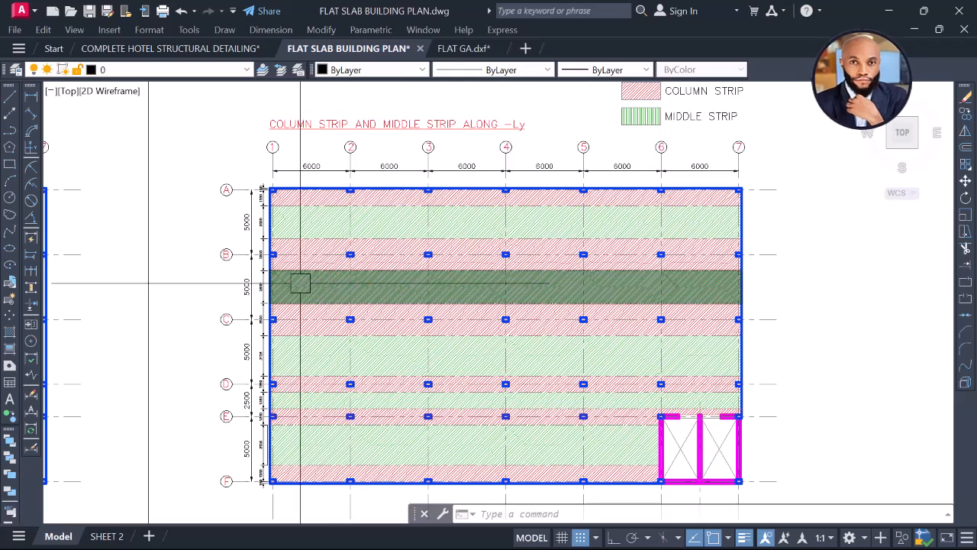
pyautogui.scroll(2, 295, 277)
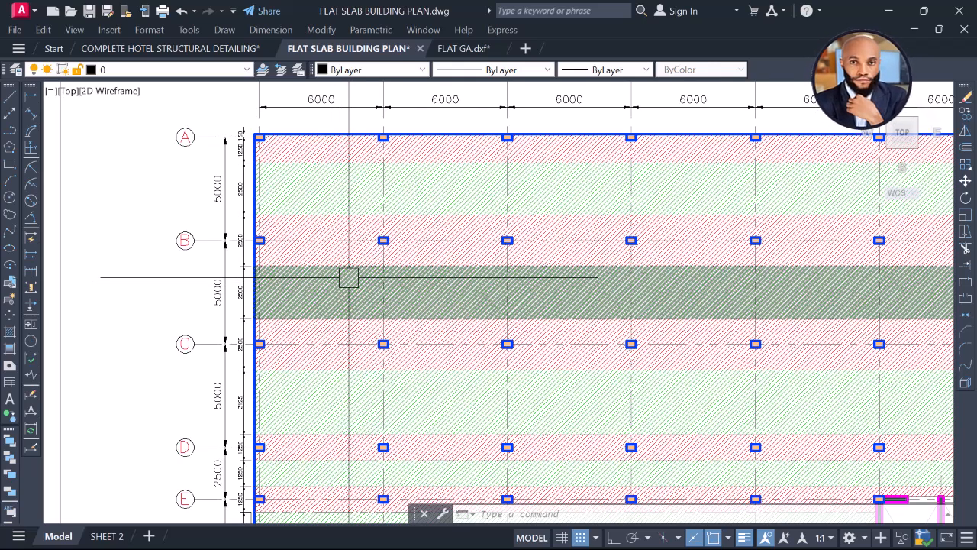
pyautogui.scroll(-2, 299, 281)
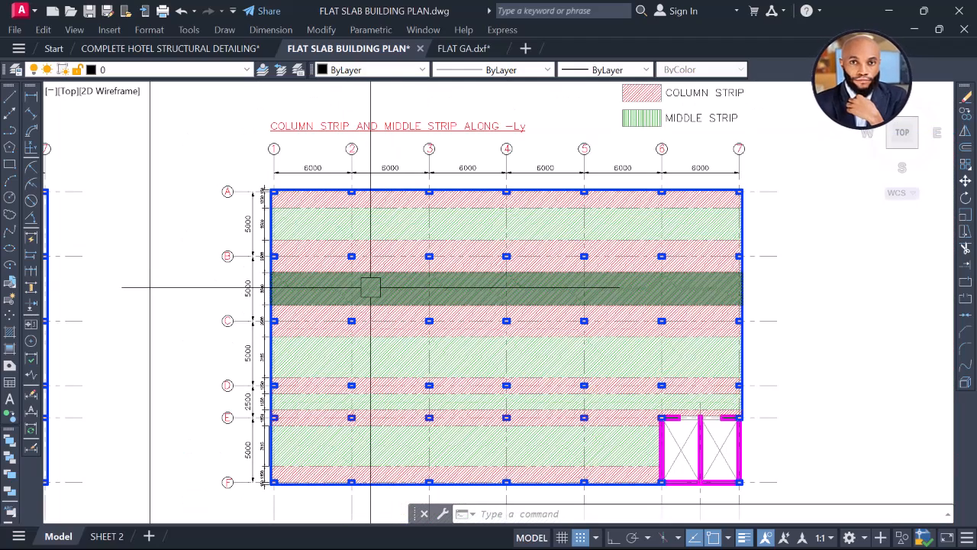
pyautogui.moveTo(367, 286)
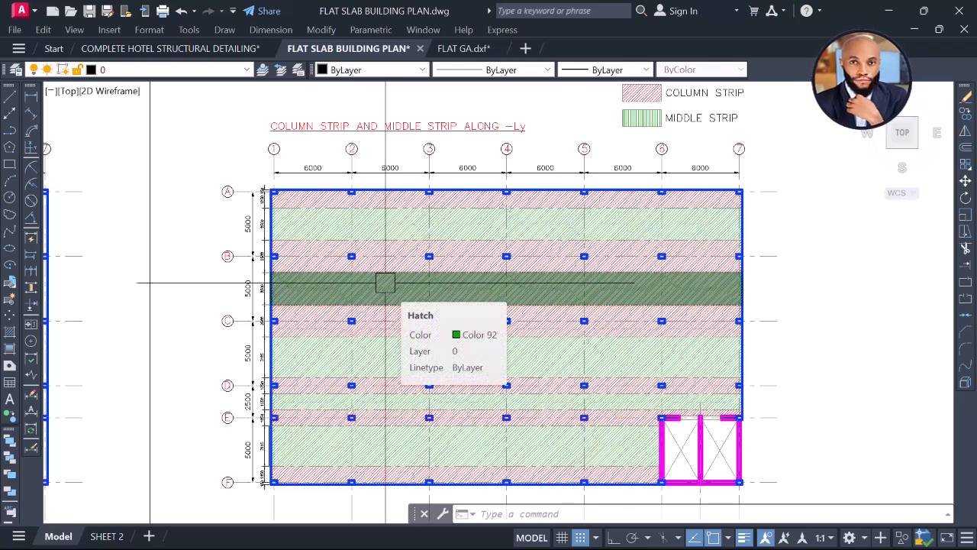
pyautogui.scroll(2, 390, 292)
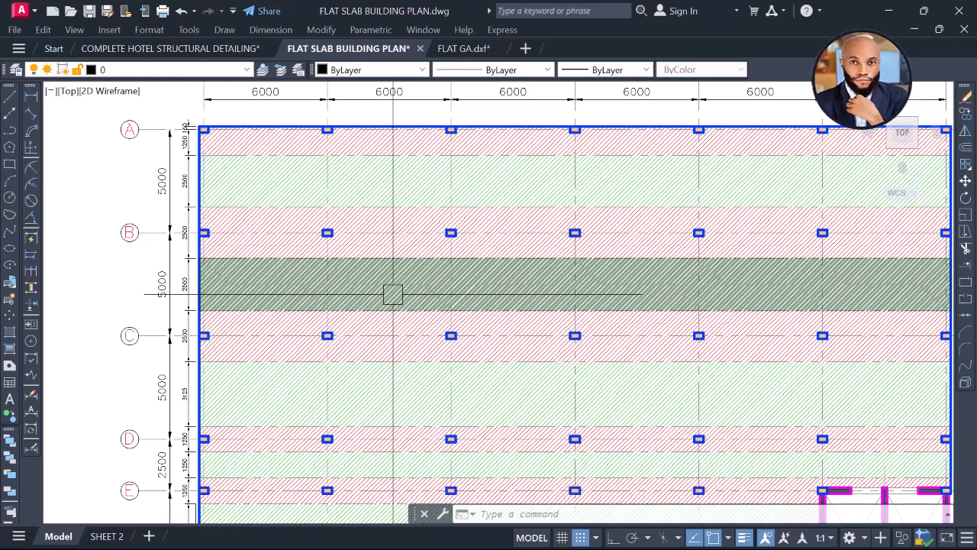
pyautogui.scroll(-2, 394, 292)
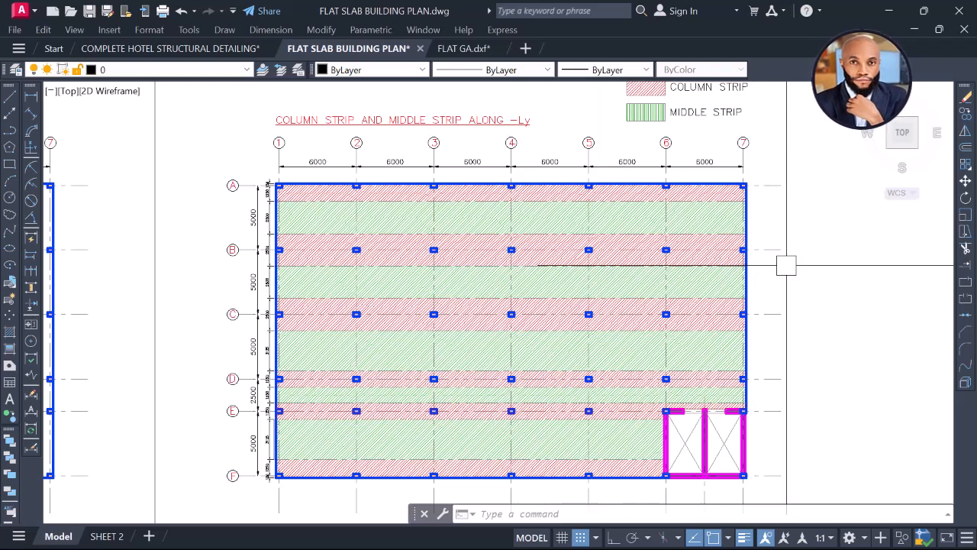
# Examine the edge column strip along axis F in the Ly layout, reading its width dimensions on both sides of the axis.
pyautogui.moveTo(290, 274); pyautogui.dragTo(290, 252, button='middle')
pyautogui.moveTo(348, 384); pyautogui.dragTo(348, 343, button='middle')
pyautogui.scroll(1, 280, 414)
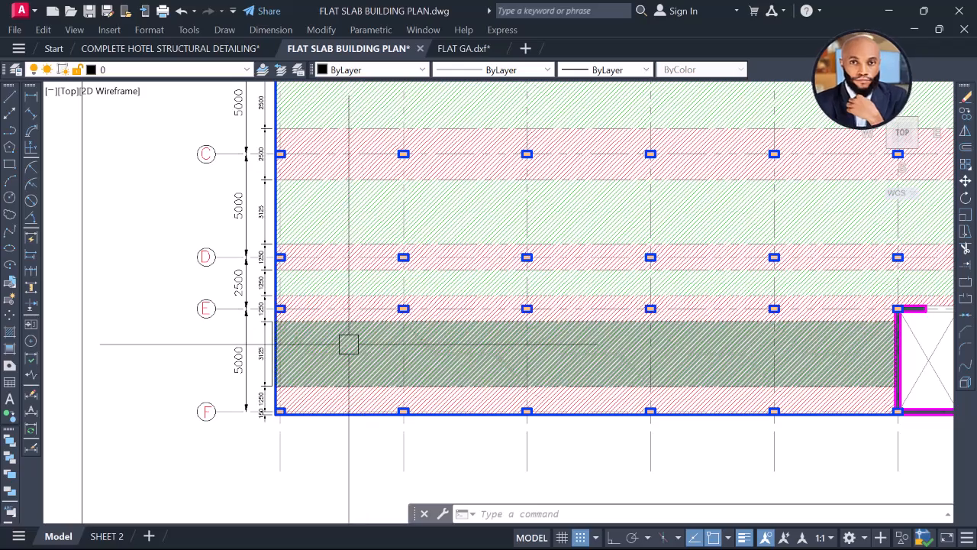
pyautogui.moveTo(296, 410); pyautogui.dragTo(374, 366, button='middle')
pyautogui.scroll(6, 337, 382)
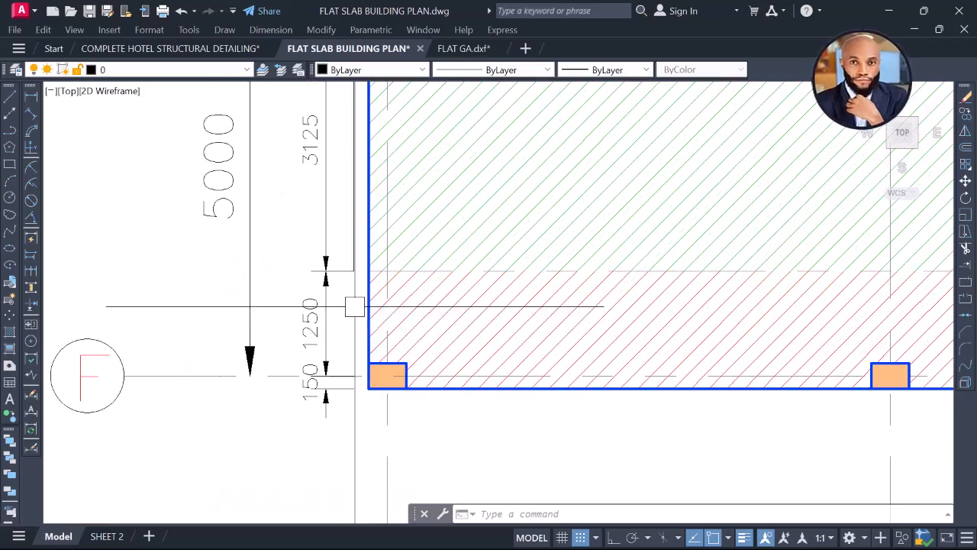
pyautogui.scroll(2, 313, 374)
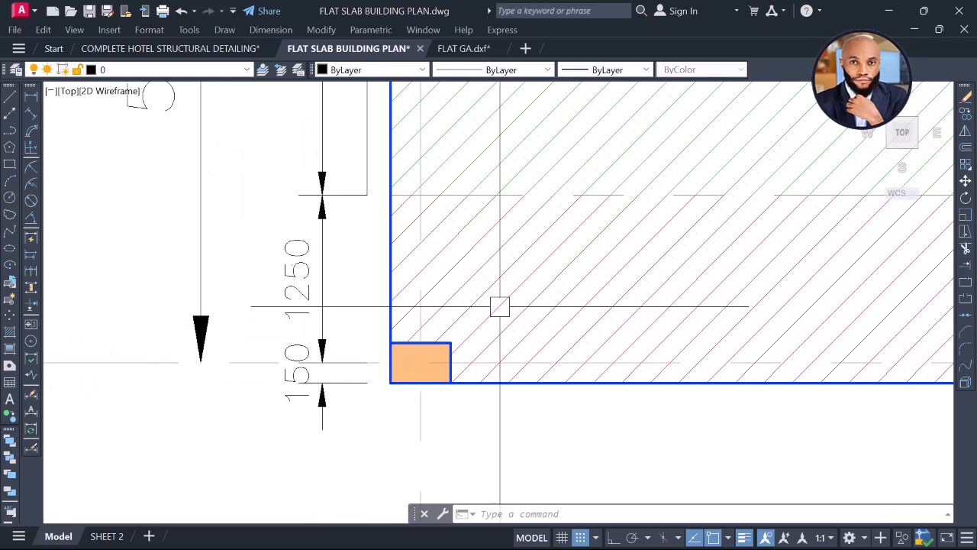
pyautogui.click(512, 294)
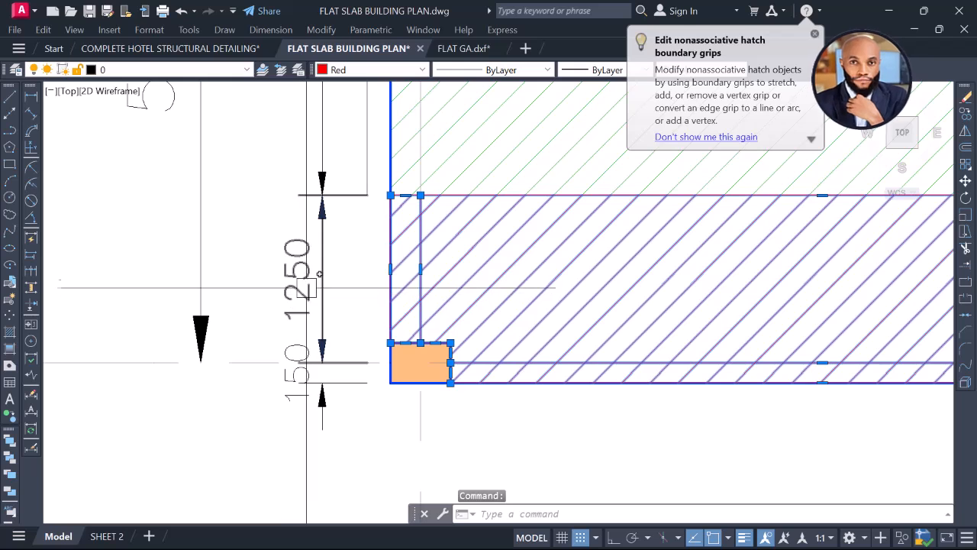
pyautogui.scroll(-4, 305, 305)
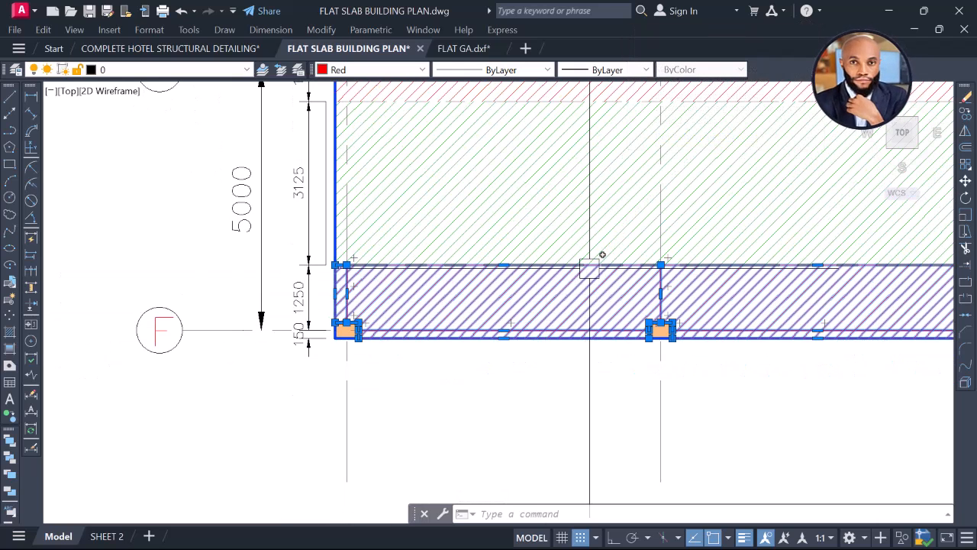
pyautogui.press('Escape')
# Switch to ProtaStructure and close the open slab strip settings.
pyautogui.press('super')
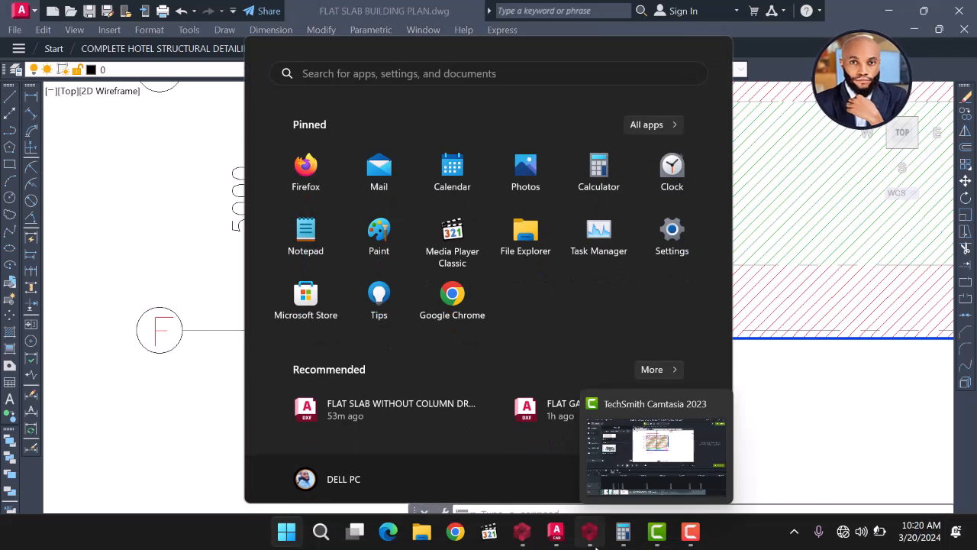
pyautogui.click(524, 533)
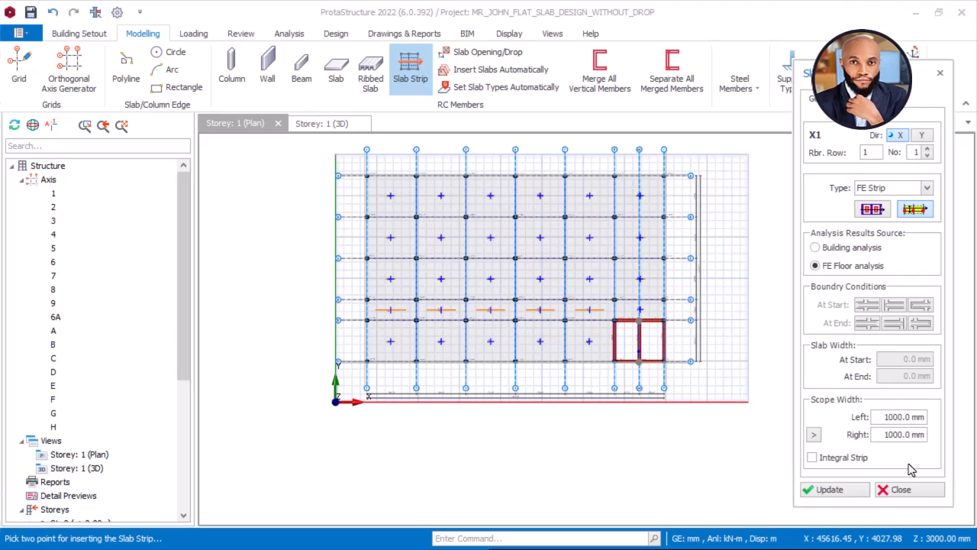
pyautogui.click(902, 493)
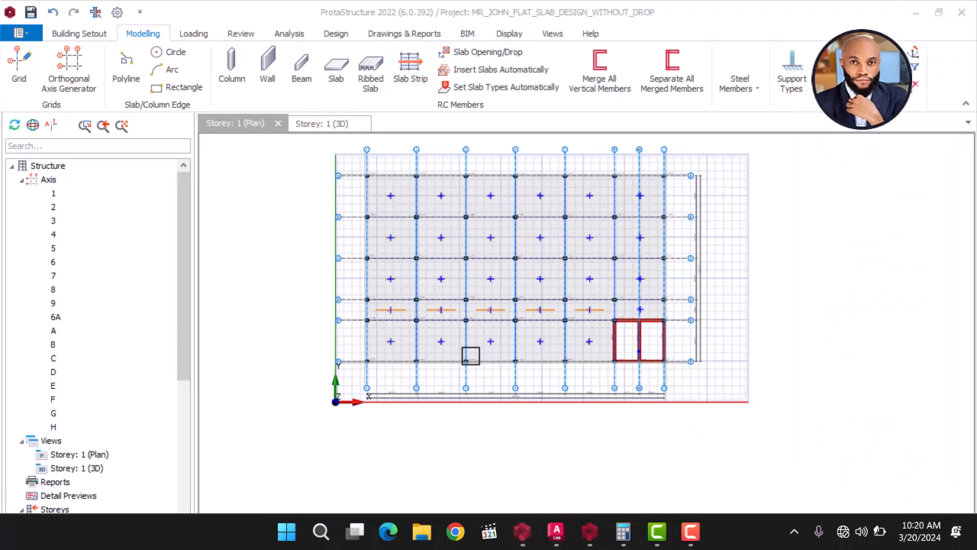
# Start a new X-direction slab strip as an FE Strip of the Fixed Band type, using FE Floor analysis results.
pyautogui.scroll(3, 430, 338)
pyautogui.moveTo(453, 331); pyautogui.dragTo(448, 374, button='middle')
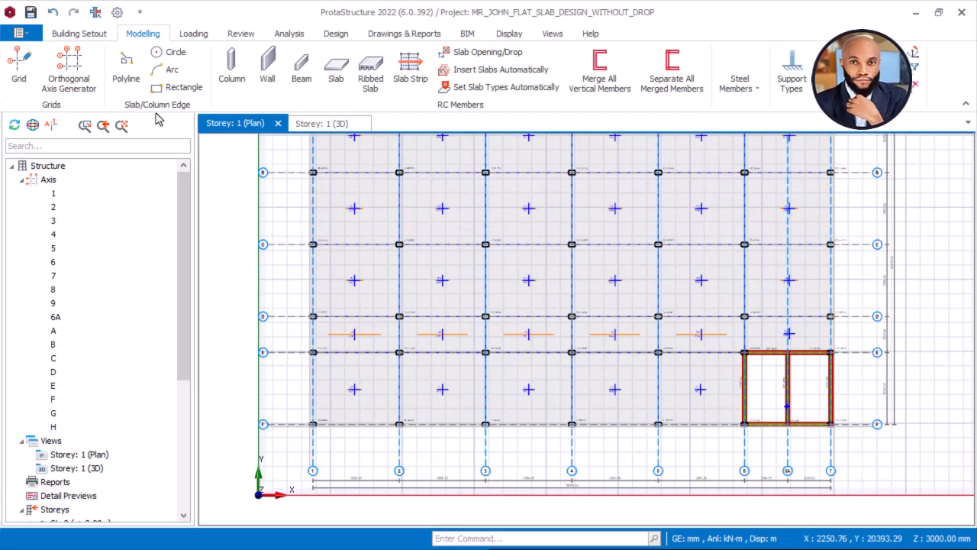
pyautogui.click(410, 65)
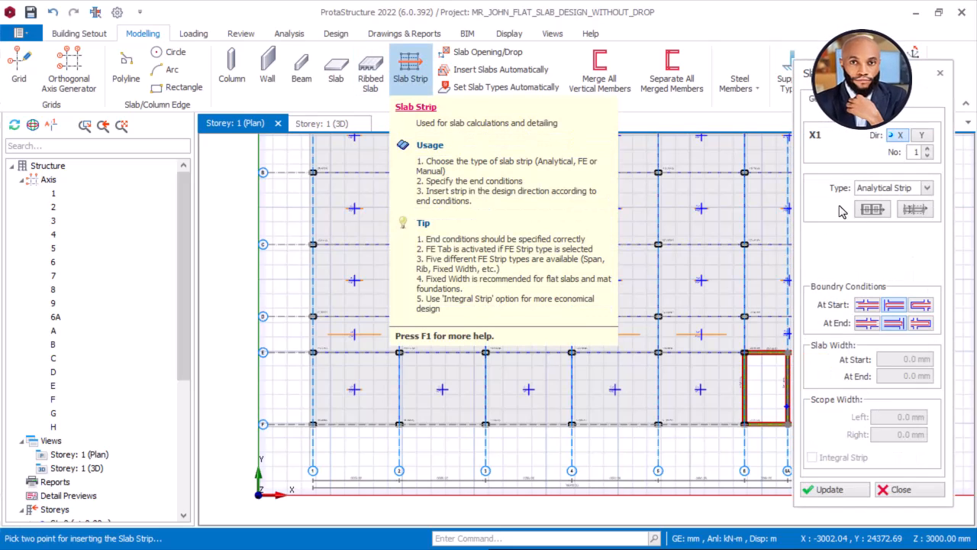
pyautogui.click(930, 192)
pyautogui.click(930, 193)
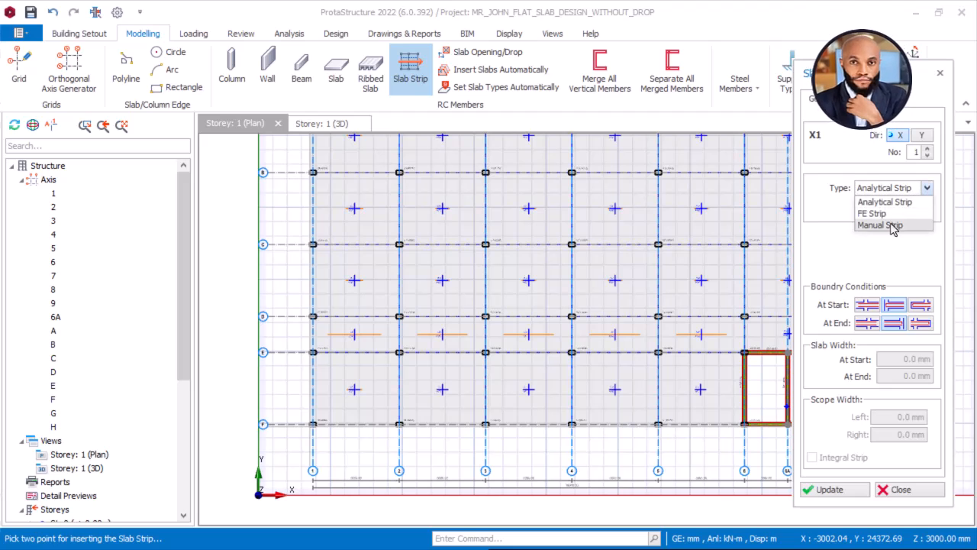
pyautogui.click(874, 214)
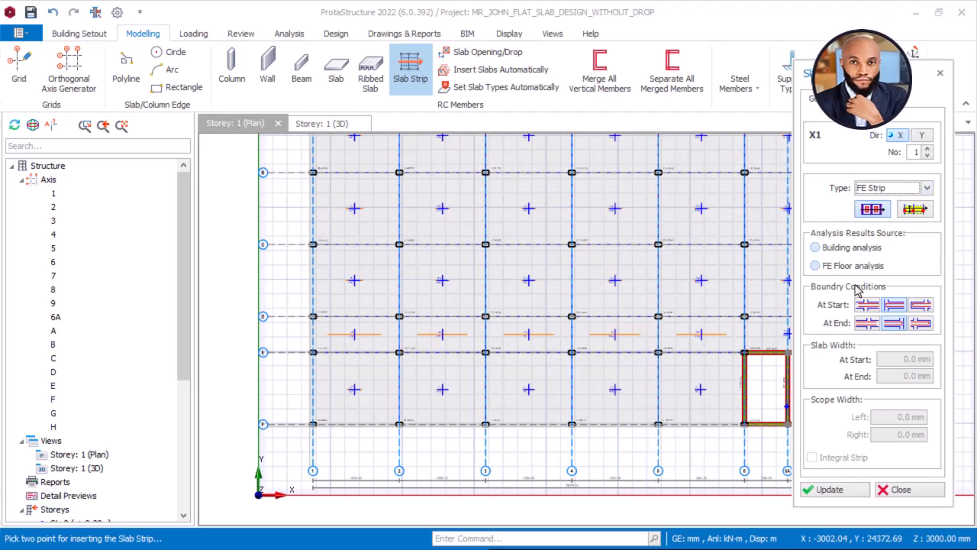
pyautogui.click(926, 212)
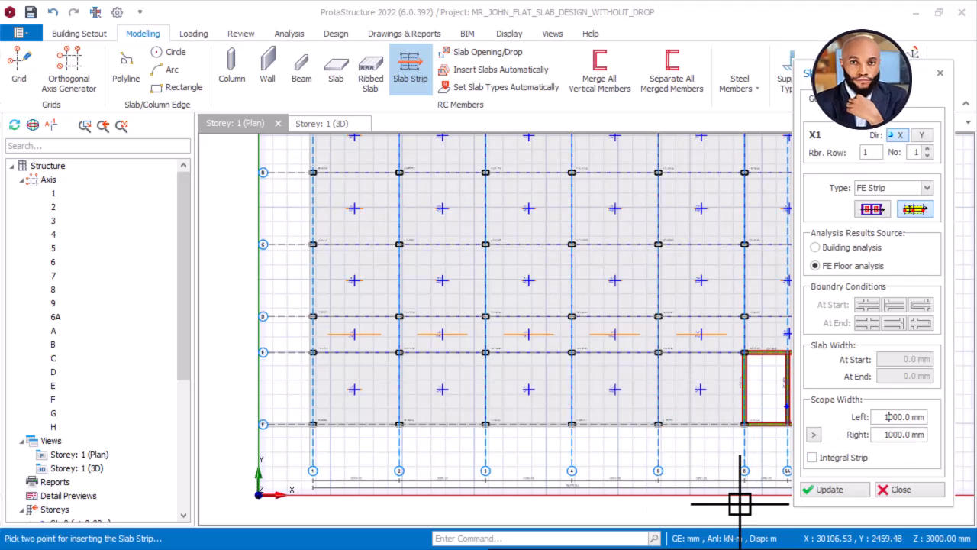
# Switch to the AutoCAD plan and check the edge column strip's width dimensions above and below axis F.
pyautogui.press('super')
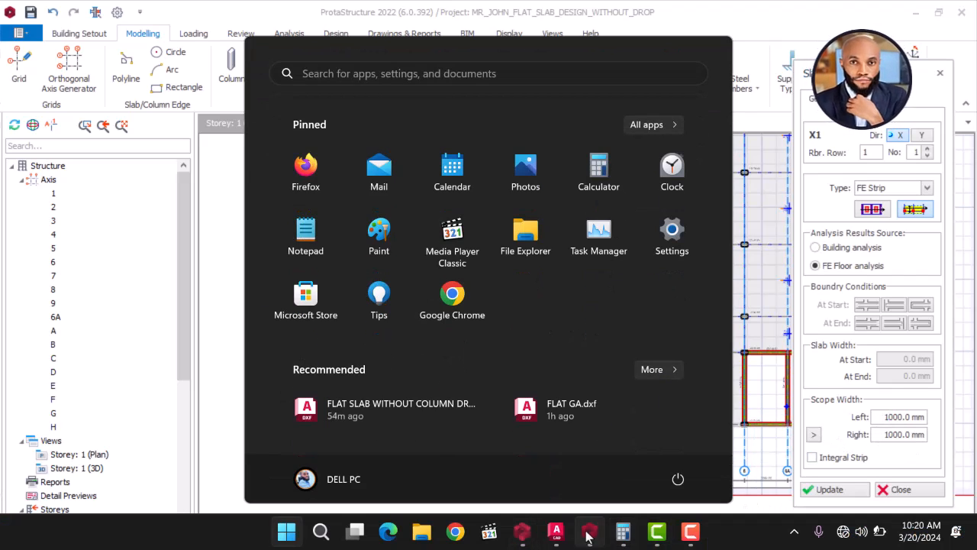
pyautogui.moveTo(555, 537)
pyautogui.click(554, 481)
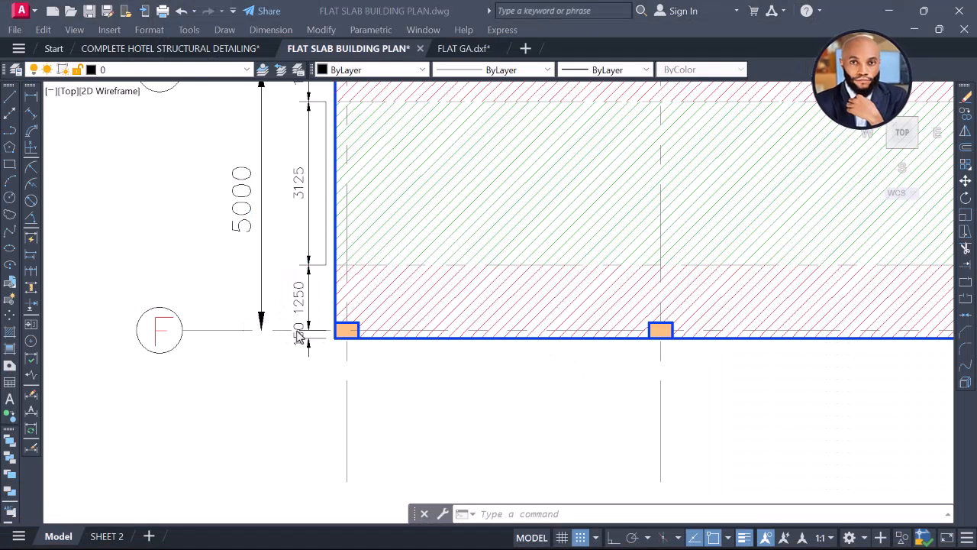
pyautogui.scroll(4, 294, 329)
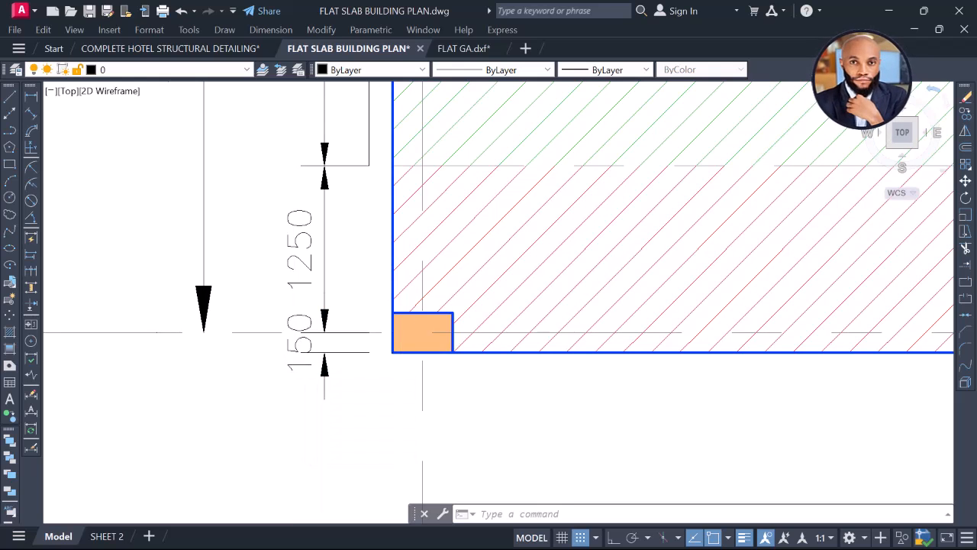
# Back in ProtaStructure, set the scope width to 1250 mm left and 150 mm right, and insert the strip along axis F from the slab edge to axis 6.
pyautogui.click(888, 11)
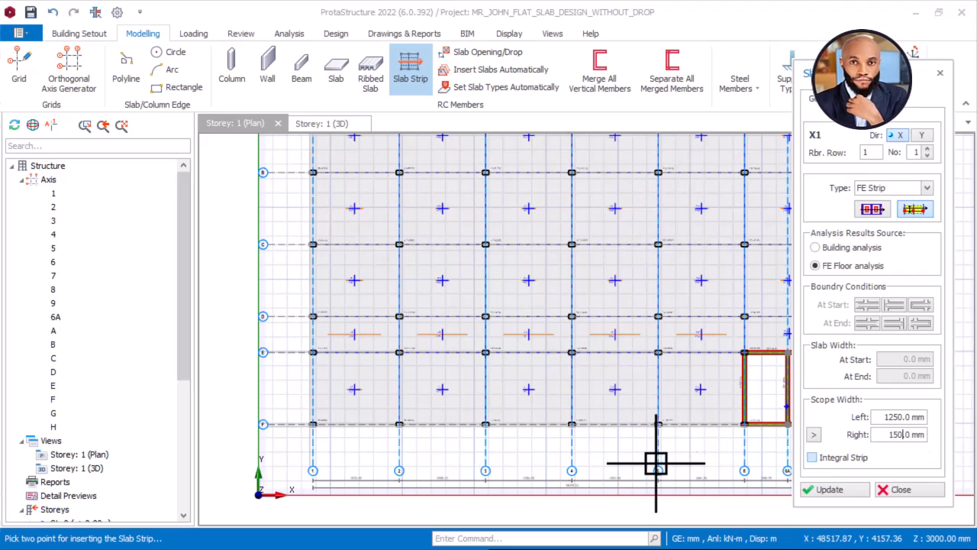
pyautogui.scroll(5, 348, 436)
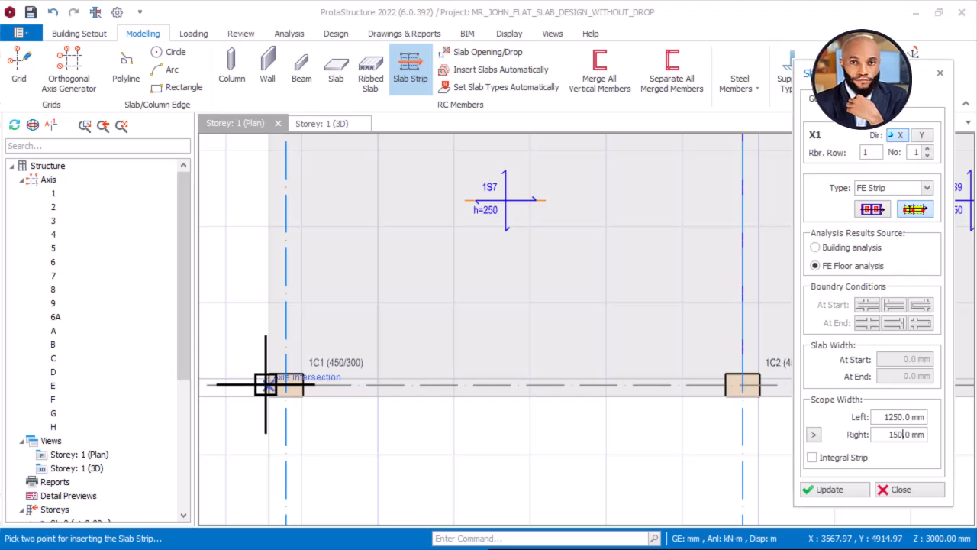
pyautogui.scroll(2, 266, 384)
pyautogui.click(269, 385)
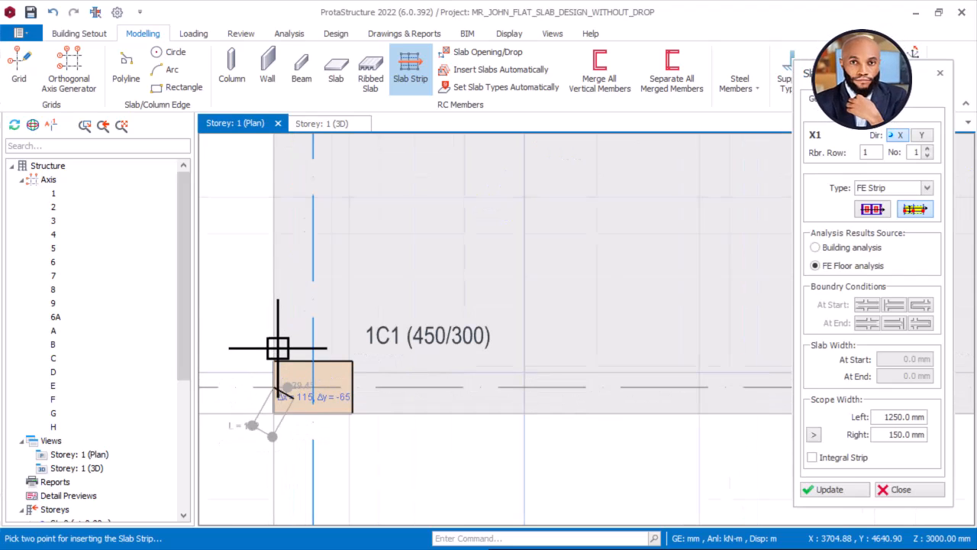
pyautogui.scroll(-4, 277, 345)
pyautogui.scroll(-2, 340, 386)
pyautogui.scroll(-1, 604, 389)
pyautogui.moveTo(674, 389); pyautogui.dragTo(395, 390, button='middle')
pyautogui.scroll(2, 680, 379)
pyautogui.scroll(3, 649, 376)
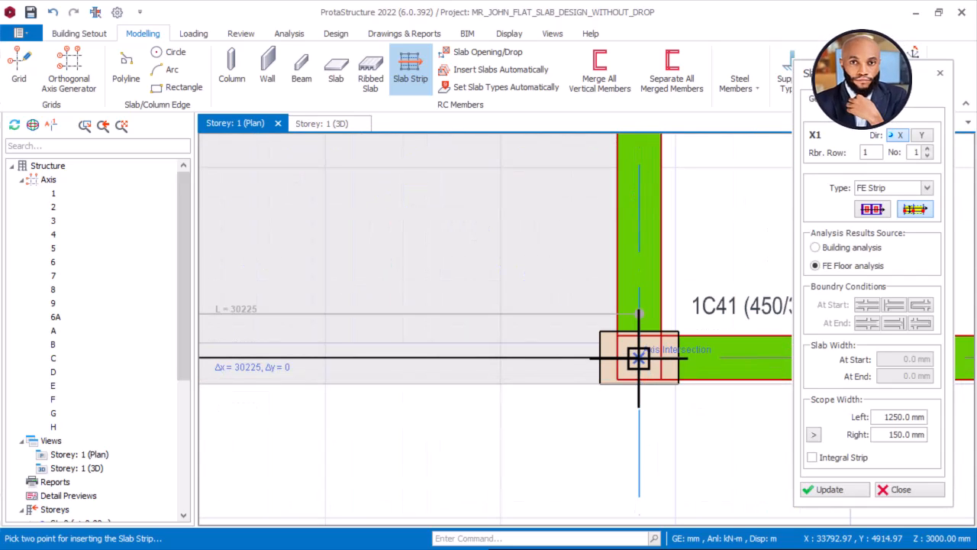
pyautogui.click(650, 356)
# End the strip insertion and examine the new edge strip's outline around column 1C1 at axes F and 1.
pyautogui.scroll(-3, 671, 357)
pyautogui.moveTo(480, 384); pyautogui.dragTo(707, 389, button='middle')
pyautogui.moveTo(364, 384); pyautogui.dragTo(515, 394, button='middle')
pyautogui.scroll(4, 416, 378)
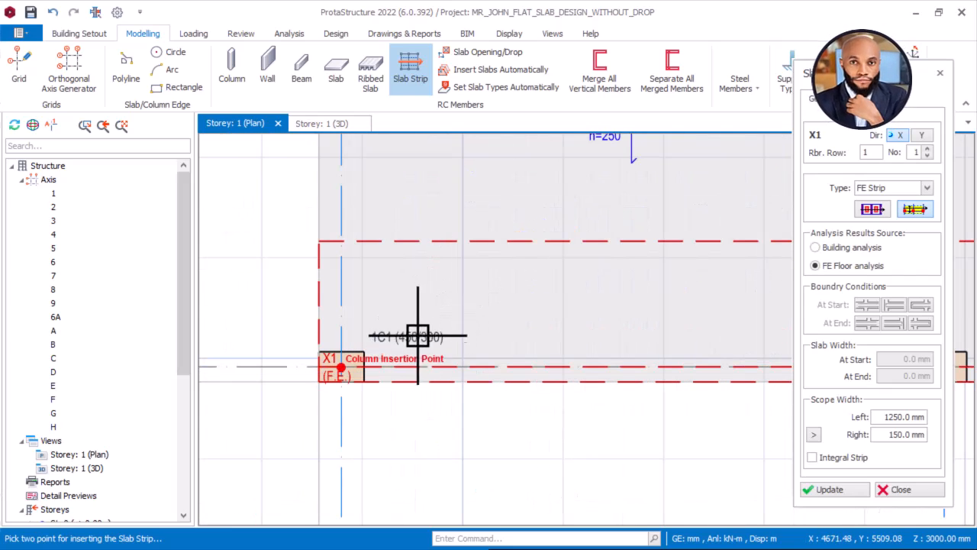
pyautogui.press('Escape')
pyautogui.scroll(2, 421, 386)
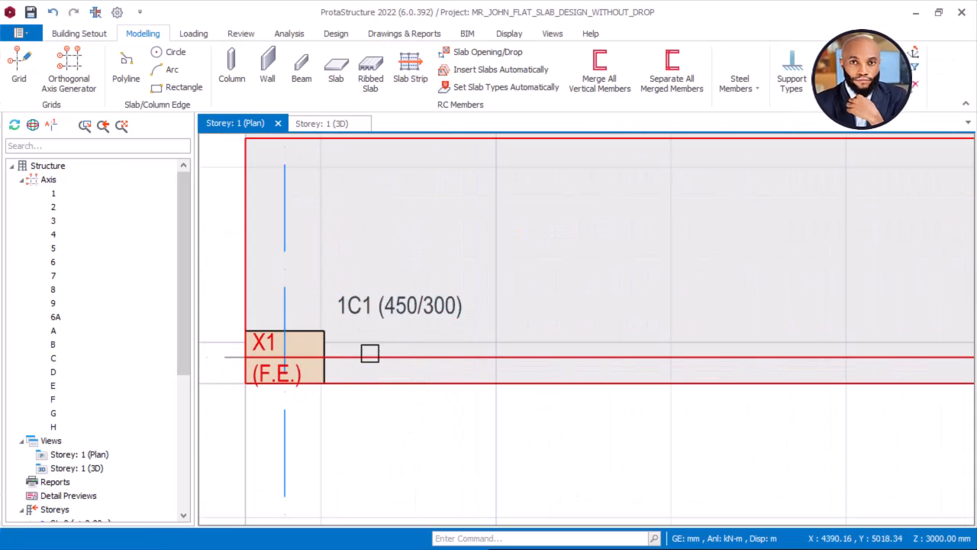
pyautogui.scroll(-3, 356, 370)
pyautogui.scroll(-2, 803, 182)
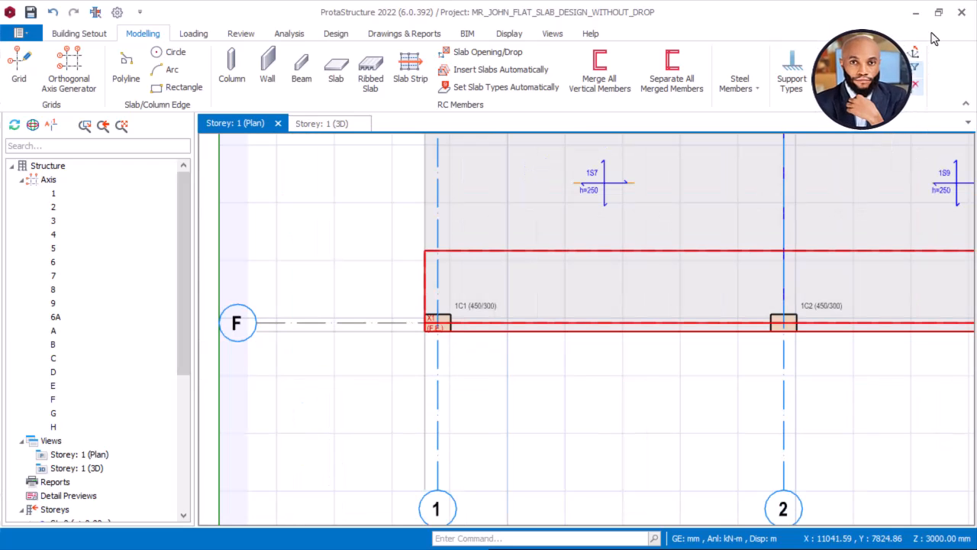
# Arrange the ProtaStructure window and AutoCAD's FLAT SLAB BUILDING PLAN drawing side by side.
pyautogui.click(940, 12)
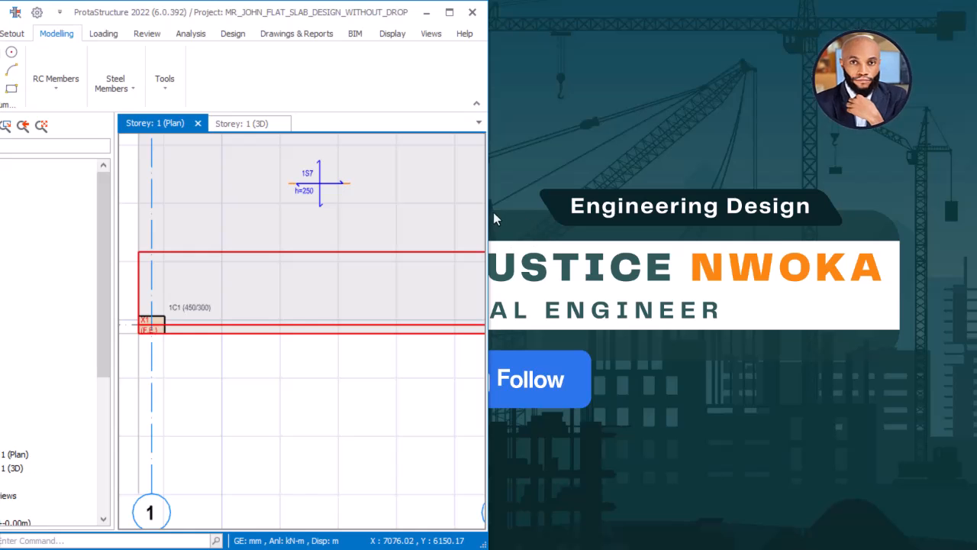
pyautogui.moveTo(490, 214); pyautogui.dragTo(653, 225)
pyautogui.click(685, 453)
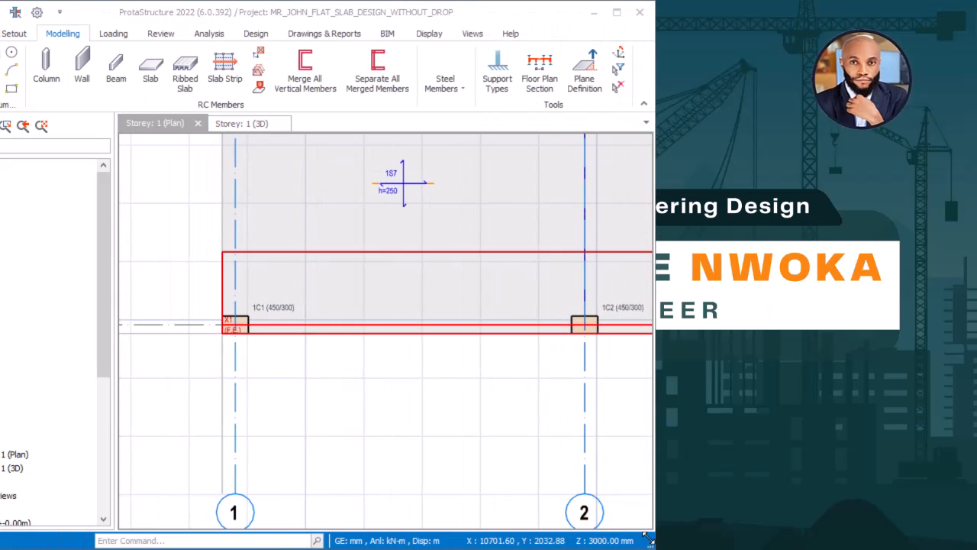
pyautogui.press('super')
pyautogui.moveTo(540, 539)
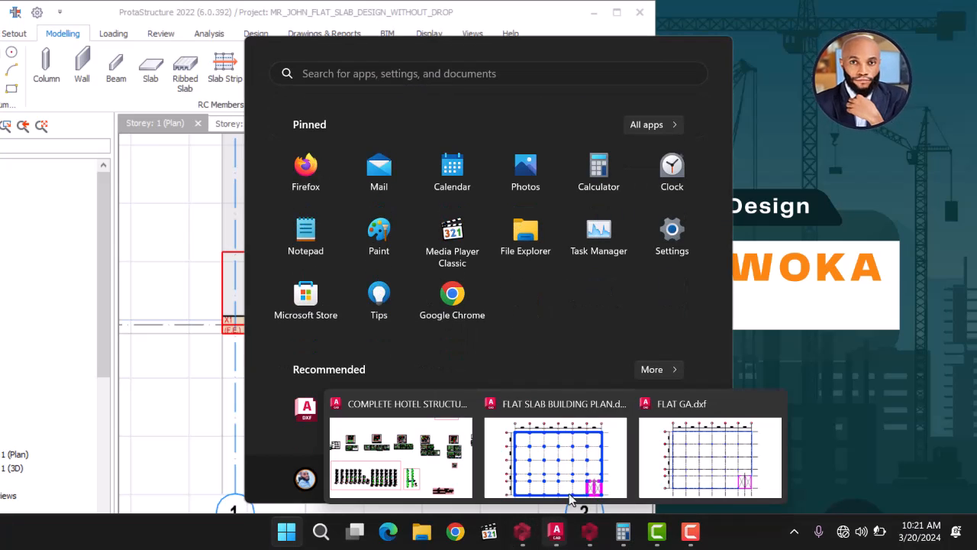
pyautogui.click(567, 489)
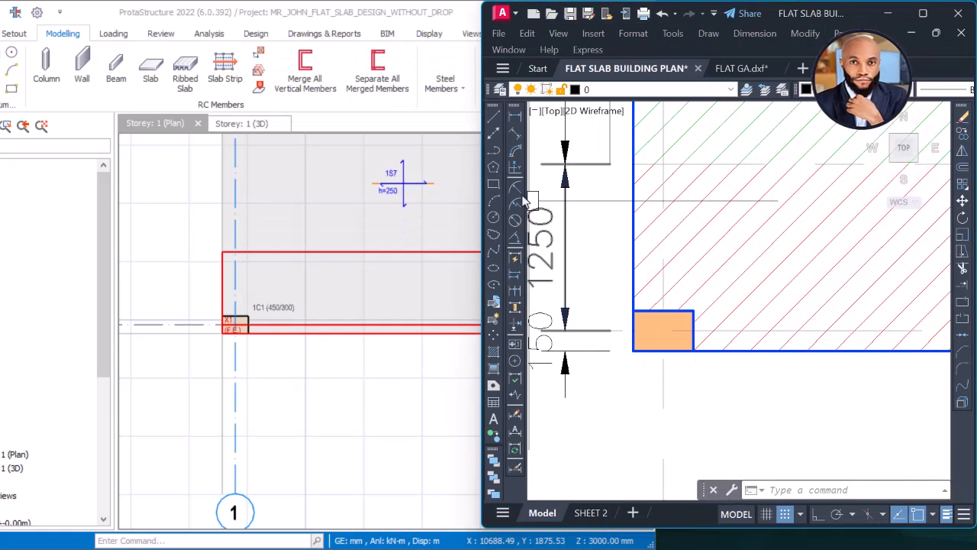
pyautogui.moveTo(475, 184)
pyautogui.mouseDown()
pyautogui.moveTo(661, 199)
pyautogui.moveTo(650, 203)
pyautogui.mouseUp()
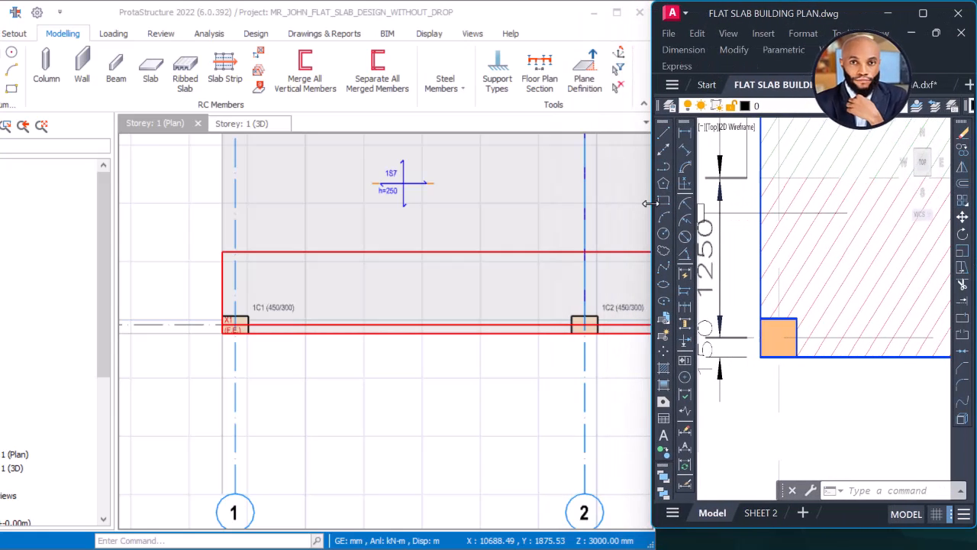
pyautogui.moveTo(345, 15); pyautogui.dragTo(326, 15)
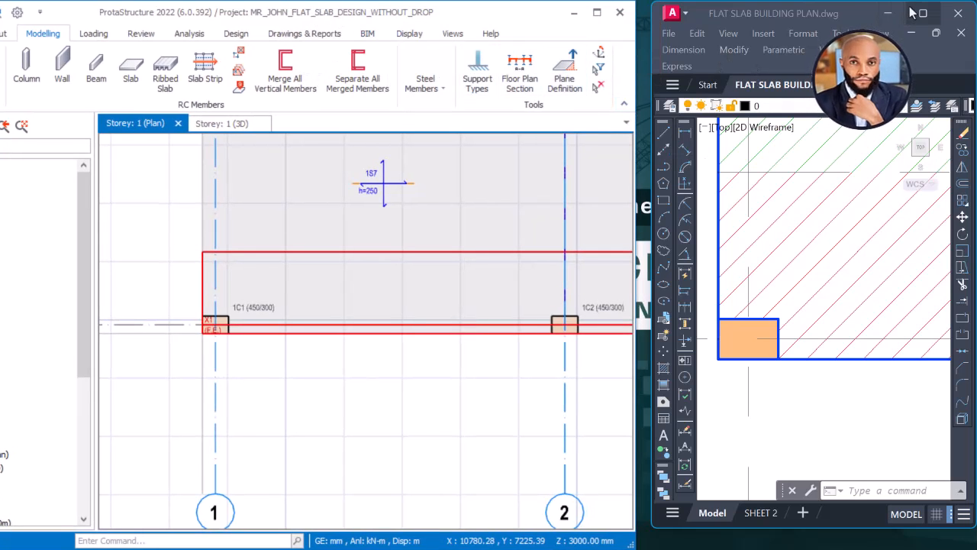
pyautogui.moveTo(654, 105); pyautogui.dragTo(633, 104)
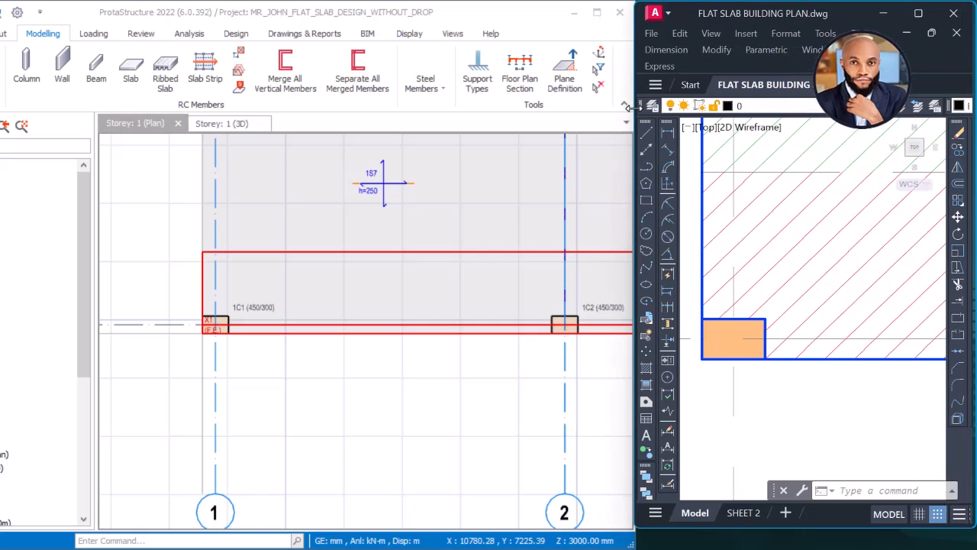
# In the AutoCAD plan, select the hatched edge column strip along axis F and examine its extent across the columns.
pyautogui.click(789, 402)
pyautogui.scroll(-2, 810, 397)
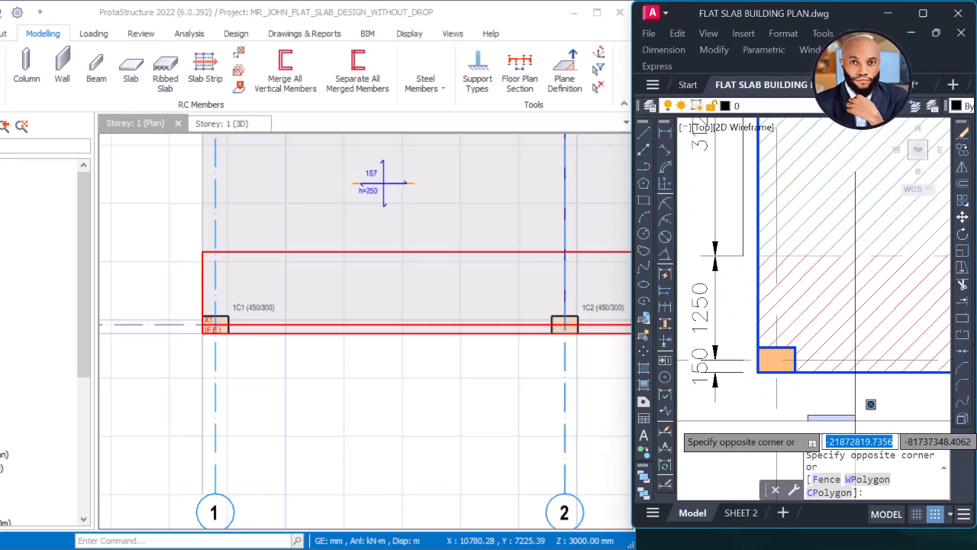
pyautogui.click(828, 408)
pyautogui.scroll(-2, 800, 373)
pyautogui.scroll(4, 737, 366)
pyautogui.scroll(-6, 738, 362)
pyautogui.scroll(-5, 761, 356)
pyautogui.moveTo(839, 342); pyautogui.dragTo(764, 335, button='middle')
pyautogui.scroll(4, 711, 333)
pyautogui.scroll(-4, 711, 333)
pyautogui.scroll(4, 876, 335)
pyautogui.scroll(4, 930, 319)
pyautogui.scroll(-6, 936, 317)
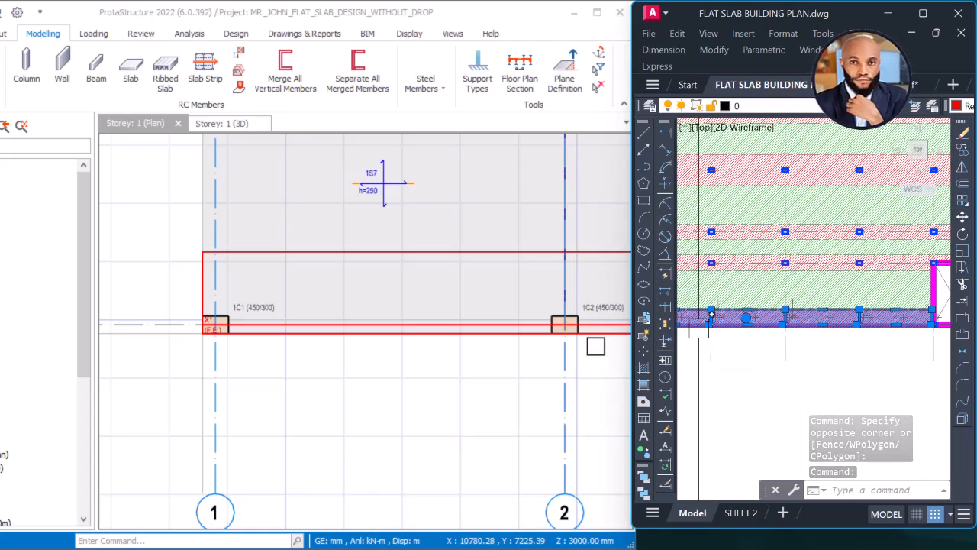
# In ProtaStructure, select the edge slab strip along axis F and inspect its outline from axis 1 to axis 6.
pyautogui.click(381, 369)
pyautogui.scroll(-2, 229, 316)
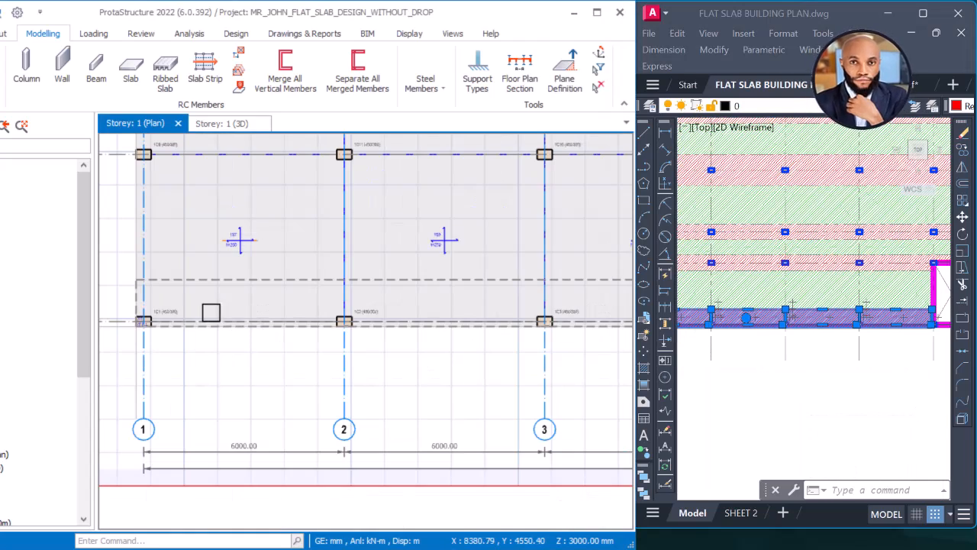
pyautogui.click(159, 280)
pyautogui.scroll(-2, 200, 305)
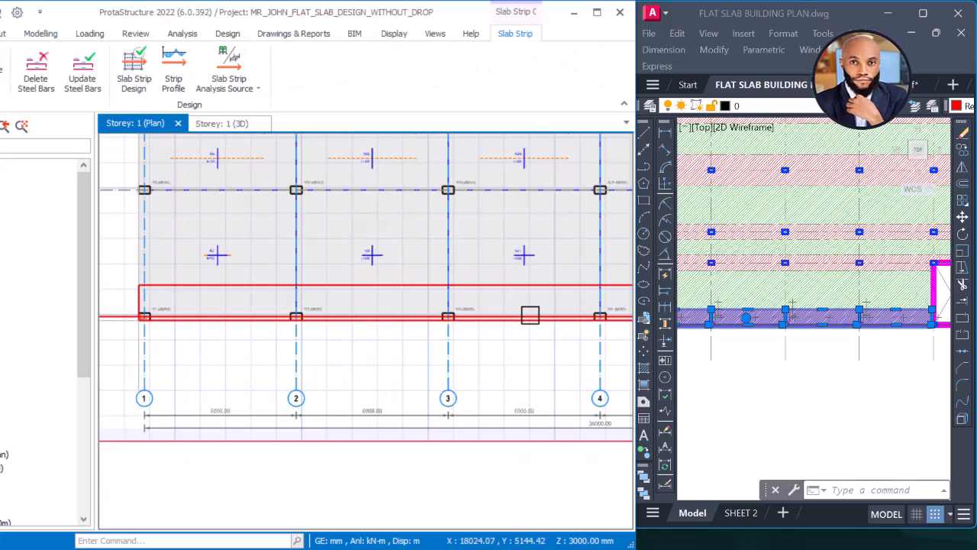
pyautogui.moveTo(535, 316); pyautogui.dragTo(307, 306, button='middle')
pyautogui.moveTo(583, 312); pyautogui.dragTo(313, 309, button='middle')
pyautogui.scroll(3, 428, 304)
pyautogui.moveTo(389, 310); pyautogui.dragTo(622, 298, button='middle')
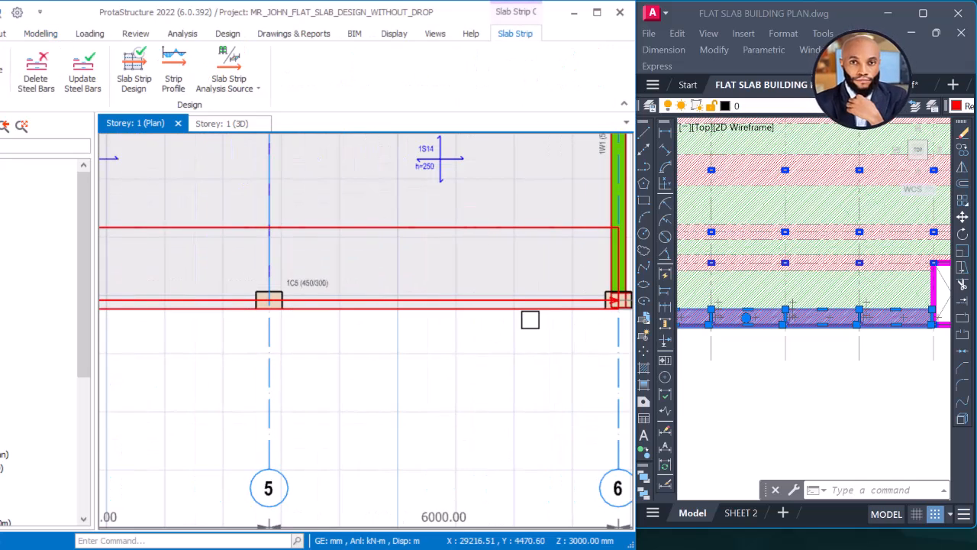
pyautogui.scroll(2, 472, 322)
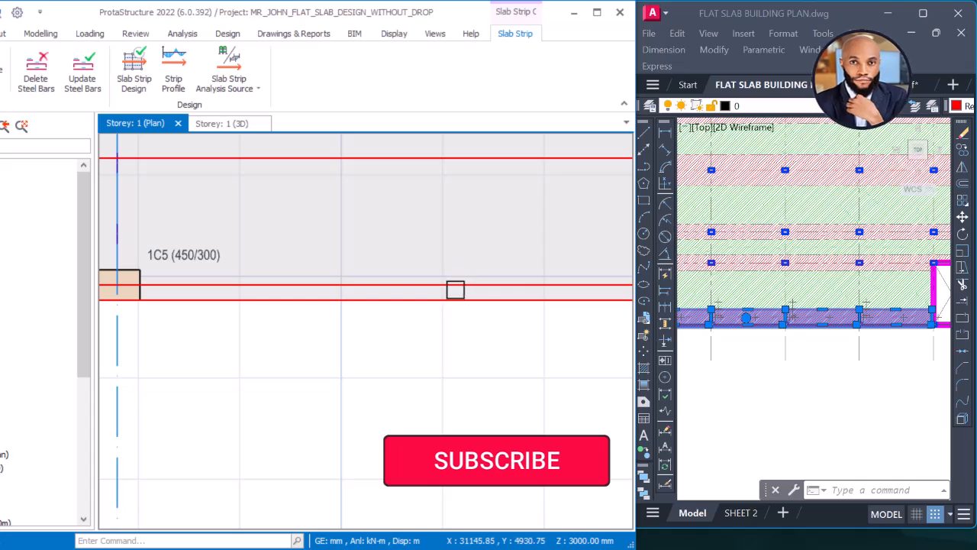
pyautogui.moveTo(451, 294); pyautogui.dragTo(458, 333, button='middle')
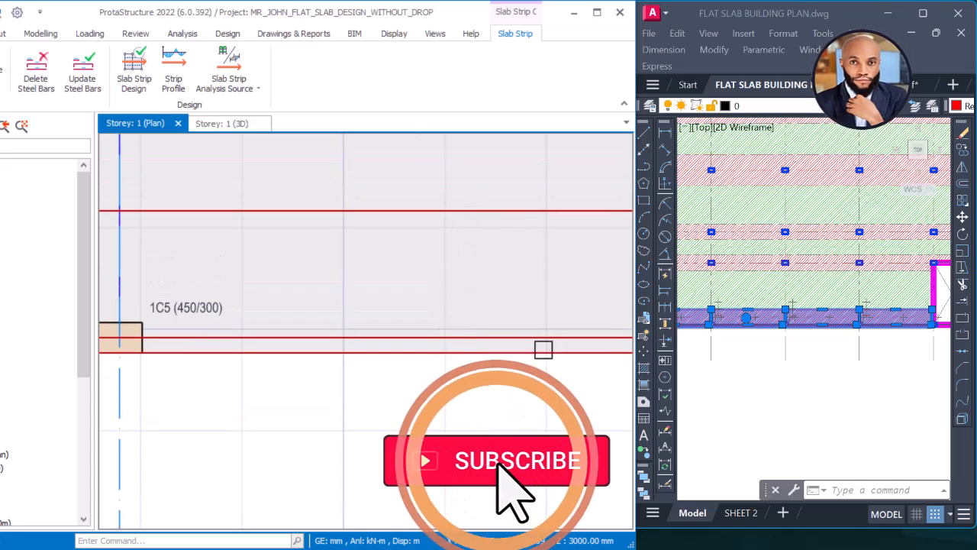
# Switch to AutoCAD, clear the selection, and check the width dimensions of the edge column strip and the adjacent middle strip.
pyautogui.scroll(-5, 841, 365)
pyautogui.scroll(5, 722, 354)
pyautogui.moveTo(710, 353); pyautogui.dragTo(847, 350, button='middle')
pyautogui.scroll(8, 852, 348)
pyautogui.moveTo(766, 384); pyautogui.dragTo(824, 351, button='middle')
pyautogui.scroll(10, 836, 359)
pyautogui.press('Escape')
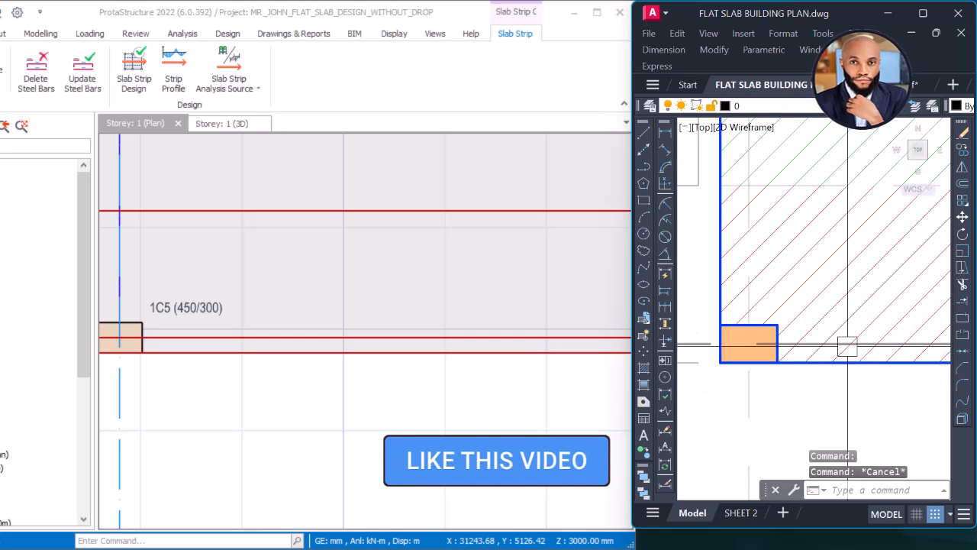
pyautogui.scroll(-4, 843, 355)
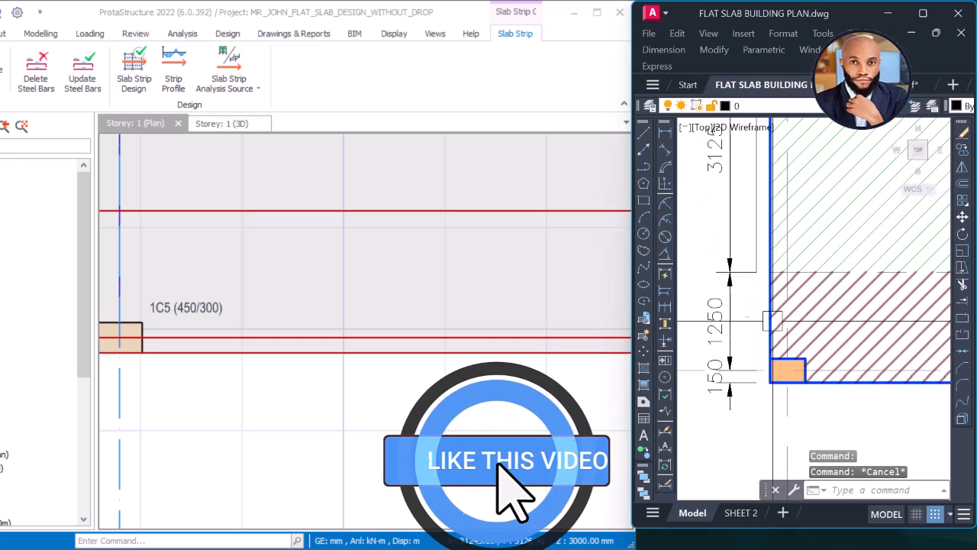
pyautogui.scroll(-5, 787, 328)
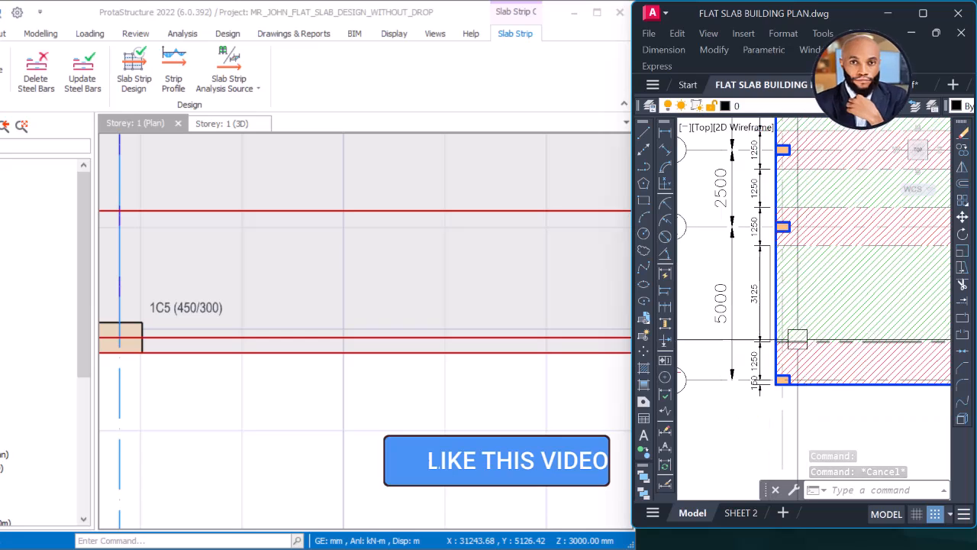
pyautogui.scroll(5, 757, 281)
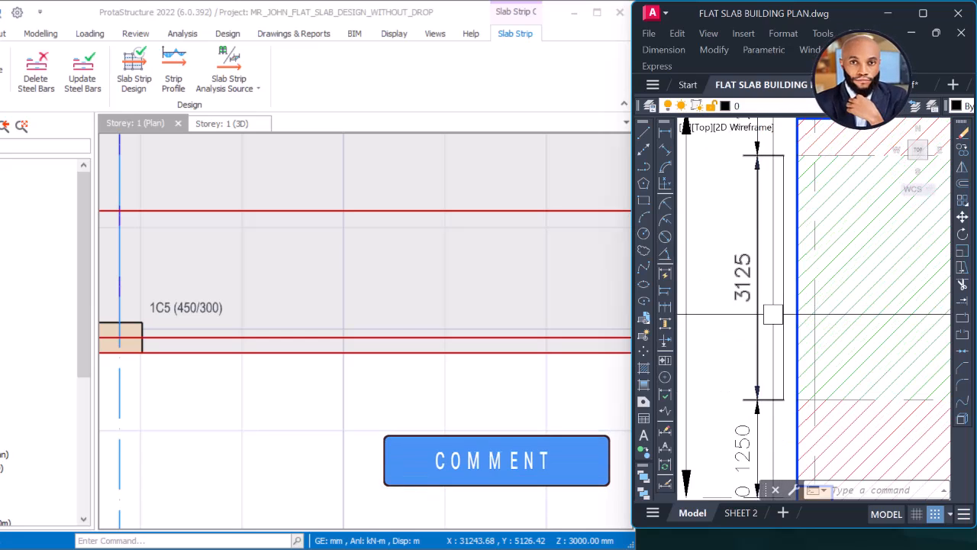
pyautogui.scroll(-2, 741, 287)
pyautogui.scroll(-4, 498, 289)
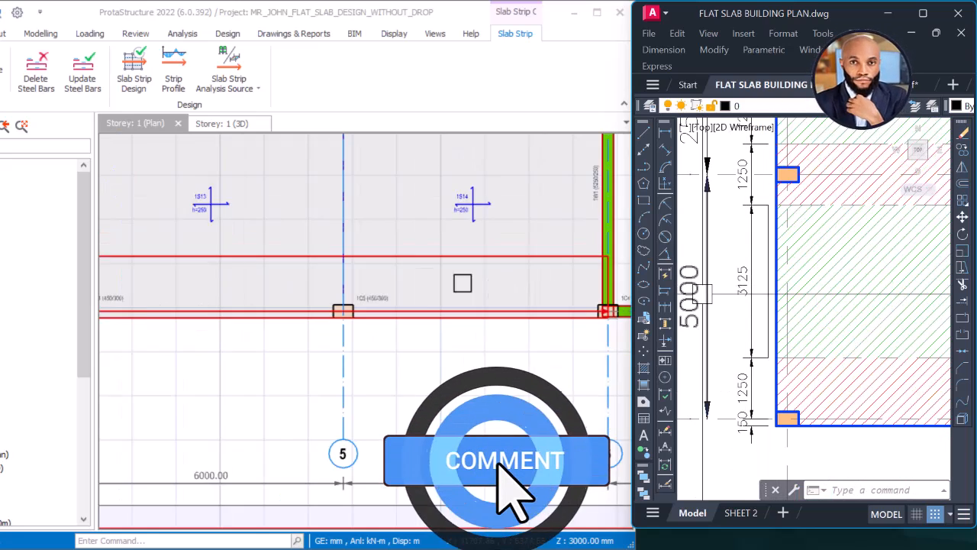
# Locate axis E in the ProtaStructure plan and check the matching column strip's width dimension in the AutoCAD plan.
pyautogui.scroll(-2, 355, 292)
pyautogui.moveTo(330, 293); pyautogui.dragTo(478, 310, button='middle')
pyautogui.moveTo(307, 305); pyautogui.dragTo(455, 318, button='middle')
pyautogui.moveTo(362, 311); pyautogui.dragTo(399, 320, button='middle')
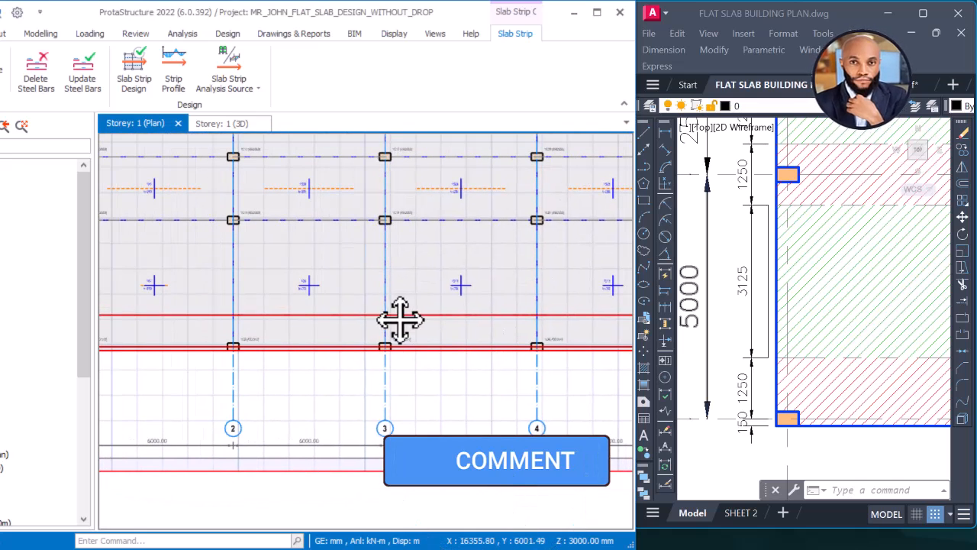
pyautogui.scroll(-2, 410, 307)
pyautogui.moveTo(320, 305); pyautogui.dragTo(344, 324, button='middle')
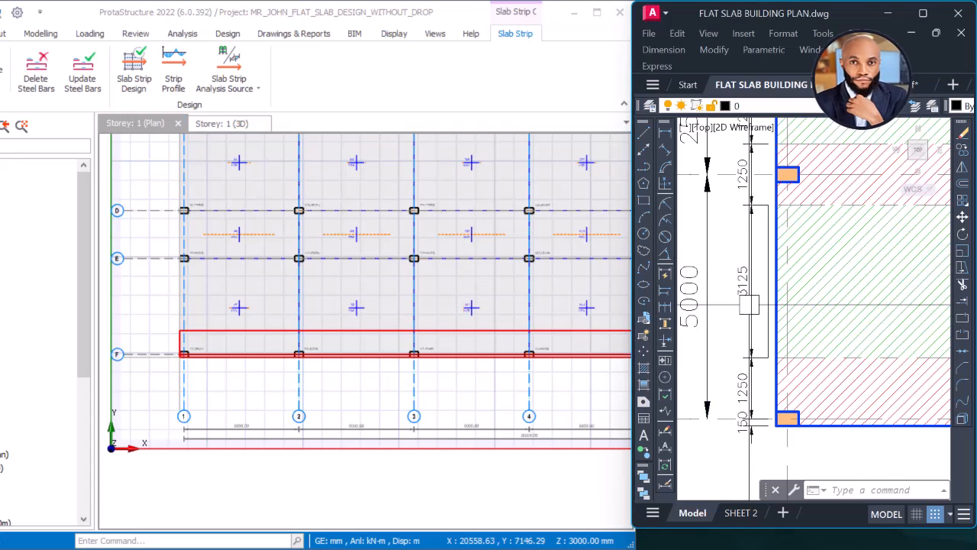
pyautogui.scroll(-4, 737, 298)
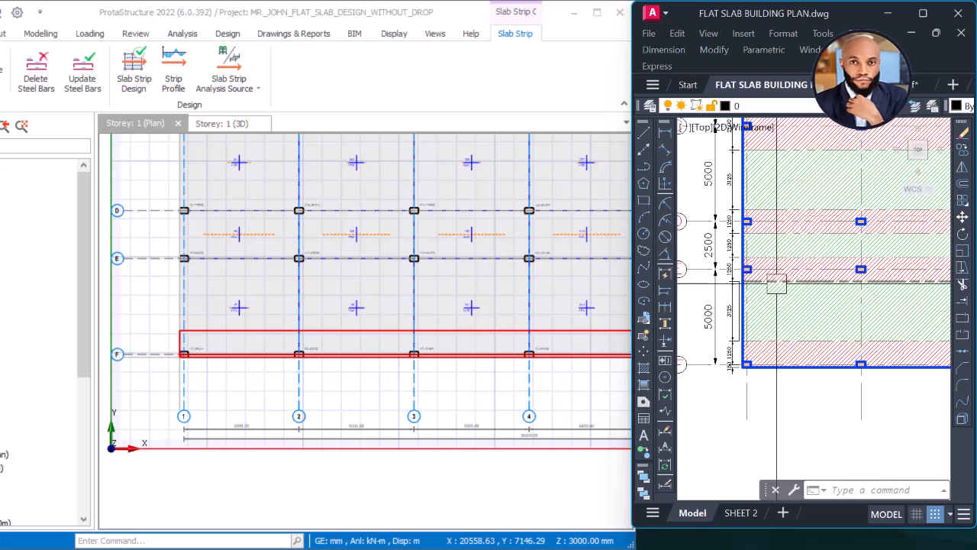
pyautogui.moveTo(776, 299); pyautogui.dragTo(780, 307, button='middle')
pyautogui.scroll(5, 736, 306)
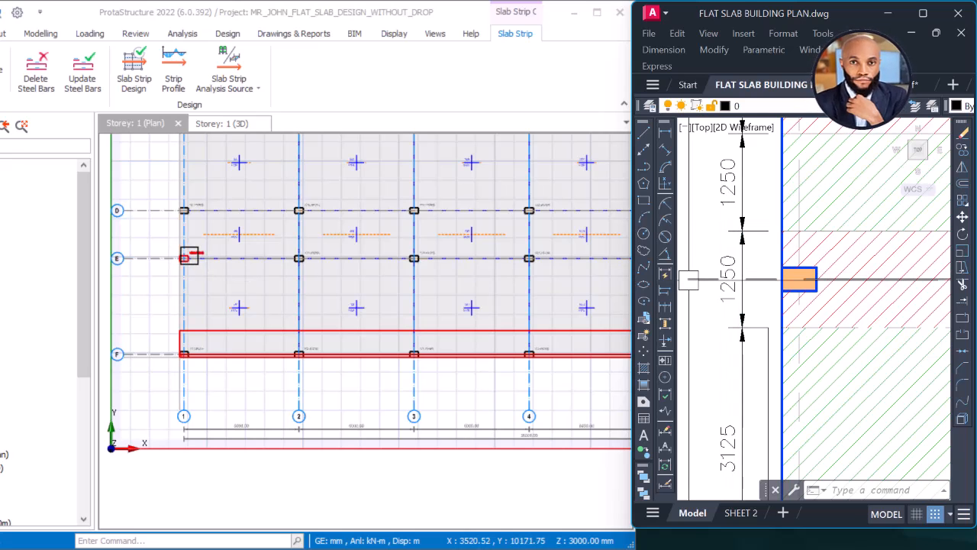
pyautogui.scroll(-4, 724, 264)
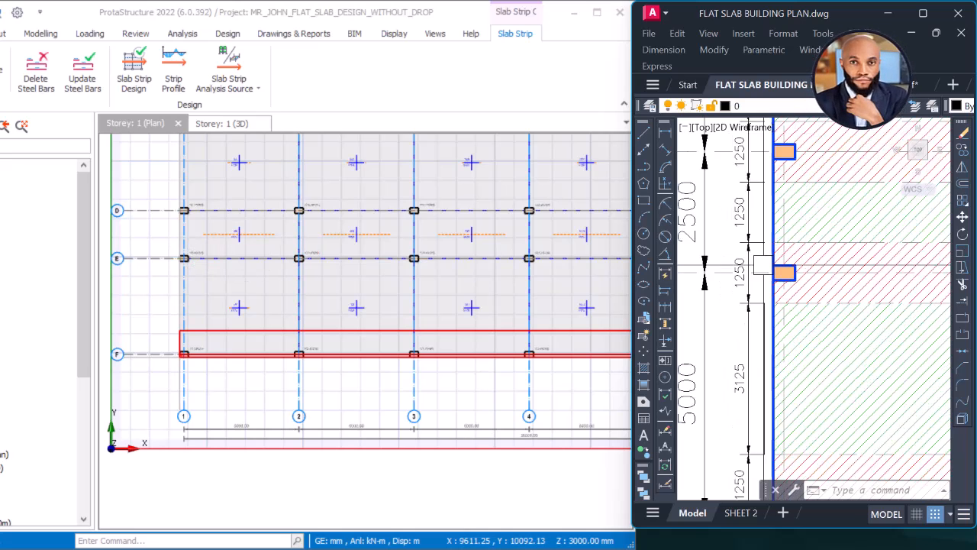
pyautogui.click(794, 294)
pyautogui.click(730, 291)
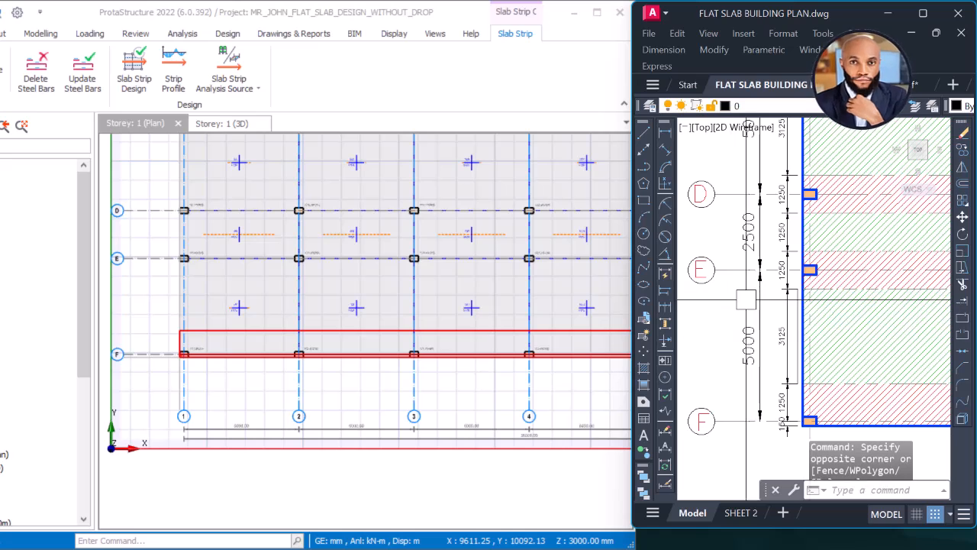
# Calculate half of the axis E column strip's width with AutoCAD's QuickCalc as 1250/2, and close the calculator.
pyautogui.write('QC')
pyautogui.press('Return')
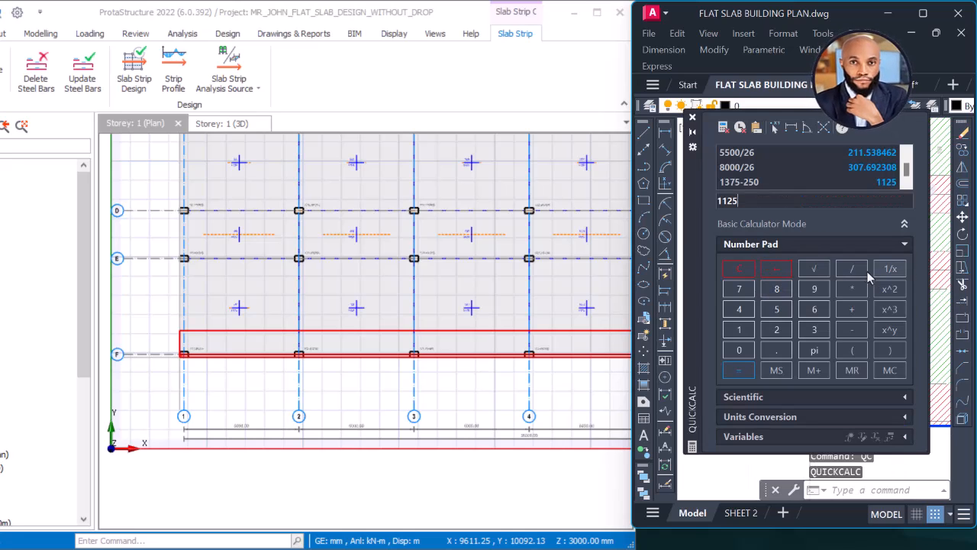
pyautogui.click(750, 271)
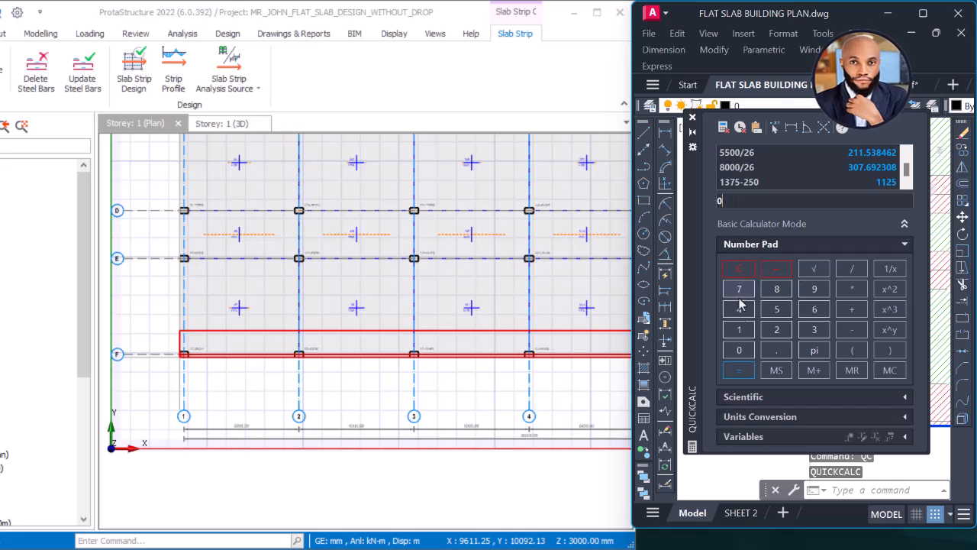
pyautogui.click(739, 330)
pyautogui.click(745, 350)
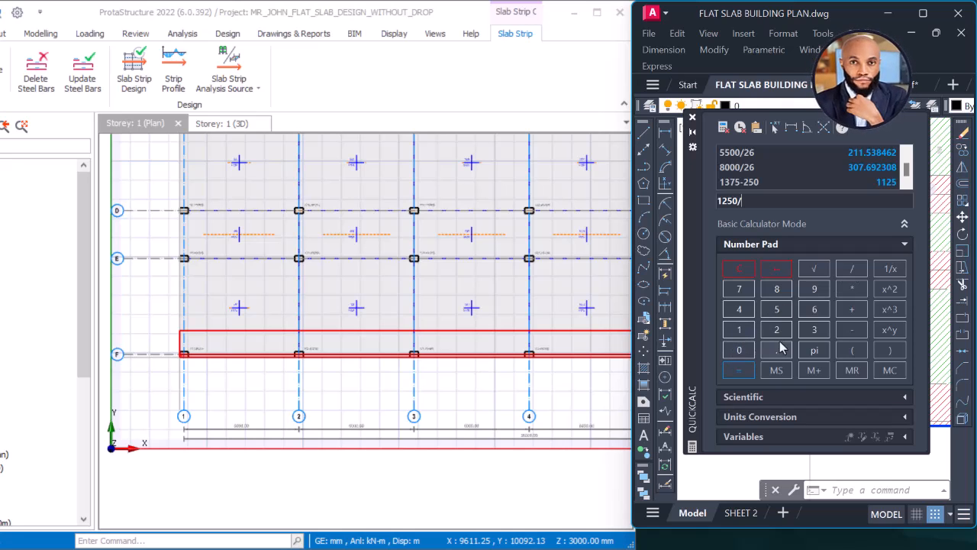
pyautogui.click(739, 372)
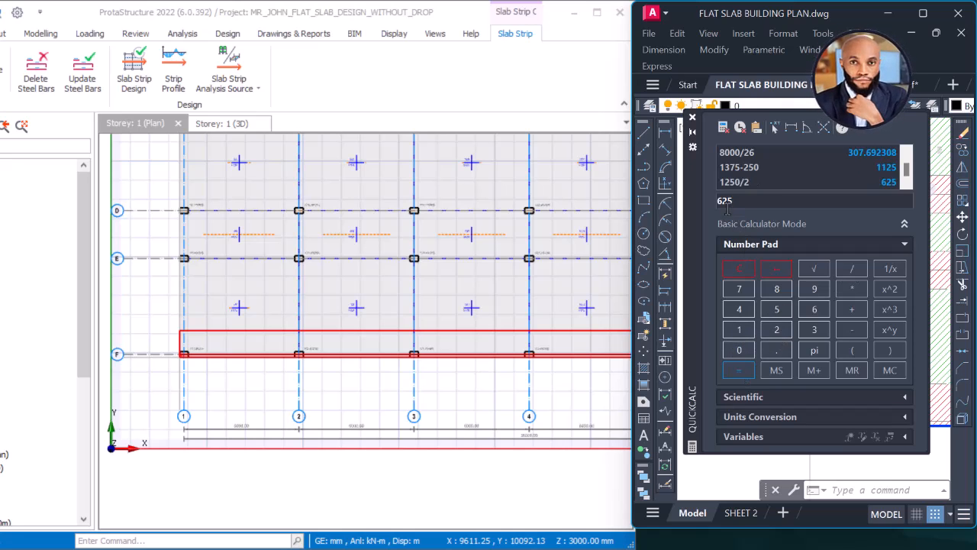
pyautogui.click(693, 120)
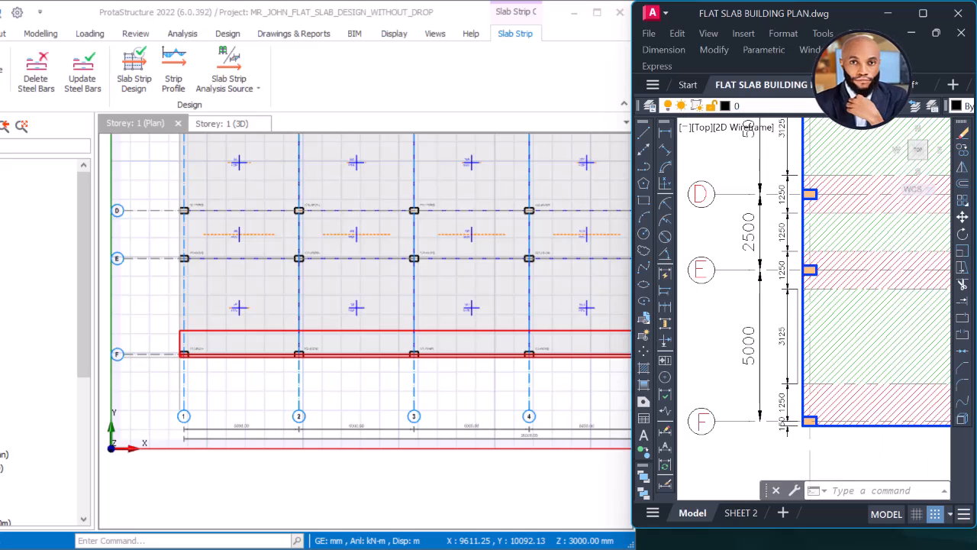
# Add a linear dimension in the AutoCAD plan from the upper edge of the axis E column strip to the axis E line.
pyautogui.scroll(5, 771, 290)
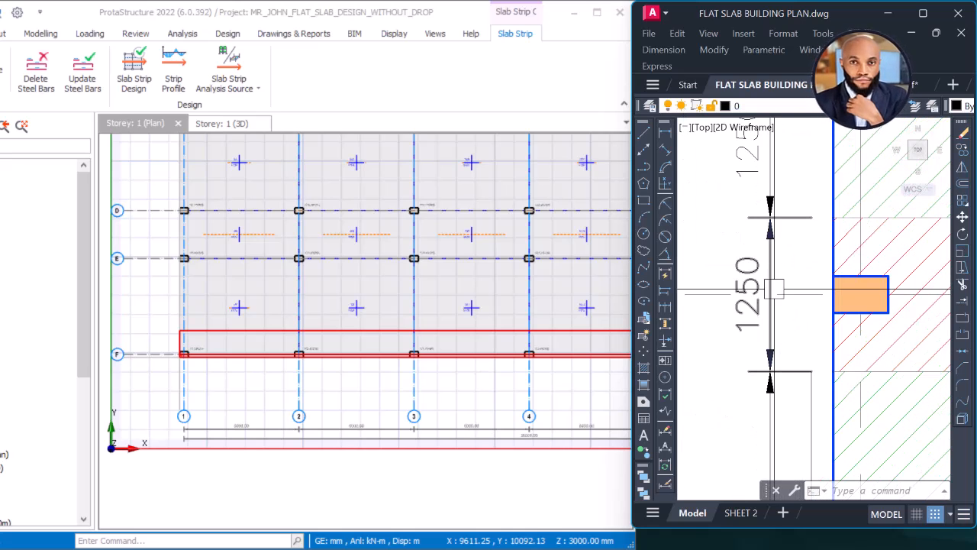
pyautogui.scroll(-4, 773, 288)
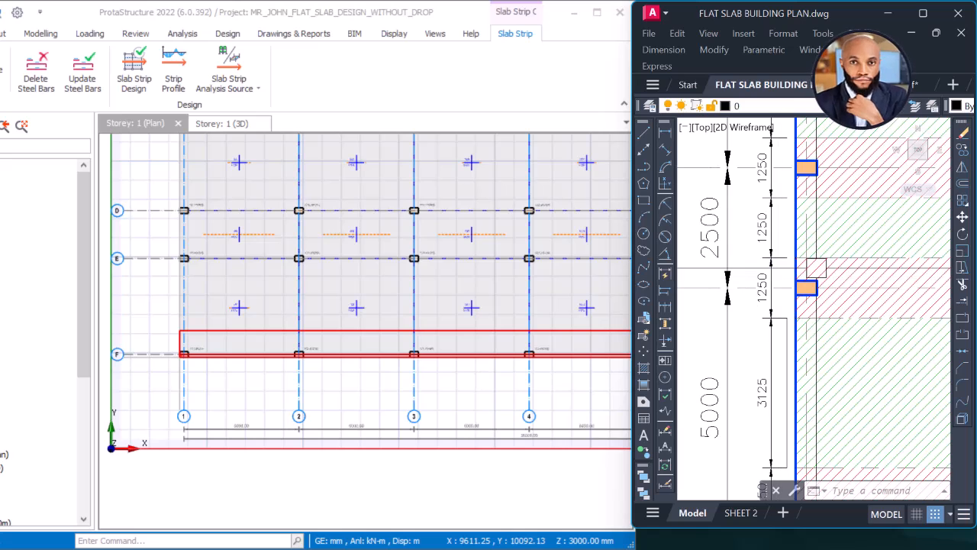
pyautogui.scroll(3, 778, 303)
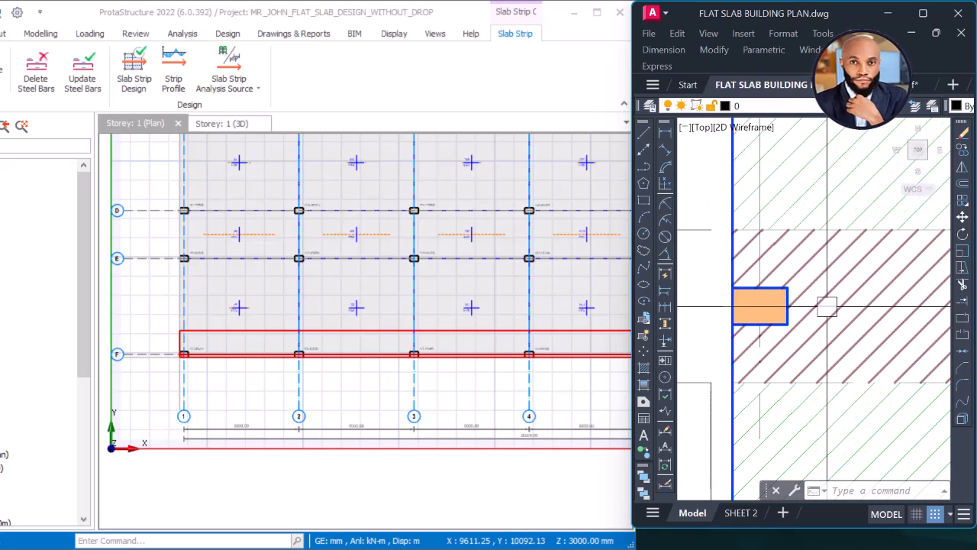
pyautogui.scroll(-2, 867, 236)
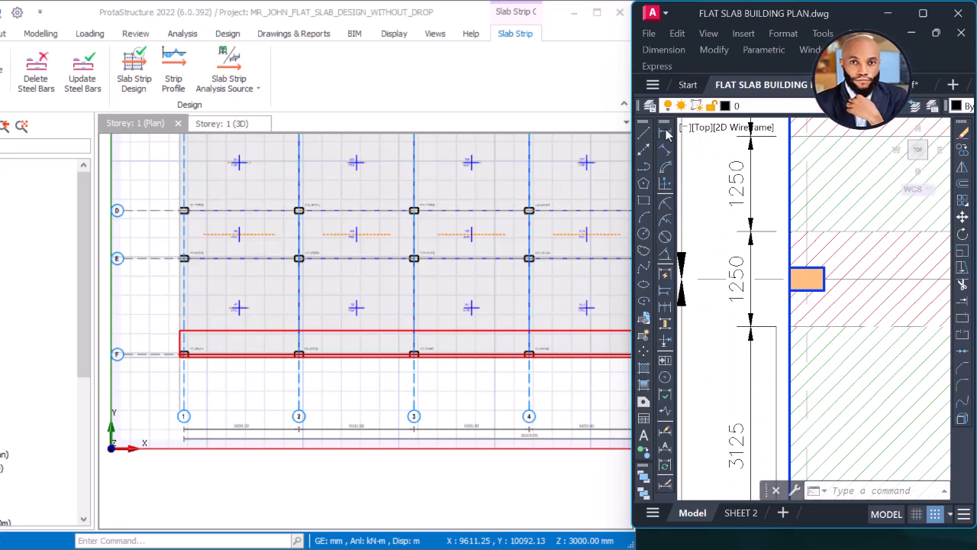
pyautogui.click(666, 132)
pyautogui.scroll(2, 776, 251)
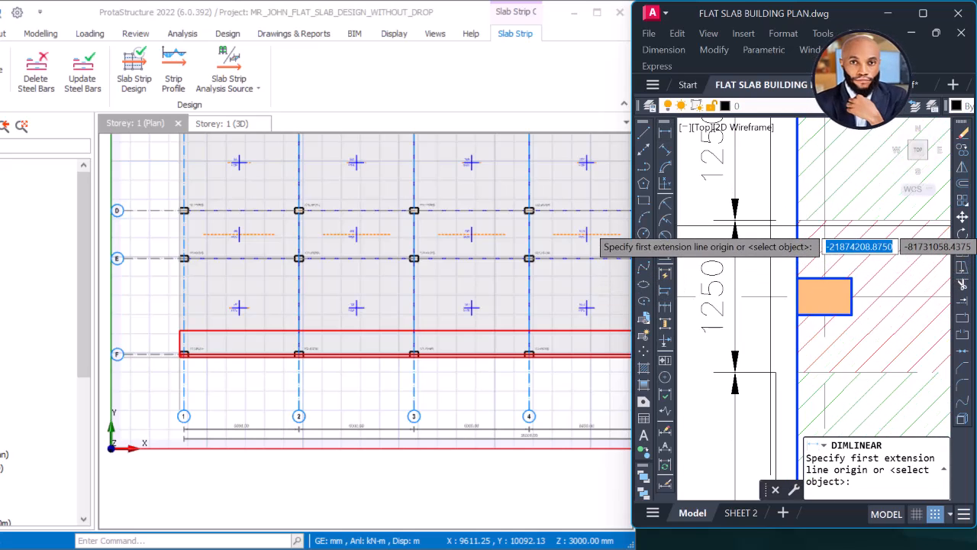
pyautogui.click(776, 221)
pyautogui.click(776, 298)
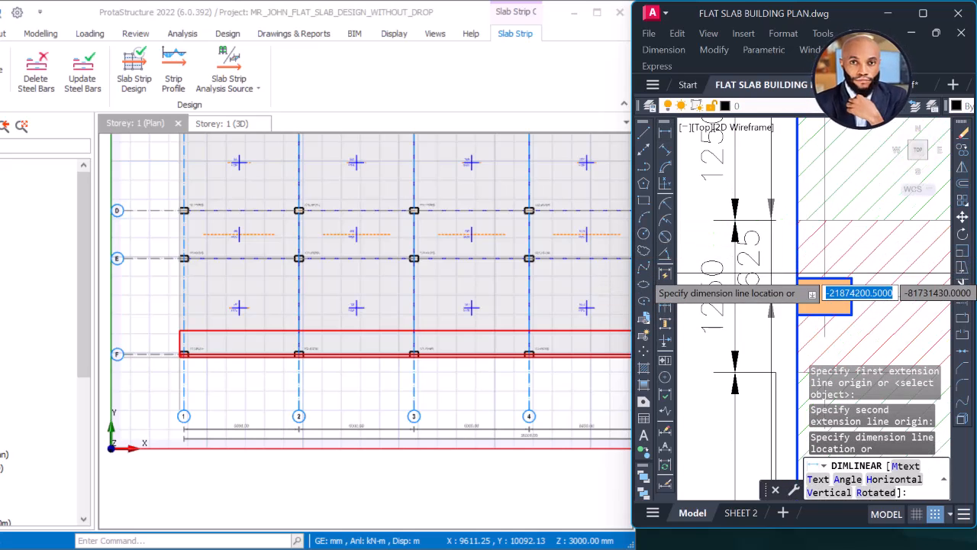
pyautogui.click(780, 299)
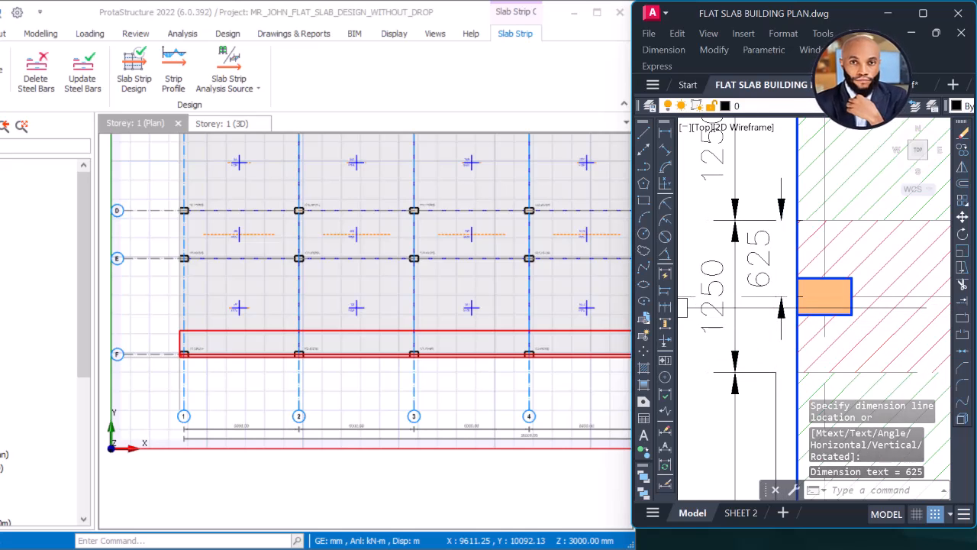
# Continue the dimension chain from the axis E line to the lower edge of the column strip.
pyautogui.click(665, 307)
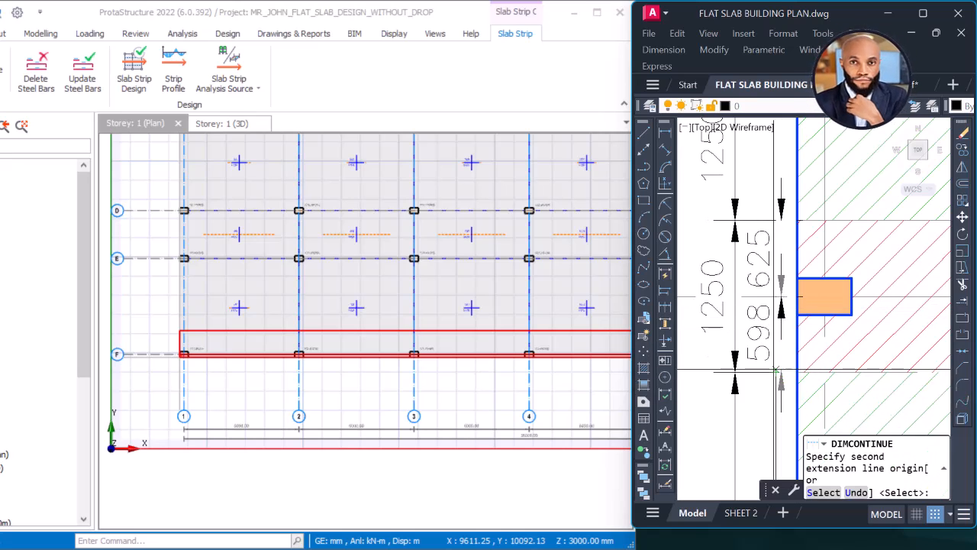
pyautogui.click(786, 373)
pyautogui.scroll(-3, 791, 295)
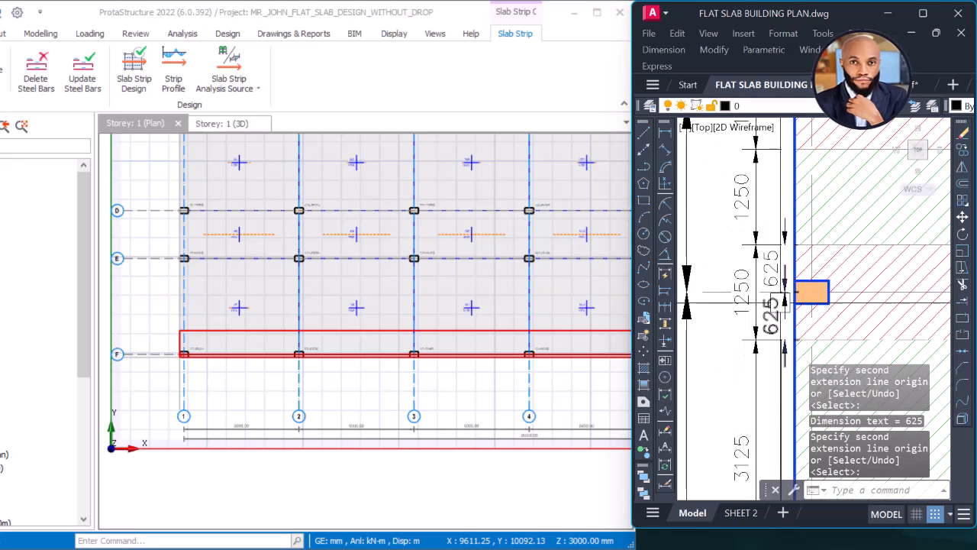
pyautogui.moveTo(844, 282); pyautogui.dragTo(785, 269, button='middle')
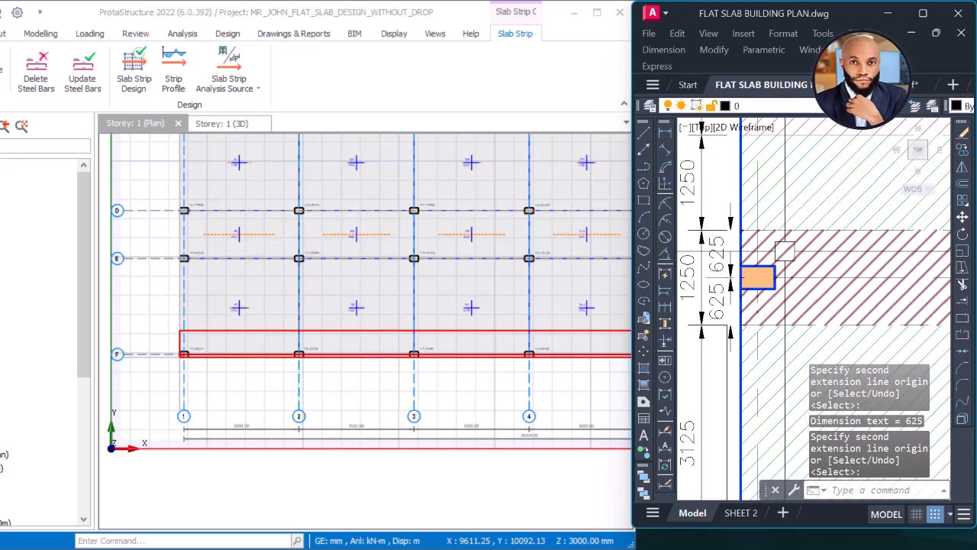
pyautogui.moveTo(729, 283); pyautogui.dragTo(798, 283, button='middle')
pyautogui.scroll(2, 786, 287)
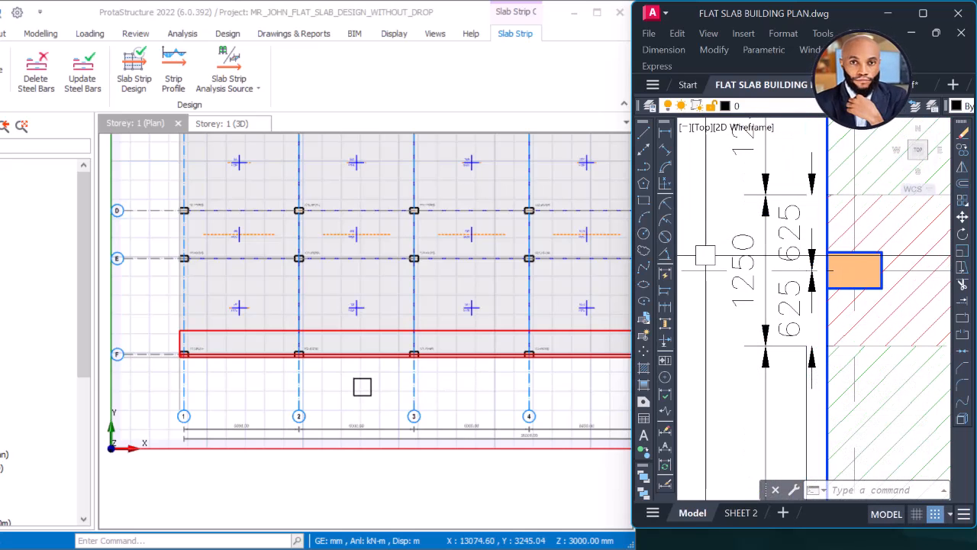
# In ProtaStructure, clear the selection, start a new FE slab strip, and set its left and right scope widths to 625 mm.
pyautogui.click(348, 221)
pyautogui.click(59, 35)
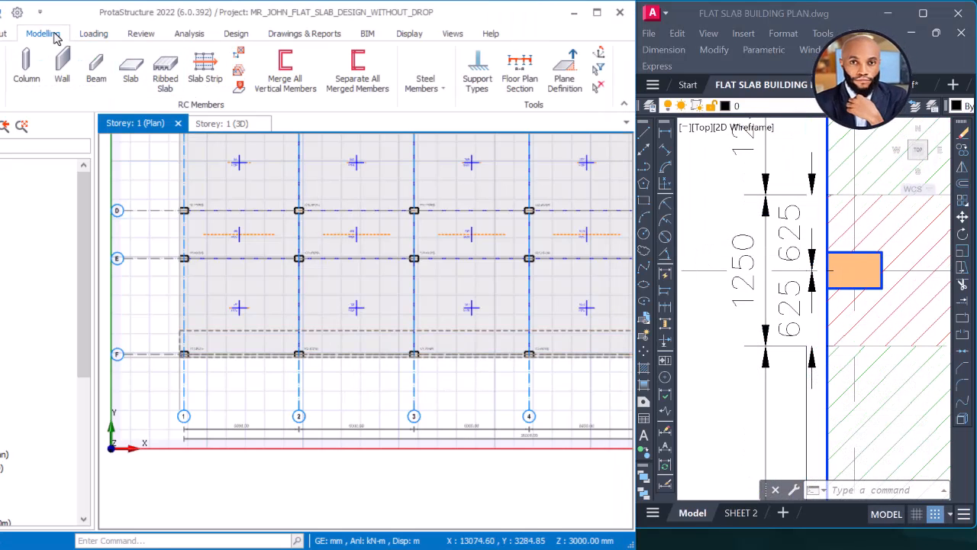
pyautogui.click(203, 69)
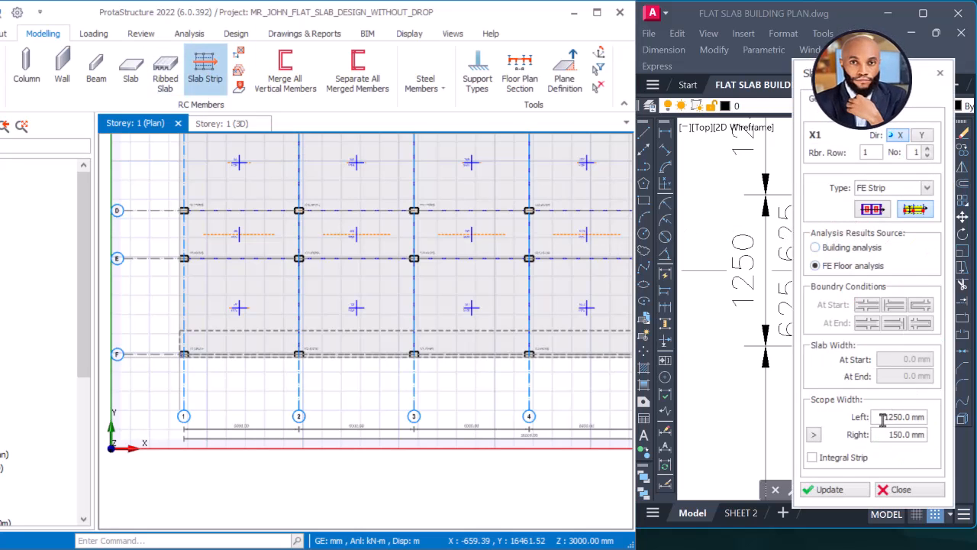
pyautogui.moveTo(880, 417); pyautogui.dragTo(926, 416)
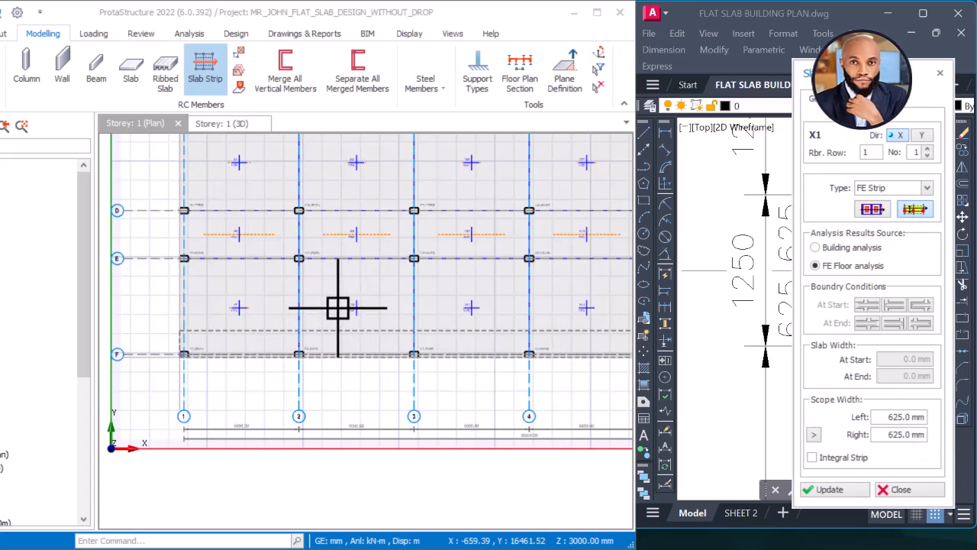
# Insert the X-direction slab strip along axis E from the outer slab edge at axis 1 to axis 6, and finish the command.
pyautogui.scroll(-3, 308, 323)
pyautogui.scroll(10, 168, 332)
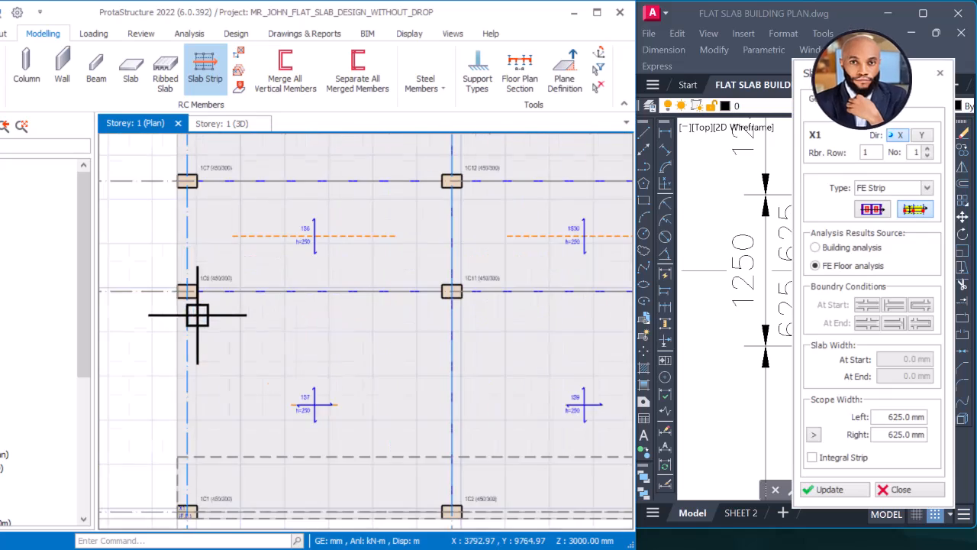
pyautogui.click(174, 283)
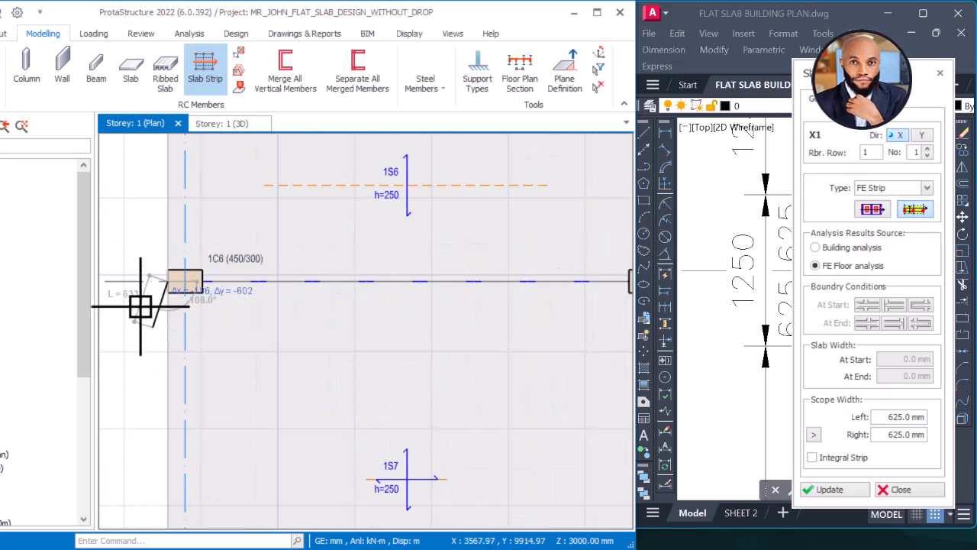
pyautogui.scroll(-7, 157, 308)
pyautogui.scroll(1, 502, 306)
pyautogui.scroll(5, 504, 304)
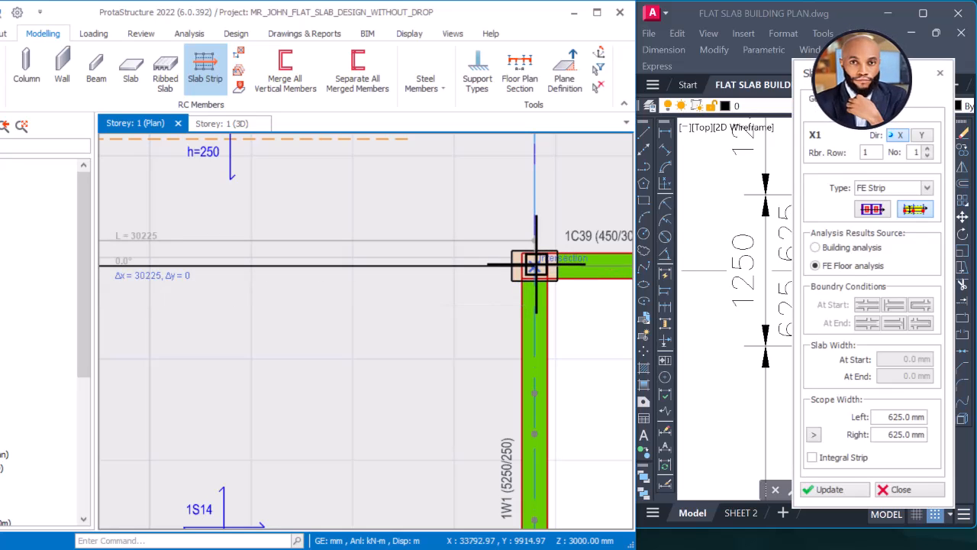
pyautogui.click(535, 265)
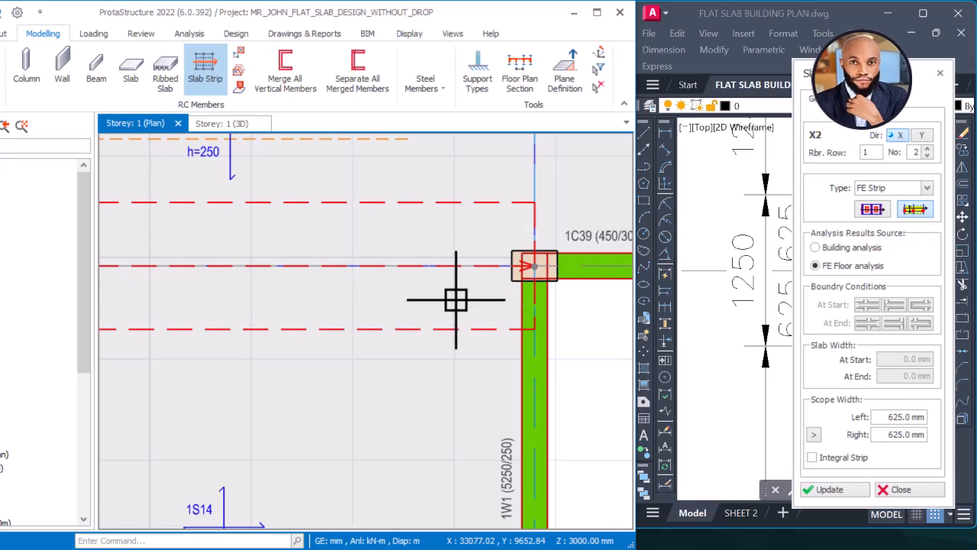
pyautogui.scroll(-5, 497, 288)
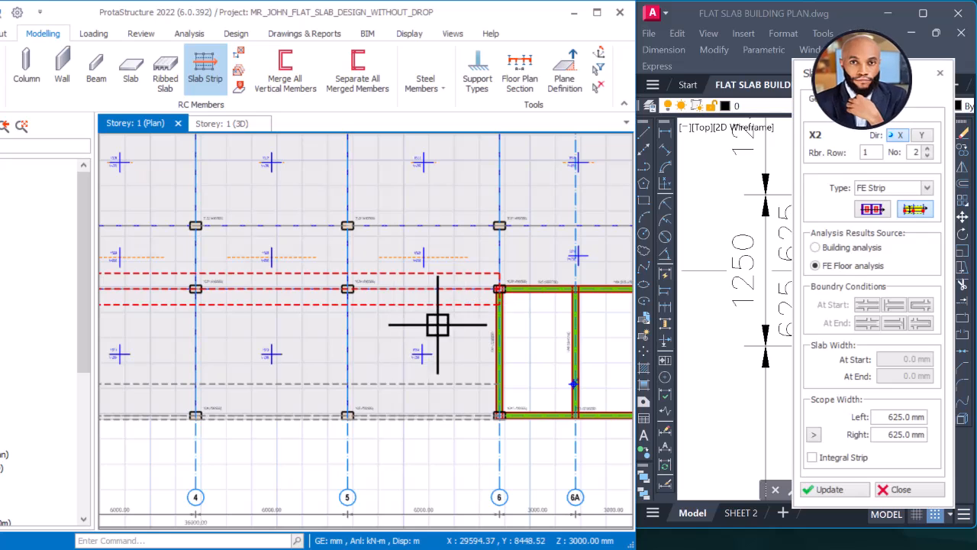
pyautogui.moveTo(522, 316); pyautogui.dragTo(432, 301, button='middle')
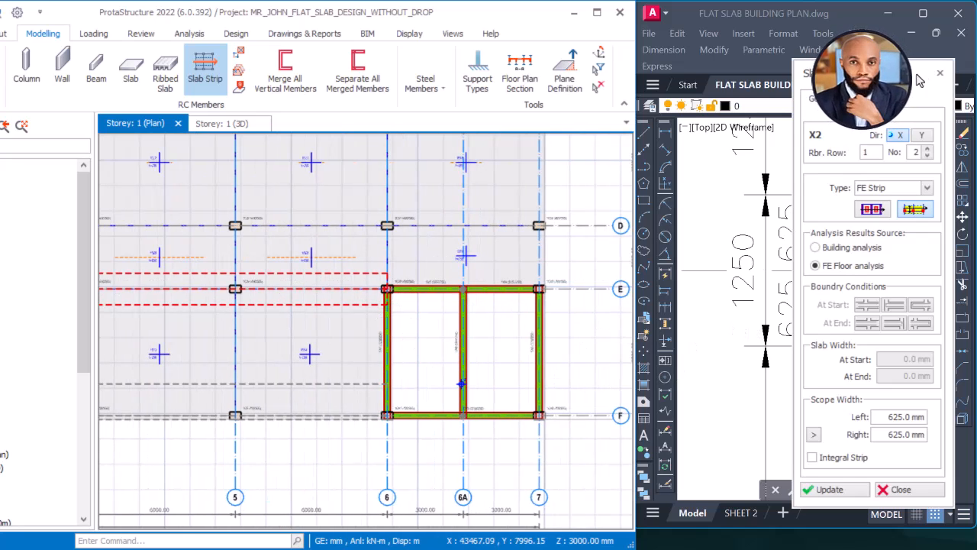
pyautogui.click(900, 492)
# Check in the AutoCAD plan how the axis E column strip runs up to the core walls between axes 6 and 7.
pyautogui.scroll(-1, 752, 370)
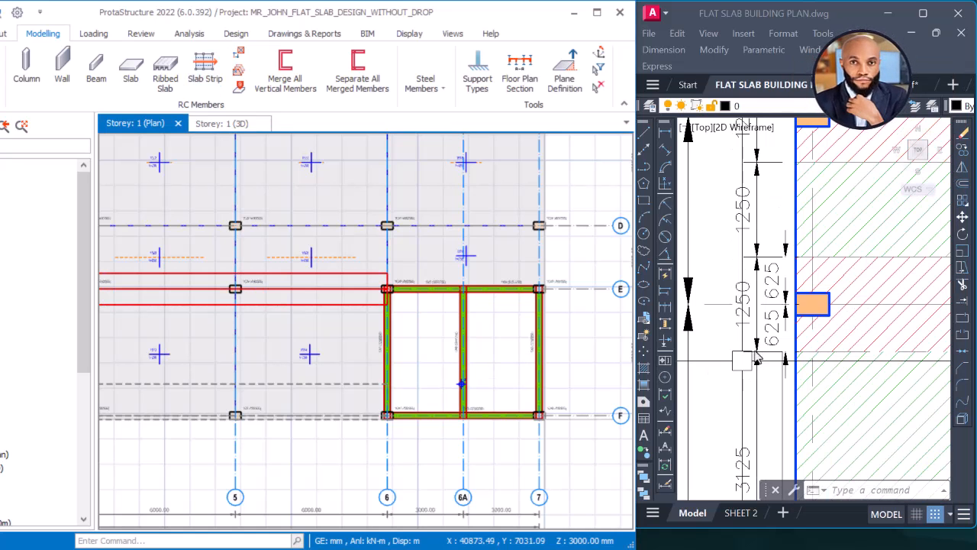
pyautogui.scroll(-5, 763, 347)
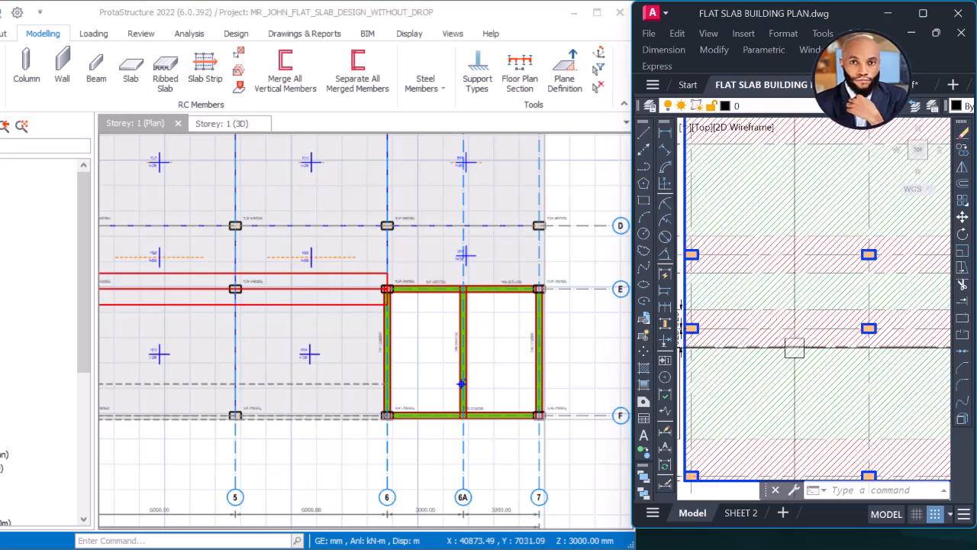
pyautogui.moveTo(938, 349); pyautogui.dragTo(713, 349, button='middle')
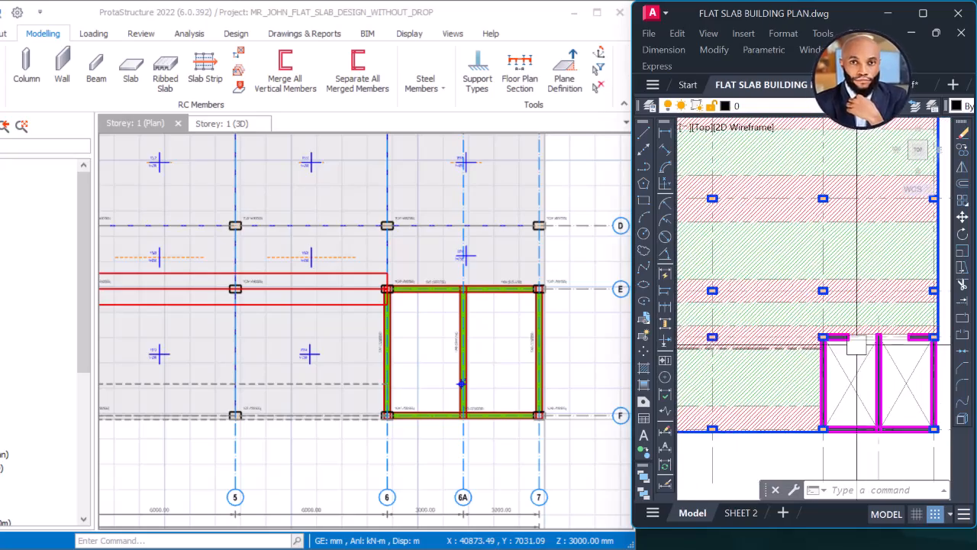
pyautogui.moveTo(872, 341); pyautogui.dragTo(802, 342, button='middle')
pyautogui.scroll(2, 802, 342)
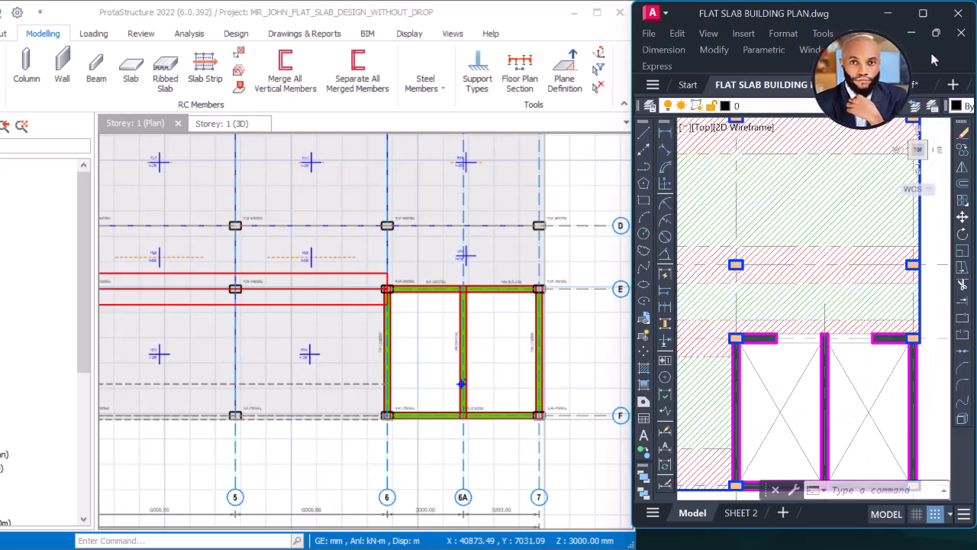
# Widen the AutoCAD window to show more of the plan around the core walls.
pyautogui.moveTo(933, 17)
pyautogui.click(912, 84)
pyautogui.moveTo(627, 205); pyautogui.dragTo(562, 221)
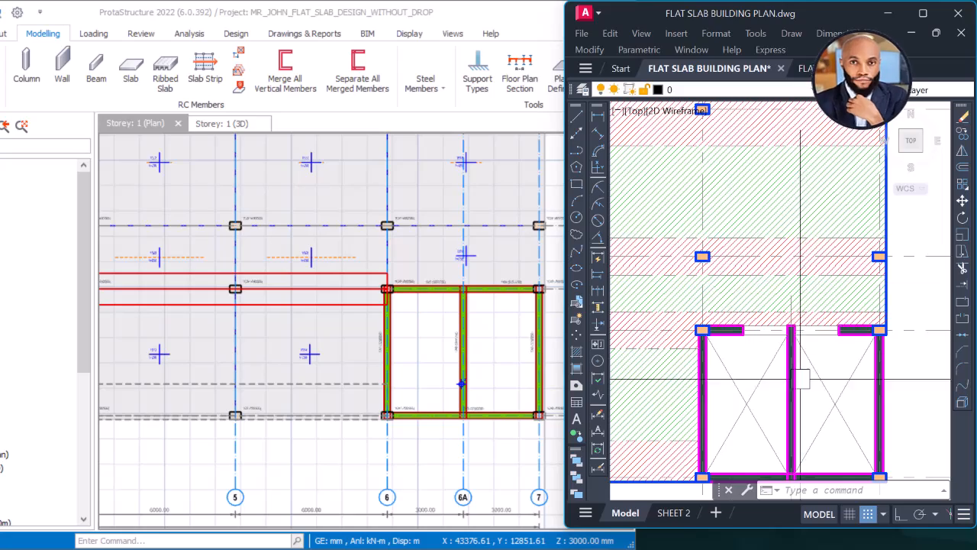
pyautogui.scroll(-2, 805, 372)
pyautogui.moveTo(741, 359); pyautogui.dragTo(844, 348, button='middle')
# Inspect the inserted axis E slab strip in ProtaStructure from axis 1 to where it meets the core walls at axis 6.
pyautogui.moveTo(326, 295); pyautogui.dragTo(460, 298, button='middle')
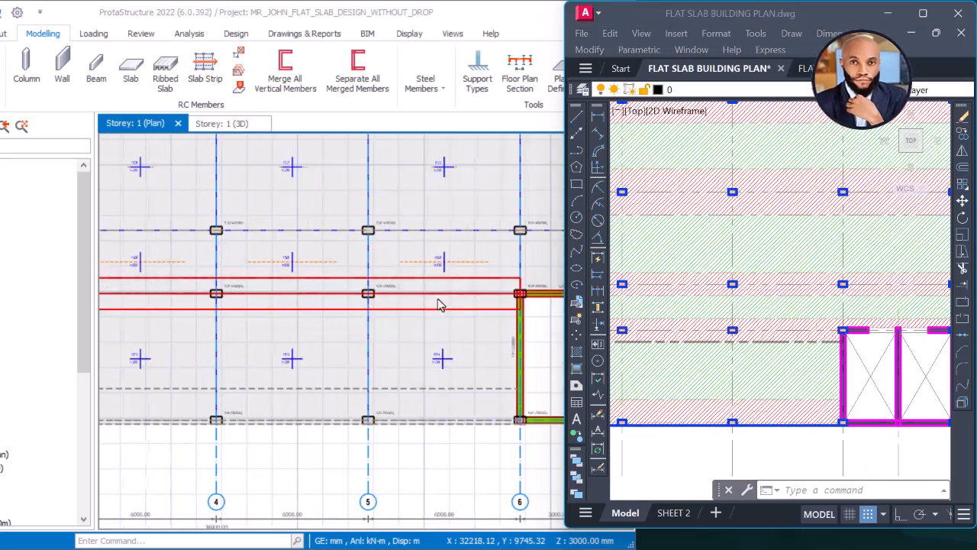
pyautogui.scroll(-3, 447, 299)
pyautogui.moveTo(313, 298); pyautogui.dragTo(439, 303, button='middle')
pyautogui.scroll(3, 178, 306)
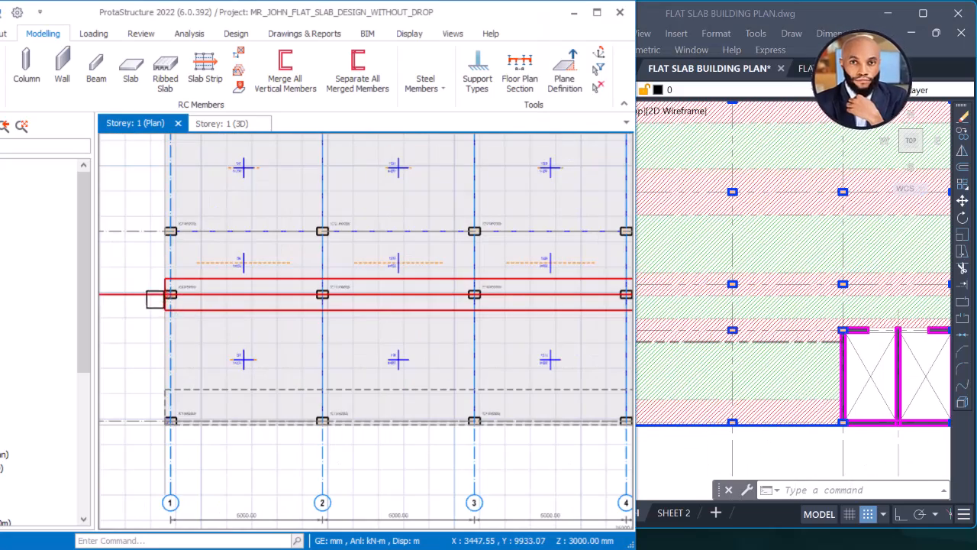
pyautogui.scroll(-3, 263, 325)
pyautogui.scroll(3, 414, 290)
pyautogui.scroll(2, 490, 292)
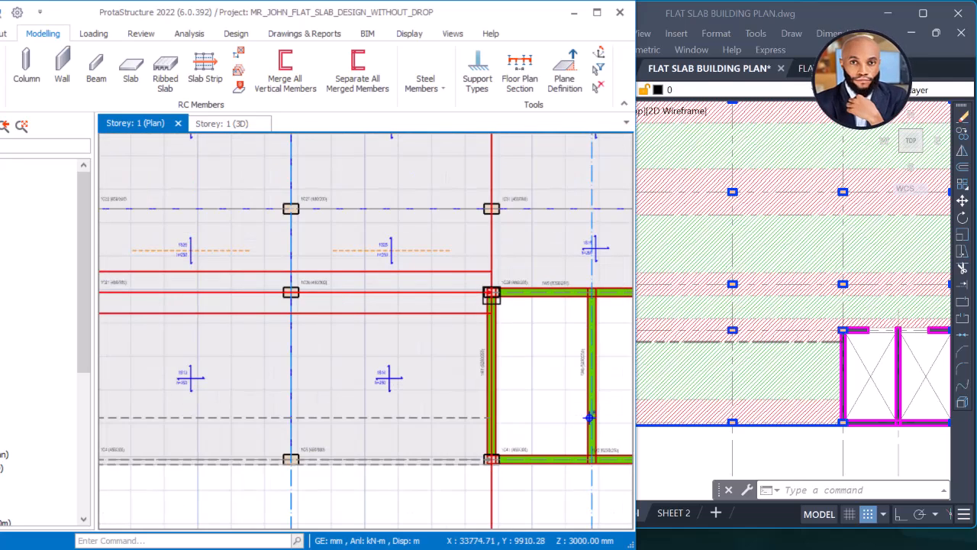
pyautogui.scroll(2, 490, 295)
pyautogui.scroll(-1, 482, 298)
pyautogui.moveTo(545, 291); pyautogui.dragTo(373, 309, button='middle')
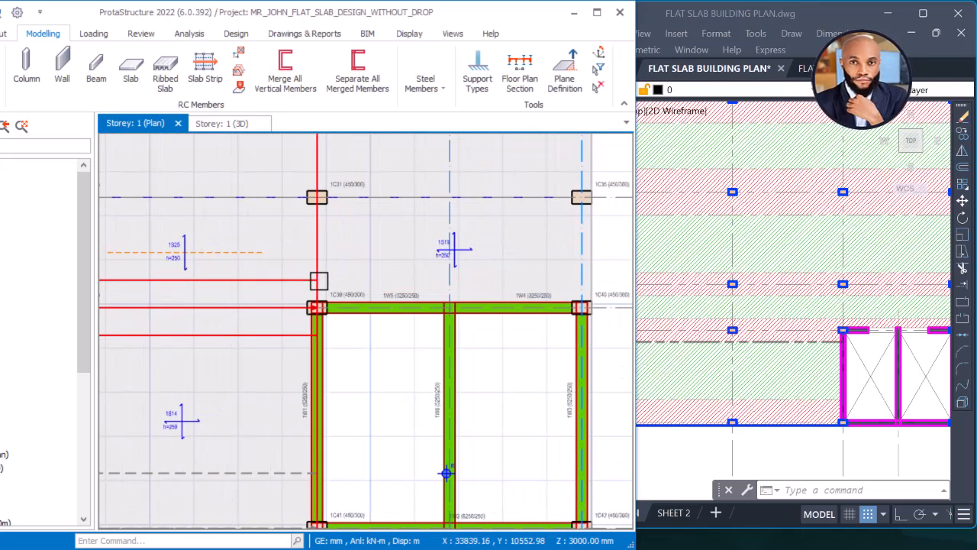
# Examine the narrower part of the axis E column strip above the core walls between axes 6 and 7 in AutoCAD.
pyautogui.click(760, 317)
pyautogui.scroll(-2, 778, 315)
pyautogui.moveTo(778, 314); pyautogui.dragTo(755, 314, button='middle')
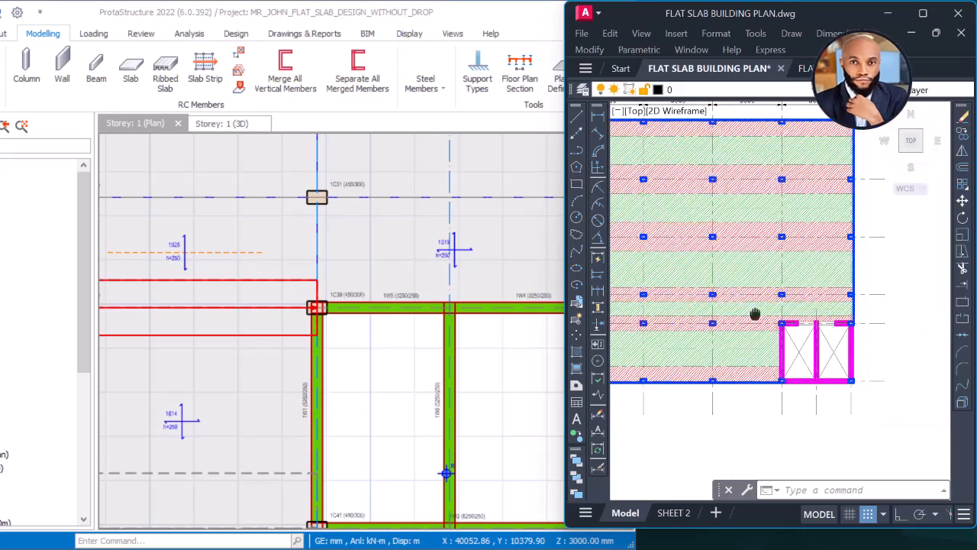
pyautogui.scroll(5, 754, 314)
pyautogui.moveTo(658, 316); pyautogui.dragTo(685, 313, button='middle')
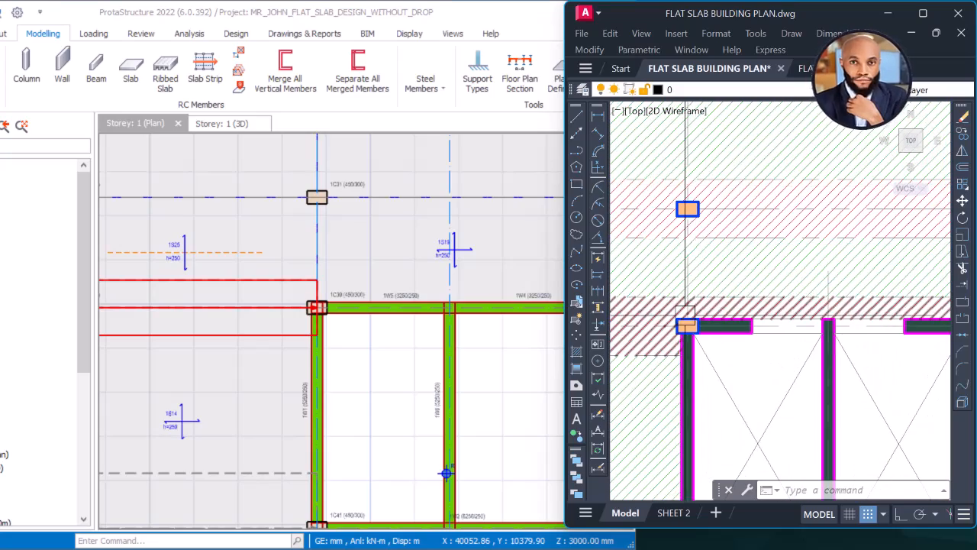
pyautogui.scroll(-3, 668, 306)
pyautogui.scroll(3, 664, 317)
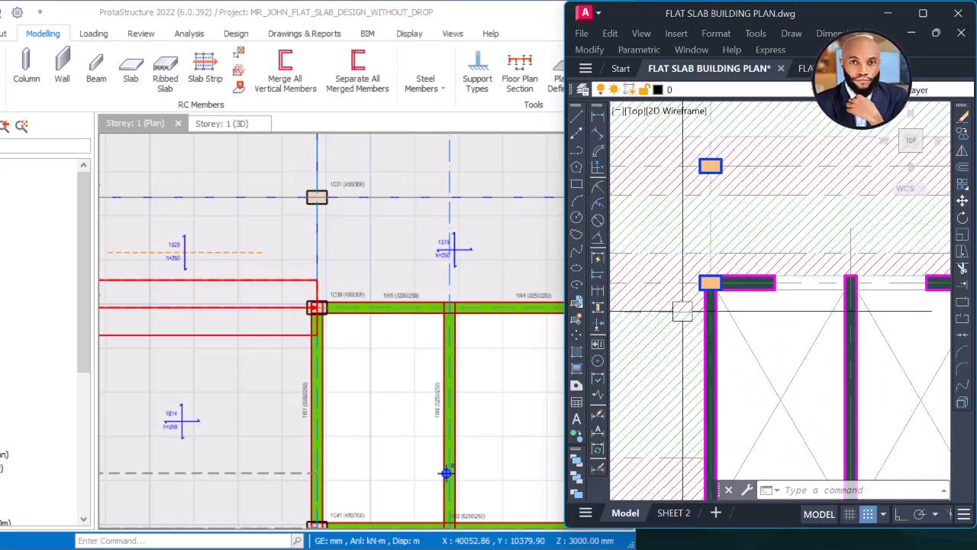
pyautogui.moveTo(770, 298); pyautogui.dragTo(663, 320, button='middle')
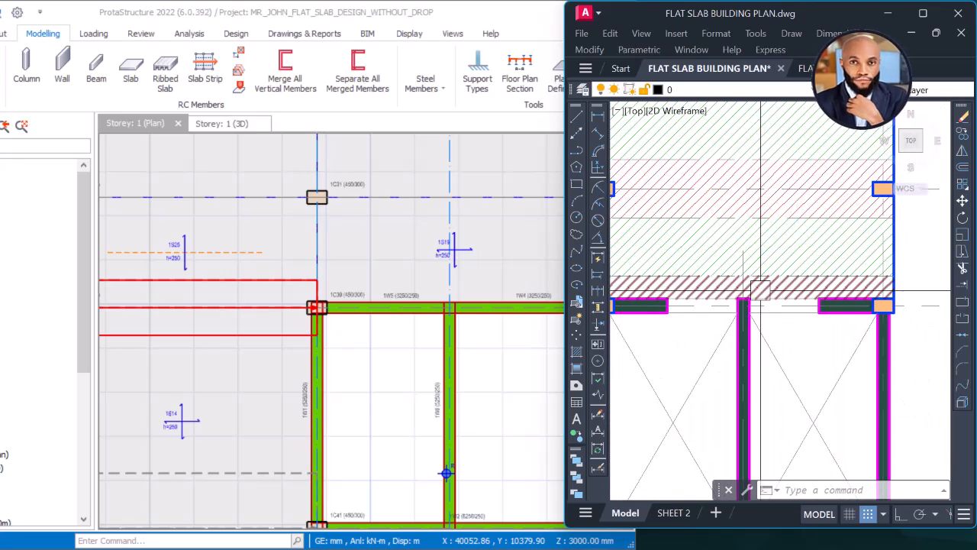
pyautogui.moveTo(774, 288); pyautogui.dragTo(856, 284, button='middle')
# Measure the distance from the upper corner of the core wall stub near axis 6 to its centreline in AutoCAD.
pyautogui.scroll(2, 732, 306)
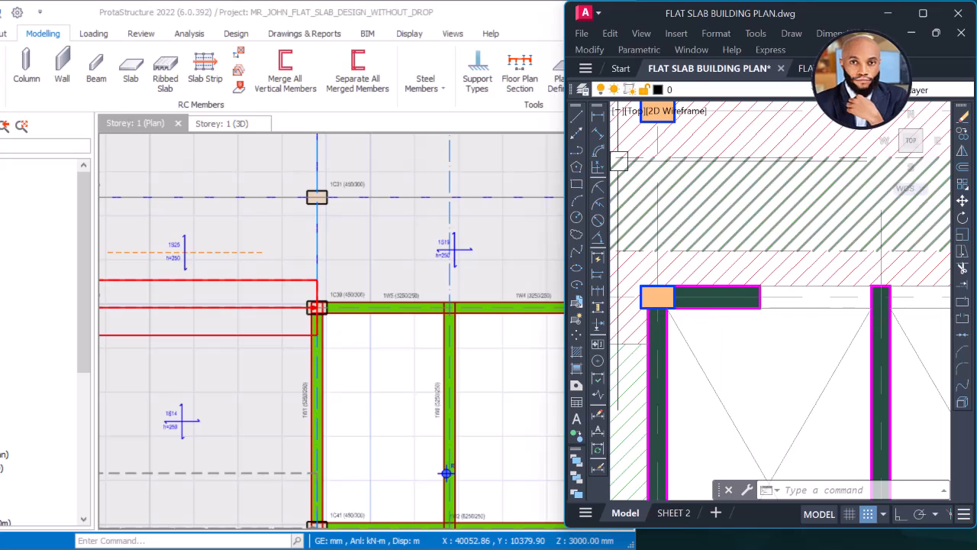
pyautogui.scroll(3, 787, 313)
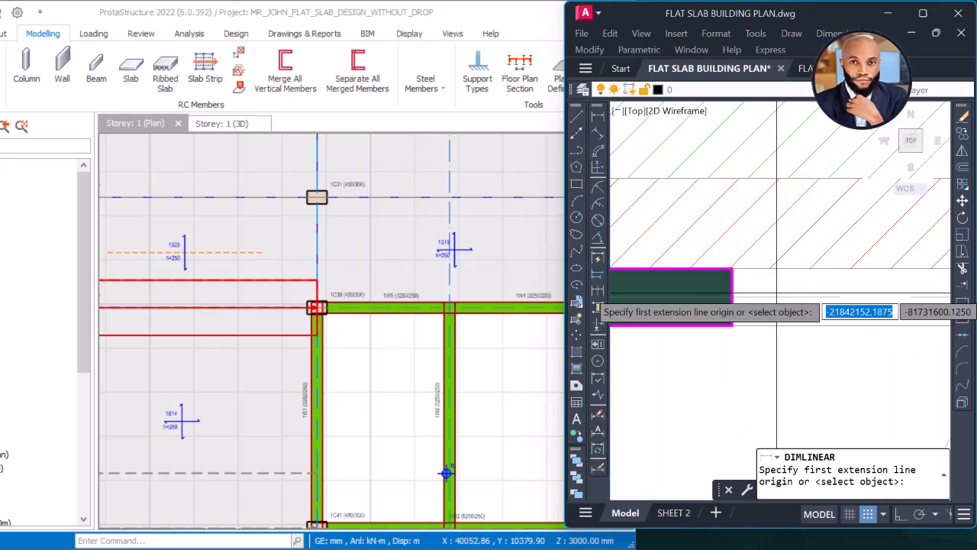
pyautogui.click(732, 269)
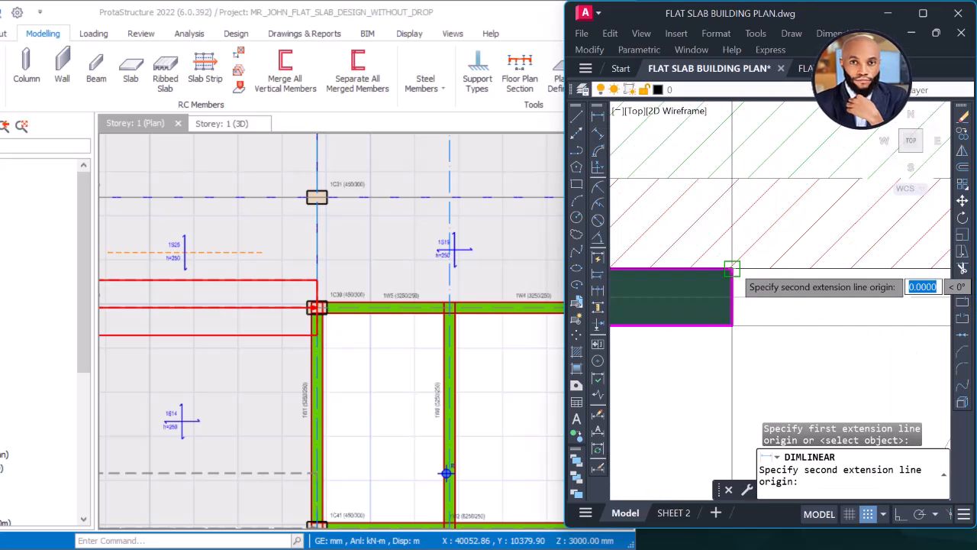
pyautogui.click(732, 297)
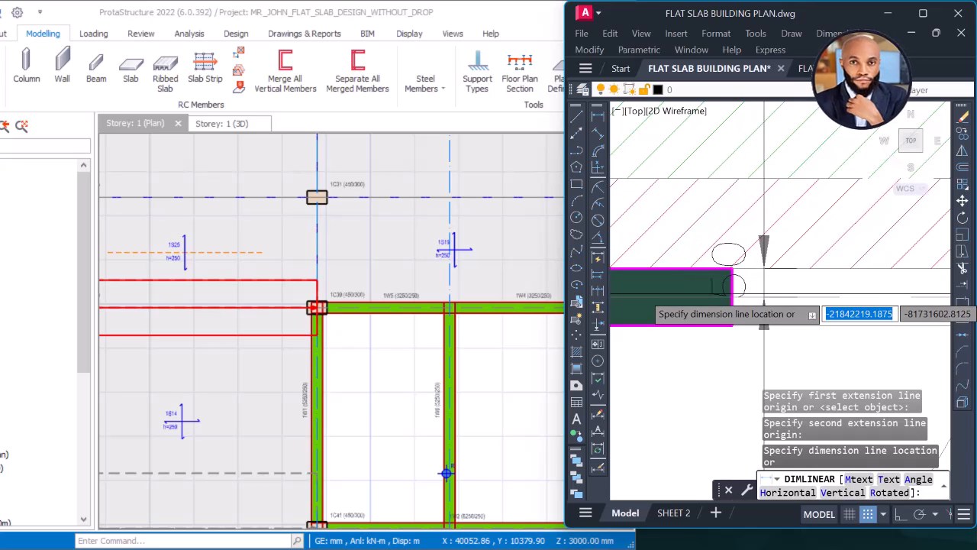
pyautogui.scroll(2, 792, 309)
pyautogui.scroll(-3, 820, 343)
pyautogui.press('Escape')
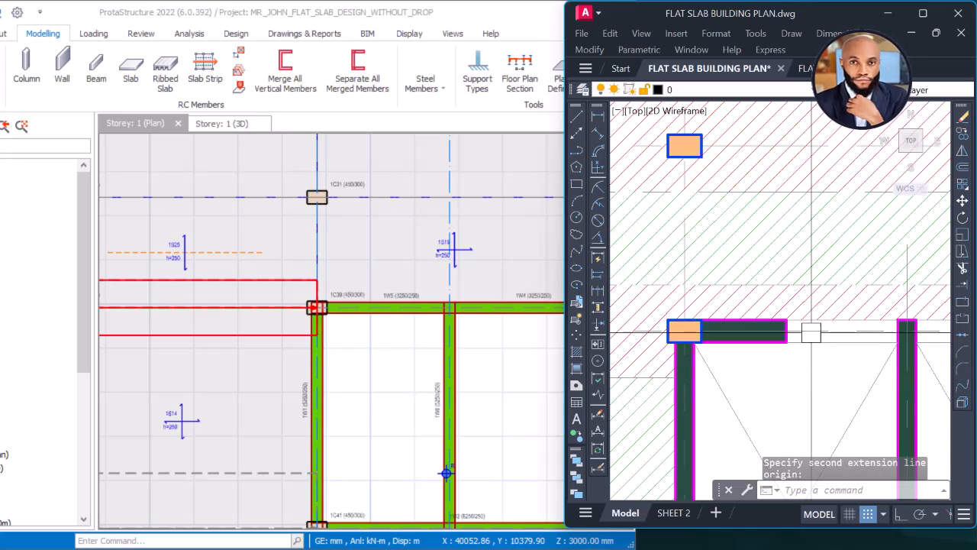
# Measure the depth of the column strip above the core wall, from the strip's upper edge to the wall's outer face.
pyautogui.press('space')
pyautogui.scroll(2, 807, 291)
pyautogui.click(807, 291)
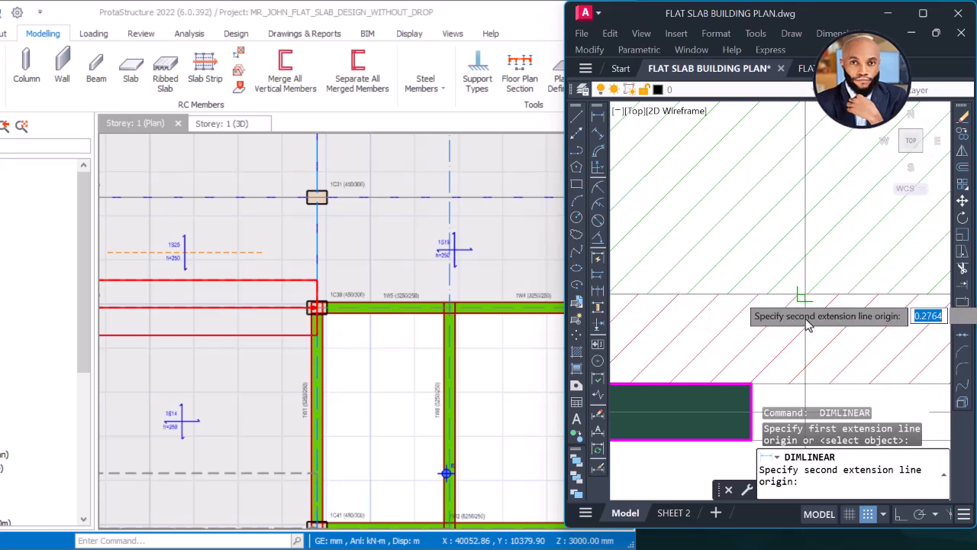
pyautogui.click(807, 384)
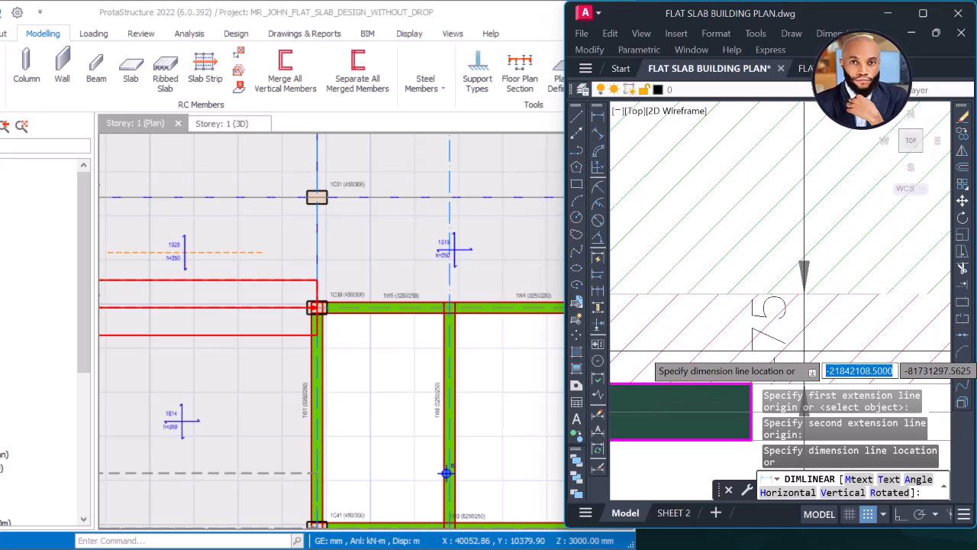
pyautogui.scroll(-3, 821, 336)
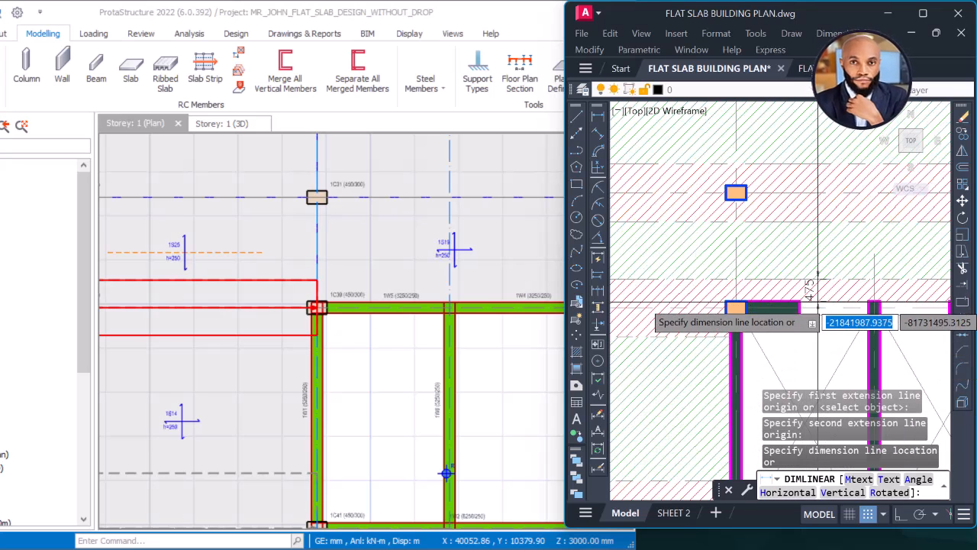
pyautogui.scroll(3, 818, 305)
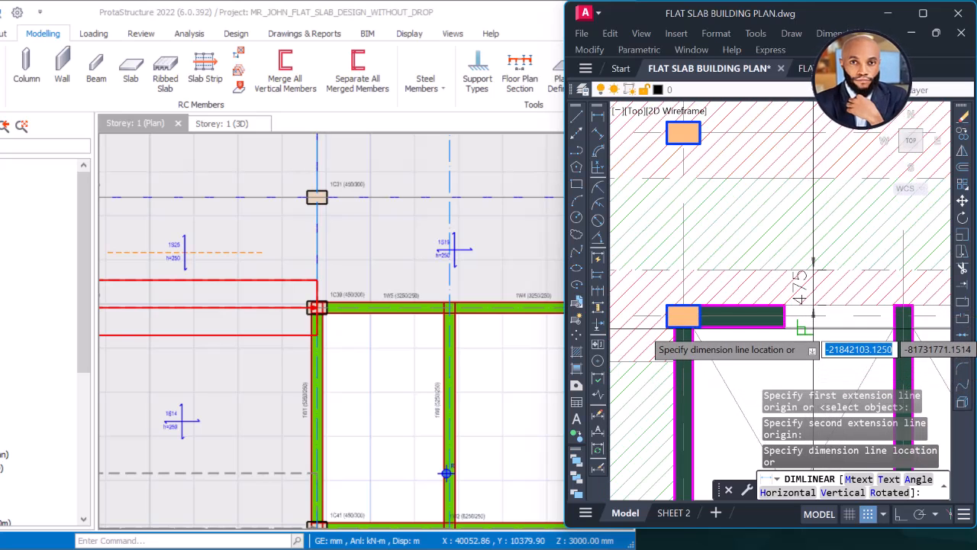
pyautogui.scroll(-2, 817, 326)
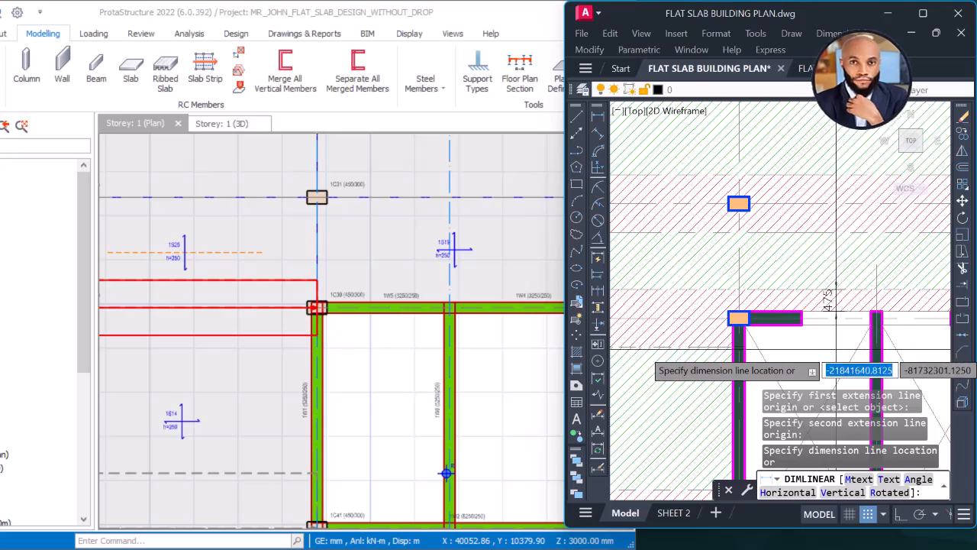
pyautogui.press('Escape')
# Check the strip width dimensions at the plan's outer edge near axis E and follow that strip across to the core walls.
pyautogui.scroll(-4, 873, 311)
pyautogui.press('Return')
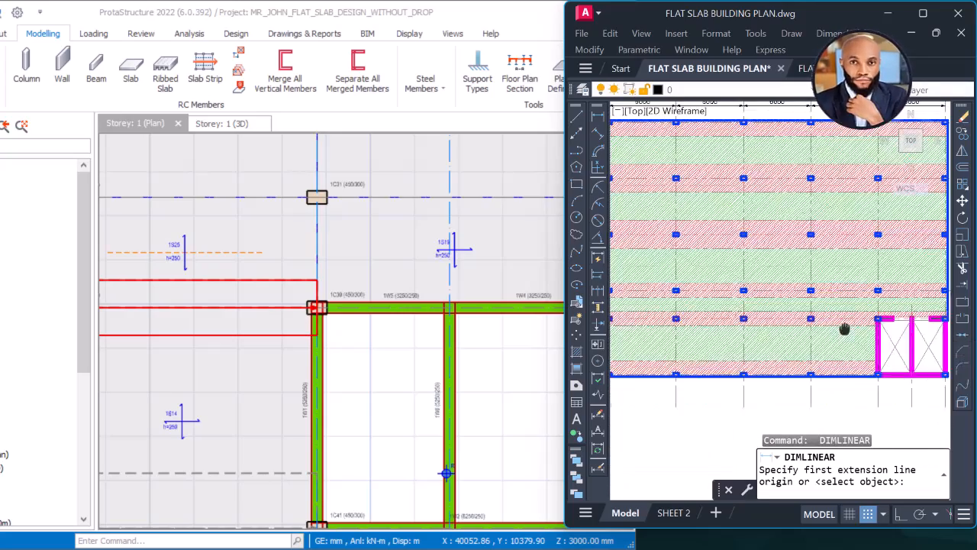
pyautogui.scroll(-4, 844, 332)
pyautogui.scroll(6, 784, 307)
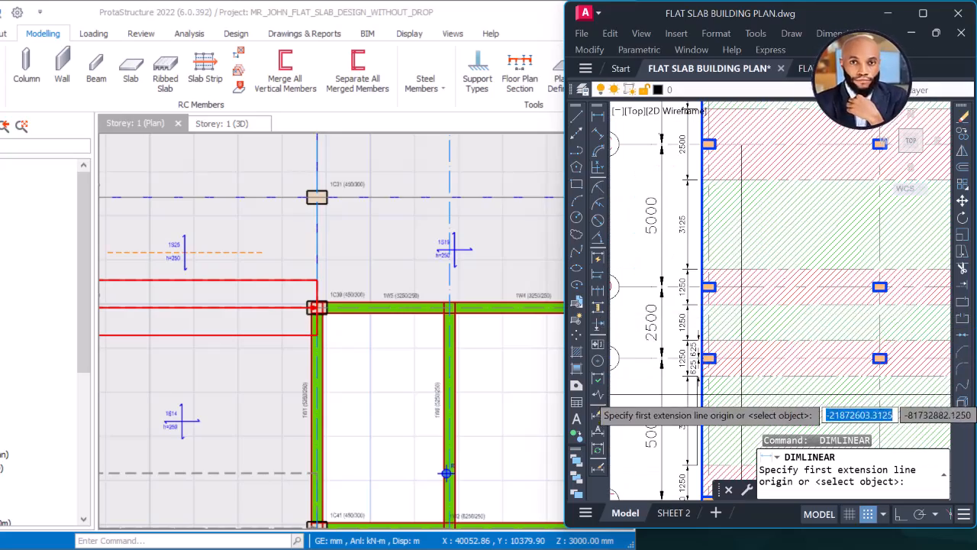
pyautogui.moveTo(739, 391); pyautogui.dragTo(687, 365, button='middle')
pyautogui.scroll(-5, 687, 355)
pyautogui.moveTo(803, 355); pyautogui.dragTo(661, 354, button='middle')
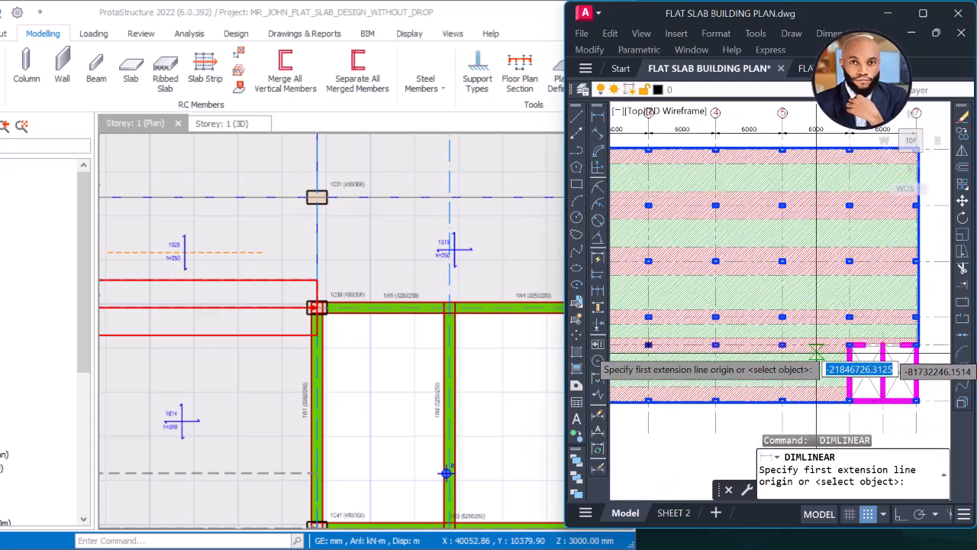
# Measure from axis E to the column strip's upper edge just before the core column at axis 6.
pyautogui.scroll(7, 859, 350)
pyautogui.click(781, 343)
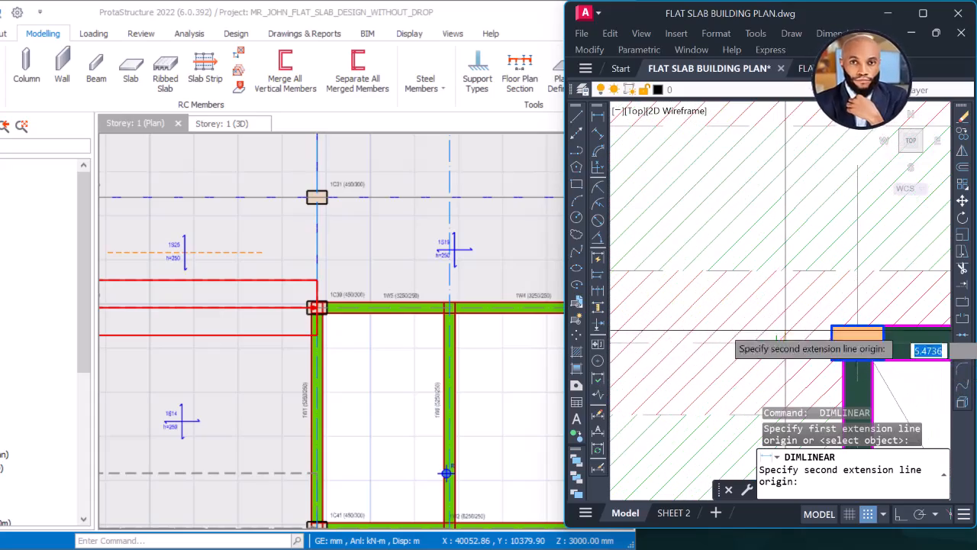
pyautogui.click(782, 272)
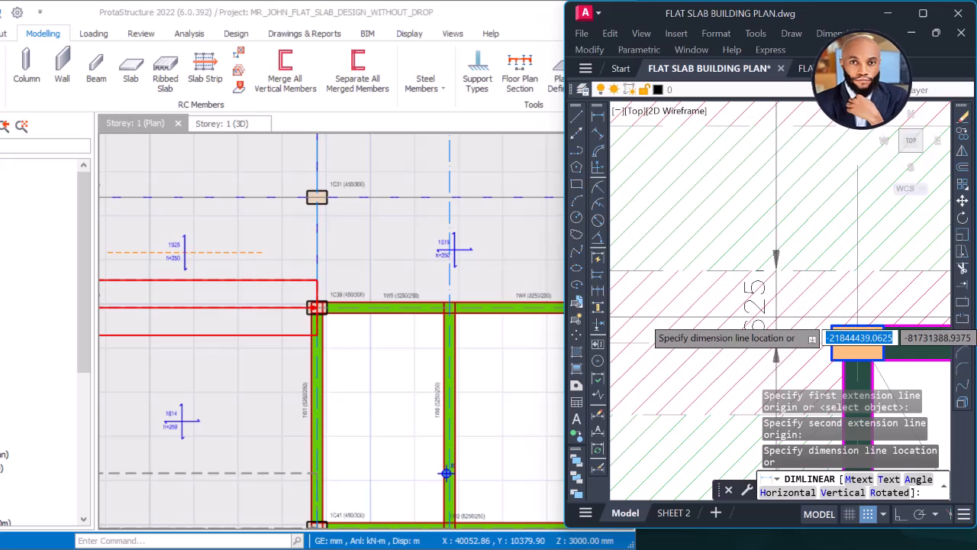
pyautogui.press('Escape')
# Measure from the core wall's centreline to the upper edge of the column strip above it, between axes 6 and 7.
pyautogui.moveTo(838, 339); pyautogui.dragTo(652, 340, button='middle')
pyautogui.press('Return')
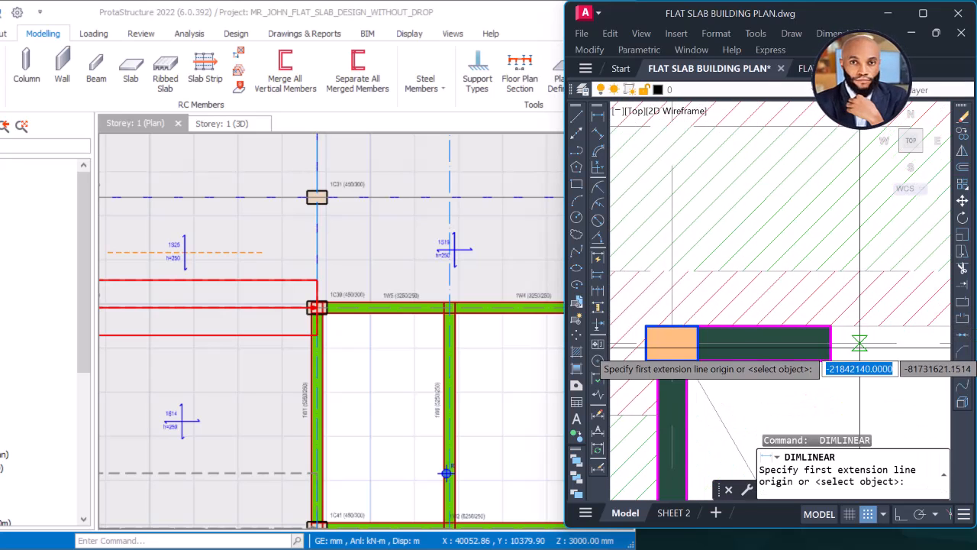
pyautogui.click(858, 343)
pyautogui.click(862, 272)
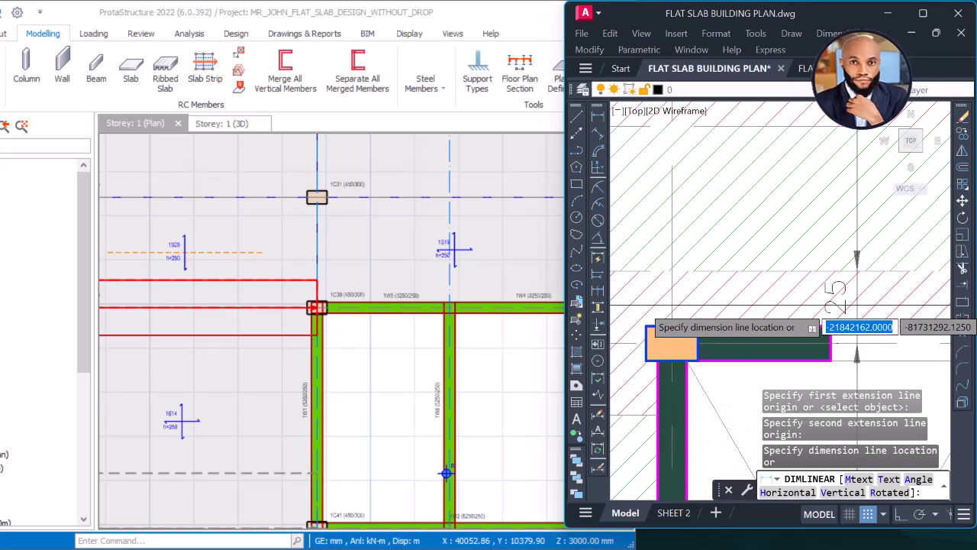
pyautogui.press('Escape')
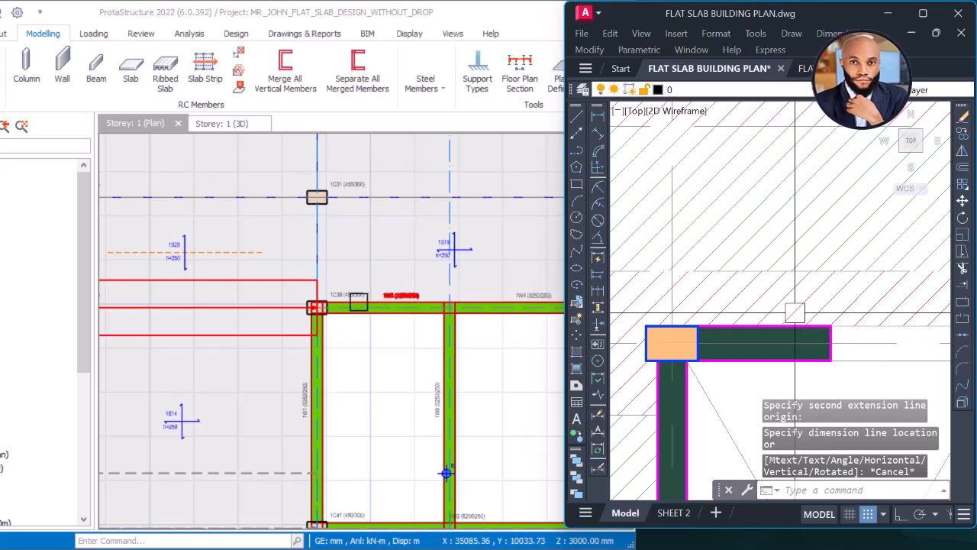
# Compare the axis E core walls between axes 6 and 7 in ProtaStructure with the strip layout in AutoCAD.
pyautogui.scroll(1, 330, 295)
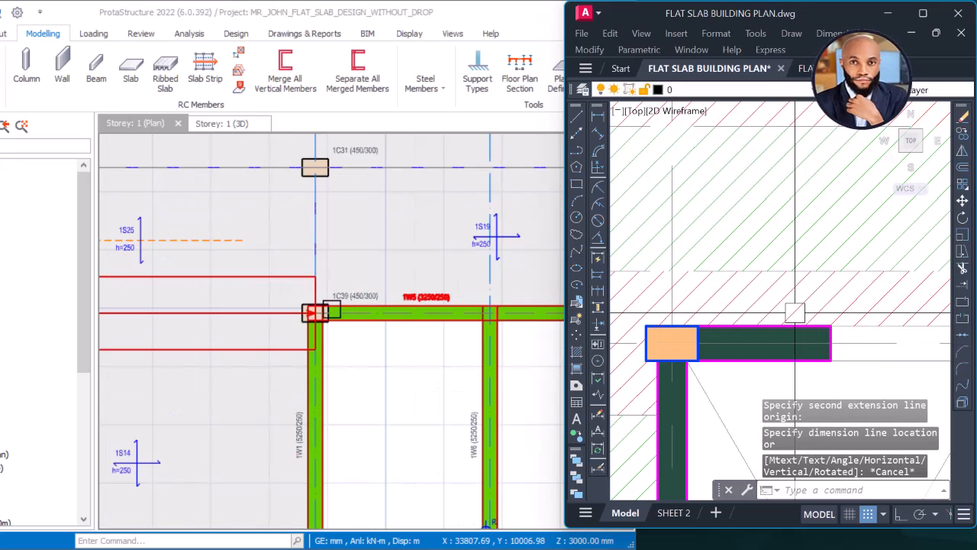
pyautogui.scroll(-1, 334, 296)
pyautogui.scroll(-1, 335, 295)
pyautogui.moveTo(422, 297); pyautogui.dragTo(271, 291, button='middle')
pyautogui.scroll(2, 177, 286)
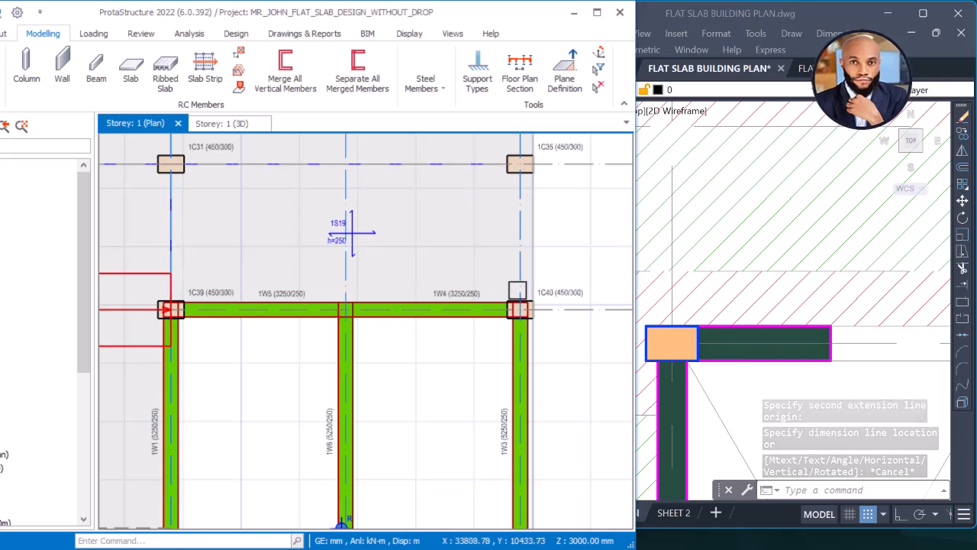
pyautogui.scroll(-5, 815, 314)
pyautogui.moveTo(818, 335); pyautogui.dragTo(742, 334, button='middle')
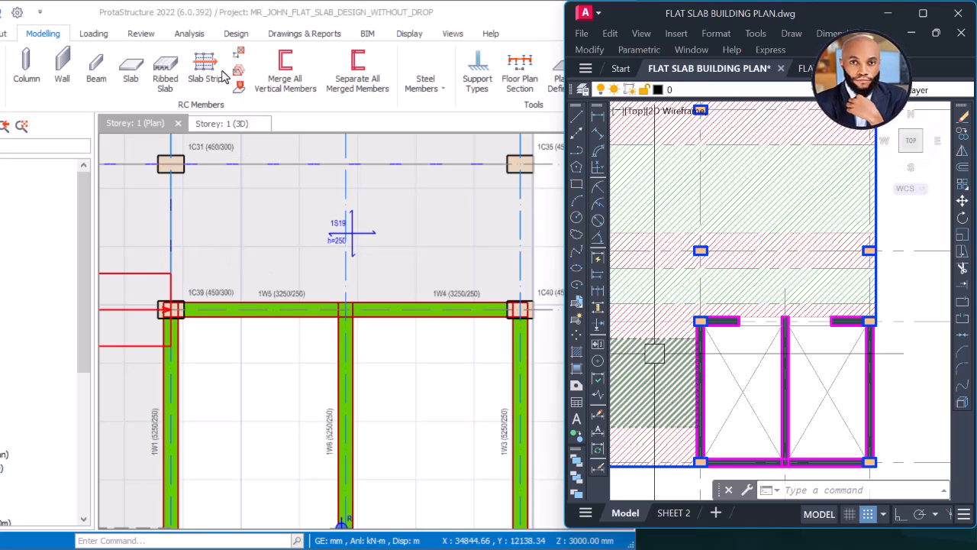
# Start a new X-direction FE slab strip in ProtaStructure and set its right scope width to 0 mm.
pyautogui.click(223, 76)
pyautogui.click(219, 75)
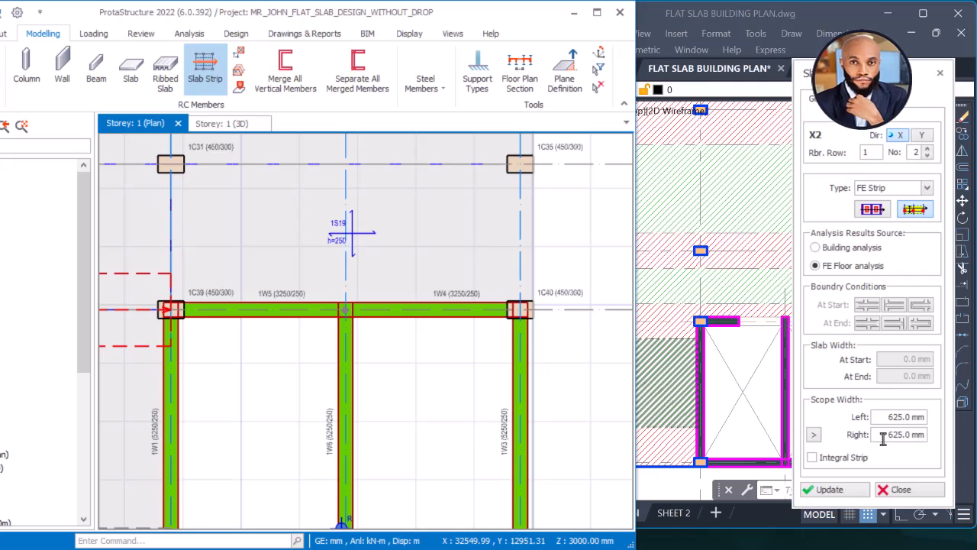
pyautogui.moveTo(883, 438); pyautogui.dragTo(916, 437)
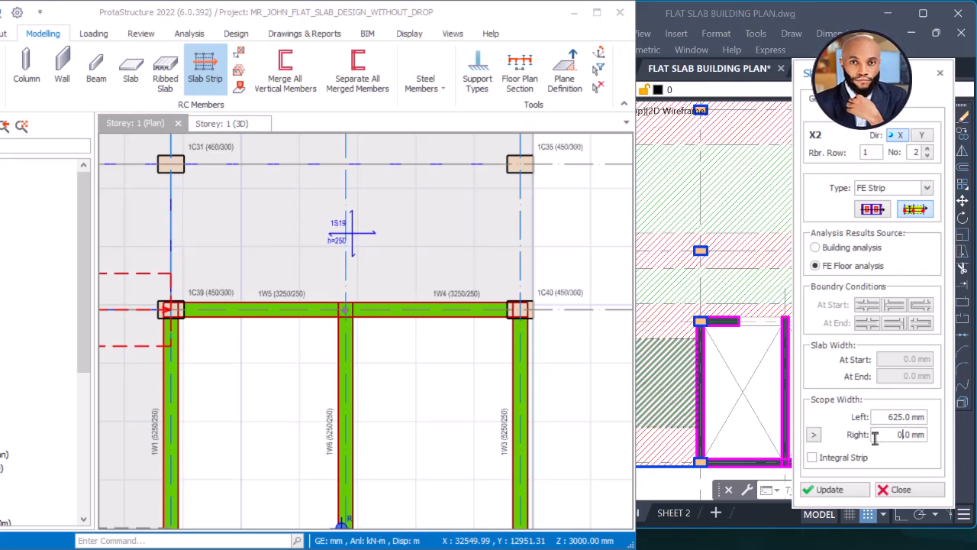
# Insert the slab strip along the axis E core walls from column 1C39 to the slab edge at column 1C40.
pyautogui.scroll(5, 166, 307)
pyautogui.click(178, 307)
pyautogui.scroll(-4, 175, 305)
pyautogui.scroll(4, 447, 321)
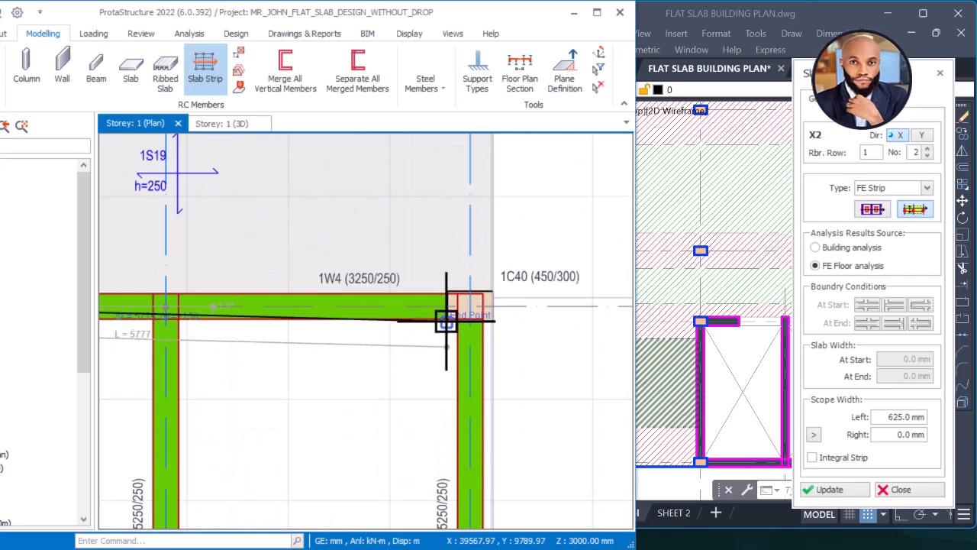
pyautogui.scroll(2, 489, 306)
pyautogui.click(495, 302)
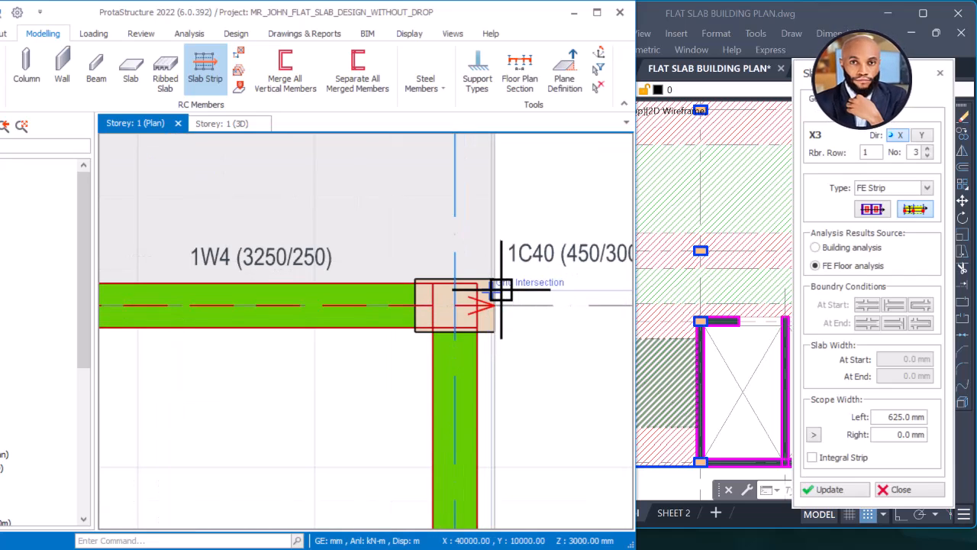
# Insert the axis E slab strip from column 1C39 to the slab edge at 1C40, with scope widths of 625 mm left and 150 mm right.
pyautogui.scroll(-4, 492, 300)
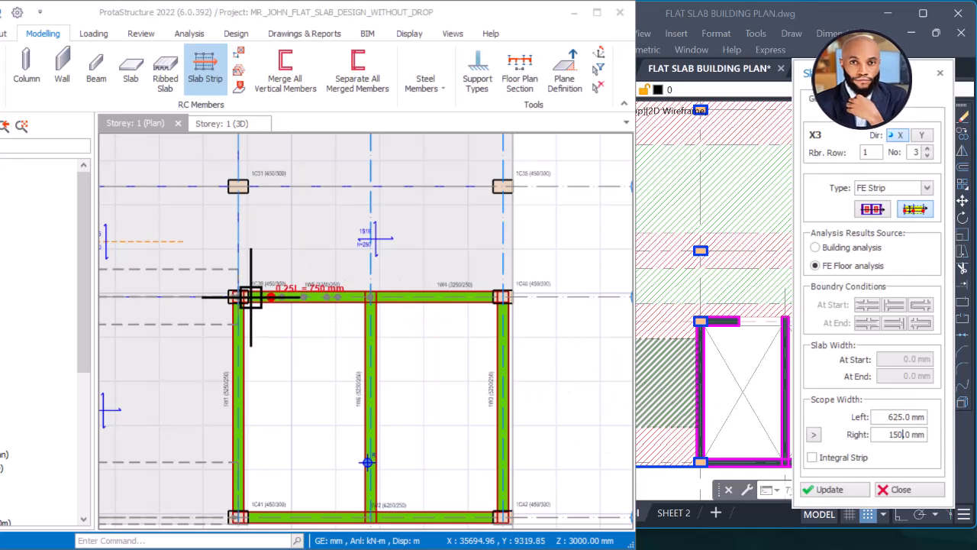
pyautogui.scroll(3, 251, 297)
pyautogui.scroll(-3, 252, 298)
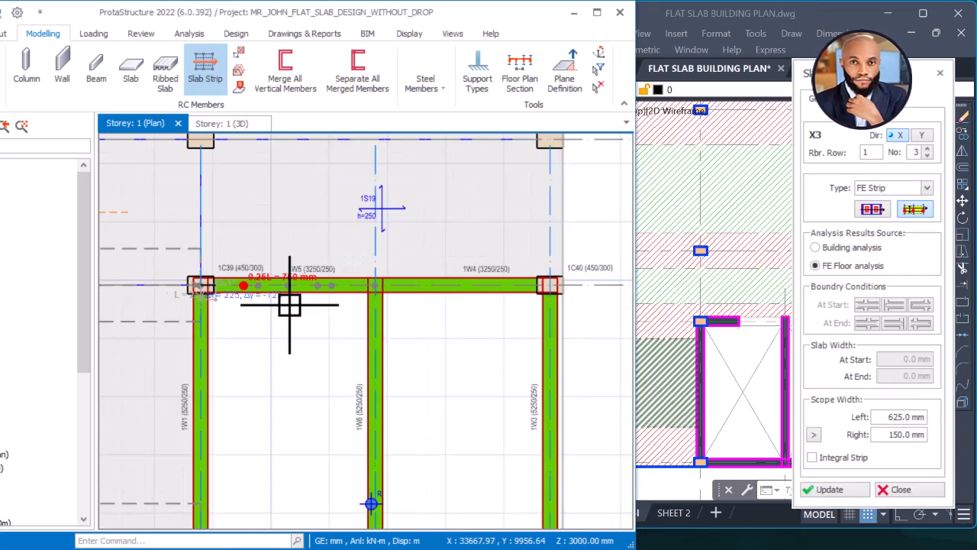
pyautogui.scroll(3, 490, 289)
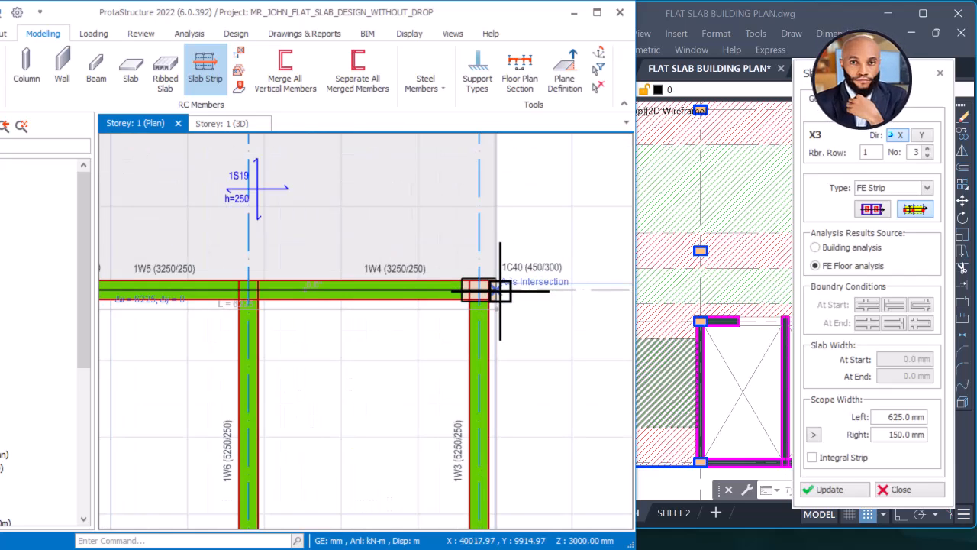
pyautogui.scroll(-3, 500, 291)
pyautogui.scroll(3, 339, 276)
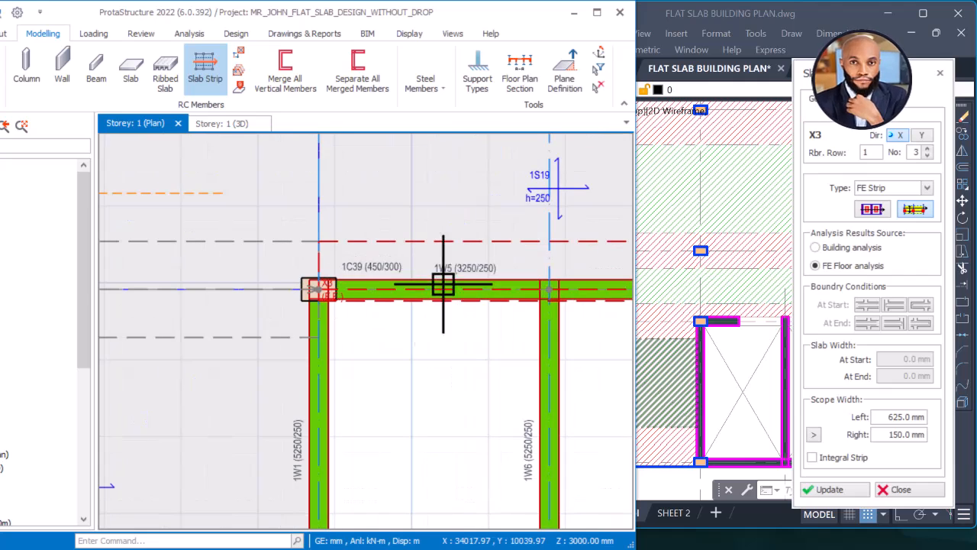
pyautogui.scroll(-3, 396, 271)
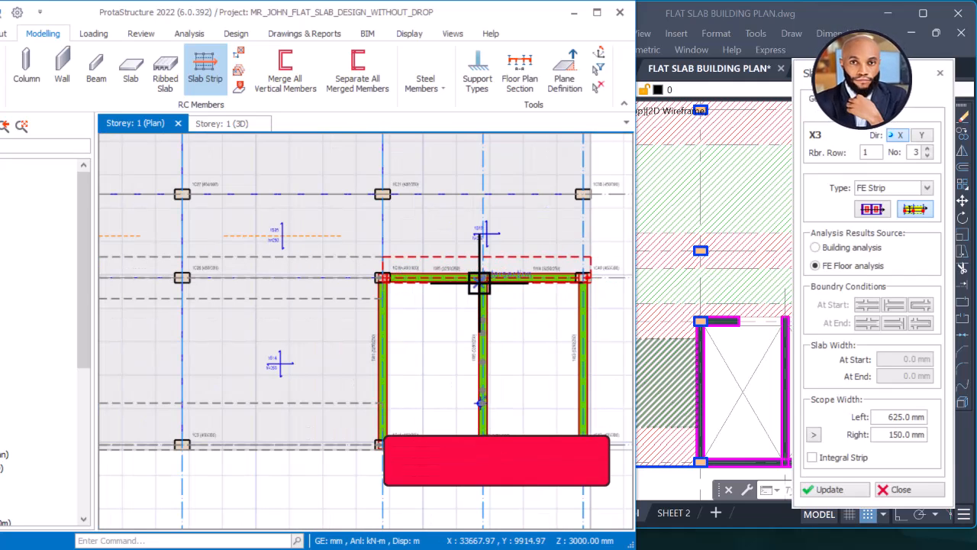
pyautogui.press('Escape')
# Review the inserted axis E slab strips along the plan and where they meet at the core column on axis 6.
pyautogui.scroll(-1, 460, 286)
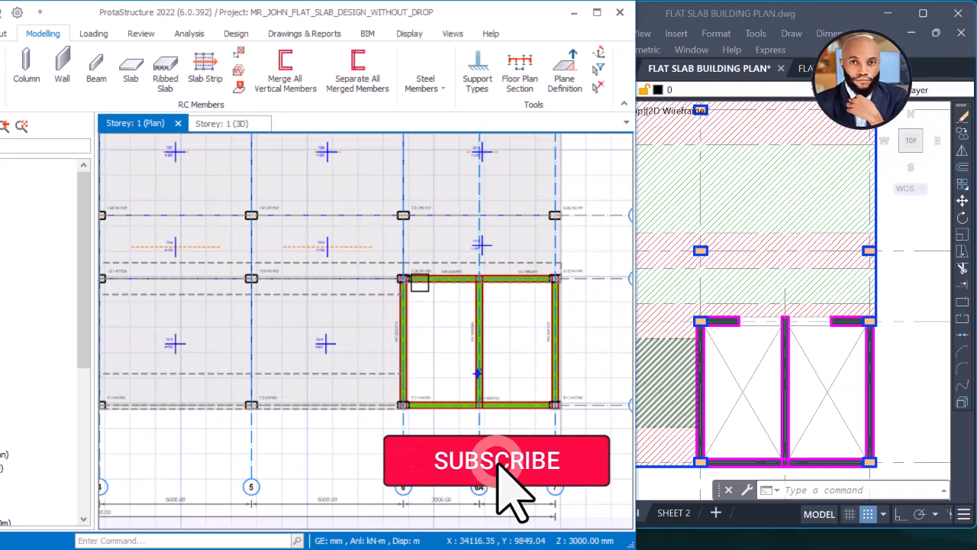
pyautogui.scroll(3, 403, 279)
pyautogui.scroll(-2, 326, 249)
pyautogui.scroll(-5, 392, 280)
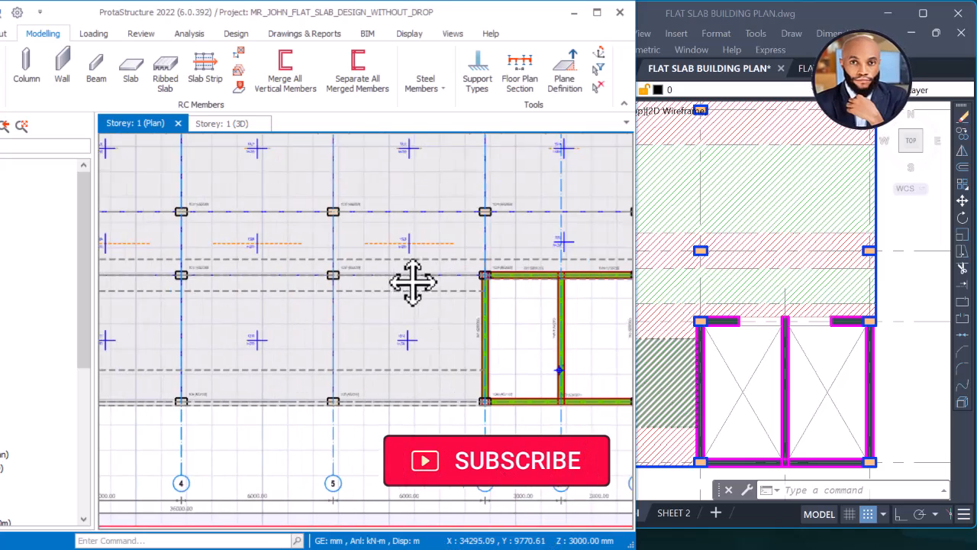
pyautogui.scroll(1, 410, 290)
pyautogui.moveTo(405, 292); pyautogui.dragTo(156, 294, button='middle')
pyautogui.moveTo(572, 306); pyautogui.dragTo(434, 301, button='middle')
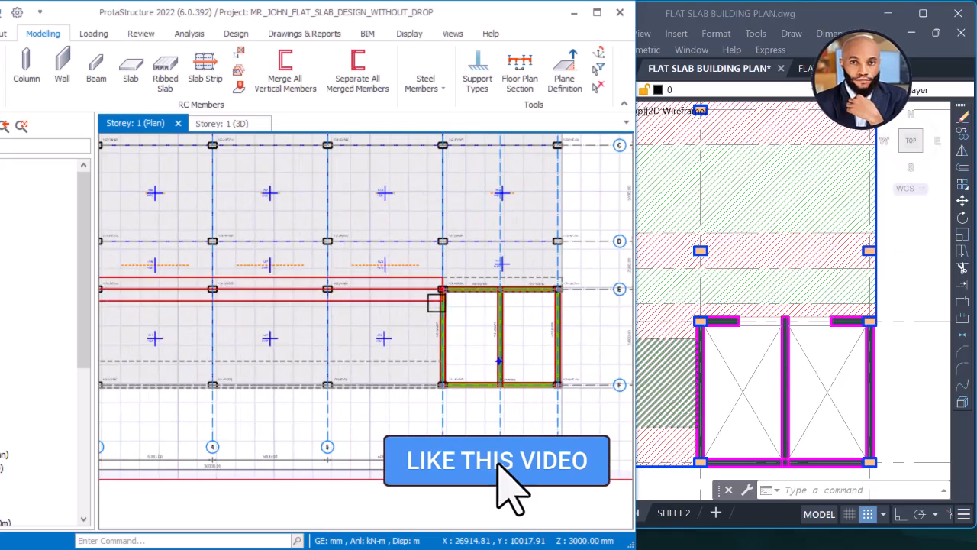
pyautogui.scroll(4, 454, 301)
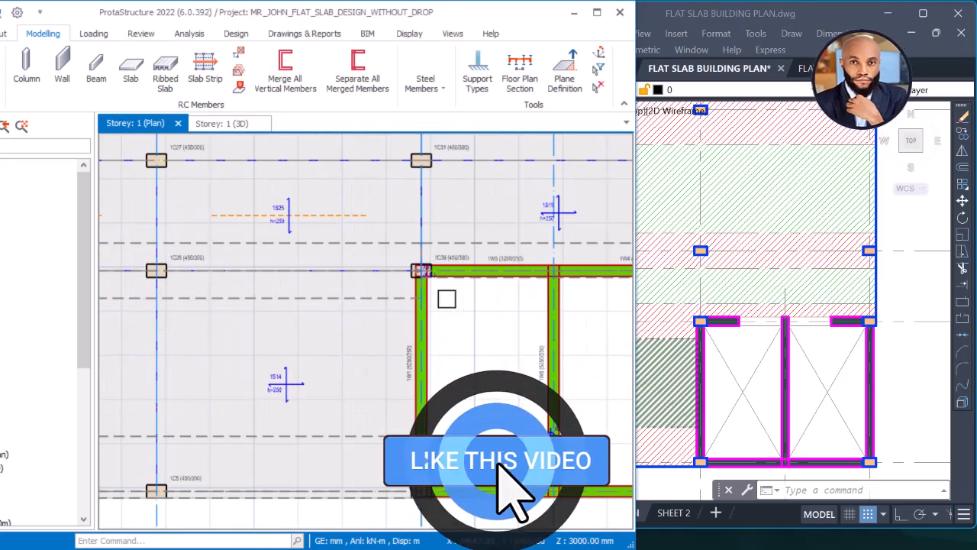
# Select the axis E column strip hatches around the core column at axis 6 in AutoCAD to highlight their extents.
pyautogui.scroll(4, 686, 328)
pyautogui.click(691, 333)
pyautogui.click(695, 340)
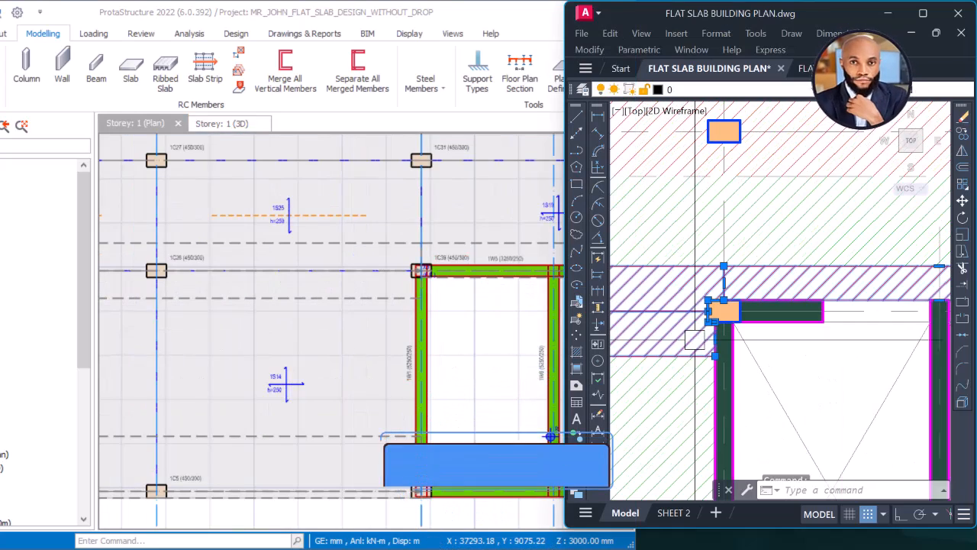
# Compare the highlighted axis E strip hatches around the core with the modelled strips between axes 5 and 7, and clear the hatch selection.
pyautogui.scroll(-4, 663, 338)
pyautogui.moveTo(689, 307); pyautogui.dragTo(663, 305, button='middle')
pyautogui.scroll(4, 661, 305)
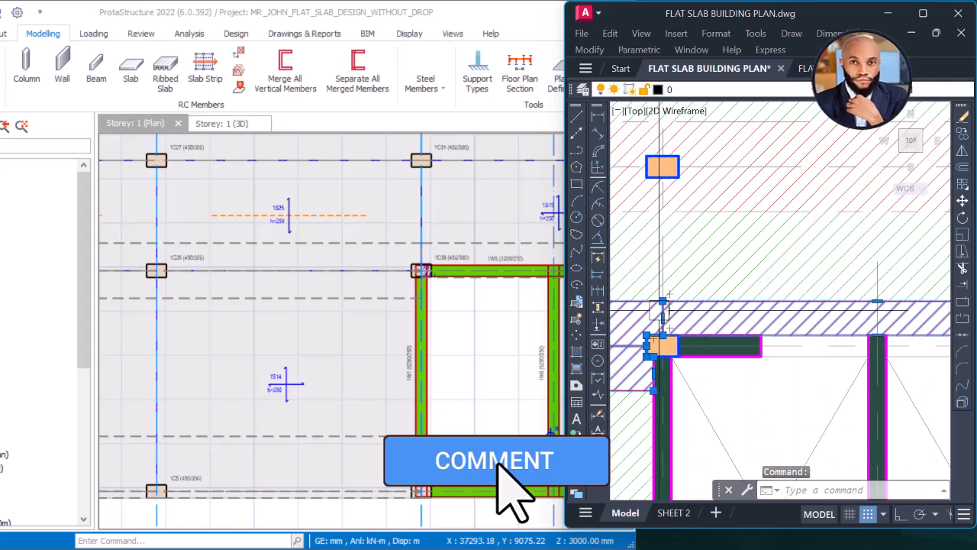
pyautogui.scroll(-3, 663, 304)
pyautogui.scroll(-3, 472, 300)
pyautogui.moveTo(472, 300); pyautogui.dragTo(347, 284, button='middle')
pyautogui.moveTo(448, 284); pyautogui.dragTo(538, 301, button='middle')
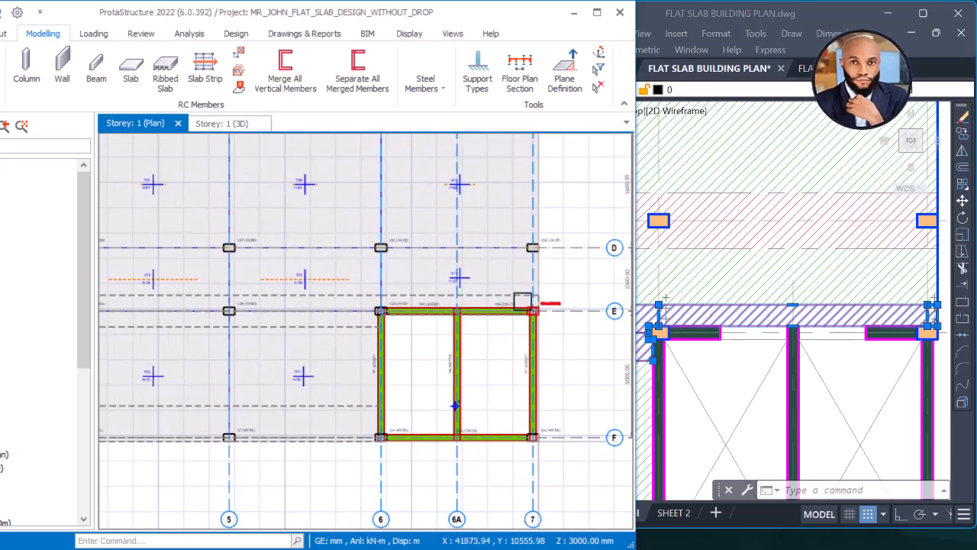
pyautogui.moveTo(423, 298); pyautogui.dragTo(498, 298, button='middle')
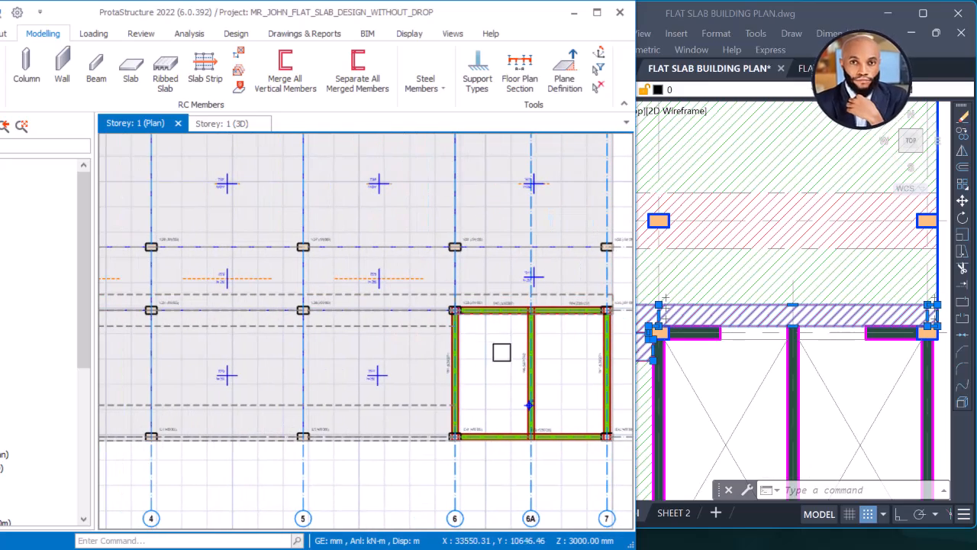
pyautogui.click(735, 357)
pyautogui.press('Escape')
# Measure the axis E strip's width at the slab edge beside column 1C6 and compare it with the AutoCAD dimension.
pyautogui.scroll(-4, 796, 340)
pyautogui.moveTo(710, 340); pyautogui.dragTo(958, 354, button='middle')
pyautogui.scroll(8, 694, 320)
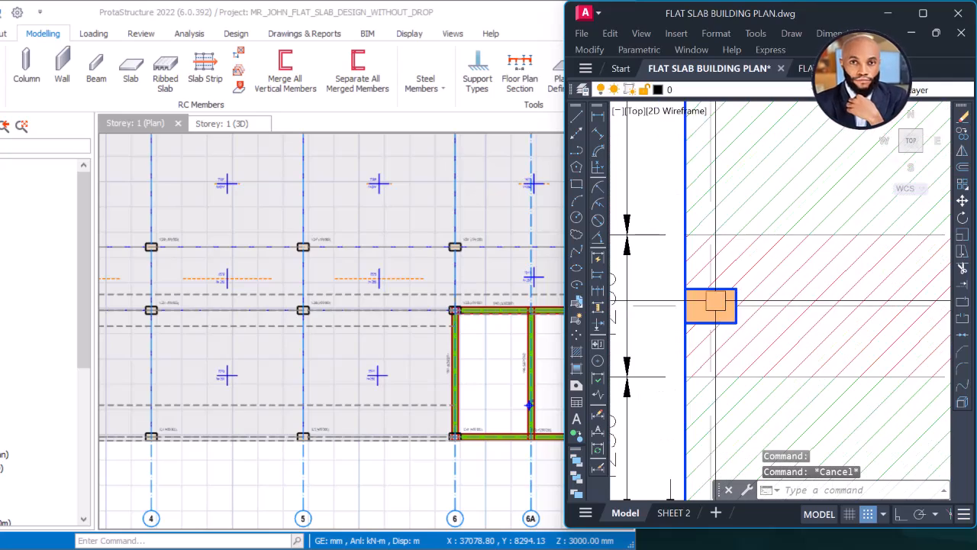
pyautogui.moveTo(729, 307)
pyautogui.mouseDown(button='middle')
pyautogui.moveTo(750, 311)
pyautogui.moveTo(706, 267)
pyautogui.mouseUp(button='middle')
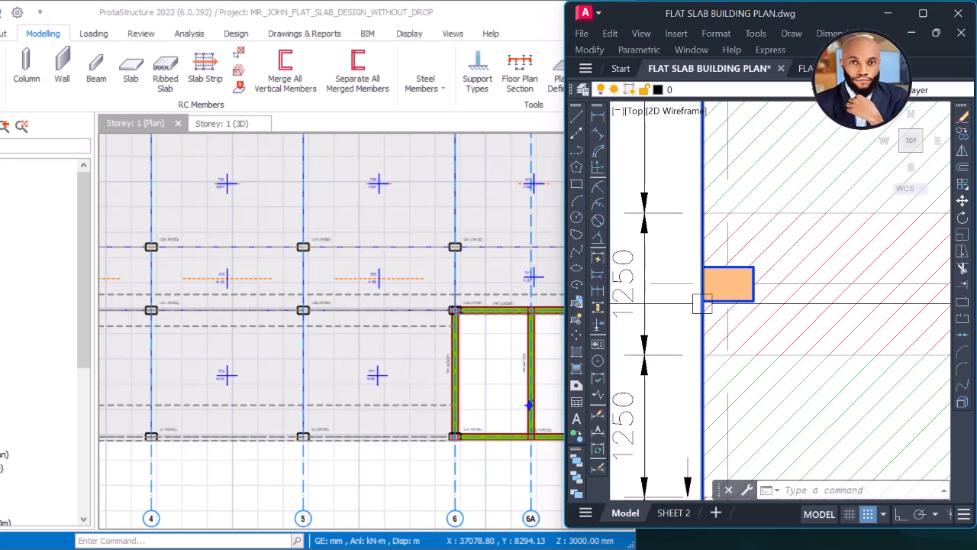
pyautogui.scroll(-1, 358, 313)
pyautogui.moveTo(352, 310); pyautogui.dragTo(561, 330, button='middle')
pyautogui.moveTo(229, 309); pyautogui.dragTo(588, 305, button='middle')
pyautogui.scroll(1, 384, 335)
pyautogui.scroll(1, 384, 335)
pyautogui.rightClick(378, 250)
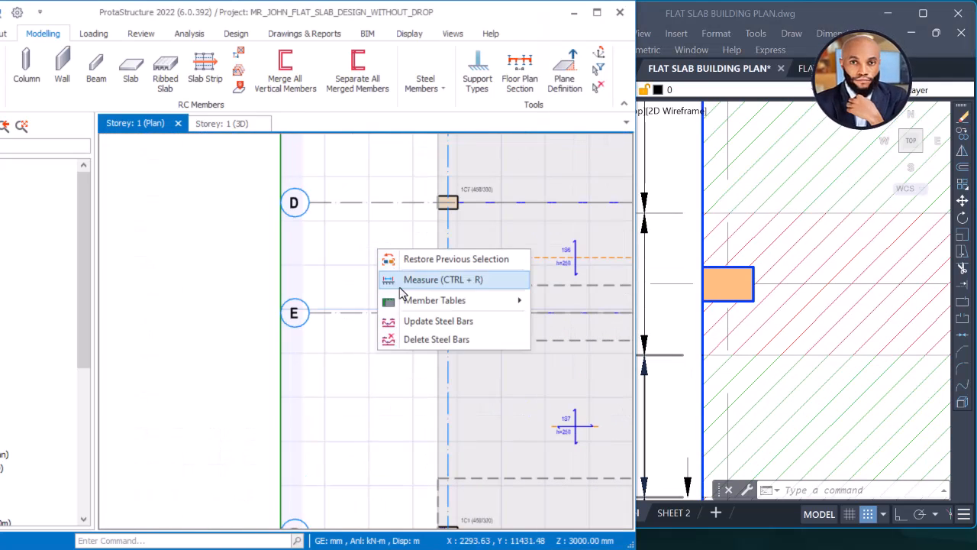
pyautogui.click(416, 279)
pyautogui.scroll(2, 443, 306)
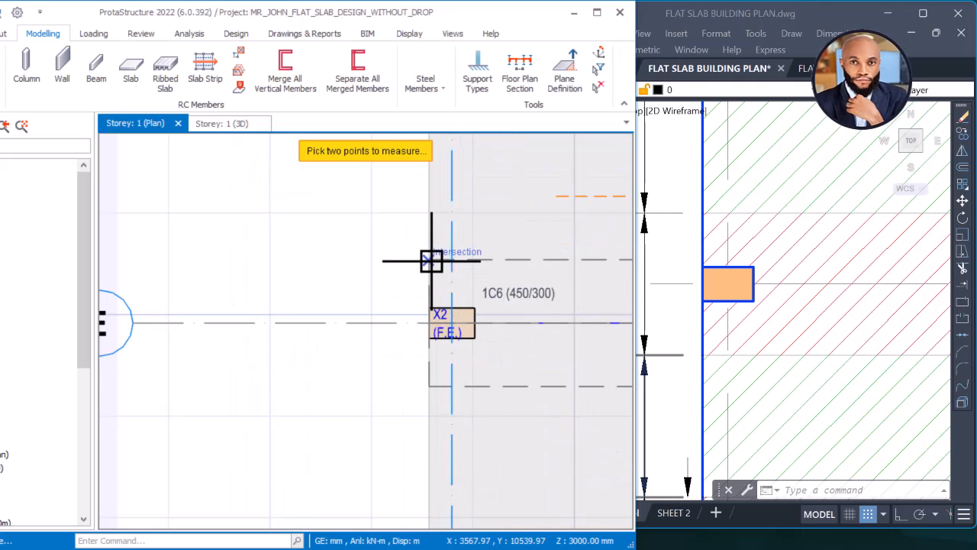
pyautogui.click(428, 387)
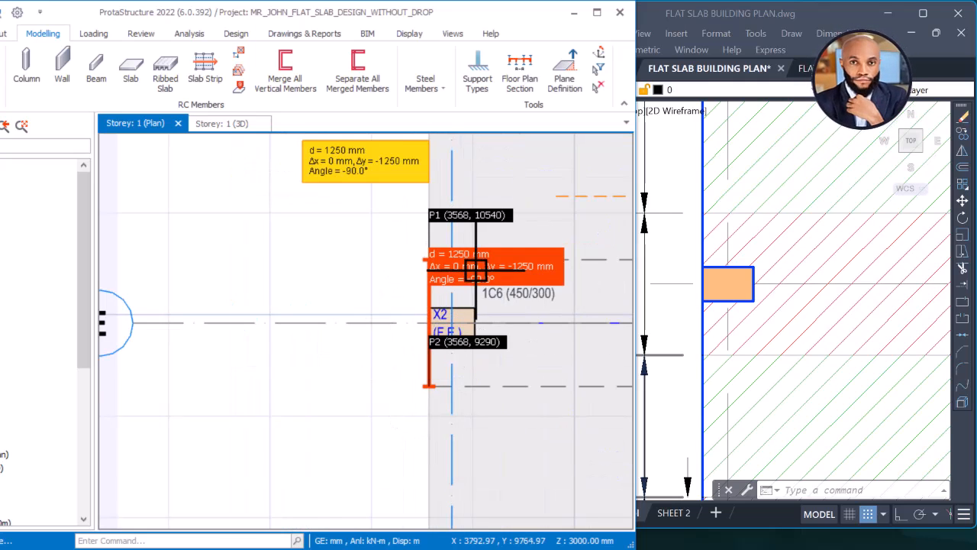
pyautogui.scroll(1, 463, 261)
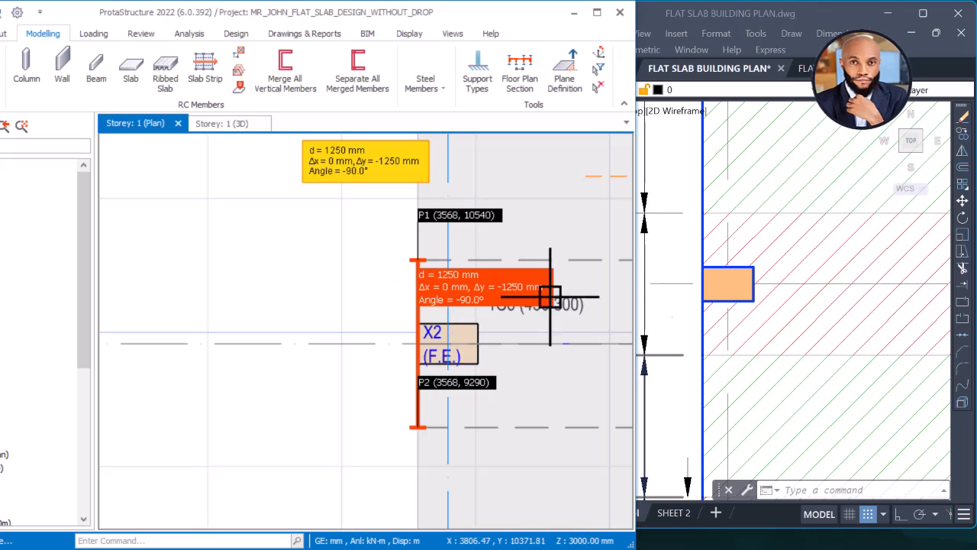
pyautogui.scroll(-3, 794, 314)
pyautogui.scroll(2, 779, 290)
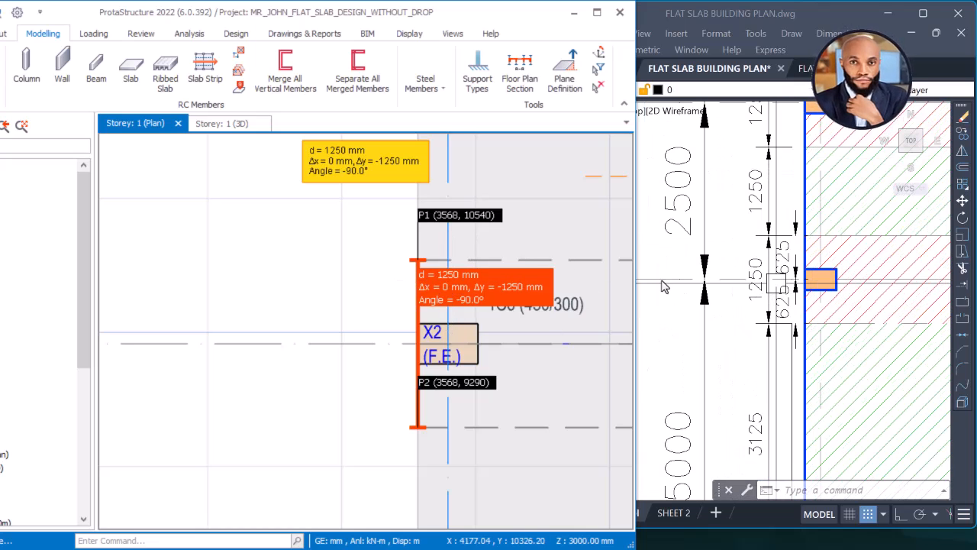
pyautogui.press('Escape')
# Measure the axis F strip's width at the slab edge beside column 1C1, from its inner boundary to the outer slab edge.
pyautogui.scroll(-3, 374, 281)
pyautogui.moveTo(357, 301); pyautogui.dragTo(326, 222, button='middle')
pyautogui.moveTo(320, 311); pyautogui.dragTo(290, 255, button='middle')
pyautogui.rightClick(293, 257)
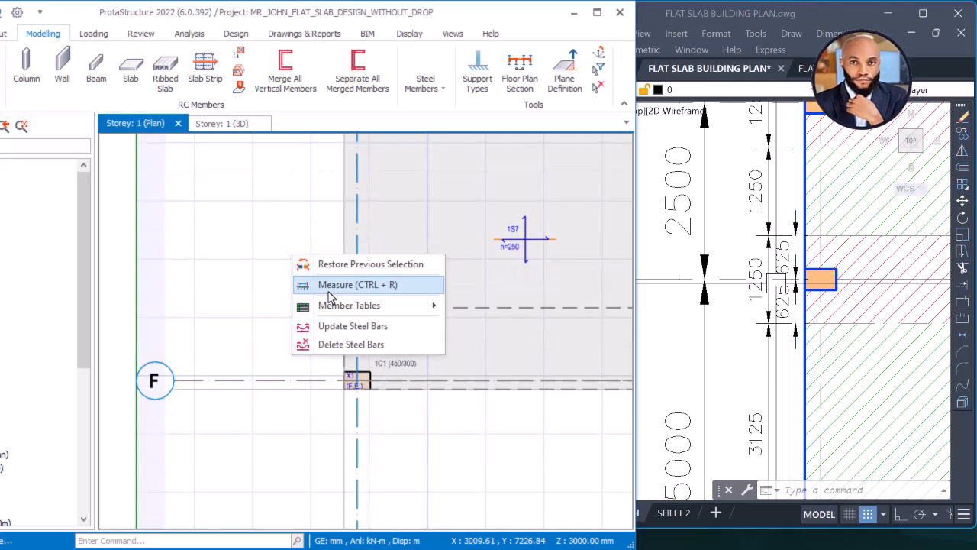
pyautogui.click(336, 285)
pyautogui.scroll(3, 331, 322)
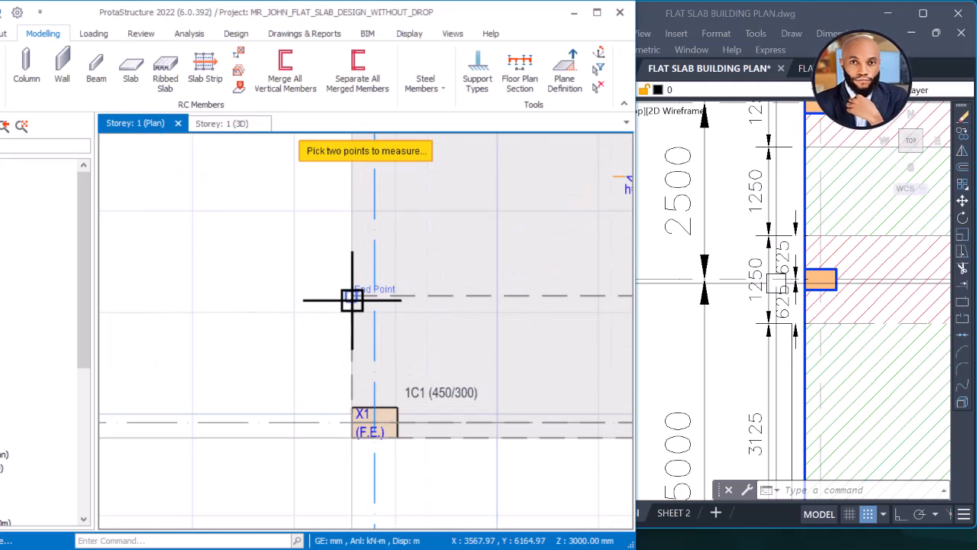
pyautogui.scroll(1, 345, 440)
pyautogui.click(353, 436)
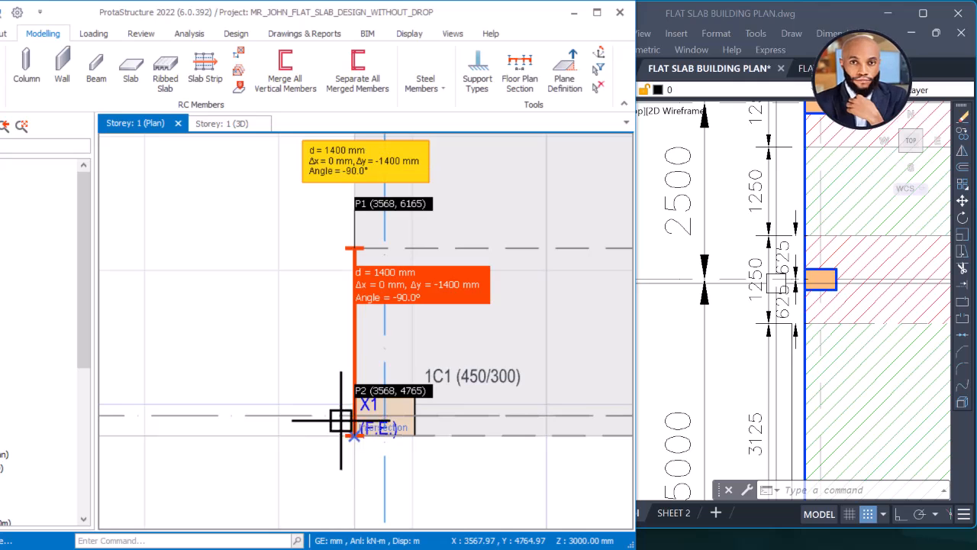
pyautogui.scroll(1, 380, 275)
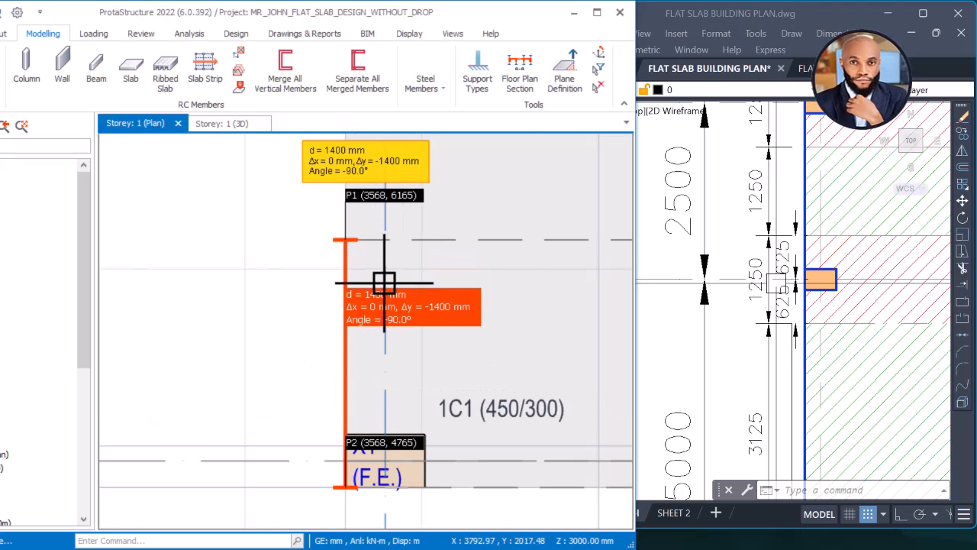
# Check the axis F column strip's overall width at the slab corner in AutoCAD with a linear dimension, without placing it.
pyautogui.click(750, 364)
pyautogui.scroll(-6, 748, 363)
pyautogui.moveTo(748, 357); pyautogui.dragTo(742, 239, button='middle')
pyautogui.scroll(4, 736, 316)
pyautogui.click(597, 117)
pyautogui.scroll(4, 792, 282)
pyautogui.click(788, 196)
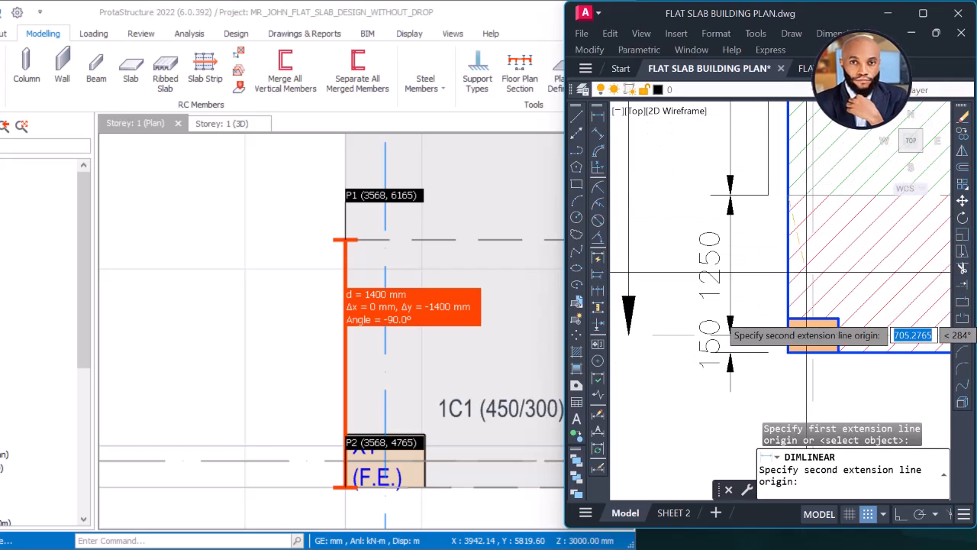
pyautogui.click(789, 353)
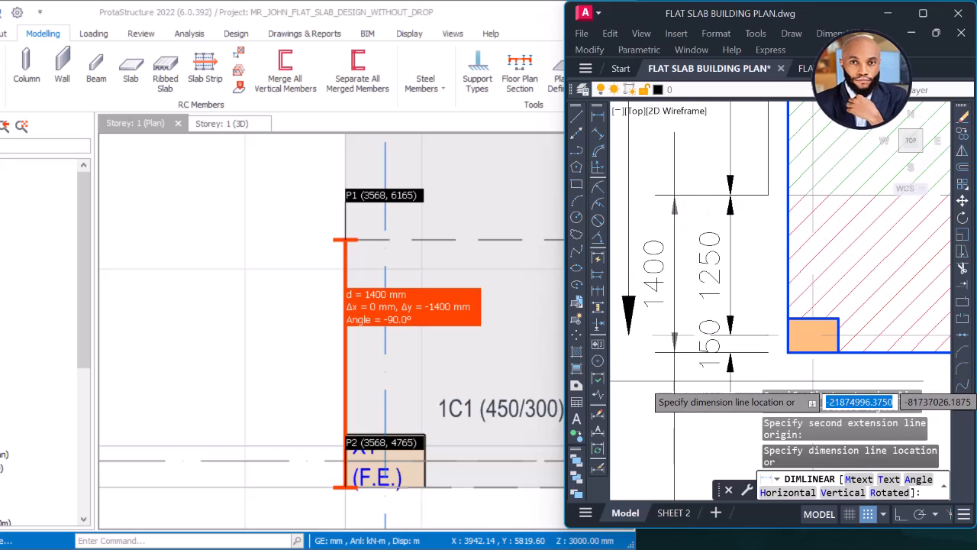
pyautogui.press('Escape')
# Compare the inserted axis E and F strips with the column and middle strip layout in the AutoCAD plan.
pyautogui.scroll(-4, 338, 339)
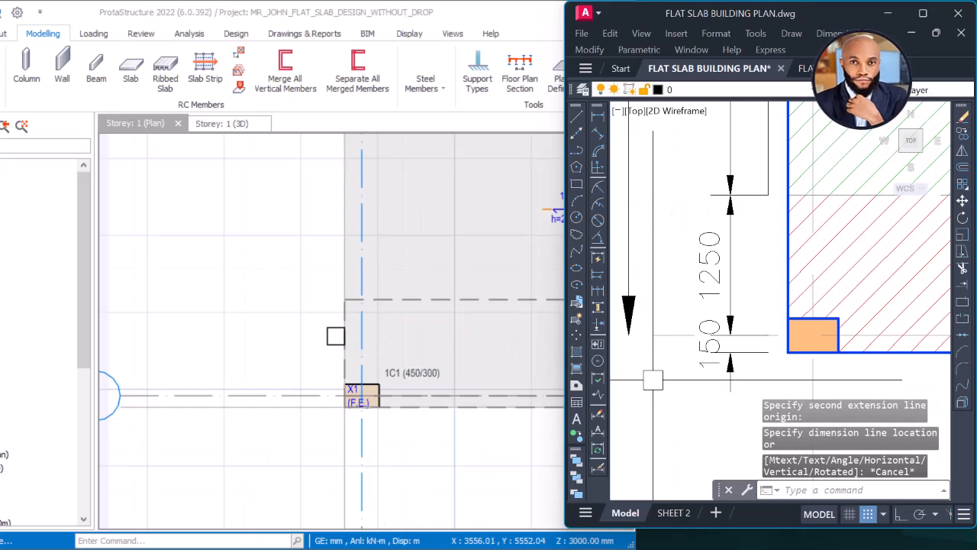
pyautogui.moveTo(324, 333); pyautogui.dragTo(252, 354, button='middle')
pyautogui.scroll(-1, 387, 357)
pyautogui.click(773, 289)
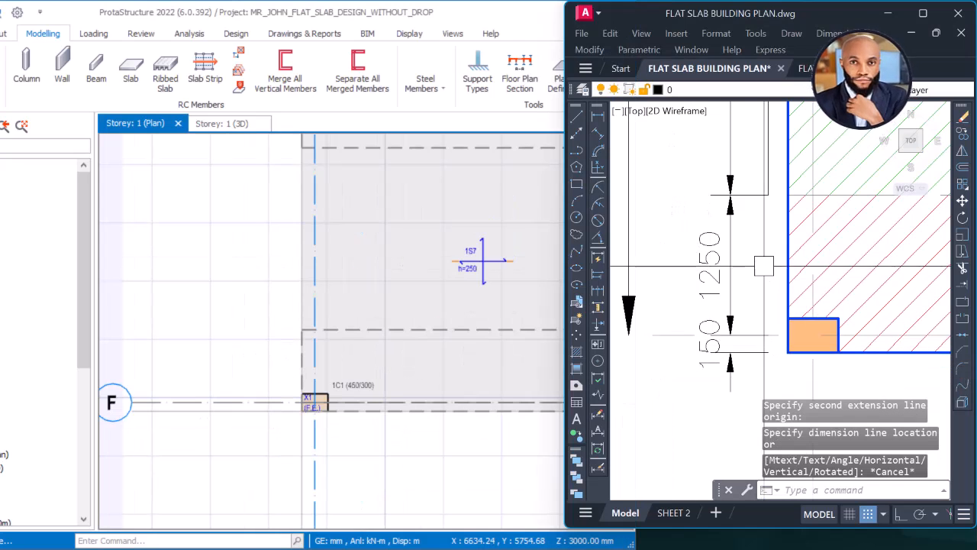
pyautogui.scroll(-5, 763, 290)
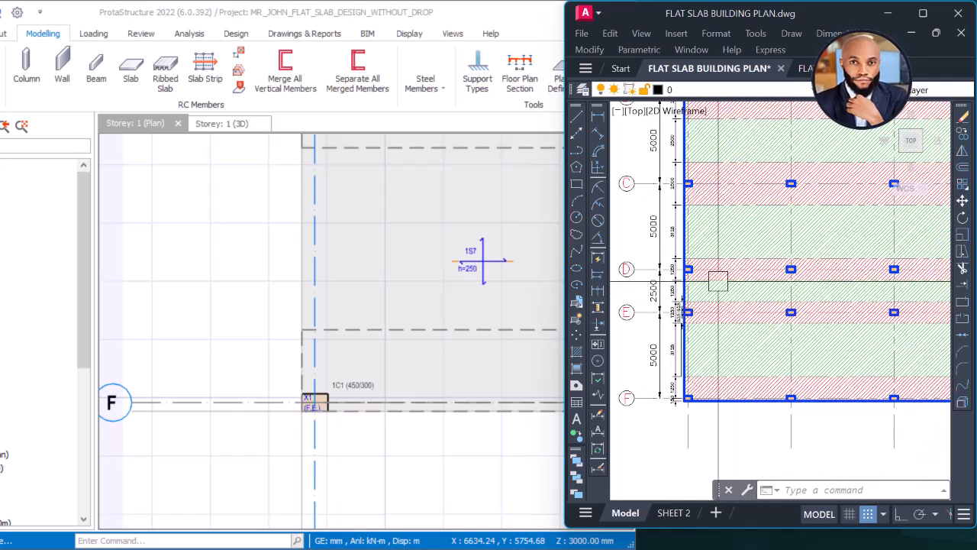
pyautogui.scroll(-2, 268, 286)
pyautogui.moveTo(269, 280); pyautogui.dragTo(243, 303, button='middle')
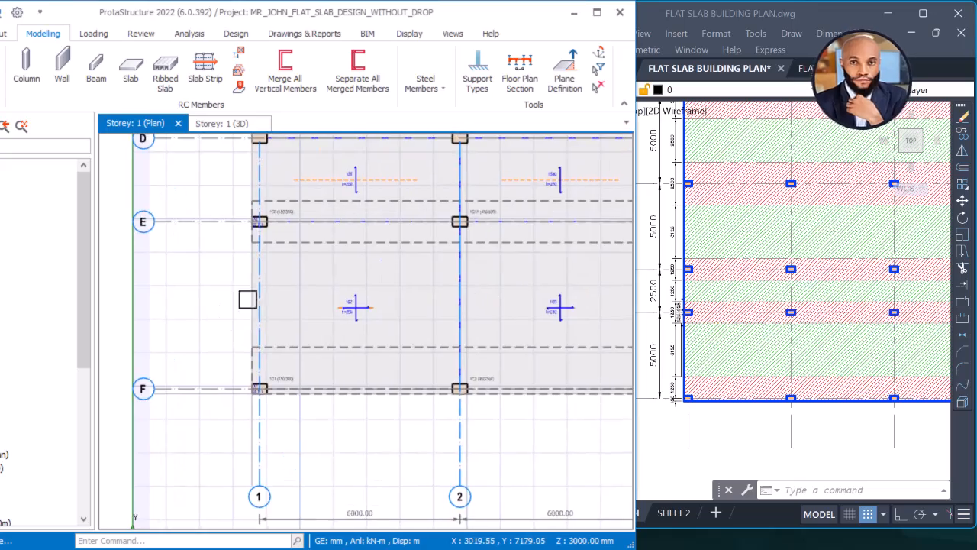
pyautogui.scroll(-1, 250, 303)
pyautogui.click(722, 318)
pyautogui.moveTo(697, 297)
pyautogui.mouseDown(button='middle')
pyautogui.moveTo(695, 308)
pyautogui.moveTo(720, 268)
pyautogui.mouseUp(button='middle')
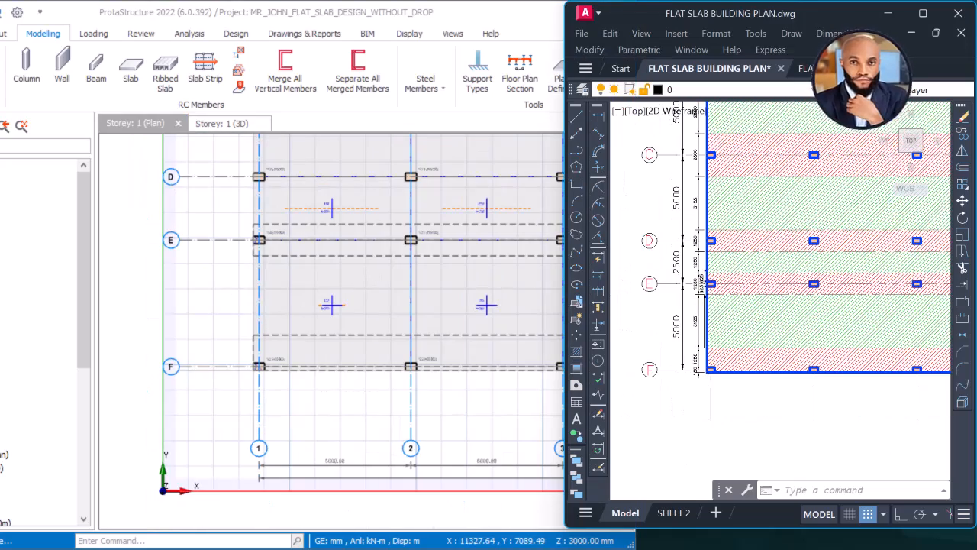
# Examine the strip width dimensions at the axis D and E columns along the slab edge in the AutoCAD plan.
pyautogui.scroll(4, 697, 260)
pyautogui.scroll(-2, 301, 290)
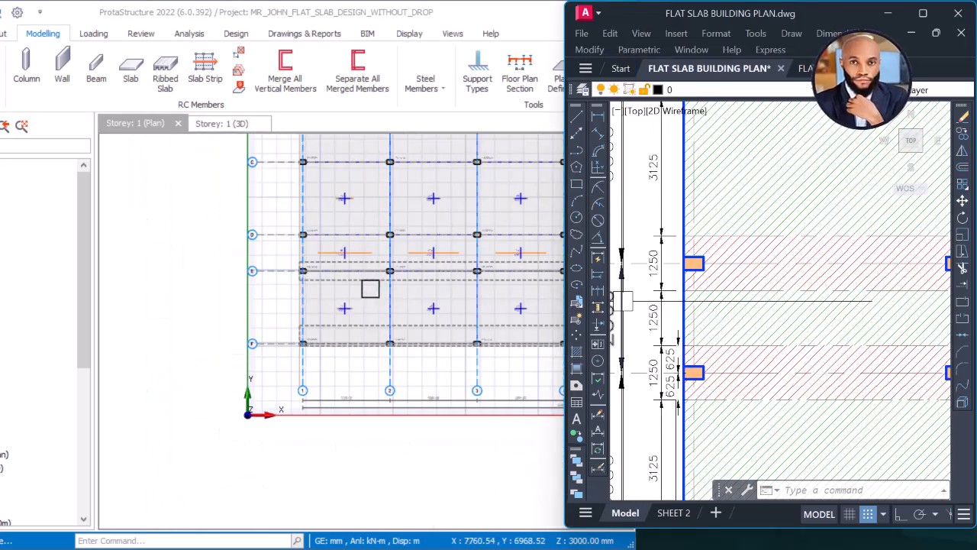
pyautogui.moveTo(301, 291); pyautogui.dragTo(305, 358, button='middle')
pyautogui.click(769, 329)
pyautogui.moveTo(759, 341); pyautogui.dragTo(762, 245, button='middle')
pyautogui.scroll(-2, 721, 320)
pyautogui.moveTo(724, 307); pyautogui.dragTo(711, 340, button='middle')
pyautogui.scroll(2, 708, 309)
pyautogui.moveTo(683, 307); pyautogui.dragTo(718, 277, button='middle')
pyautogui.scroll(2, 709, 272)
pyautogui.moveTo(675, 174); pyautogui.dragTo(675, 215, button='middle')
pyautogui.scroll(-2, 700, 214)
pyautogui.scroll(2, 708, 398)
pyautogui.scroll(-2, 698, 372)
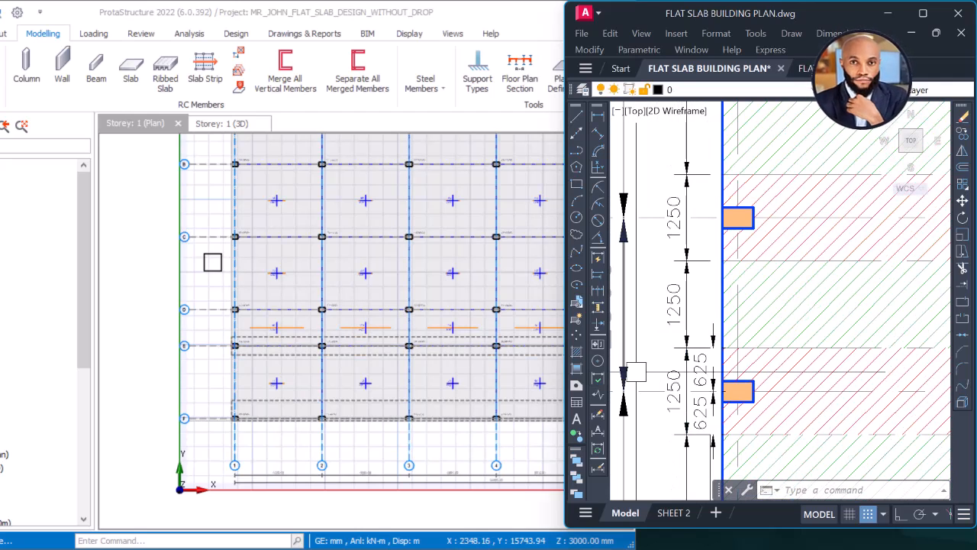
# Insert the axis D slab strip from the slab edge at column 1C7 to the edge at 1C35, with a right scope width of 625 mm.
pyautogui.click(237, 274)
pyautogui.click(217, 76)
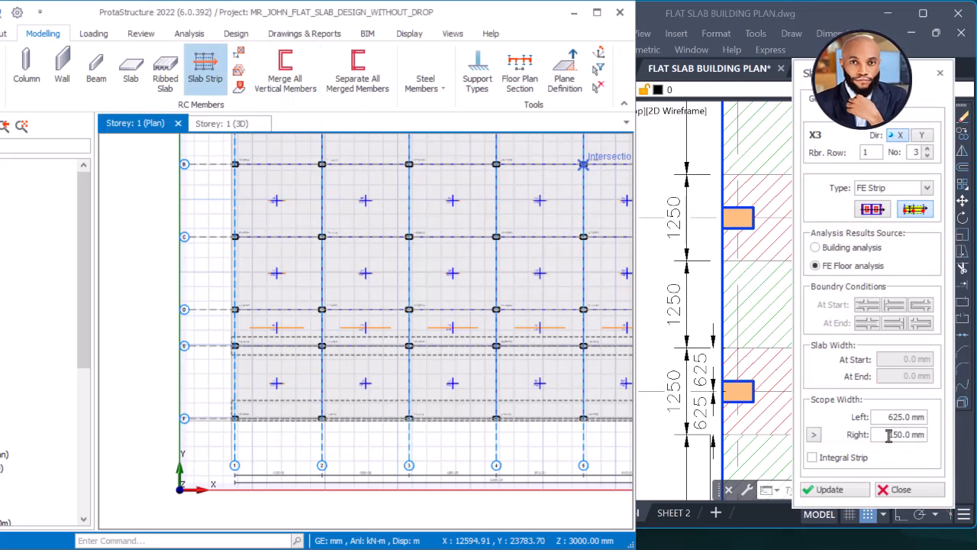
pyautogui.click(884, 434)
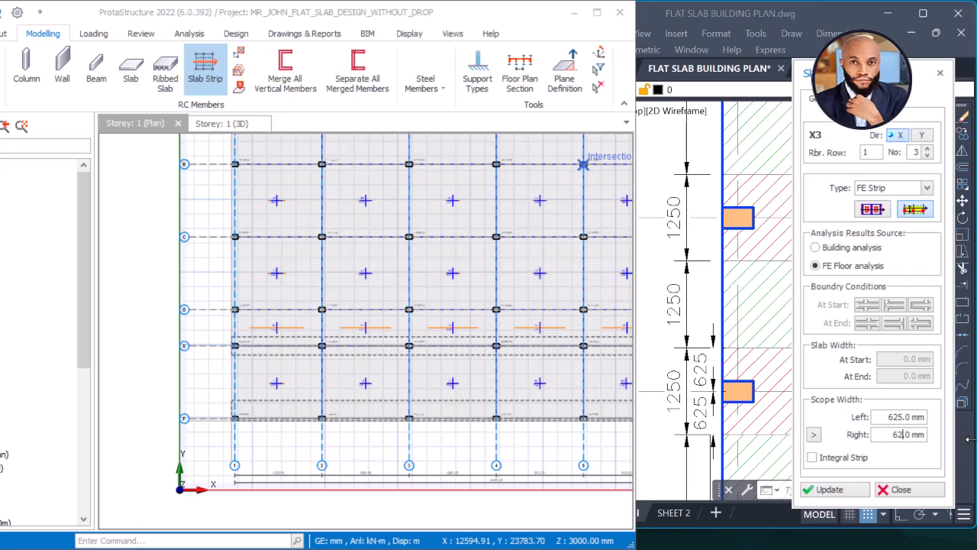
pyautogui.scroll(4, 254, 333)
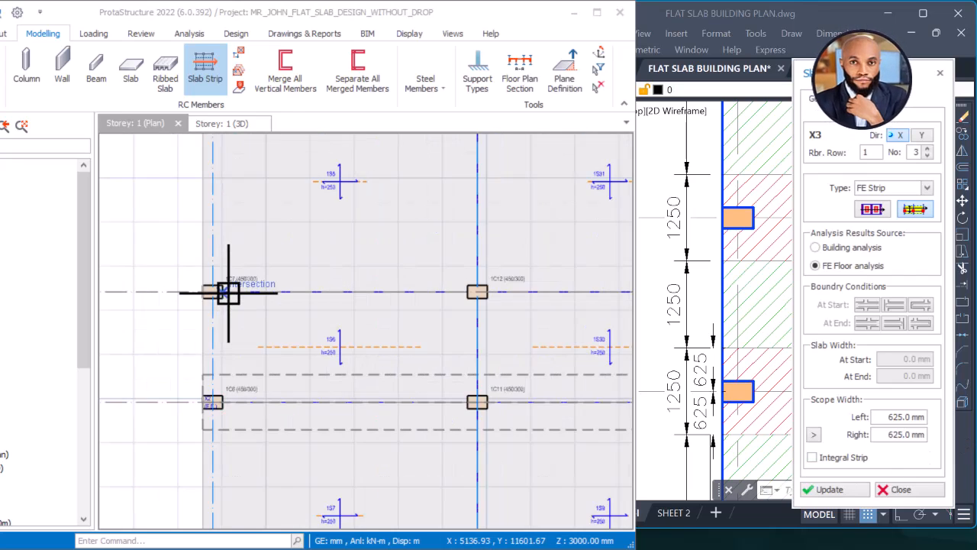
pyautogui.scroll(-5, 166, 317)
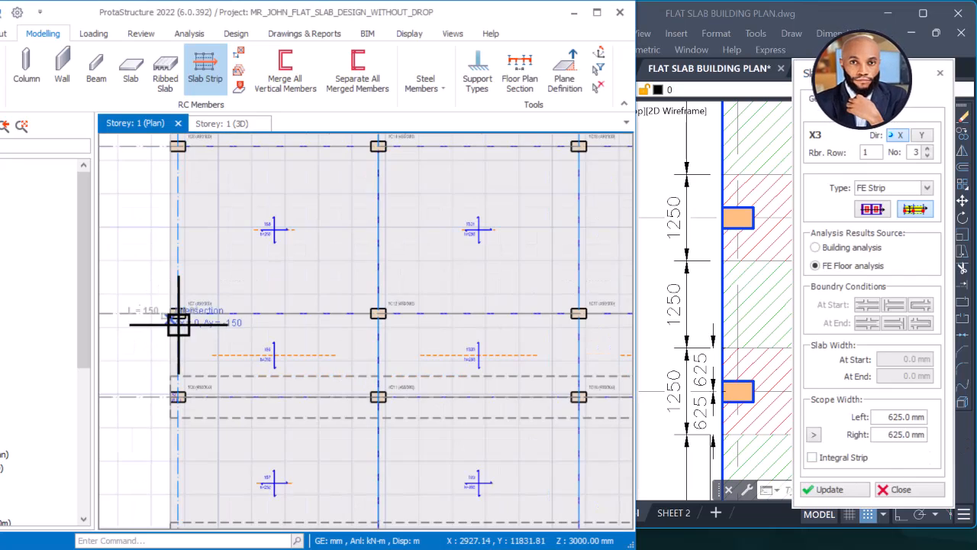
pyautogui.scroll(2, 613, 321)
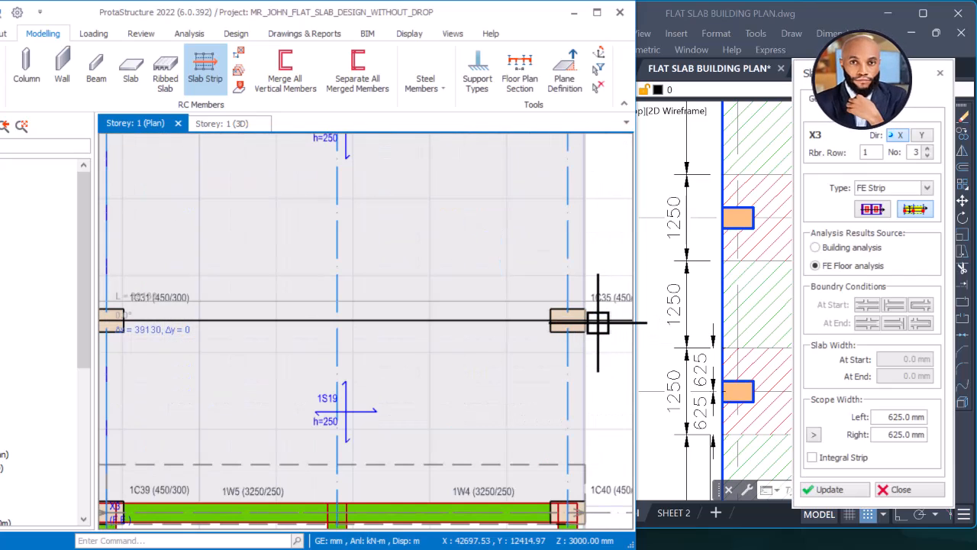
pyautogui.click(609, 322)
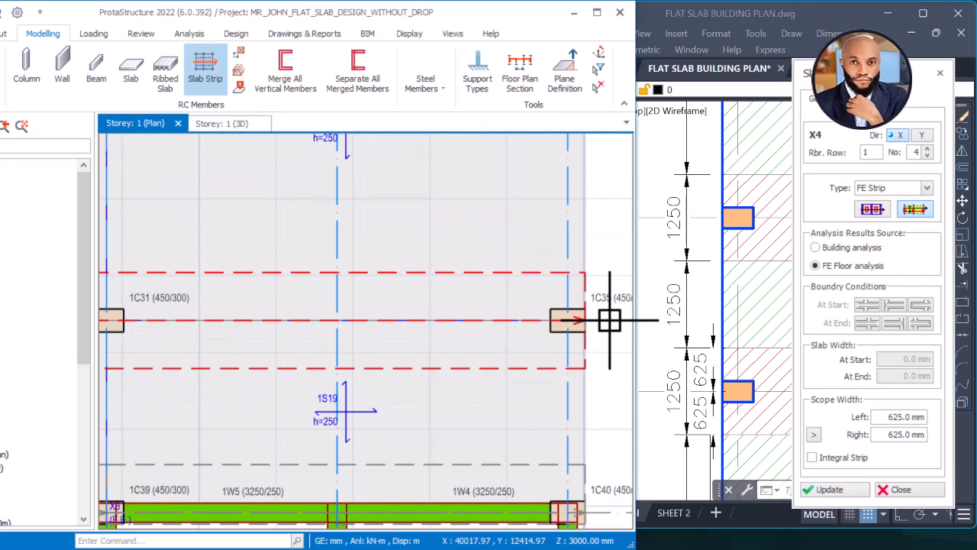
pyautogui.scroll(-5, 517, 327)
pyautogui.press('Escape')
# Measure the axis D strip's width at the slab edge beside column 1C7 and compare it with the AutoCAD dimensions.
pyautogui.scroll(3, 175, 334)
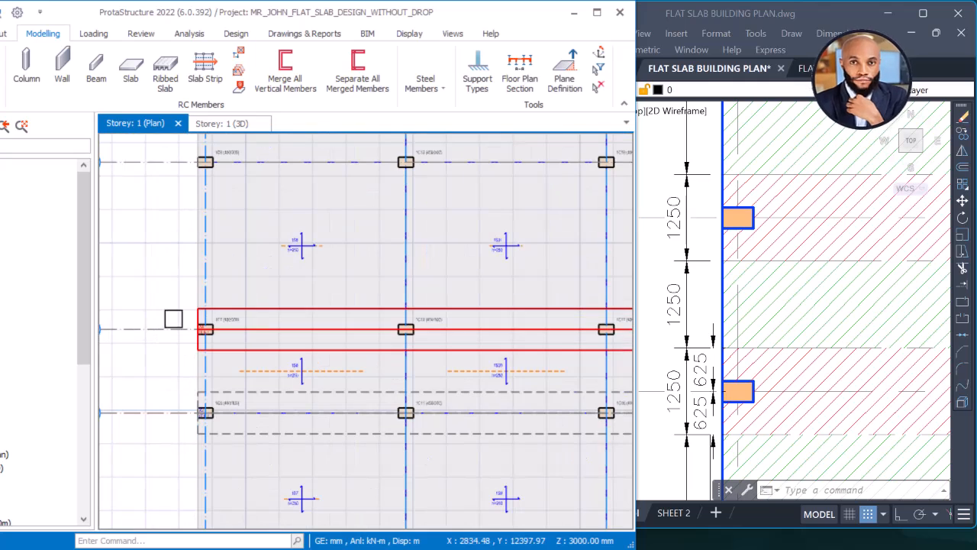
pyautogui.rightClick(146, 260)
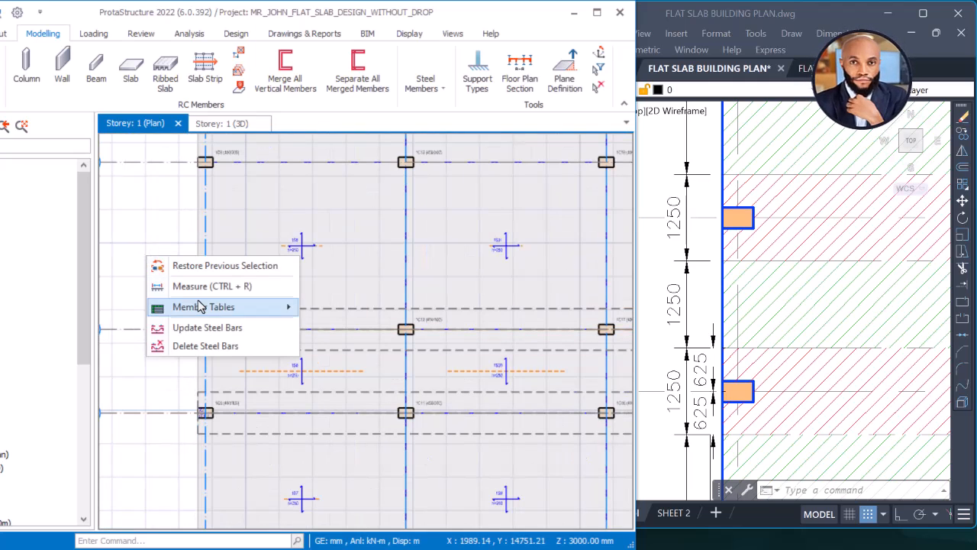
pyautogui.click(218, 285)
pyautogui.scroll(3, 188, 337)
pyautogui.scroll(-2, 760, 319)
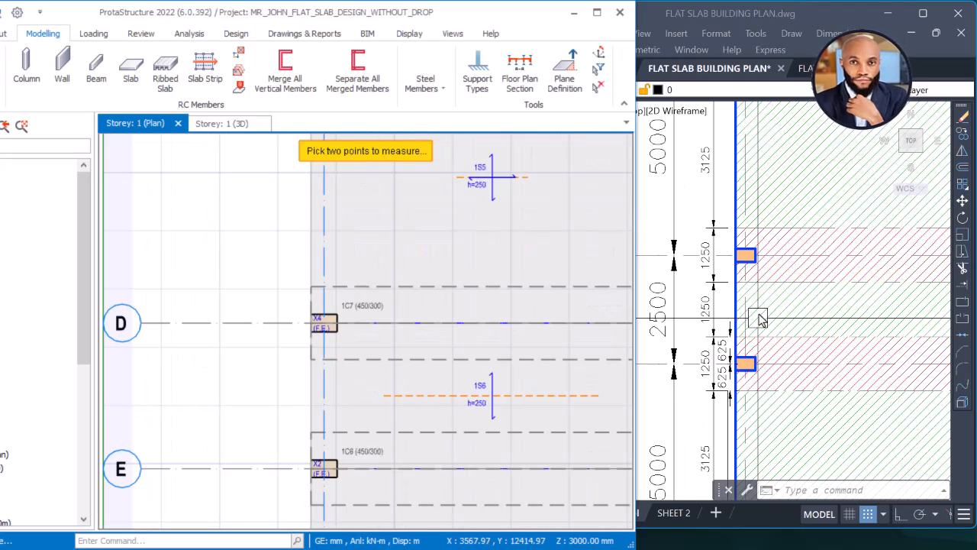
pyautogui.scroll(2, 728, 252)
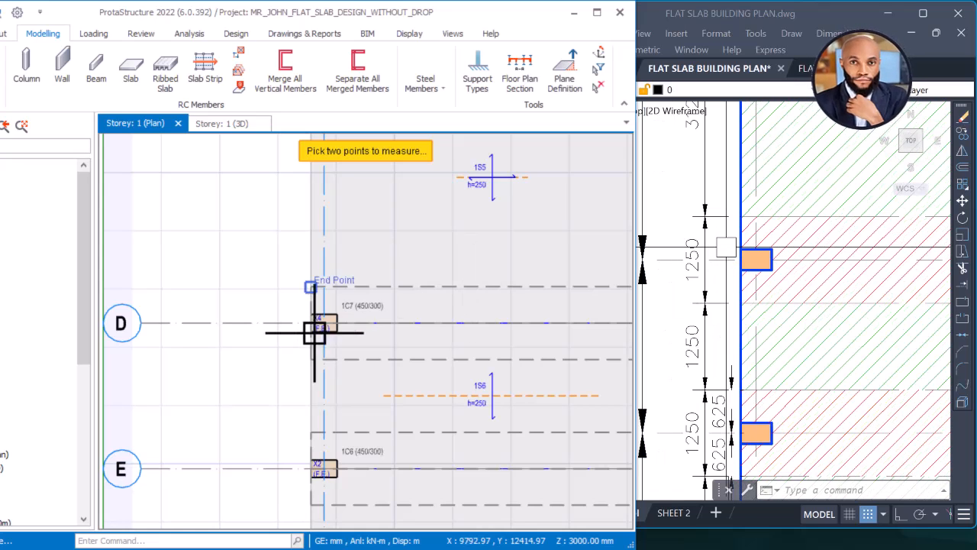
pyautogui.click(313, 360)
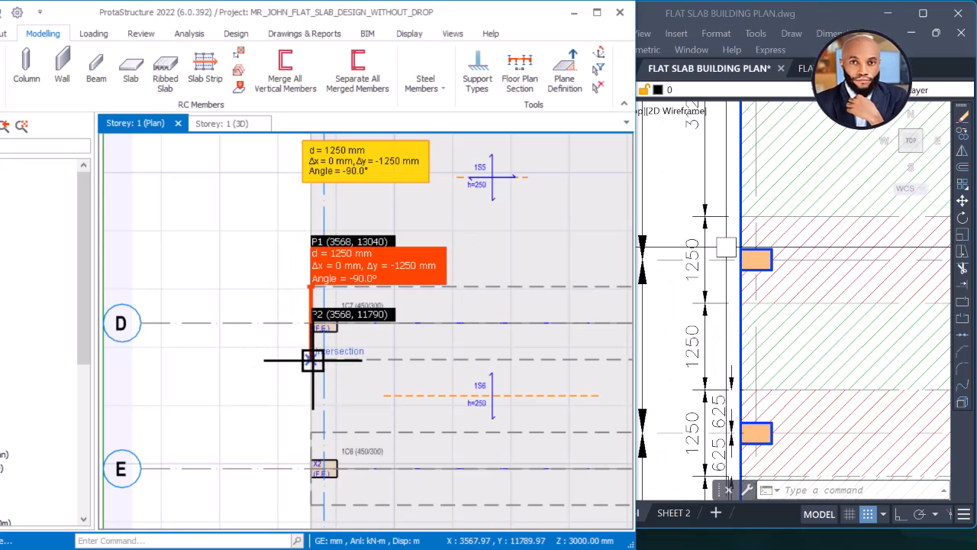
pyautogui.scroll(3, 343, 271)
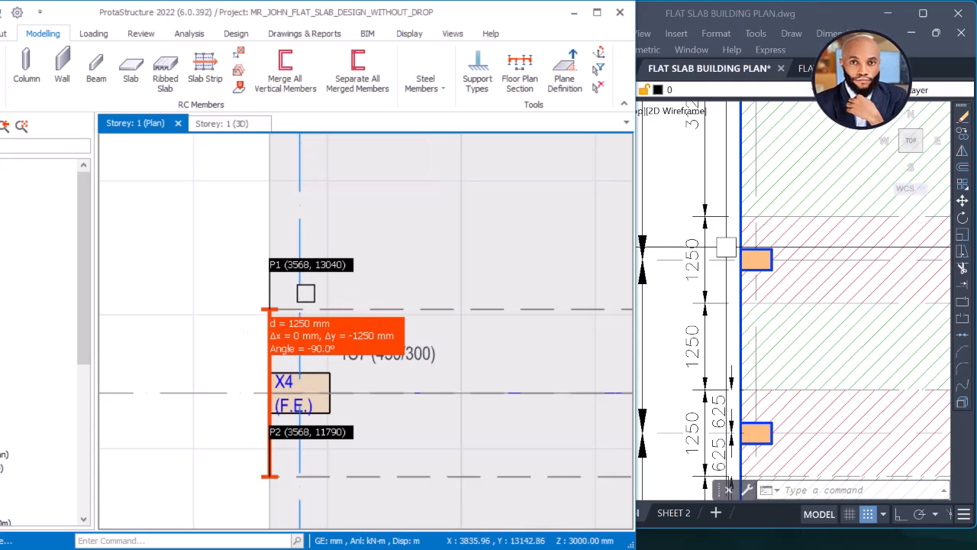
# Compare the inserted axis D and E slab strips with the column and middle strip layout in the AutoCAD plan.
pyautogui.scroll(-5, 233, 260)
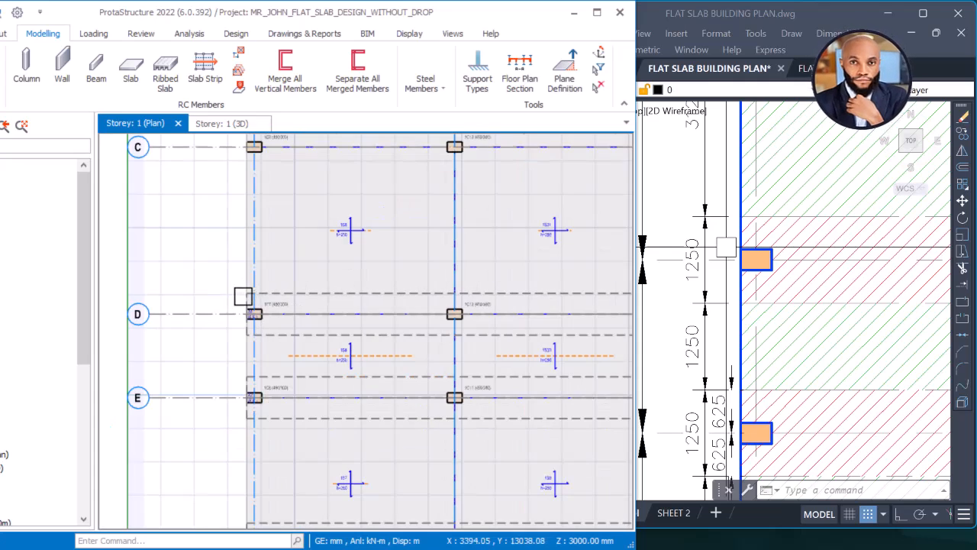
pyautogui.moveTo(404, 362); pyautogui.dragTo(354, 353, button='middle')
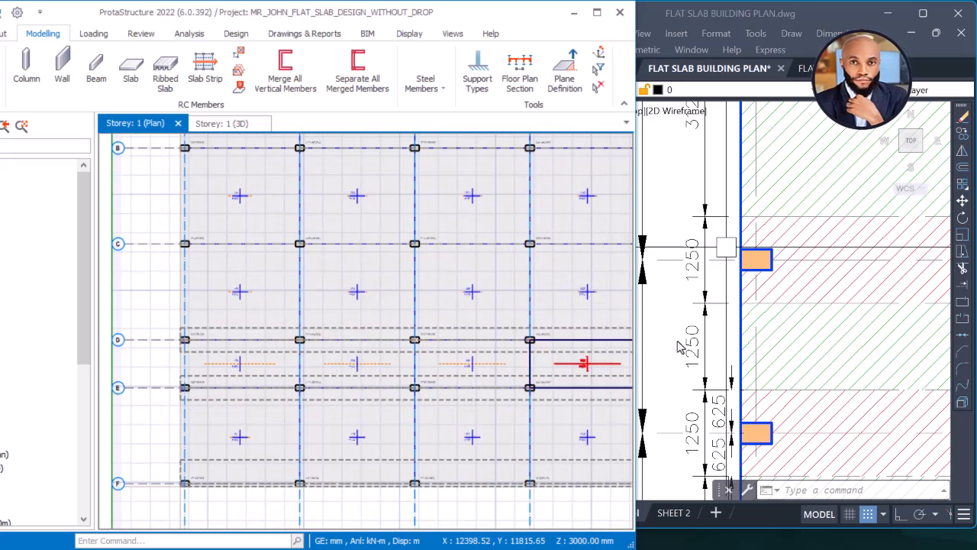
pyautogui.scroll(-2, 689, 305)
pyautogui.click(686, 288)
pyautogui.scroll(-2, 697, 310)
pyautogui.scroll(-1, 691, 307)
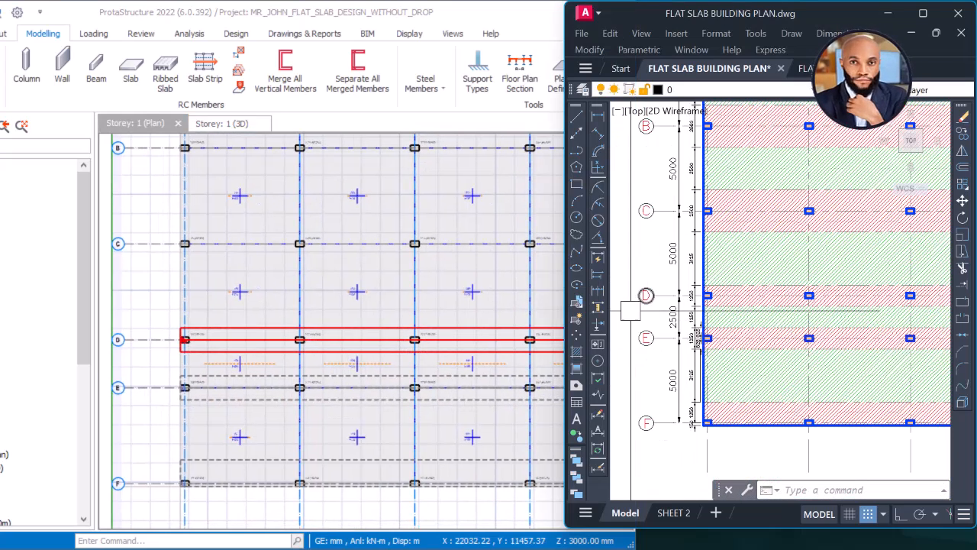
pyautogui.click(388, 23)
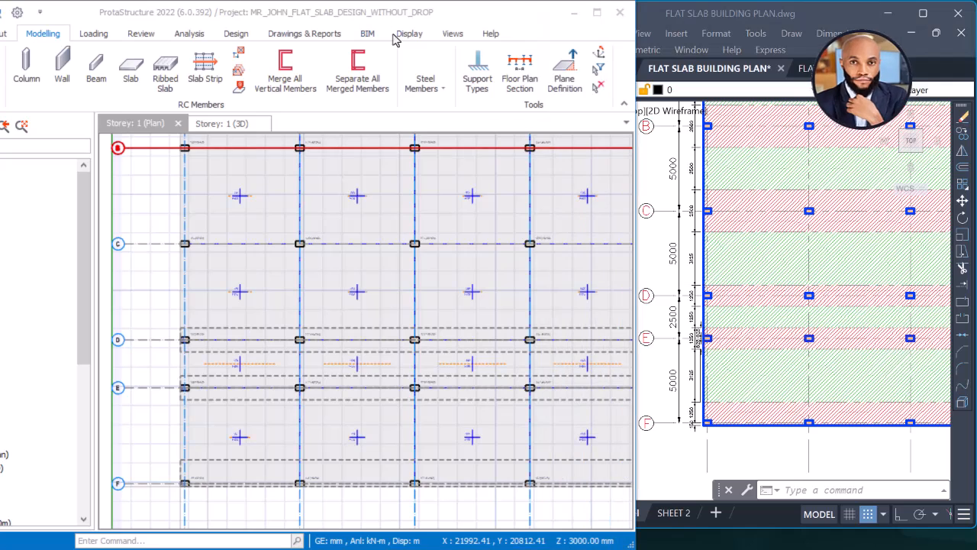
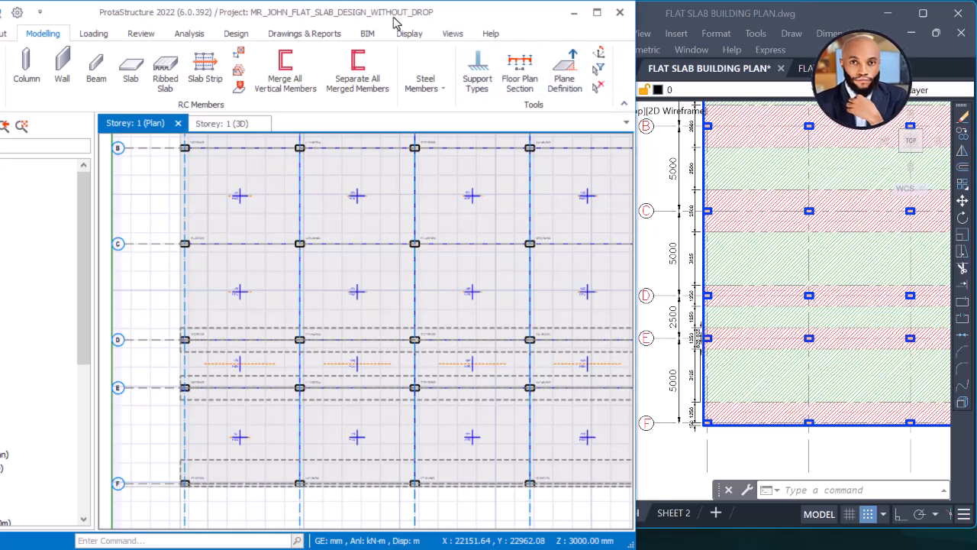
# Maximise the ProtaStructure window and inspect the columns along axis C in the storey plan.
pyautogui.moveTo(392, 16); pyautogui.dragTo(415, 151)
pyautogui.click(620, 150)
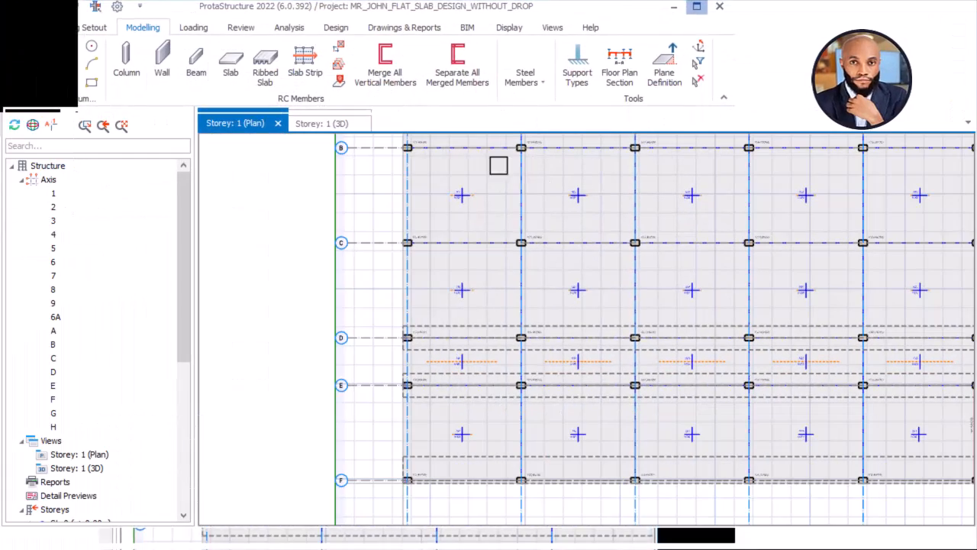
pyautogui.scroll(3, 438, 319)
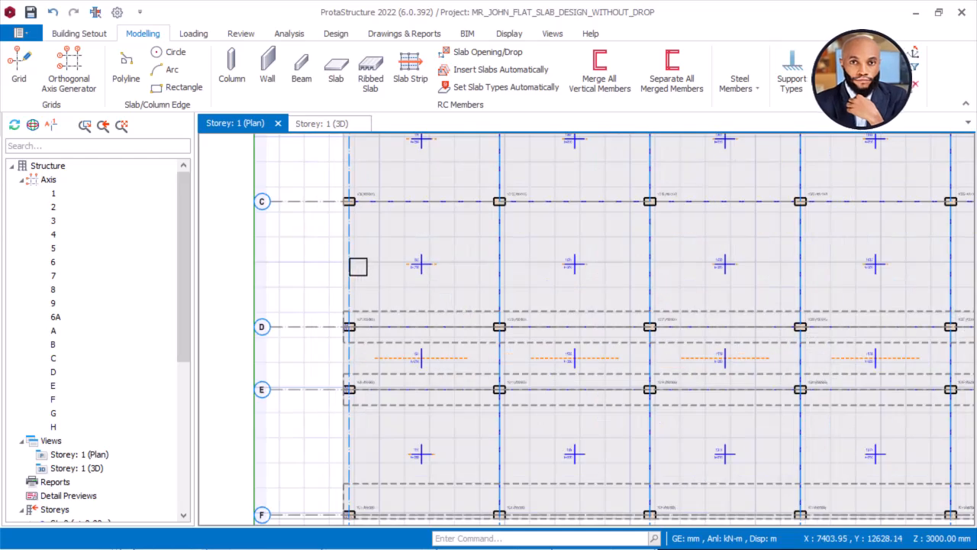
pyautogui.scroll(2, 328, 293)
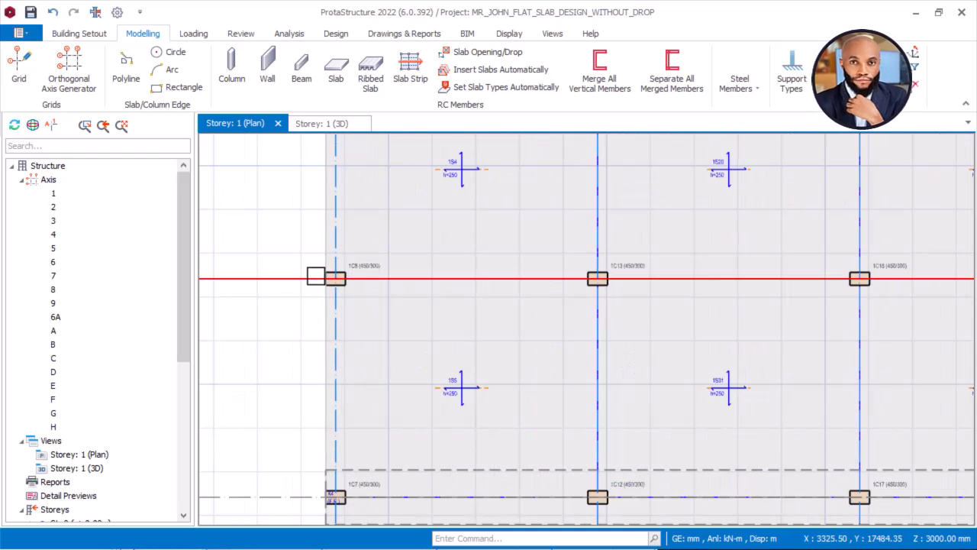
pyautogui.scroll(-2, 315, 276)
pyautogui.moveTo(678, 309); pyautogui.dragTo(620, 299, button='middle')
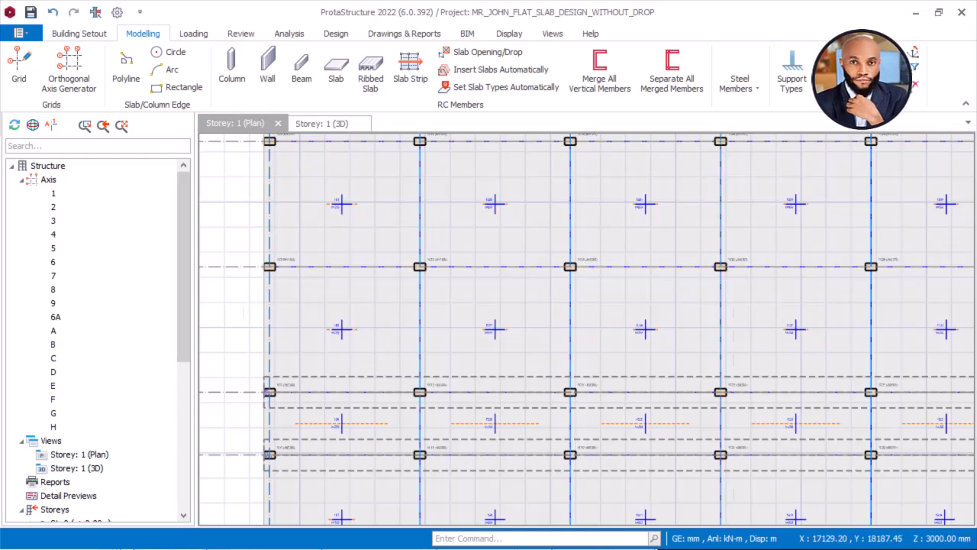
# Switch to the flat slab building plan in AutoCAD, maximise it, and examine the column strip width dimension at axis C.
pyautogui.press('super')
pyautogui.moveTo(551, 540)
pyautogui.click(556, 457)
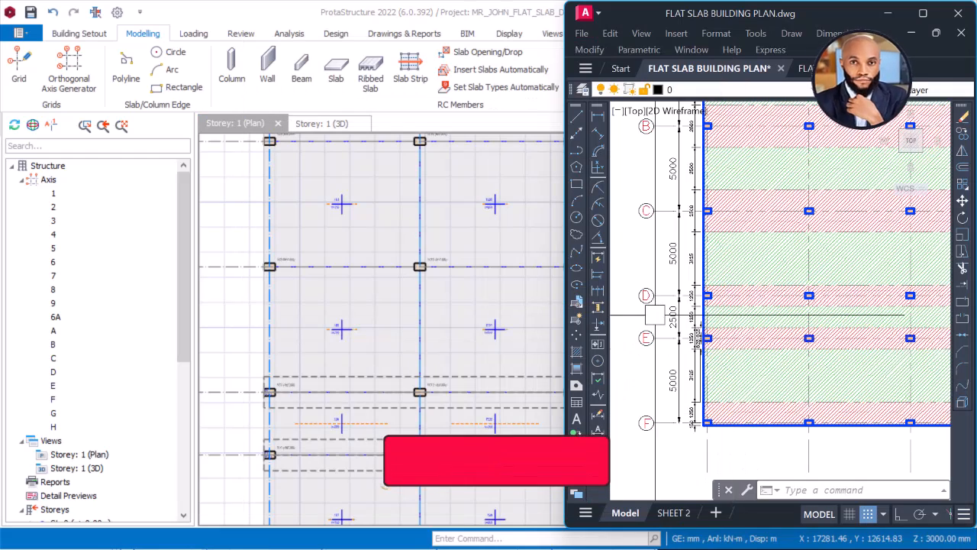
pyautogui.click(922, 14)
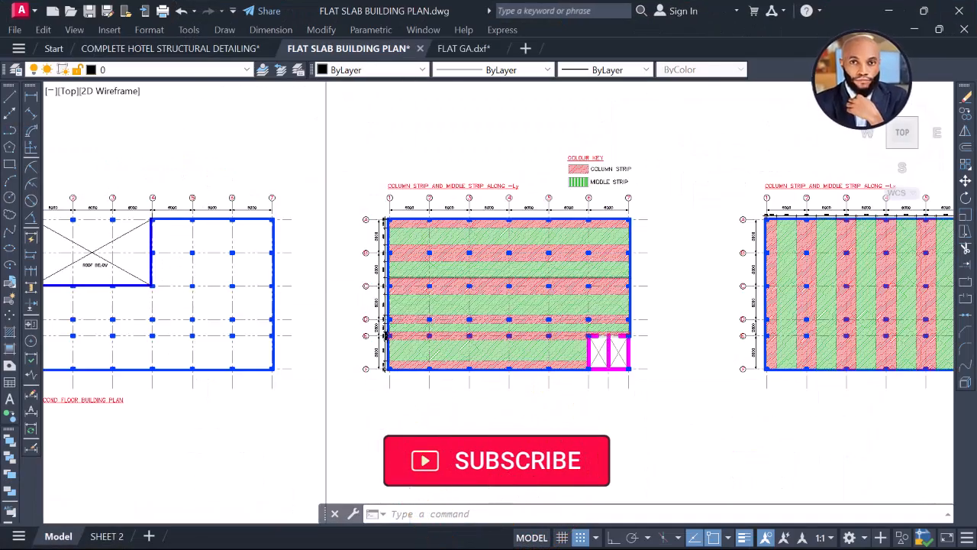
pyautogui.scroll(8, 410, 283)
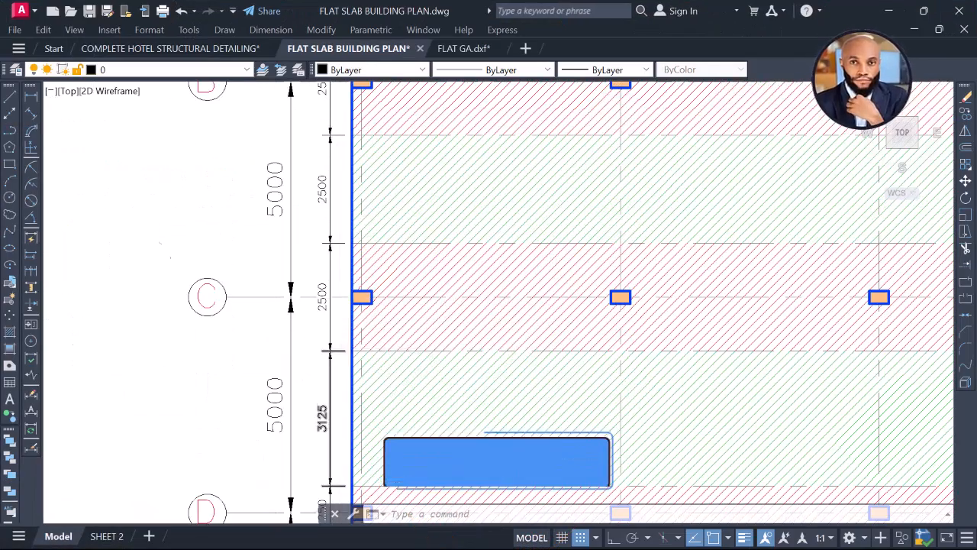
pyautogui.scroll(2, 317, 347)
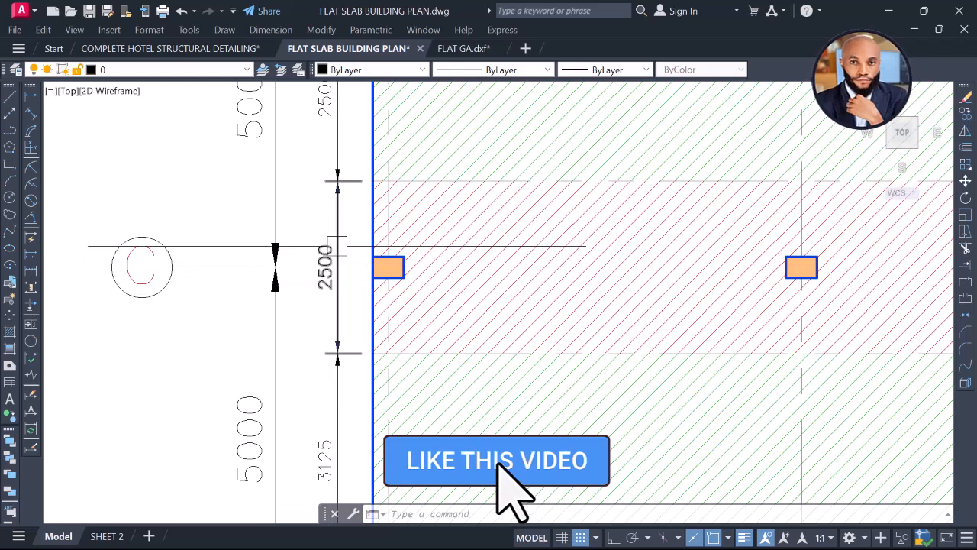
# Measure the distances from axis C to the upper and lower edges of its column strip with temporary linear dimensions.
pyautogui.write('dli')
pyautogui.press('Return')
pyautogui.scroll(2, 355, 191)
pyautogui.click(364, 169)
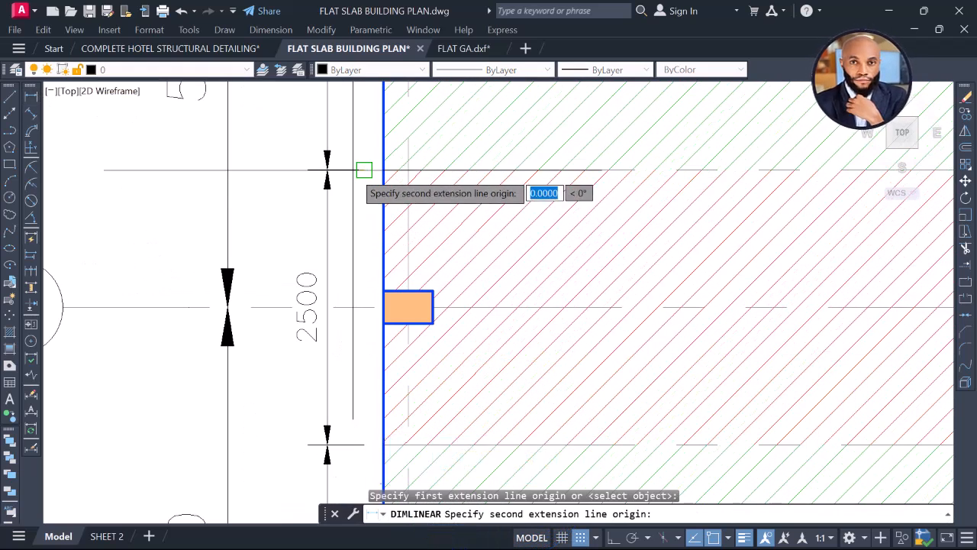
pyautogui.click(364, 307)
pyautogui.press('Escape')
pyautogui.press('Return')
pyautogui.click(364, 307)
pyautogui.click(365, 444)
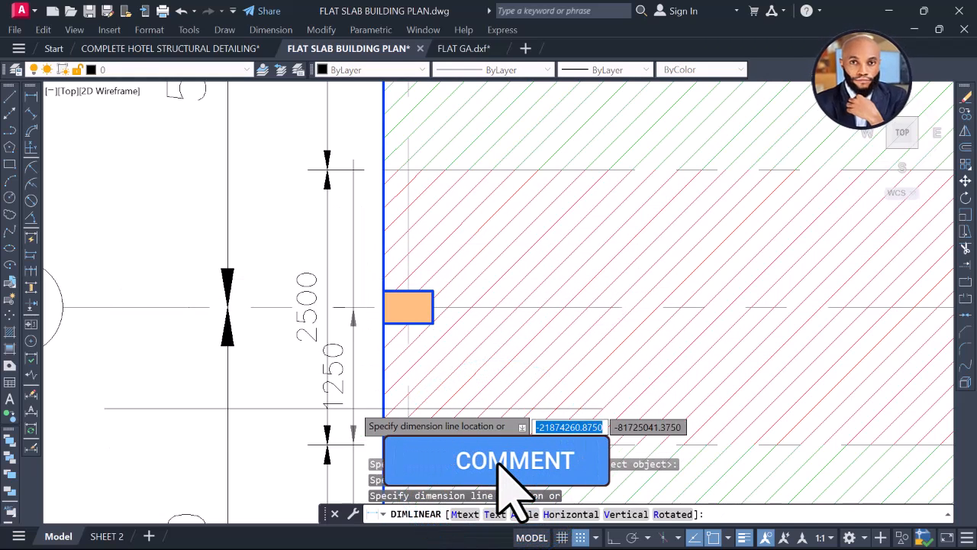
pyautogui.press('Escape')
pyautogui.scroll(-6, 361, 306)
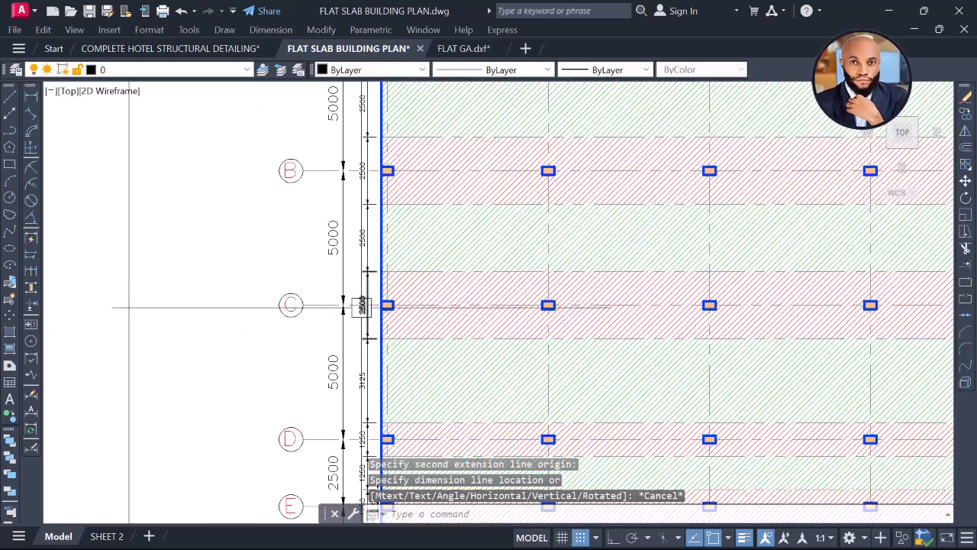
pyautogui.scroll(4, 363, 307)
pyautogui.scroll(-4, 427, 259)
# Switch to ProtaStructure and insert the axis C FE strip between the slab edges at columns 1C8 and 1C36, with left and right scope widths of 1250 mm.
pyautogui.press('super')
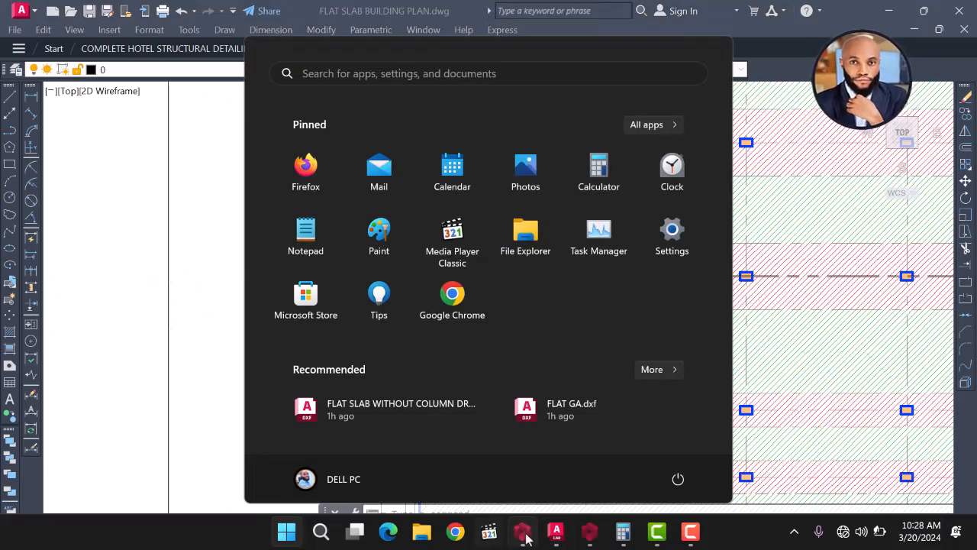
pyautogui.click(522, 533)
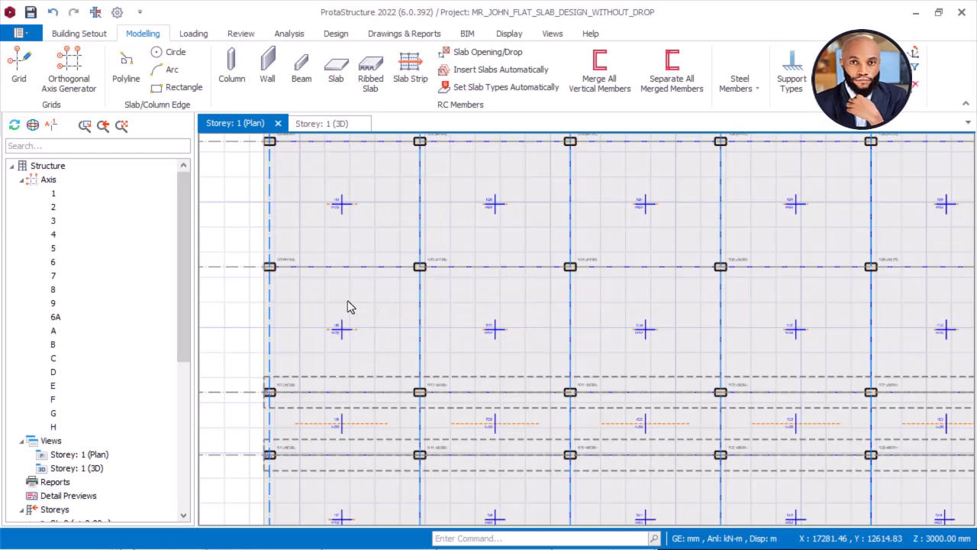
pyautogui.scroll(-5, 404, 291)
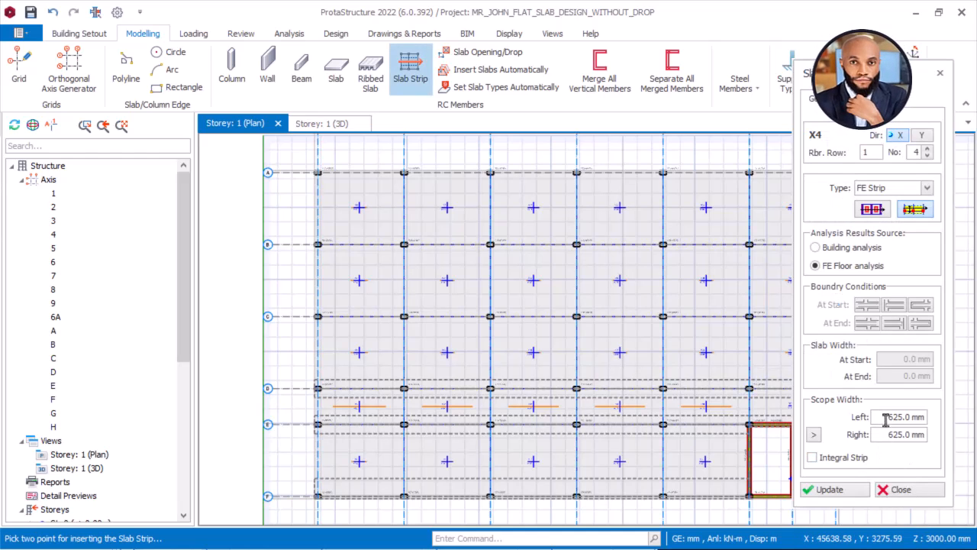
pyautogui.moveTo(884, 422); pyautogui.dragTo(957, 419)
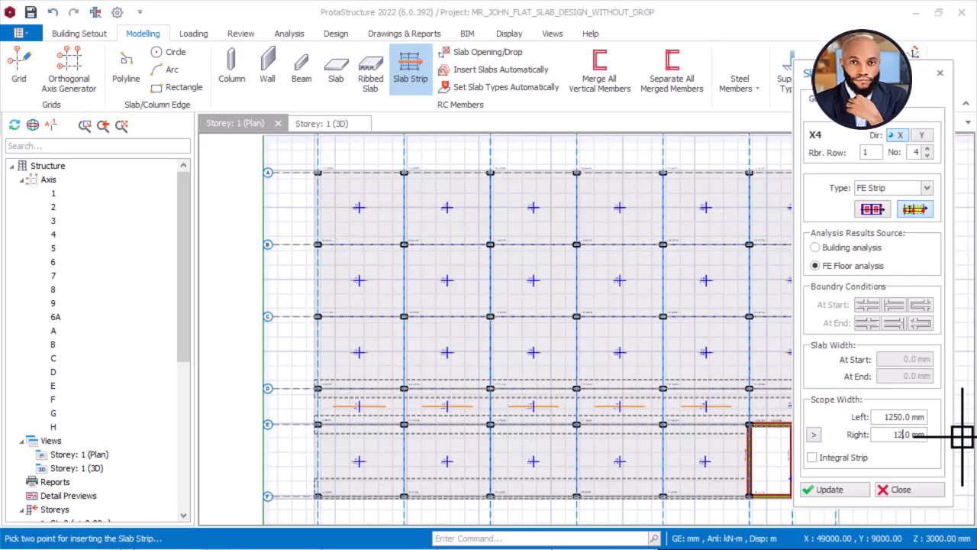
pyautogui.scroll(5, 330, 317)
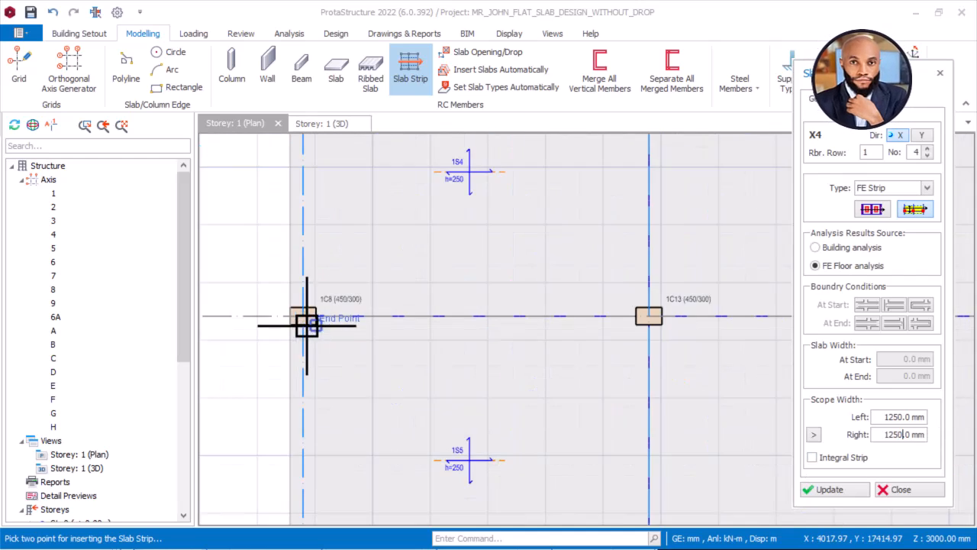
pyautogui.click(282, 311)
pyautogui.scroll(-5, 279, 317)
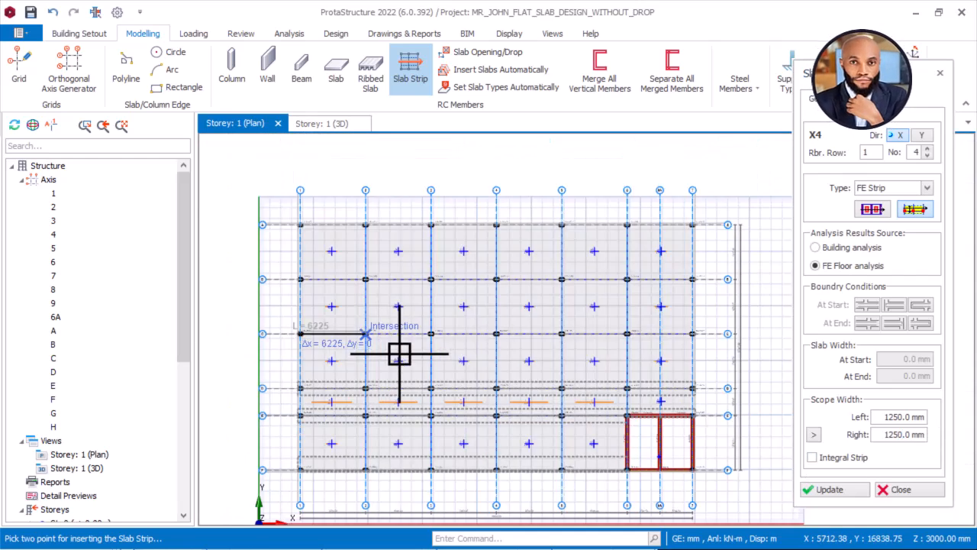
pyautogui.scroll(5, 639, 349)
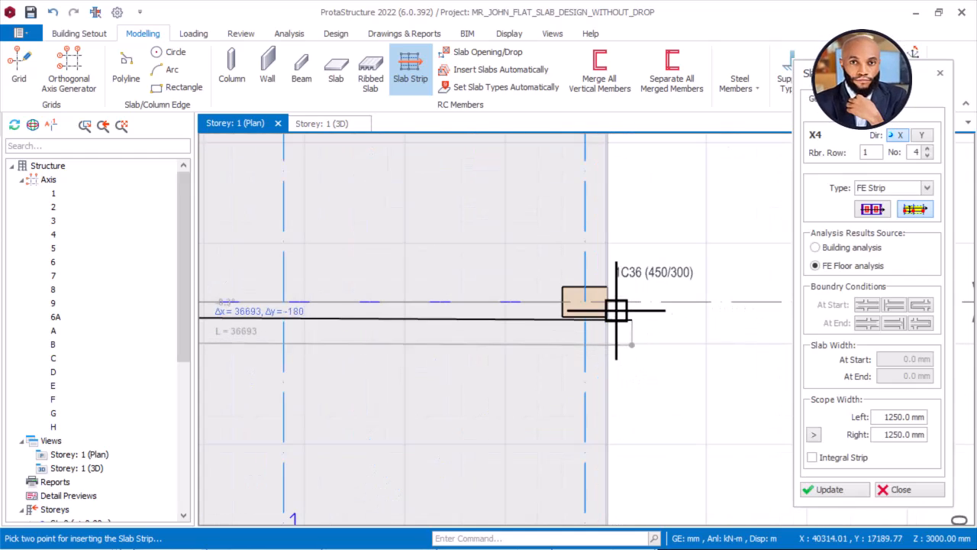
pyautogui.click(657, 313)
pyautogui.scroll(-5, 664, 320)
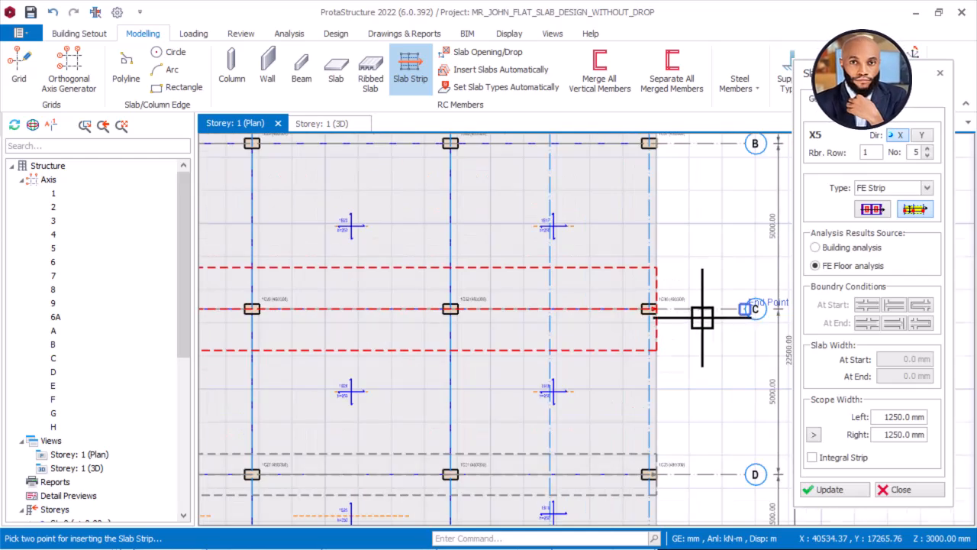
# Measure the axis C strip's full width at the slab edge beside column 1C8.
pyautogui.scroll(5, 435, 344)
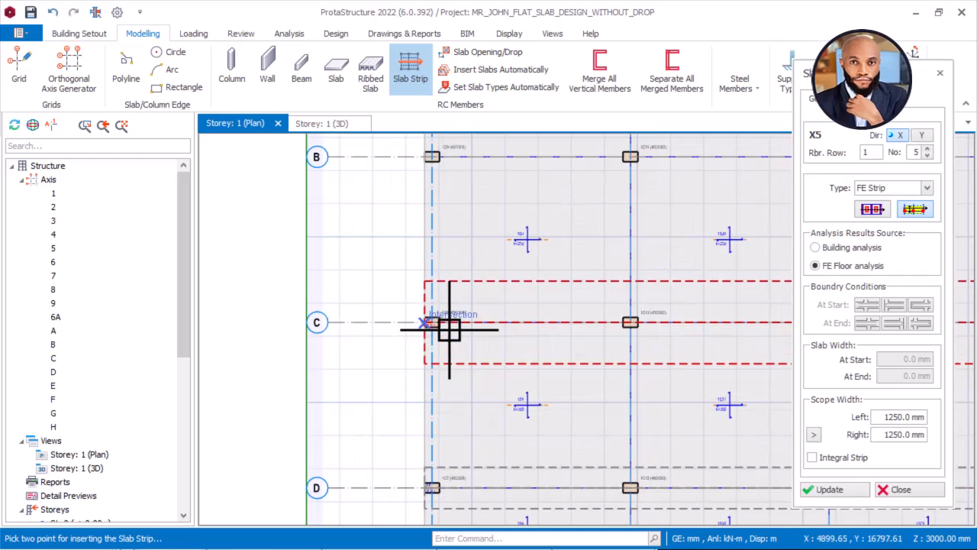
pyautogui.press('Escape')
pyautogui.rightClick(355, 206)
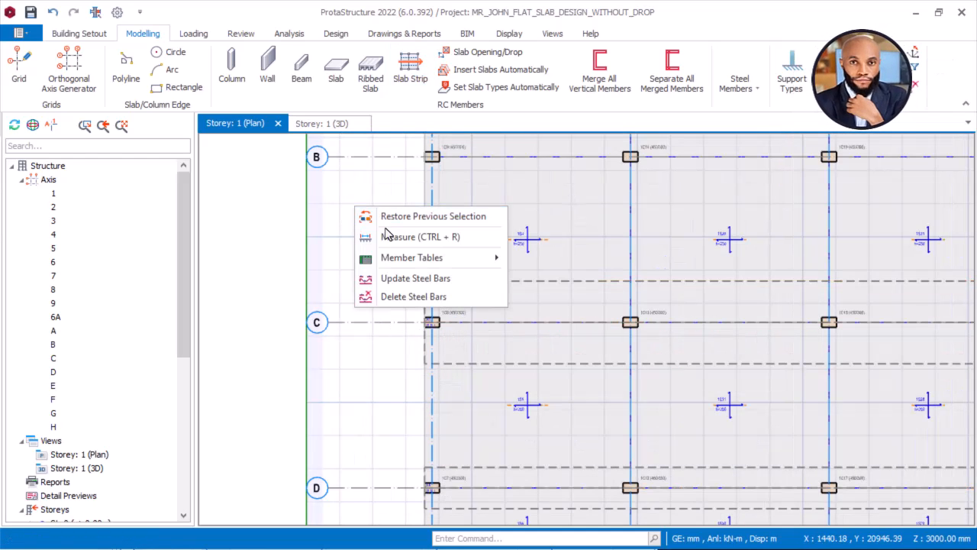
pyautogui.click(384, 231)
pyautogui.scroll(3, 423, 301)
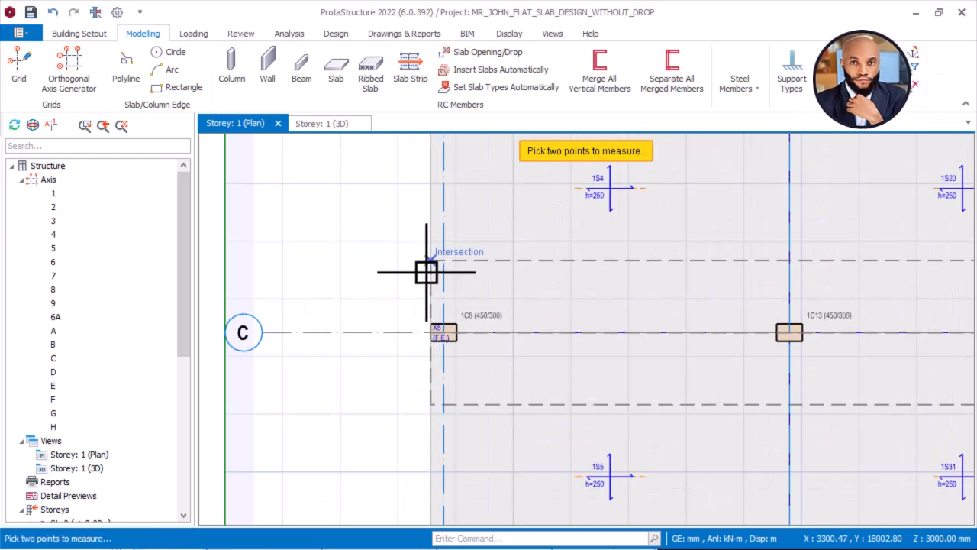
pyautogui.click(418, 398)
pyautogui.scroll(2, 445, 279)
pyautogui.scroll(-7, 371, 283)
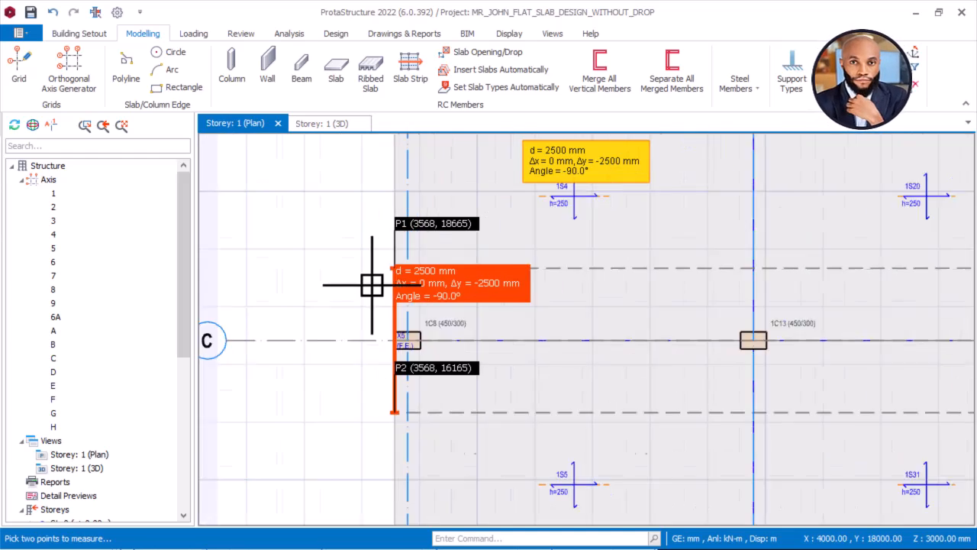
pyautogui.scroll(3, 356, 290)
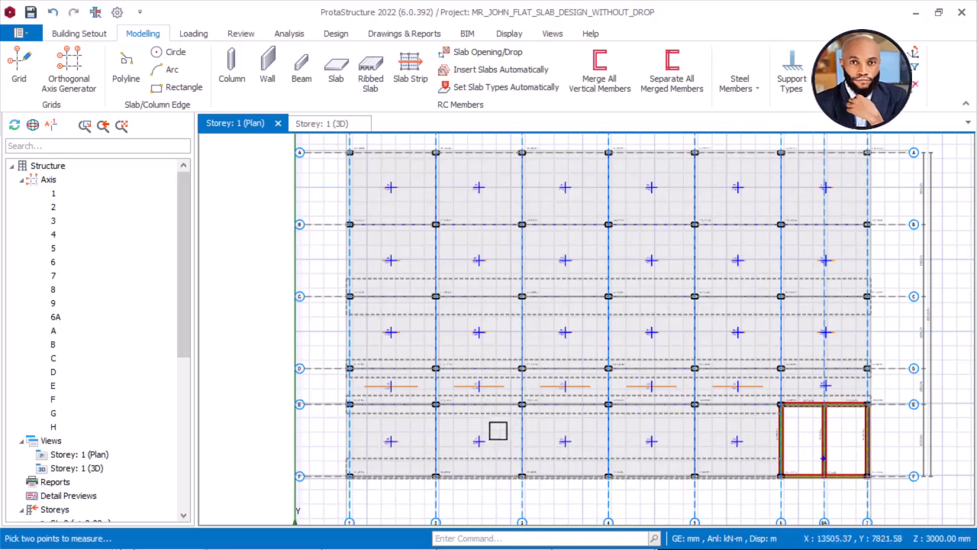
# Switch to the AutoCAD flat slab plan and examine the column strip width dimension at axis B.
pyautogui.press('super')
pyautogui.moveTo(556, 534)
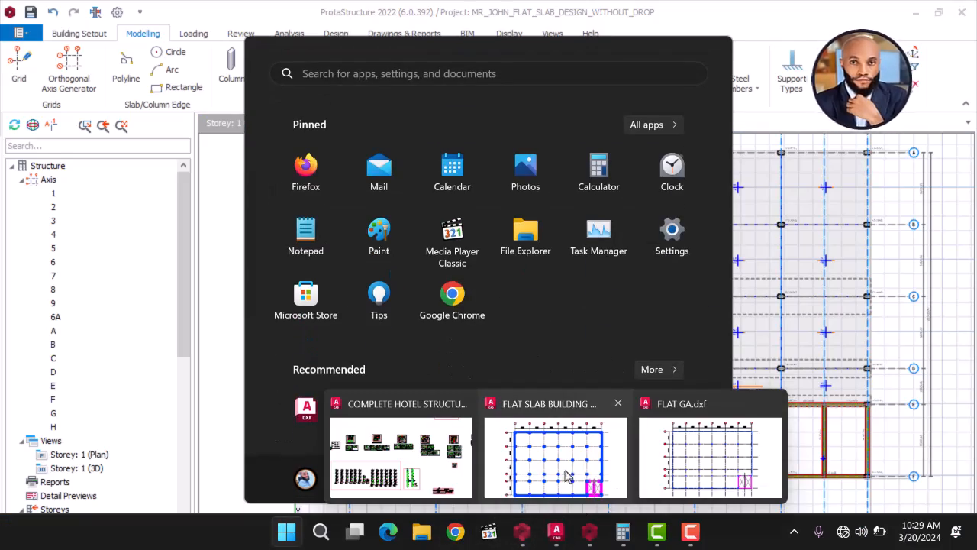
pyautogui.click(572, 470)
pyautogui.scroll(-5, 589, 262)
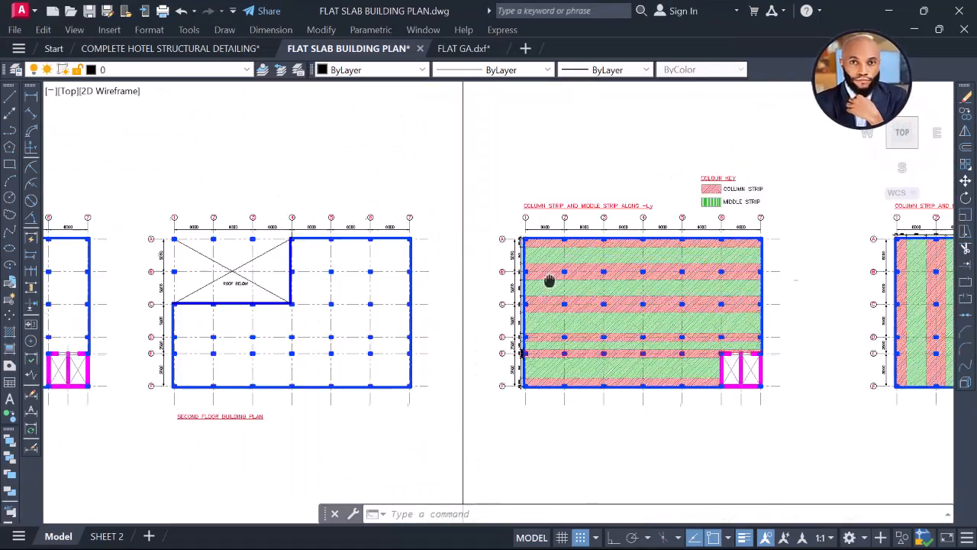
pyautogui.scroll(6, 388, 264)
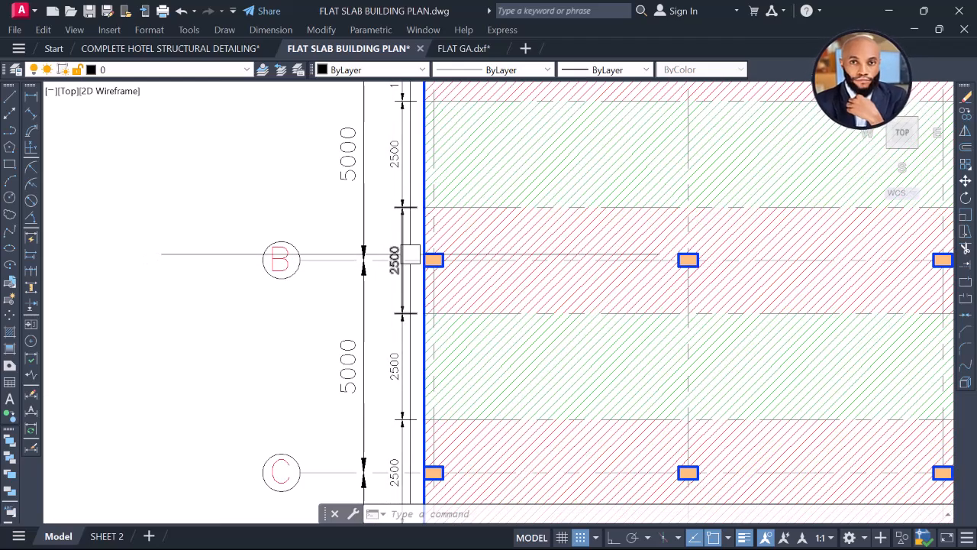
# Switch to ProtaStructure and insert the axis B FE strip between the slab's two edges, with left and right scope widths of 1250 mm.
pyautogui.press('super')
pyautogui.click(519, 535)
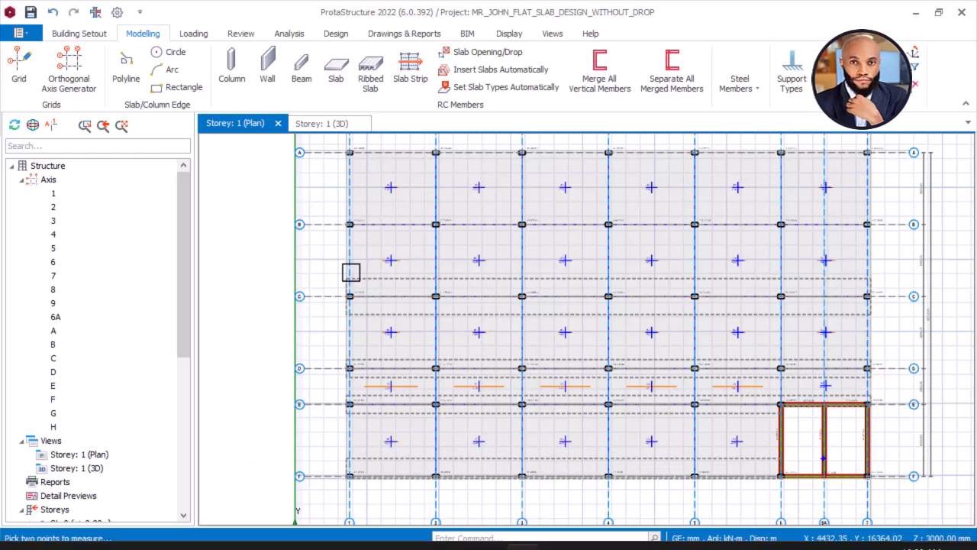
pyautogui.click(410, 73)
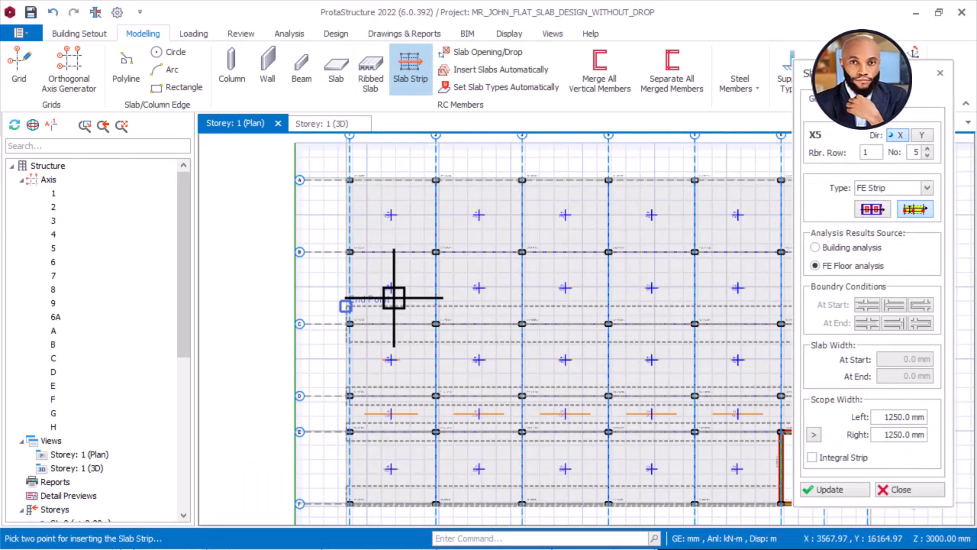
pyautogui.scroll(4, 394, 298)
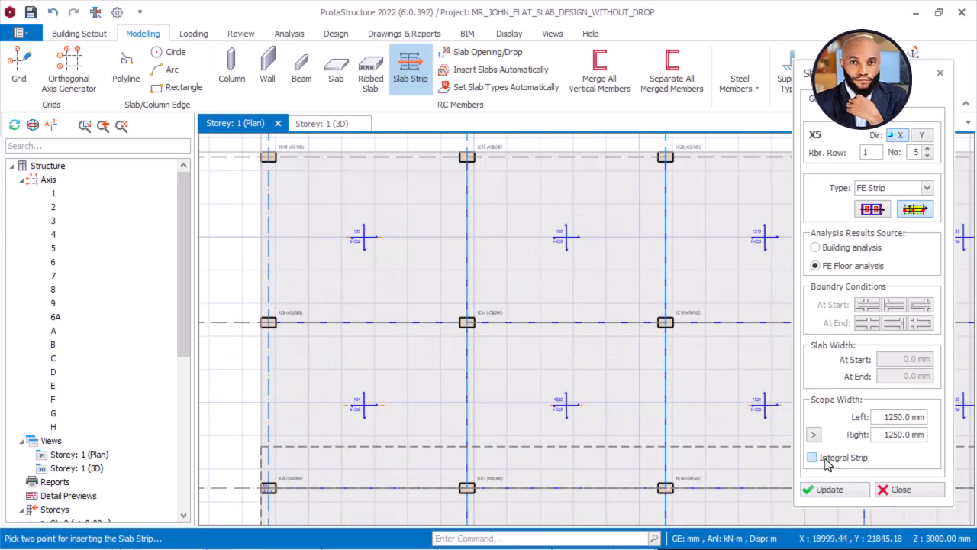
pyautogui.scroll(5, 305, 316)
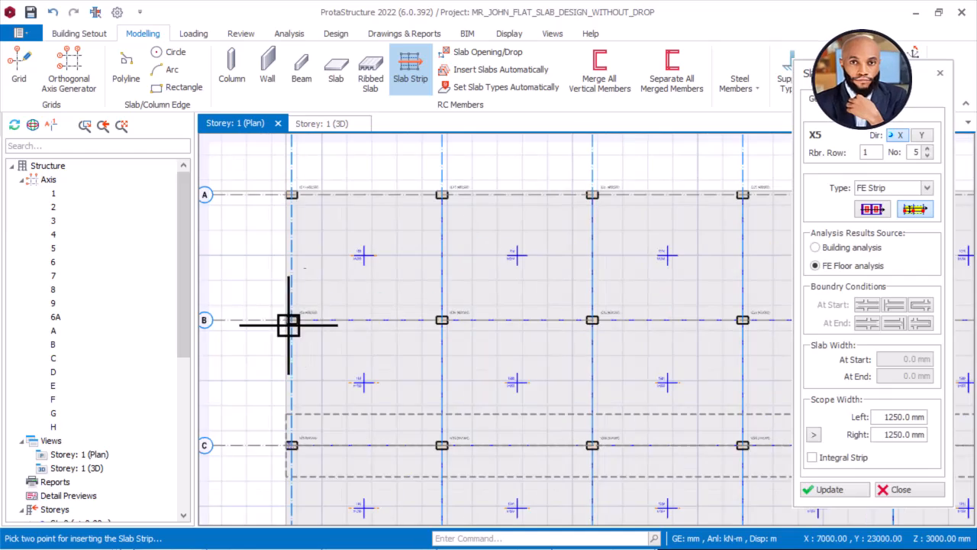
pyautogui.click(293, 302)
pyautogui.scroll(-5, 280, 291)
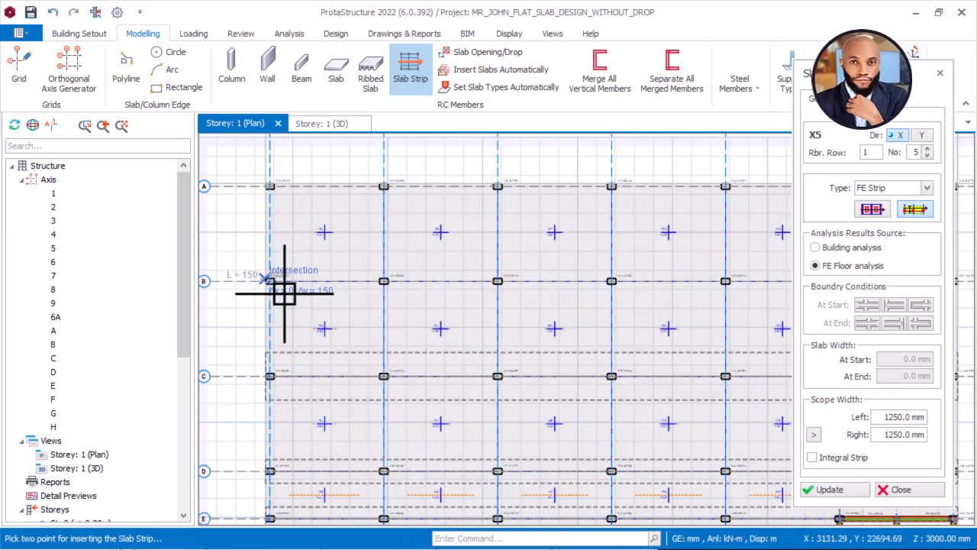
pyautogui.scroll(5, 539, 242)
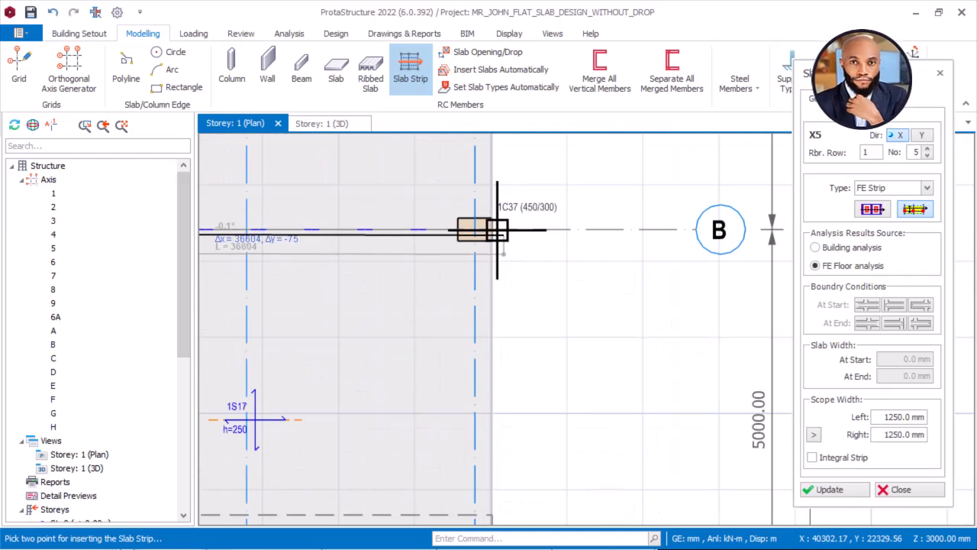
pyautogui.click(604, 261)
pyautogui.scroll(-5, 657, 316)
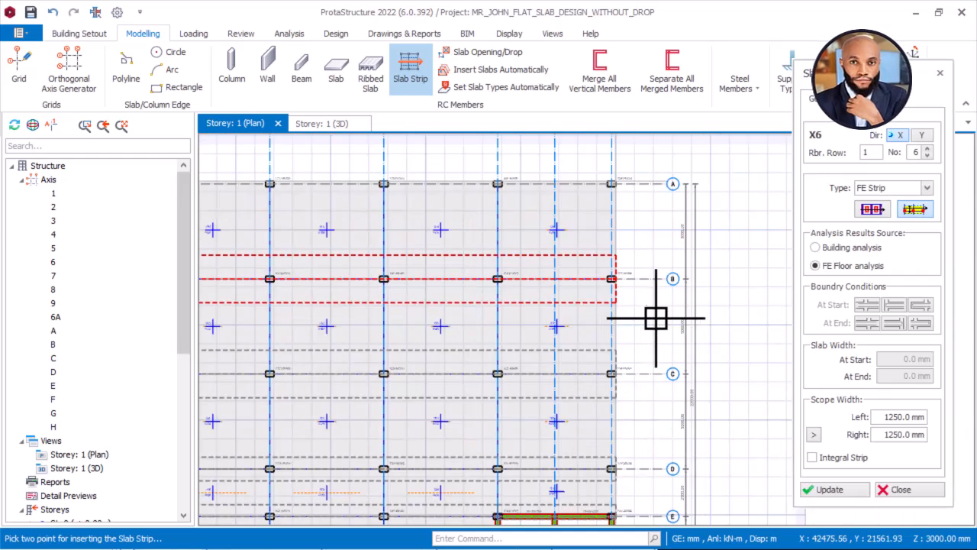
pyautogui.press('Escape')
# Examine the axis A column strip's width dimensions in the AutoCAD flat slab plan and return to the ProtaStructure Storey 1 plan.
pyautogui.scroll(3, 341, 305)
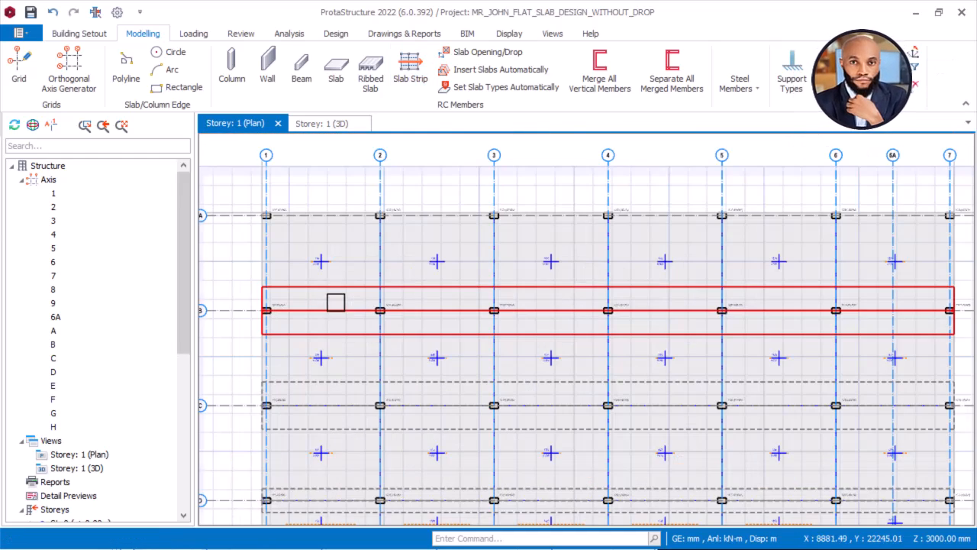
pyautogui.scroll(-2, 297, 291)
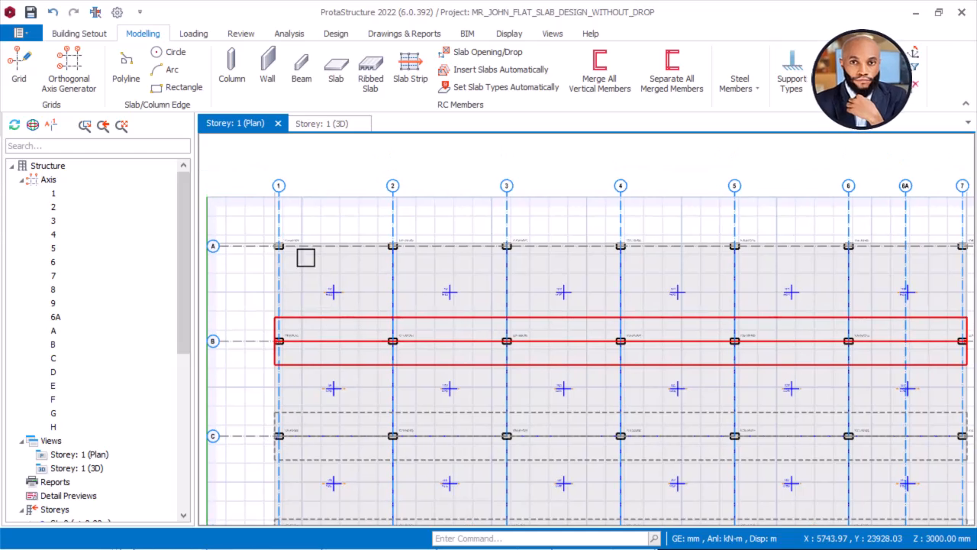
pyautogui.scroll(3, 298, 259)
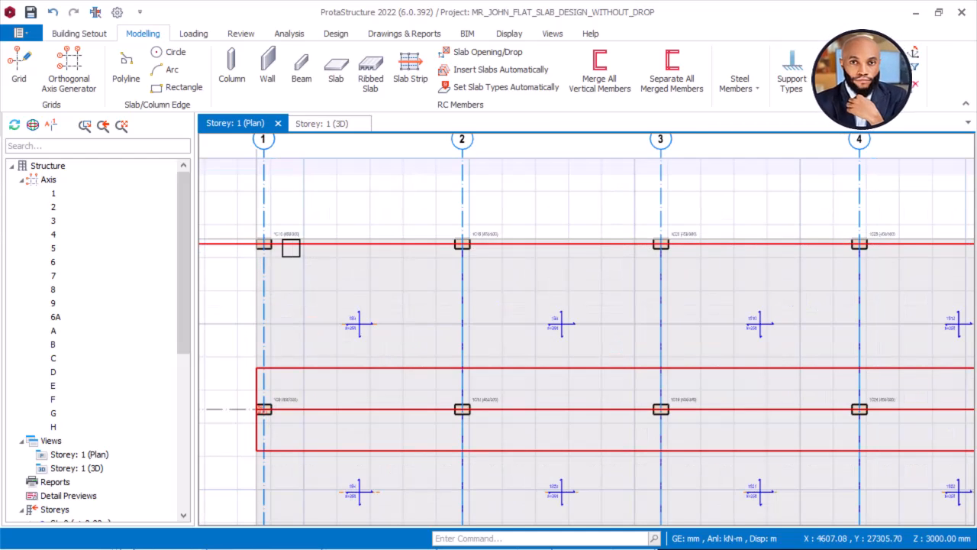
pyautogui.press('super')
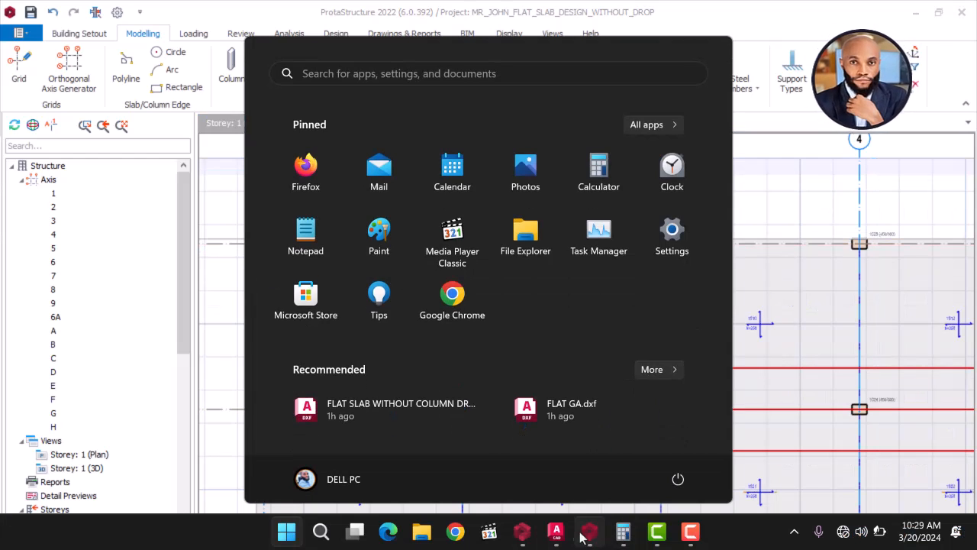
pyautogui.moveTo(561, 524)
pyautogui.click(564, 463)
pyautogui.scroll(-4, 601, 294)
pyautogui.moveTo(725, 202); pyautogui.dragTo(519, 291, button='middle')
pyautogui.scroll(4, 252, 281)
pyautogui.moveTo(200, 280); pyautogui.dragTo(326, 266, button='middle')
pyautogui.scroll(2, 326, 266)
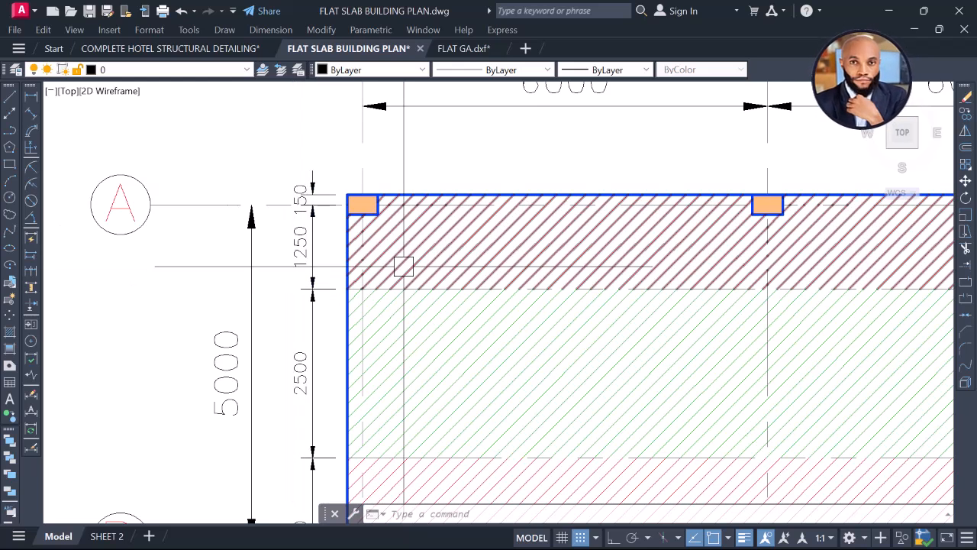
pyautogui.press('super')
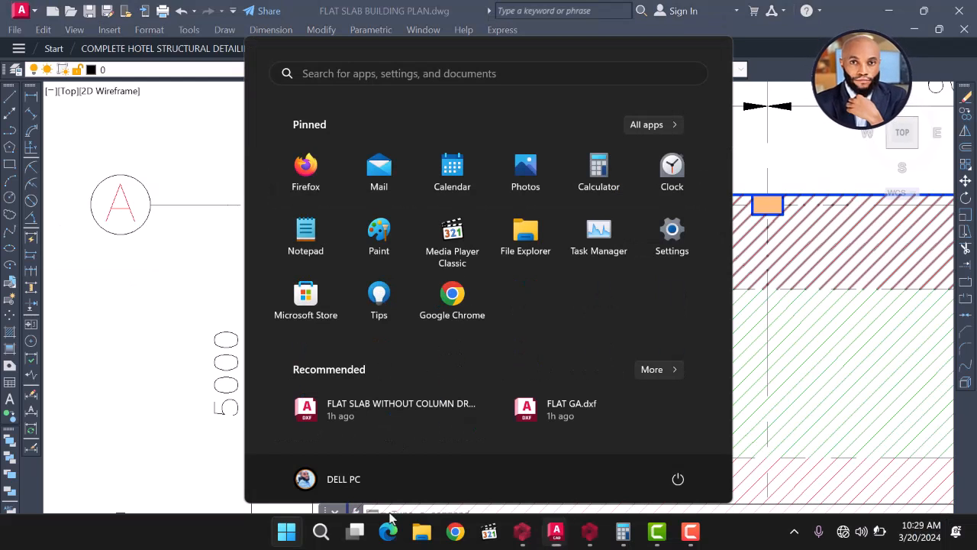
pyautogui.click(523, 531)
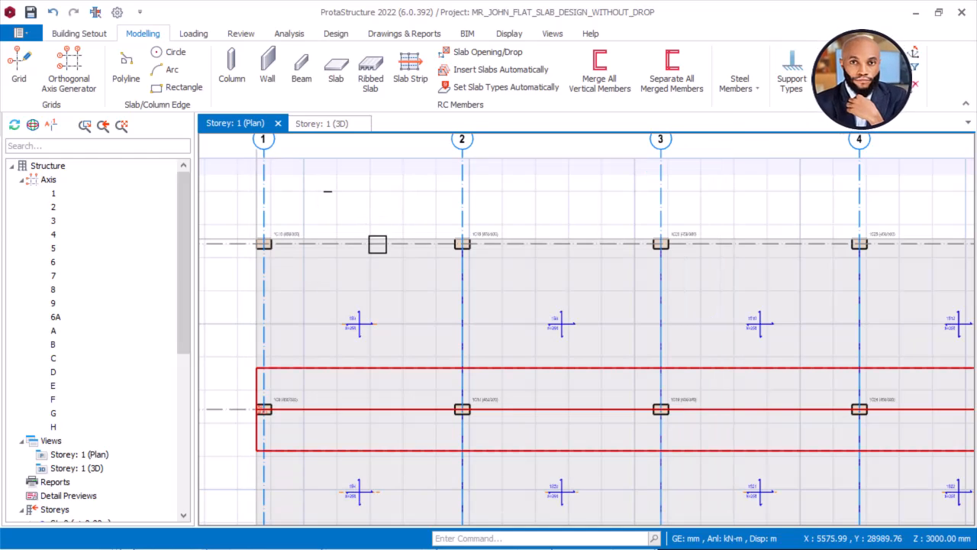
# Insert an X-direction FE slab strip along axis A over the slab's full length, with a left scope width of 150 mm.
pyautogui.click(410, 68)
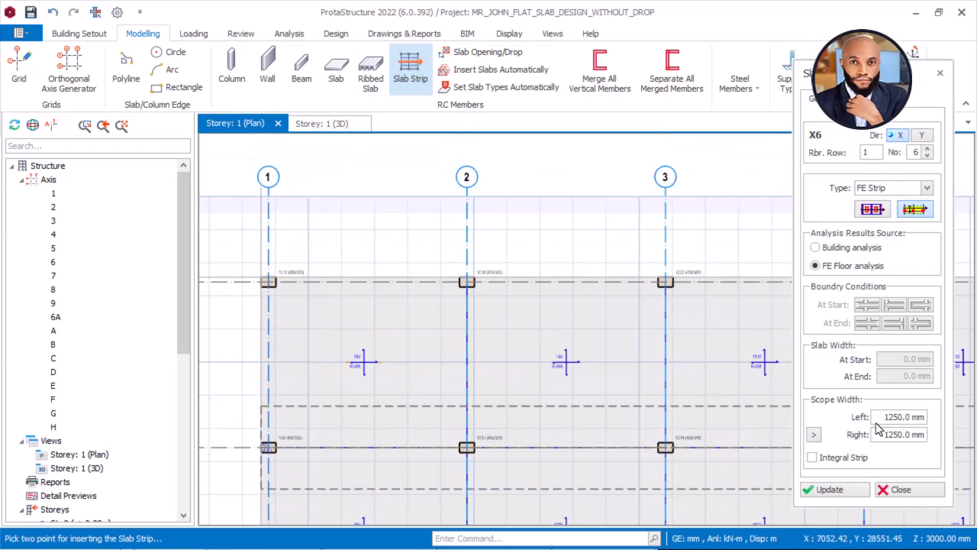
pyautogui.moveTo(886, 420); pyautogui.dragTo(957, 417)
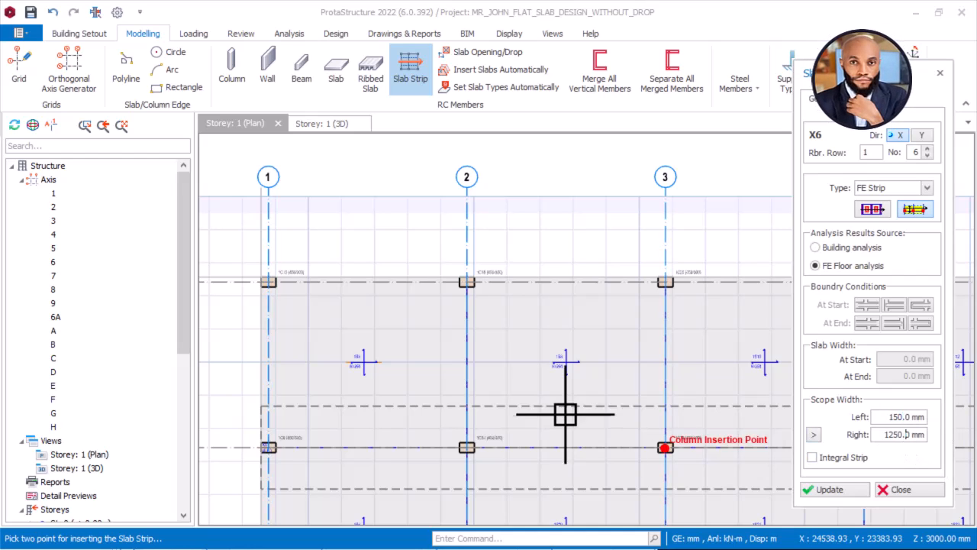
pyautogui.scroll(-2, 432, 307)
pyautogui.moveTo(359, 288); pyautogui.dragTo(320, 286, button='middle')
pyautogui.scroll(3, 342, 296)
pyautogui.moveTo(223, 303); pyautogui.dragTo(337, 298, button='middle')
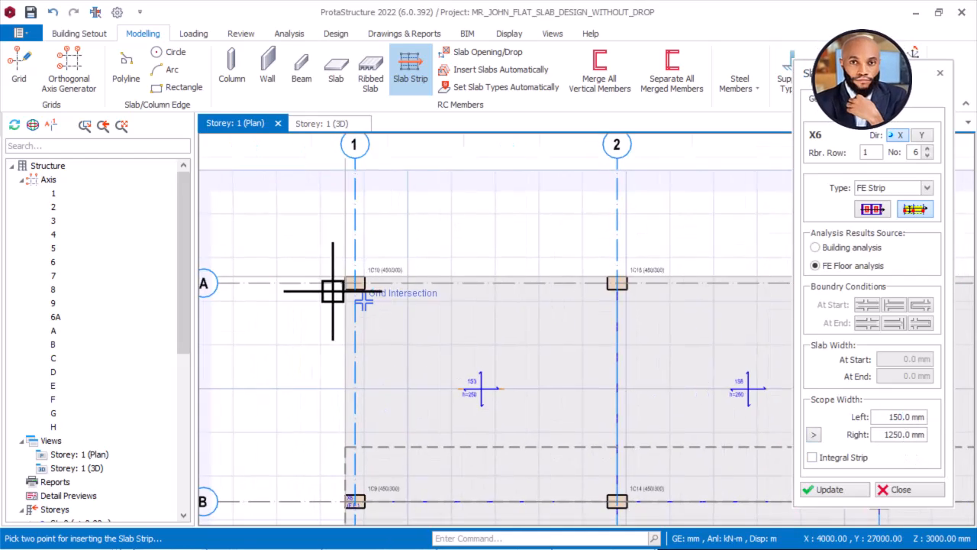
pyautogui.scroll(3, 336, 297)
pyautogui.scroll(-7, 250, 307)
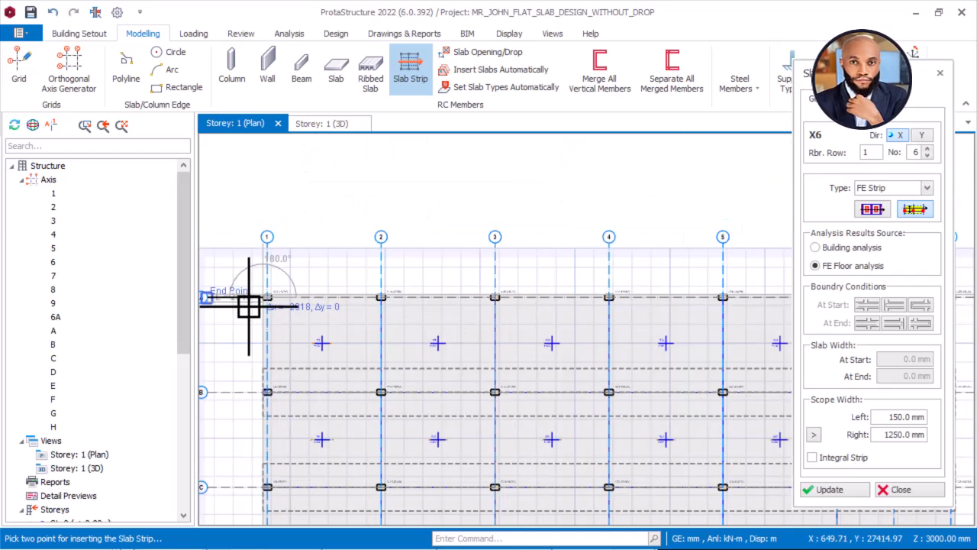
pyautogui.scroll(3, 722, 335)
pyautogui.scroll(4, 549, 280)
pyautogui.scroll(1, 535, 275)
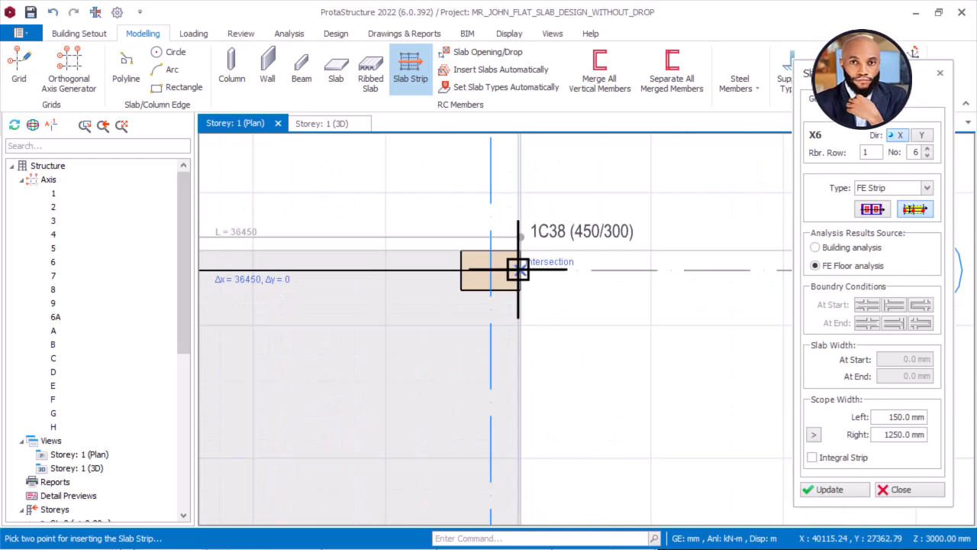
pyautogui.click(566, 281)
pyautogui.scroll(-6, 650, 267)
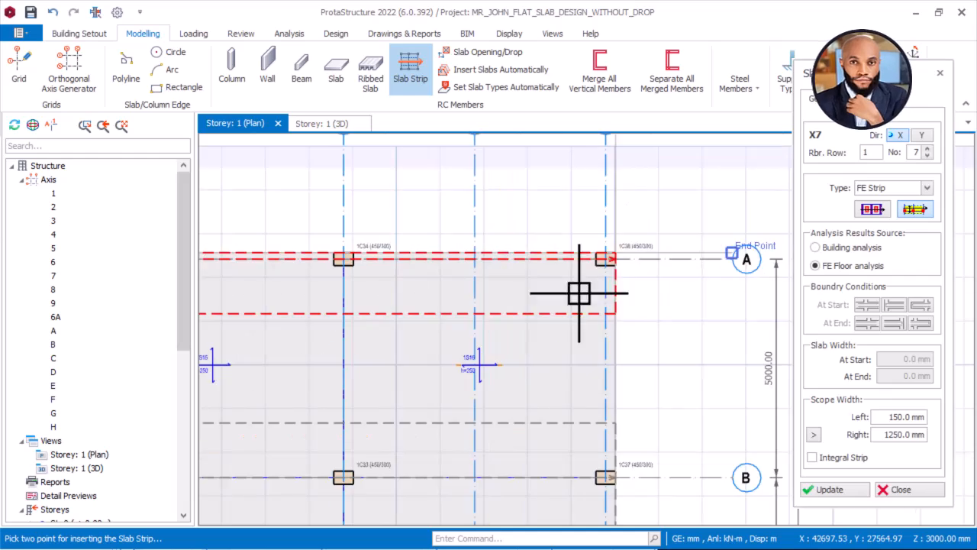
pyautogui.moveTo(557, 305); pyautogui.dragTo(718, 273, button='middle')
pyautogui.press('Escape')
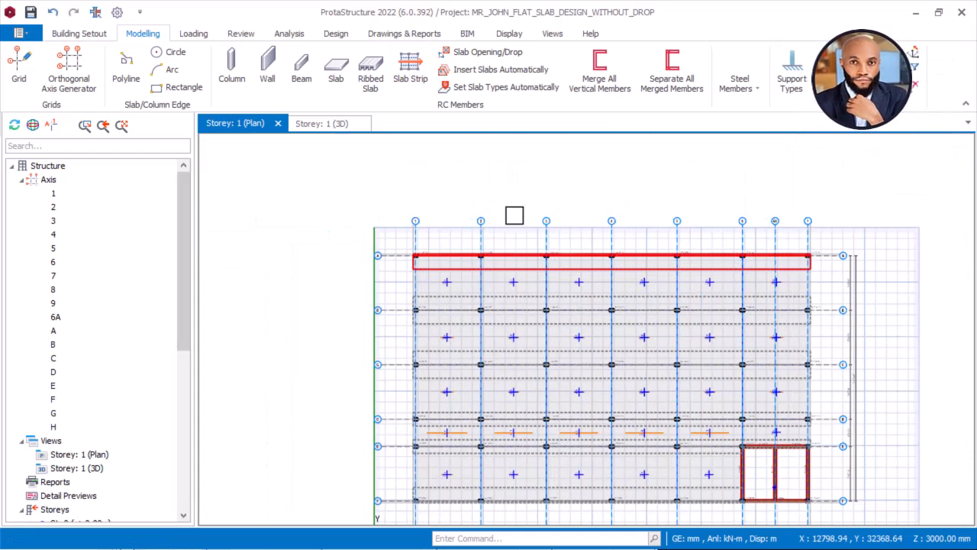
pyautogui.scroll(2, 519, 250)
pyautogui.moveTo(497, 259); pyautogui.dragTo(476, 212, button='middle')
pyautogui.scroll(-1, 434, 224)
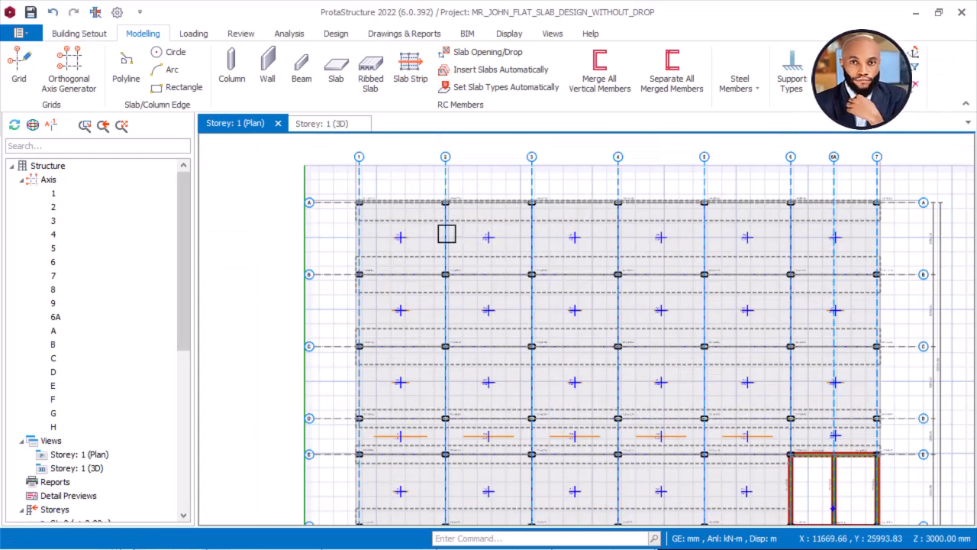
pyautogui.moveTo(481, 312); pyautogui.dragTo(455, 269, button='middle')
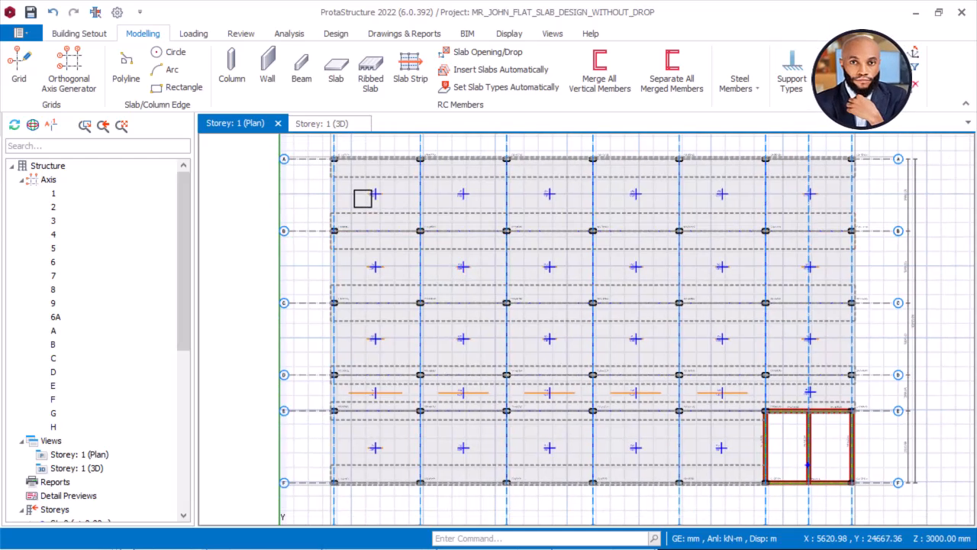
pyautogui.scroll(-1, 460, 366)
pyautogui.scroll(2, 389, 371)
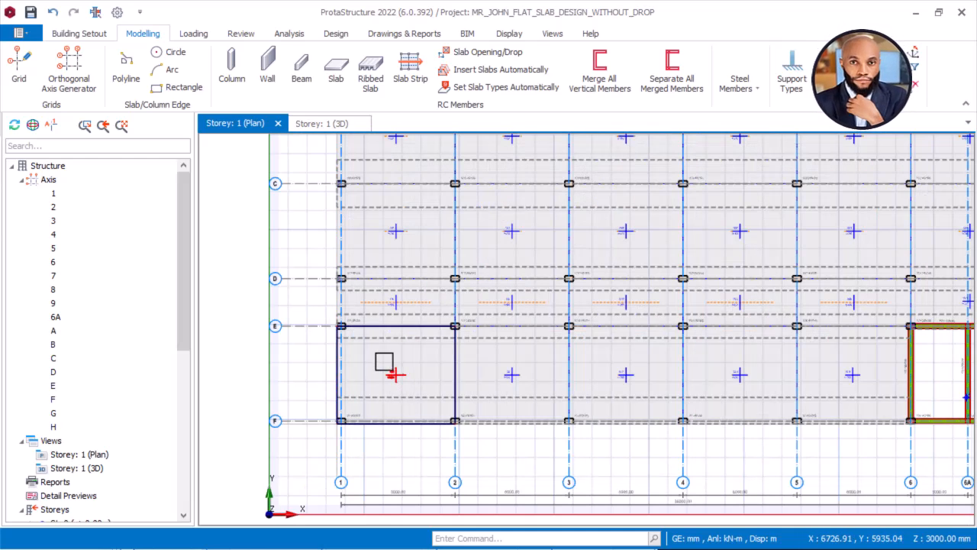
# Switch to the AutoCAD flat slab plan and examine the column and middle strip layout and widths, particularly between axes D and F.
pyautogui.press('super')
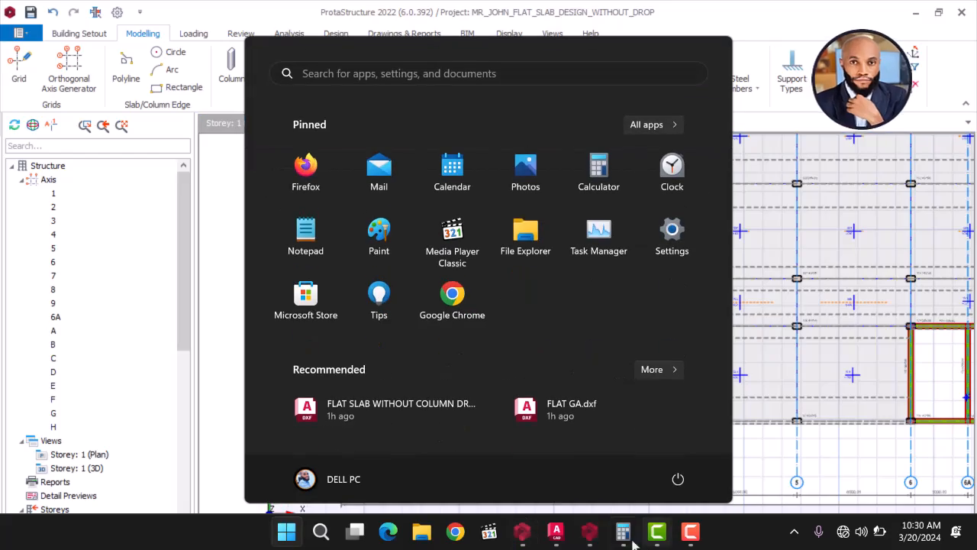
pyautogui.moveTo(556, 534)
pyautogui.click(604, 431)
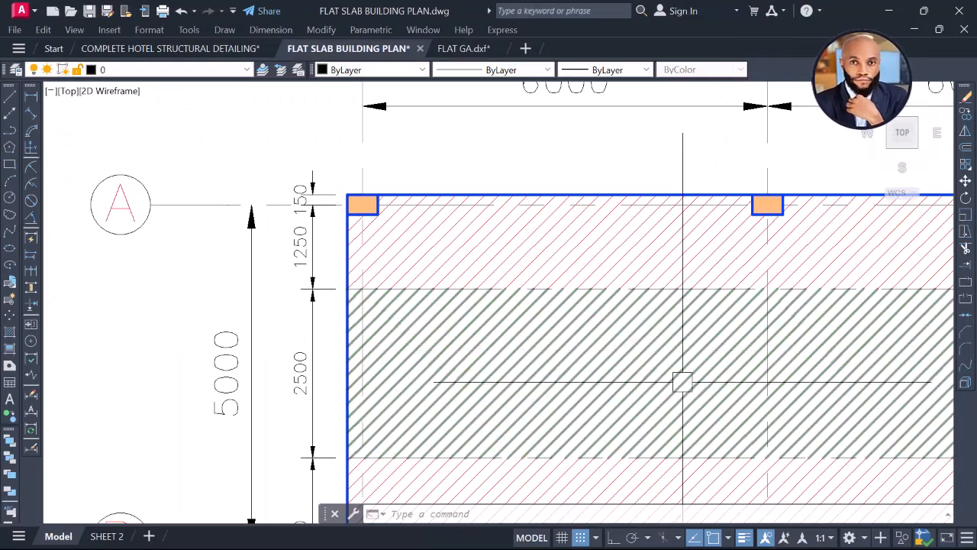
pyautogui.scroll(-6, 618, 326)
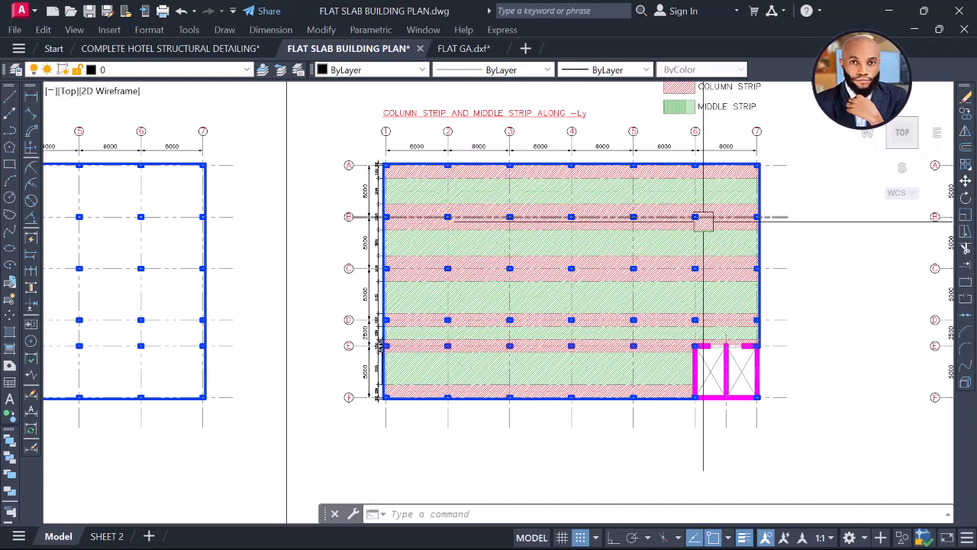
pyautogui.scroll(3, 508, 148)
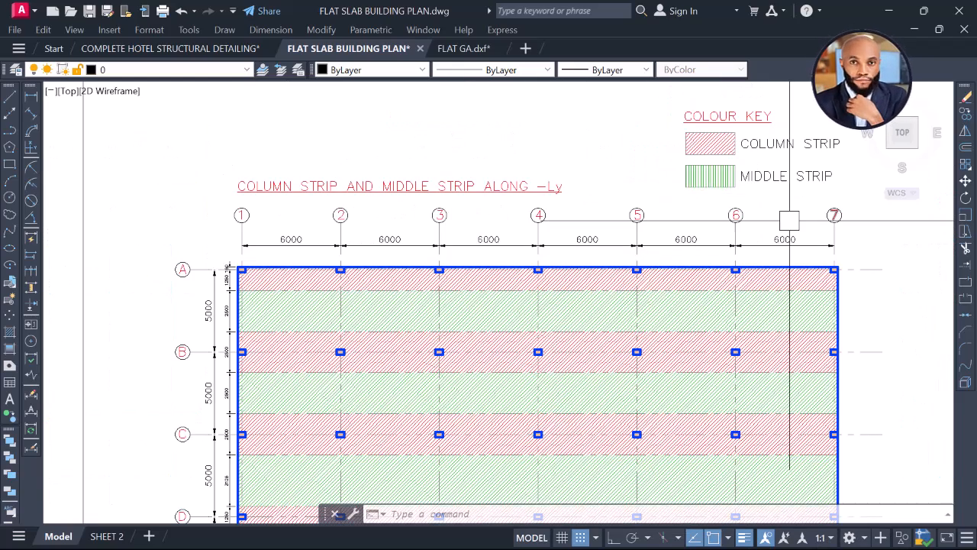
pyautogui.scroll(-4, 415, 275)
pyautogui.scroll(6, 489, 313)
pyautogui.moveTo(446, 302); pyautogui.dragTo(384, 298, button='middle')
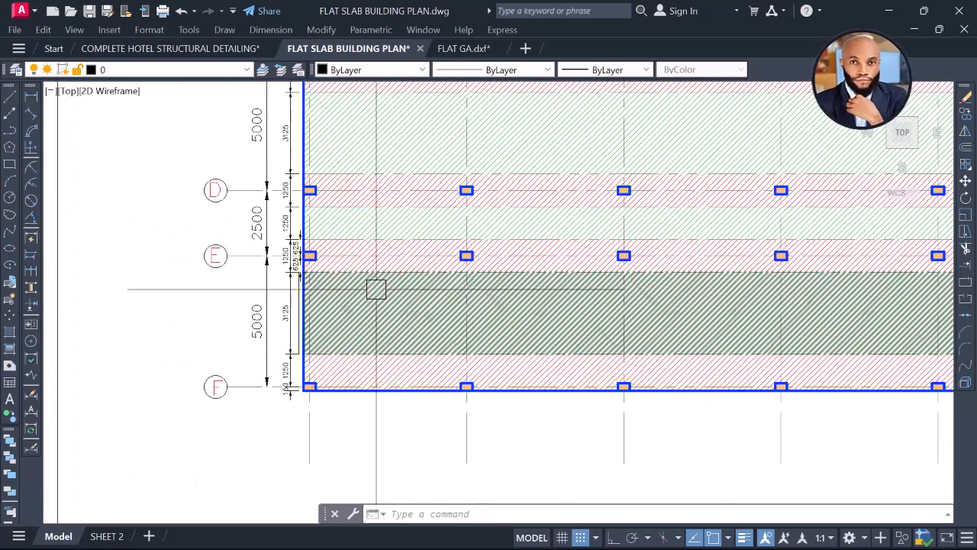
pyautogui.scroll(2, 321, 294)
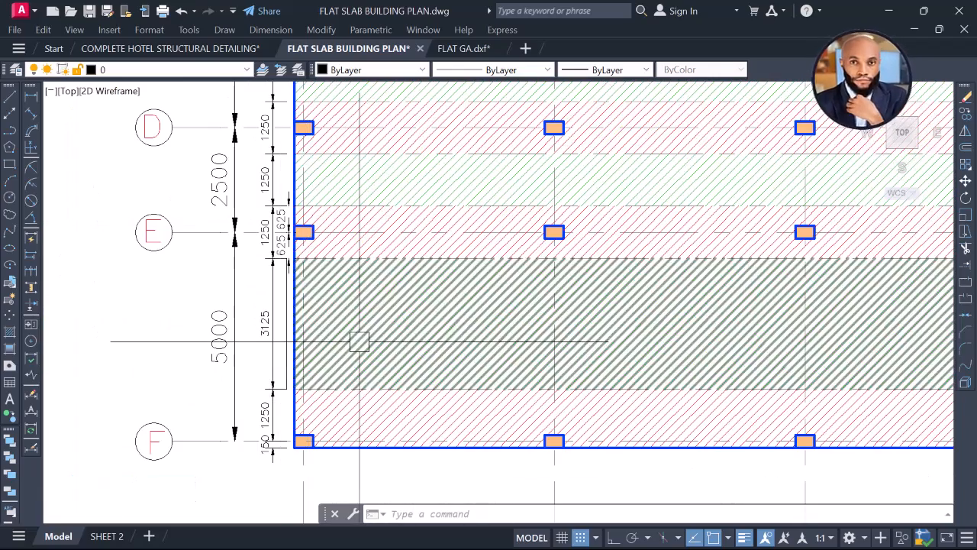
# Highlight the four middle strip hatches between axes B and F, and clear the selection.
pyautogui.click(412, 344)
pyautogui.click(419, 196)
pyautogui.scroll(-3, 423, 372)
pyautogui.click(435, 241)
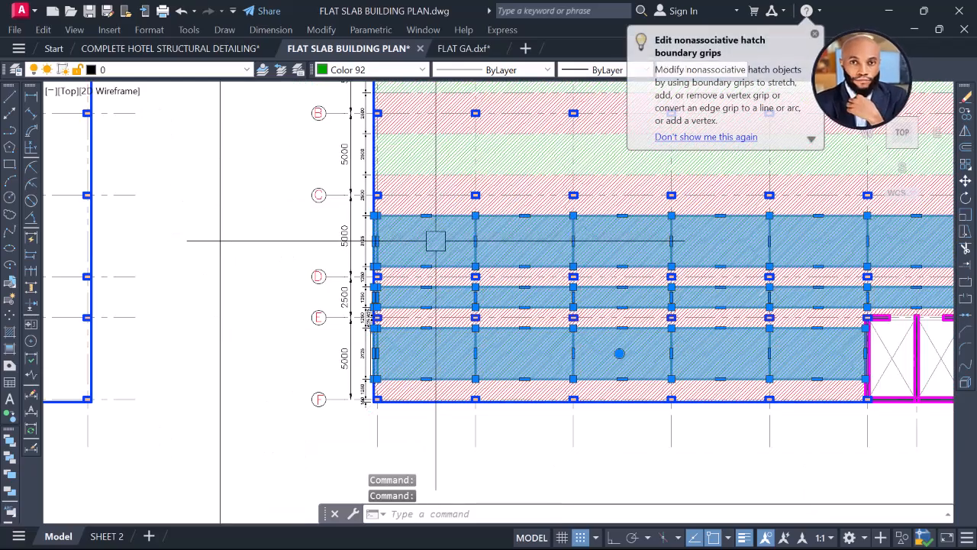
pyautogui.click(443, 148)
pyautogui.scroll(-2, 630, 255)
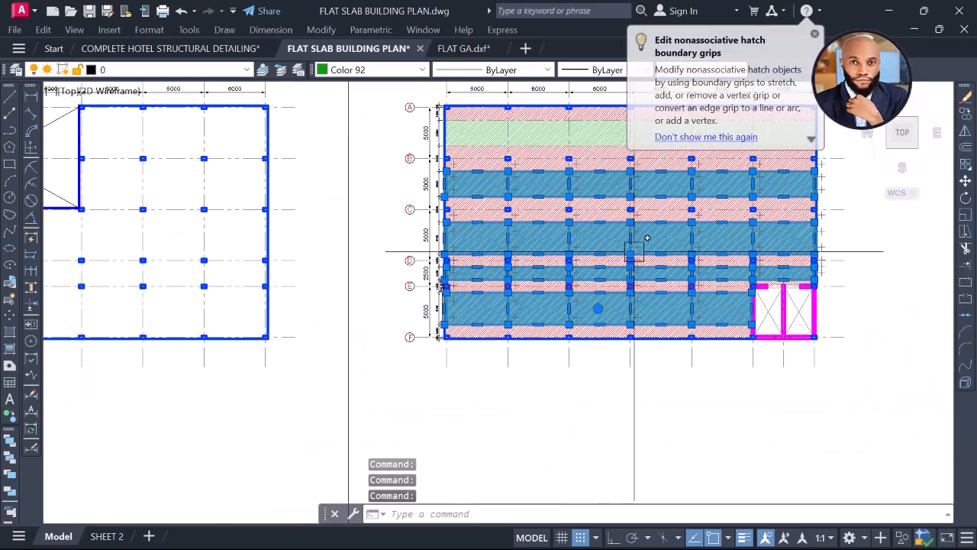
pyautogui.press('Escape')
# Add a vertical linear dimension from axis F to the centre of the middle strip between axes E and F.
pyautogui.scroll(2, 519, 334)
pyautogui.moveTo(442, 310)
pyautogui.mouseDown(button='middle')
pyautogui.moveTo(329, 284)
pyautogui.moveTo(377, 281)
pyautogui.mouseUp(button='middle')
pyautogui.scroll(4, 321, 288)
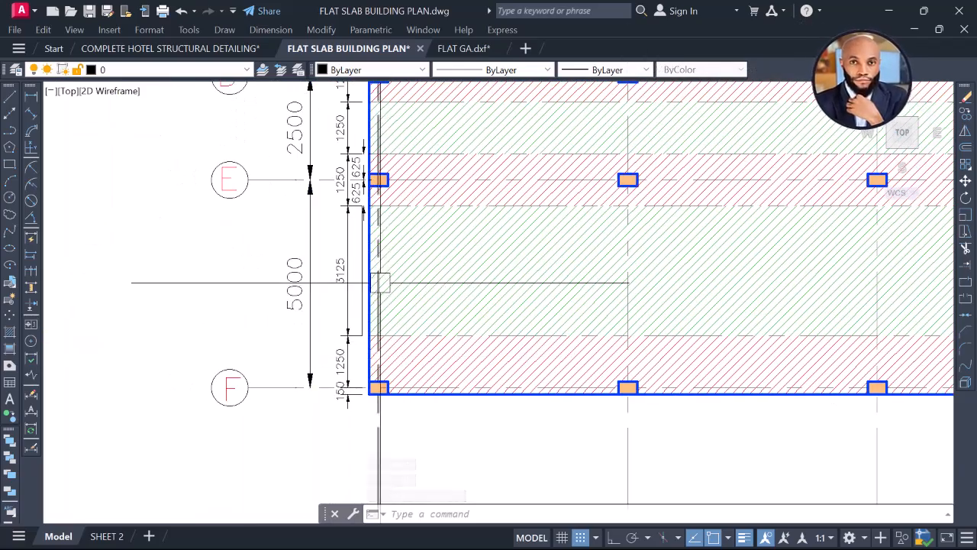
pyautogui.scroll(2, 379, 282)
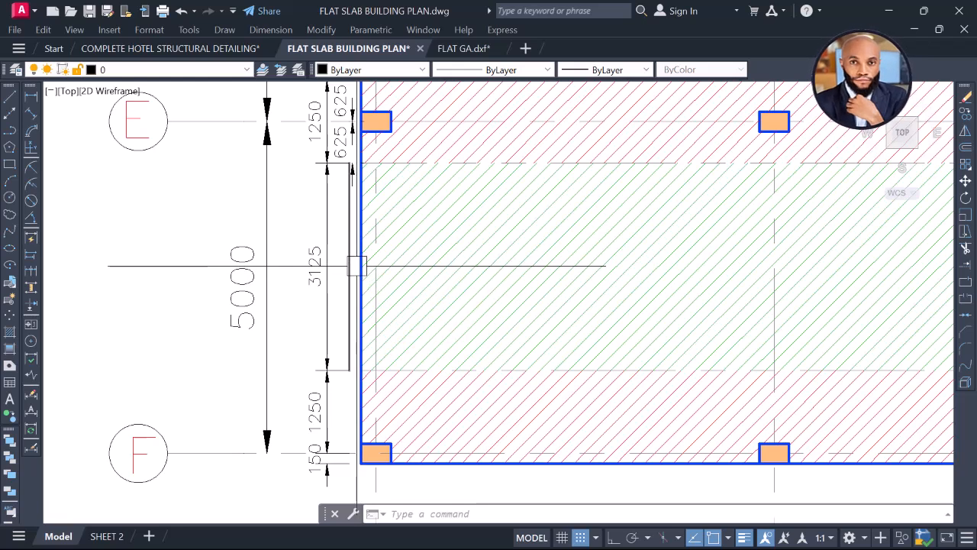
pyautogui.scroll(-4, 351, 265)
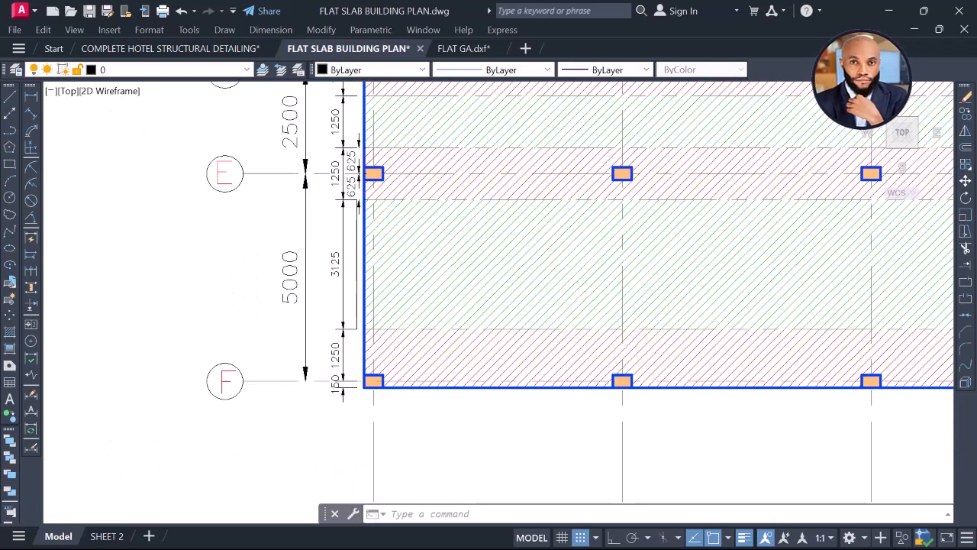
pyautogui.click(32, 97)
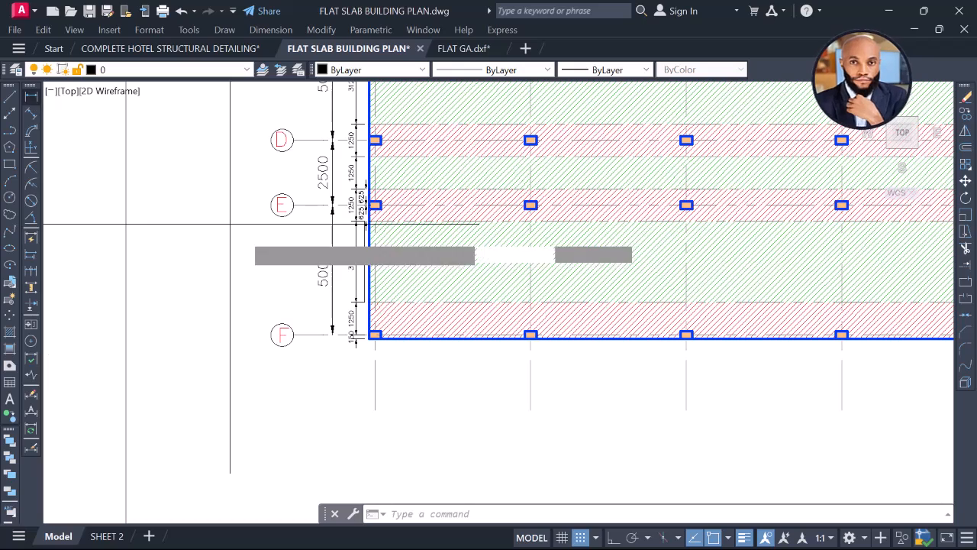
pyautogui.scroll(2, 297, 331)
pyautogui.click(323, 336)
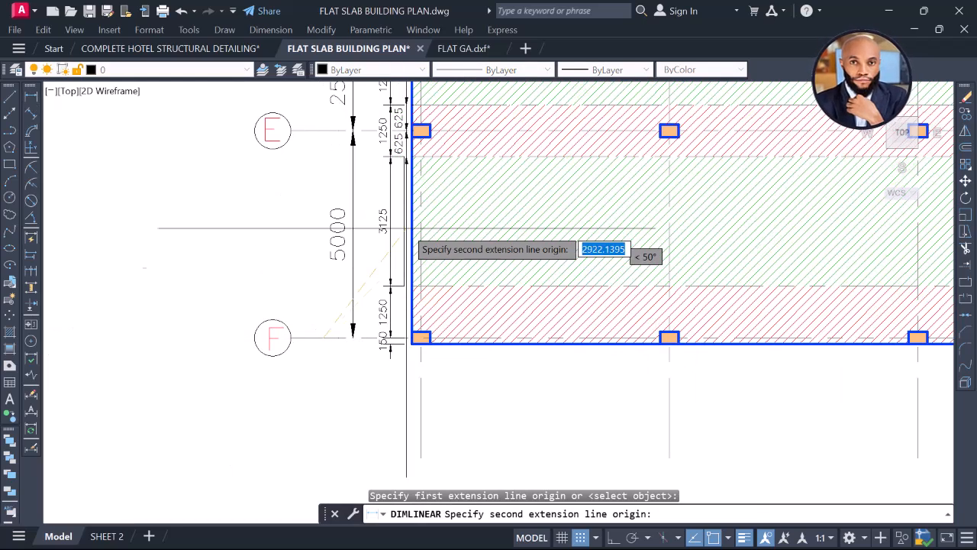
pyautogui.click(403, 221)
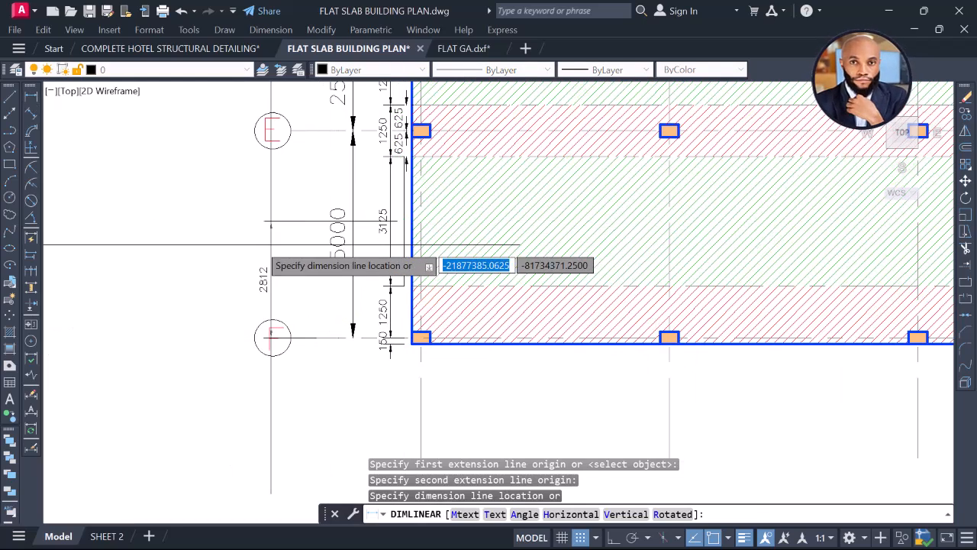
pyautogui.click(221, 284)
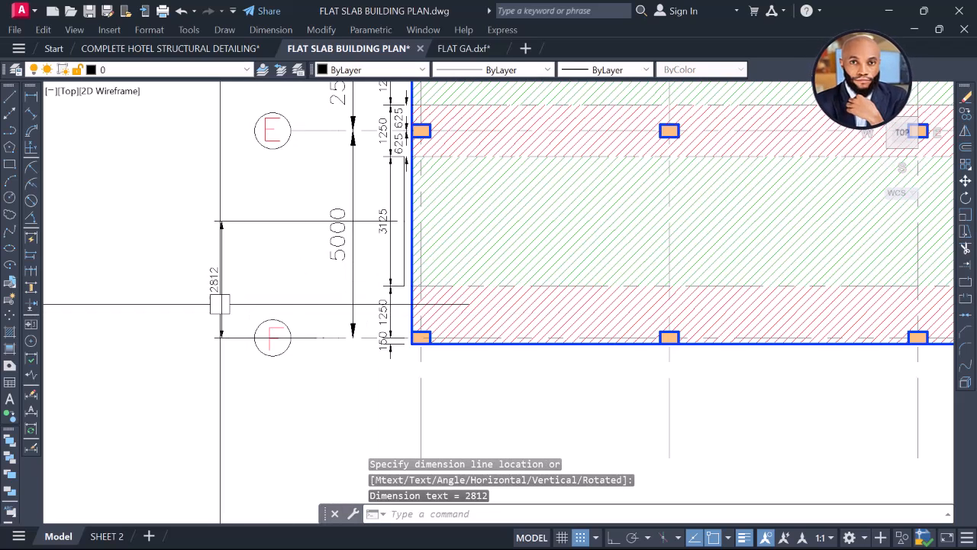
# Switch back to the ProtaStructure storey plan and bring the bay between axes E and F at axis 1 into focus.
pyautogui.scroll(2, 220, 304)
pyautogui.scroll(-2, 255, 245)
pyautogui.scroll(-2, 329, 243)
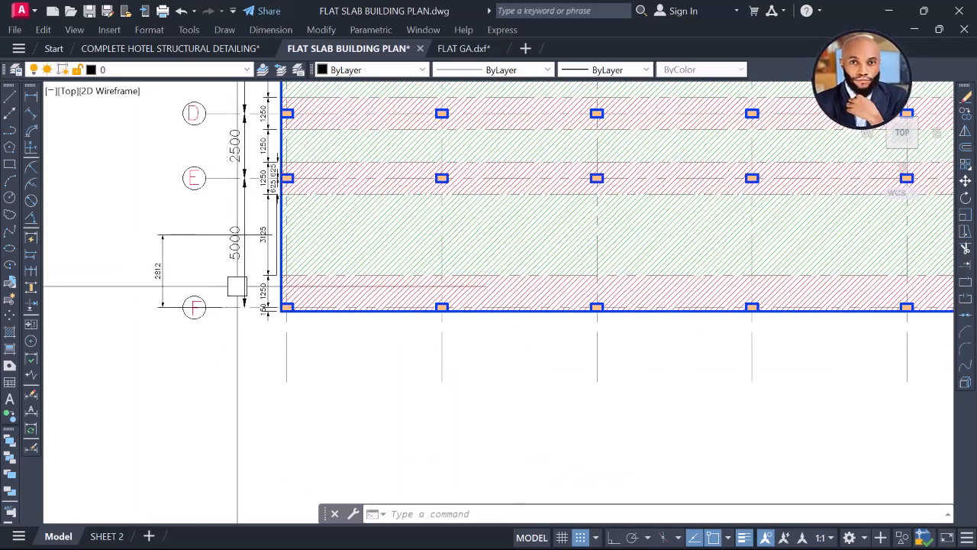
pyautogui.press('super')
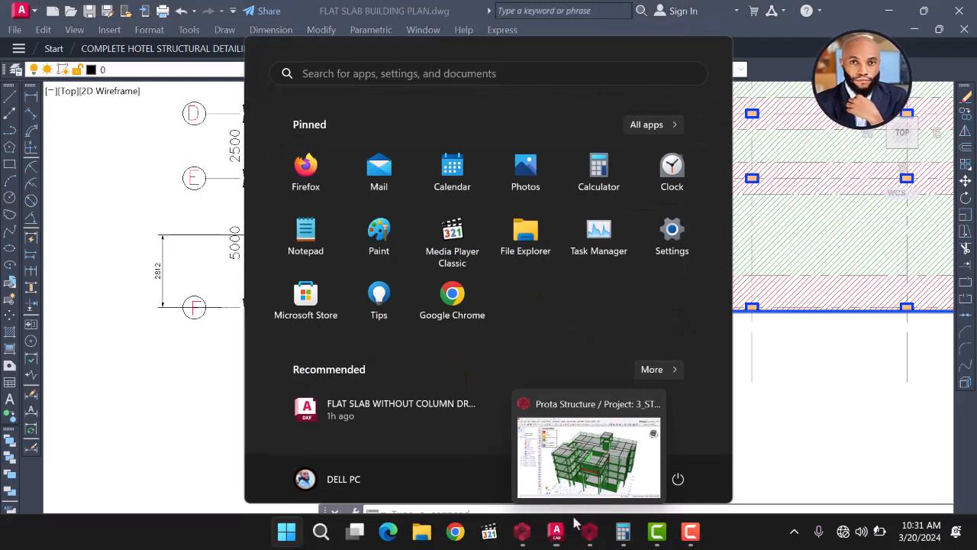
pyautogui.click(524, 533)
pyautogui.scroll(-1, 423, 349)
pyautogui.moveTo(423, 350); pyautogui.dragTo(413, 287, button='middle')
pyautogui.scroll(2, 413, 342)
pyautogui.scroll(2, 386, 255)
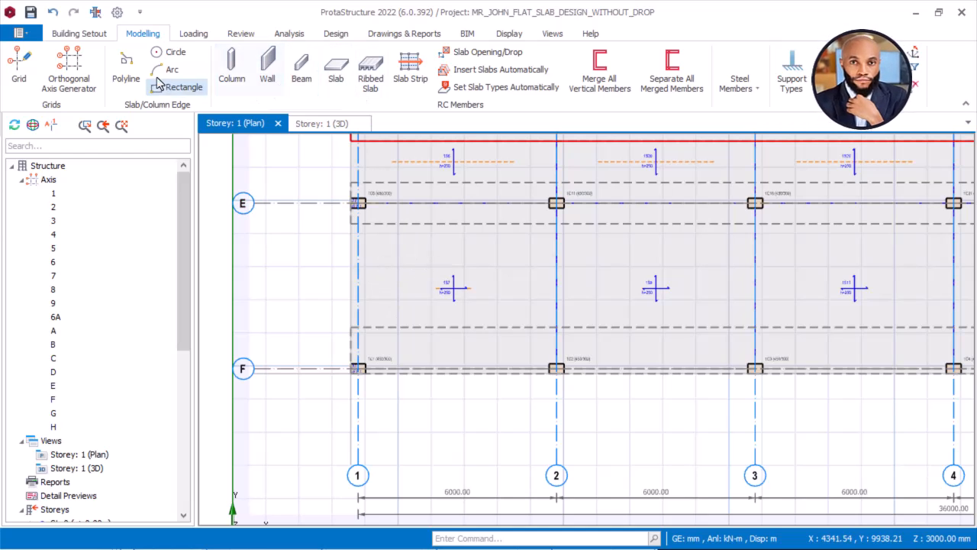
# Draw a polyline along the slab edge beside axis 1, between the facing boundaries of the strips on axes E and F.
pyautogui.click(134, 65)
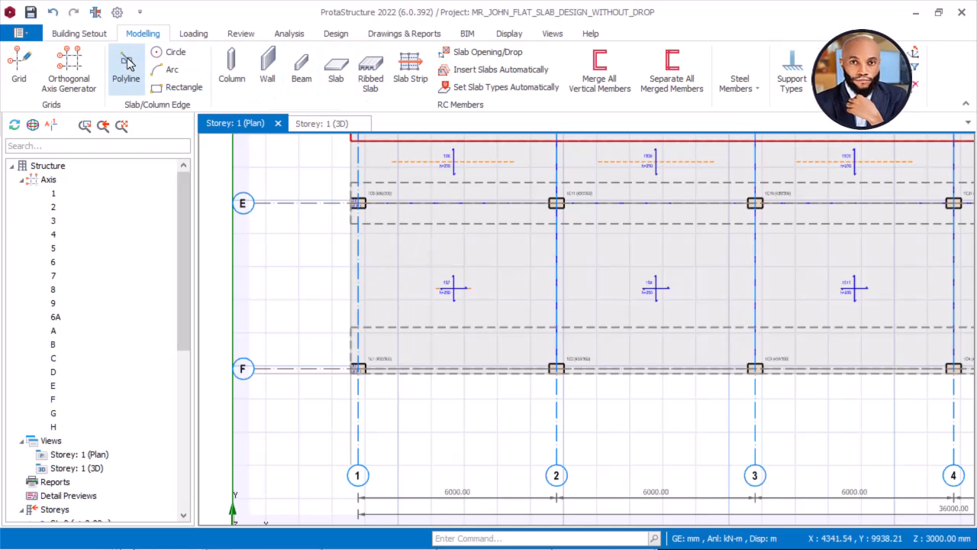
pyautogui.scroll(2, 351, 227)
pyautogui.click(355, 223)
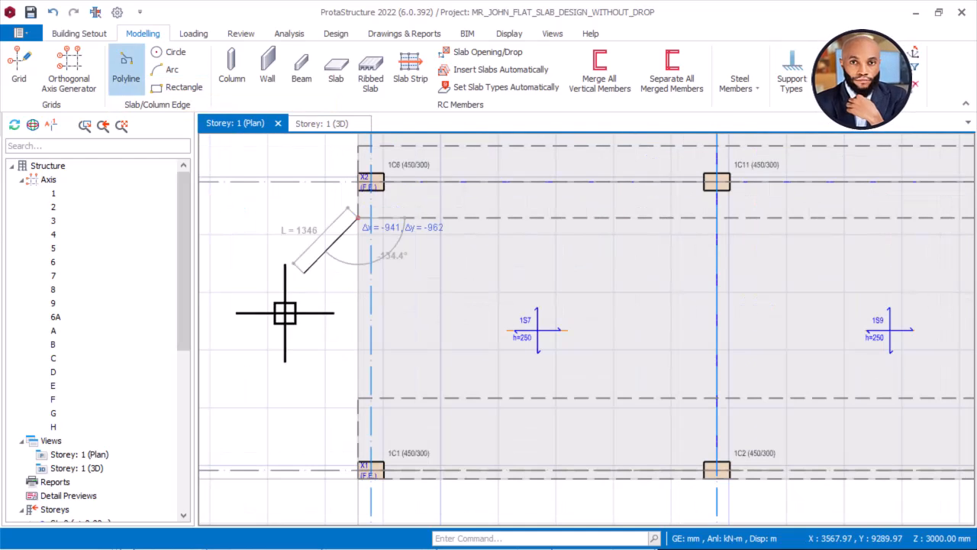
pyautogui.click(296, 361)
pyautogui.rightClick(310, 321)
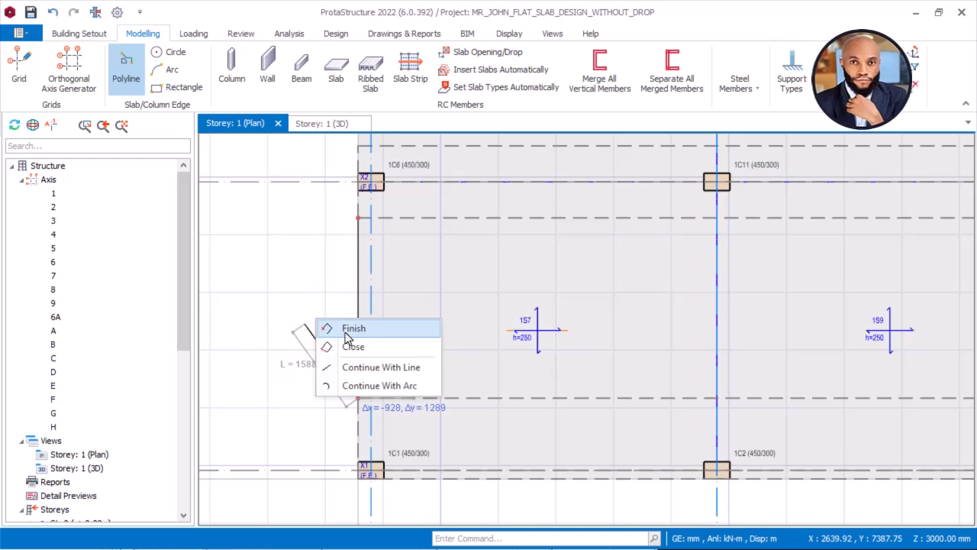
pyautogui.click(321, 367)
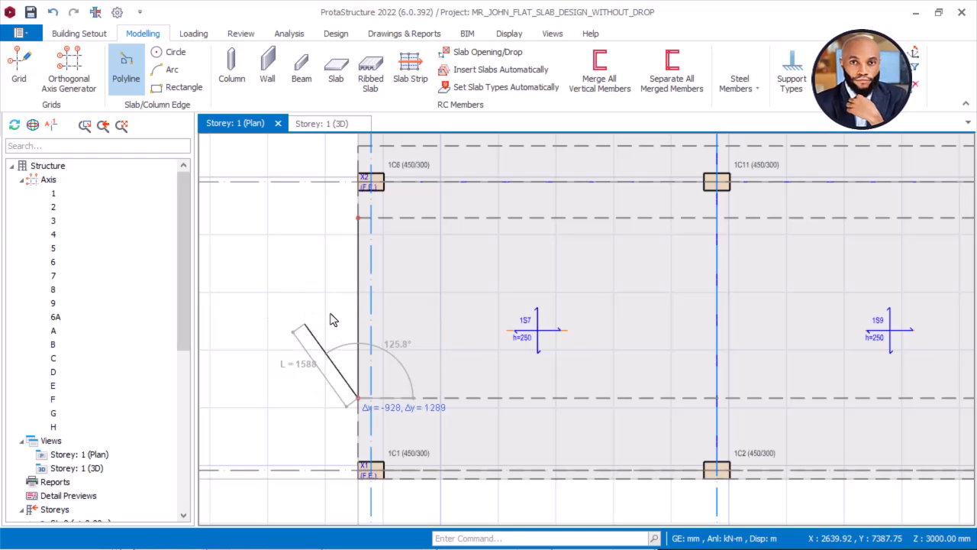
pyautogui.press('Escape')
# Offset the axis along the slab edge beside axis F to the midpoint of the helper polyline between axes E and F.
pyautogui.scroll(-1, 347, 329)
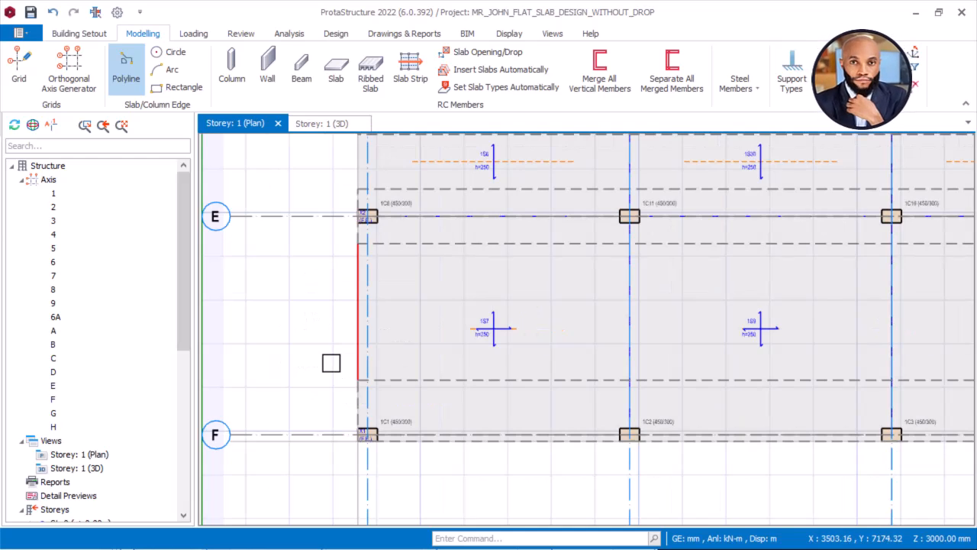
pyautogui.moveTo(328, 432); pyautogui.dragTo(334, 356, button='middle')
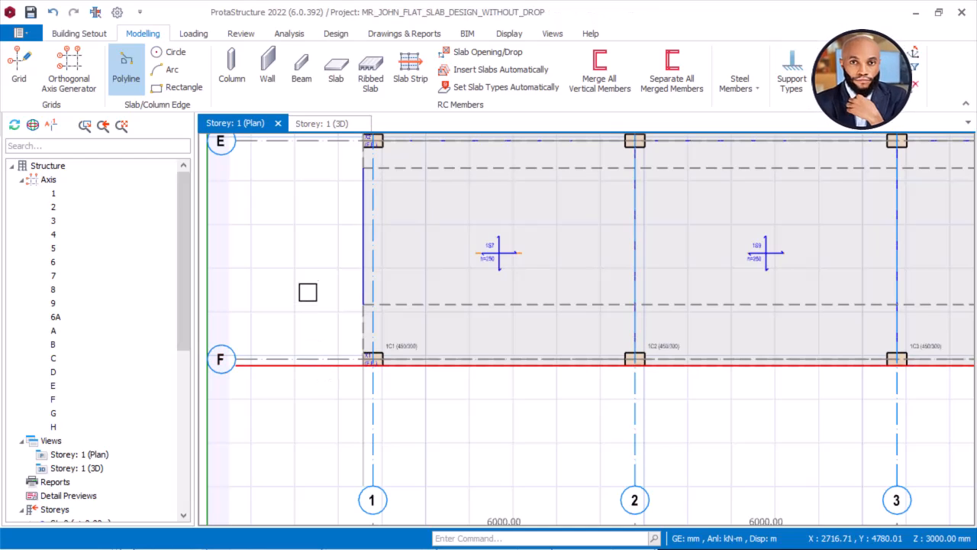
pyautogui.click(309, 365)
pyautogui.rightClick(311, 366)
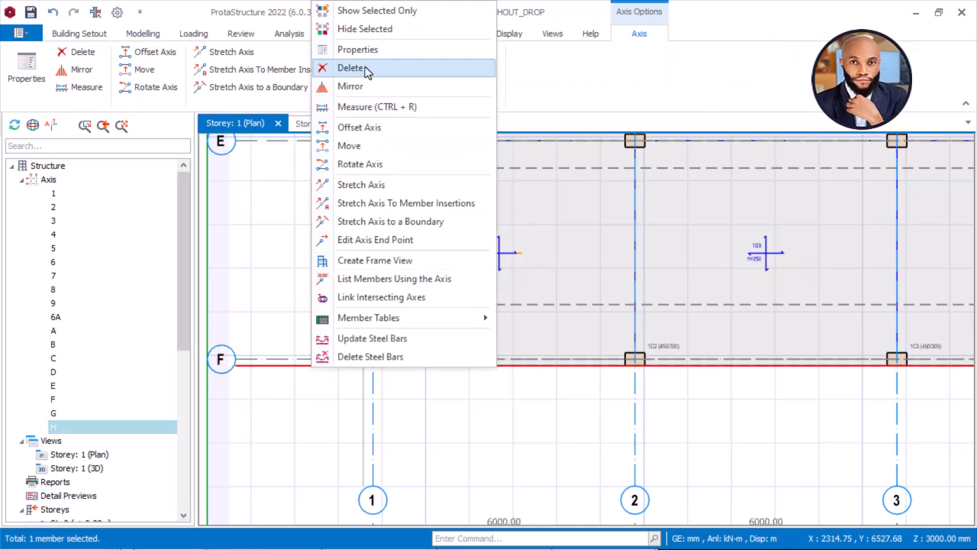
pyautogui.click(365, 134)
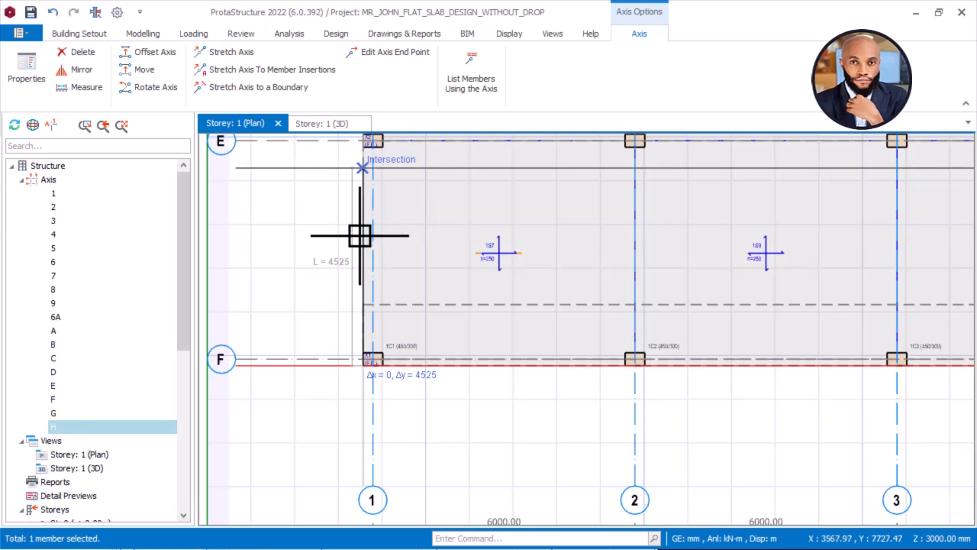
pyautogui.click(324, 278)
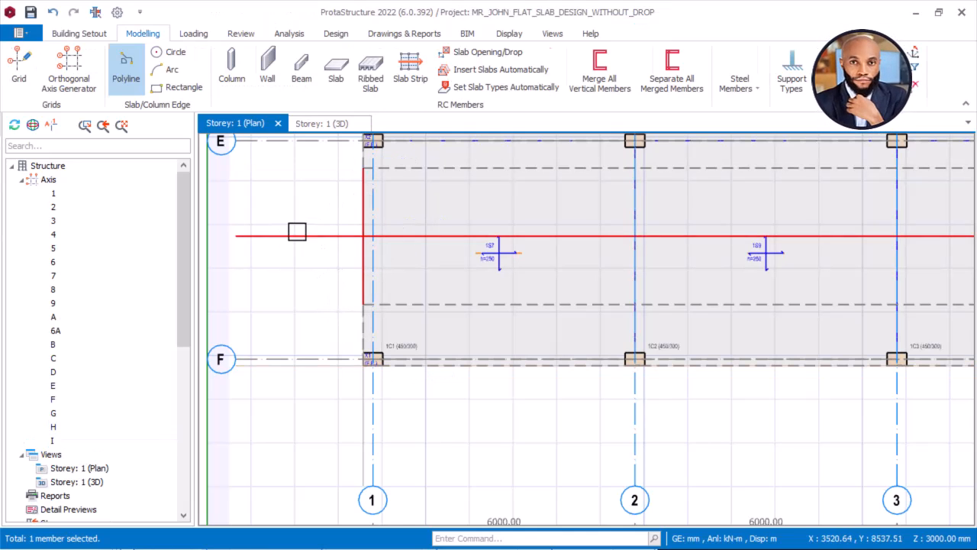
# Delete the helper polyline along the slab edge beside axis 1.
pyautogui.press('Escape')
pyautogui.rightClick(317, 198)
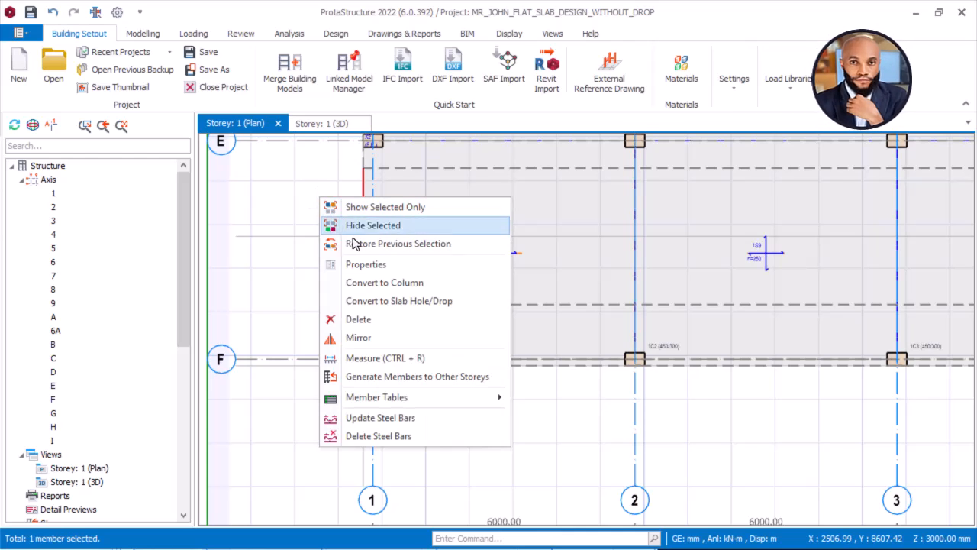
pyautogui.click(352, 319)
pyautogui.doubleClick(369, 266)
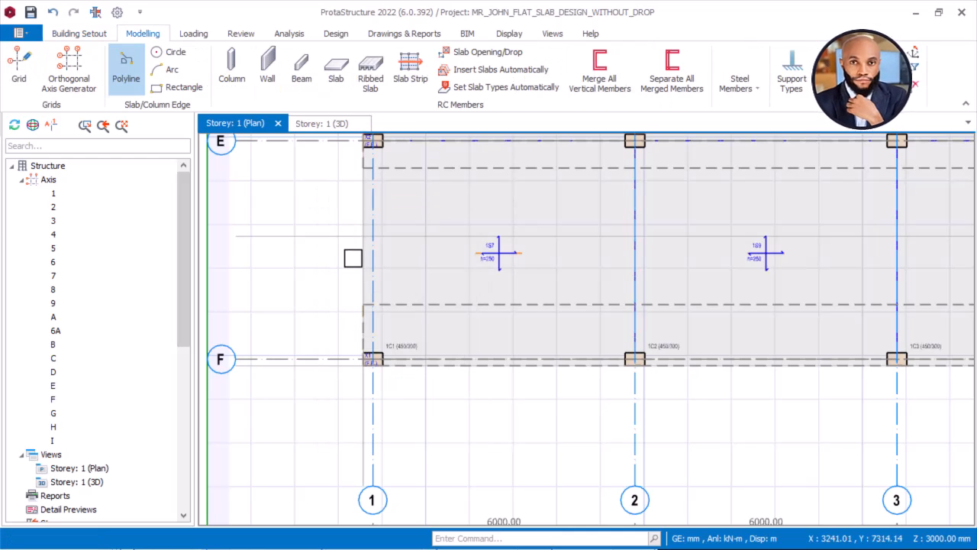
# Switch to the FLAT SLAB BUILDING PLAN drawing in AutoCAD and bring the bay between axes E and F into focus.
pyautogui.scroll(-2, 351, 256)
pyautogui.moveTo(369, 257); pyautogui.dragTo(303, 256, button='middle')
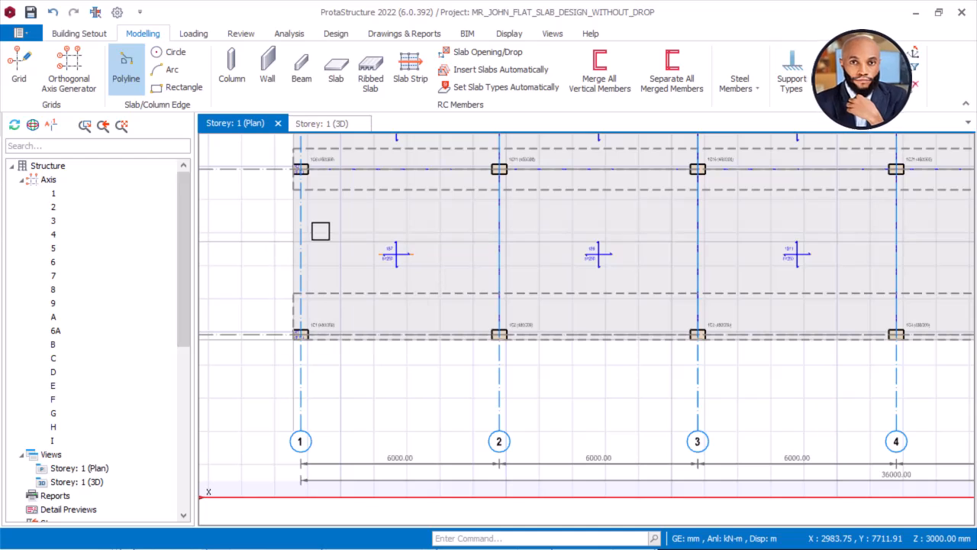
pyautogui.scroll(-2, 293, 243)
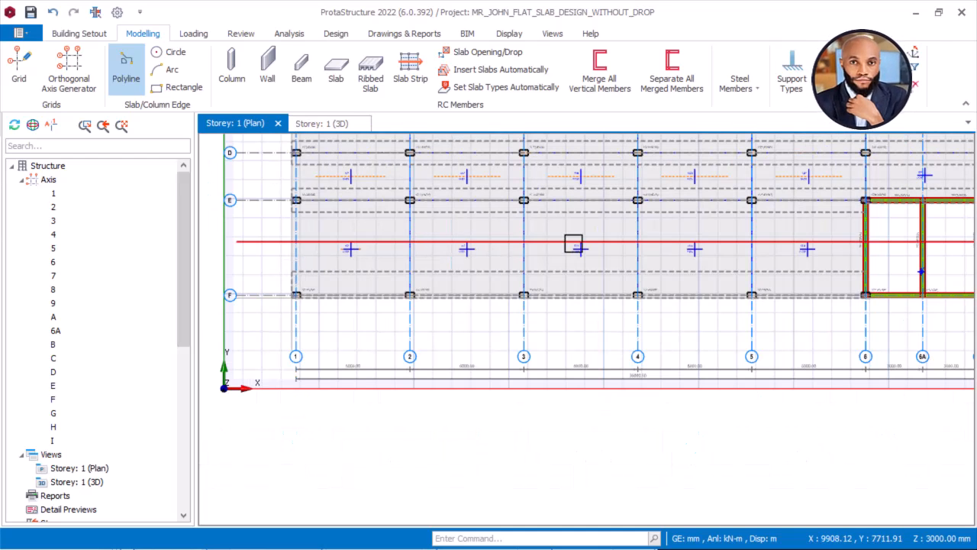
pyautogui.scroll(-2, 648, 236)
pyautogui.moveTo(649, 236); pyautogui.dragTo(636, 260, button='middle')
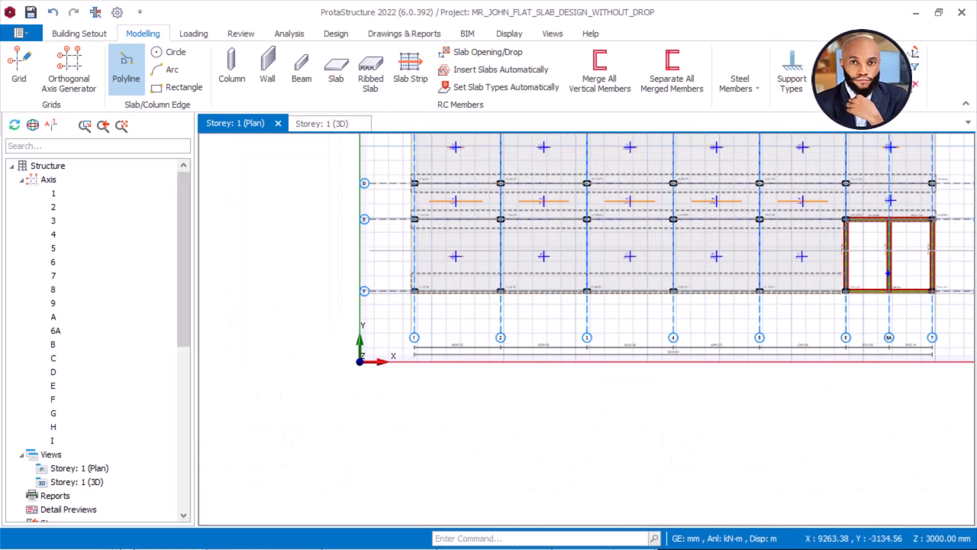
pyautogui.press('super')
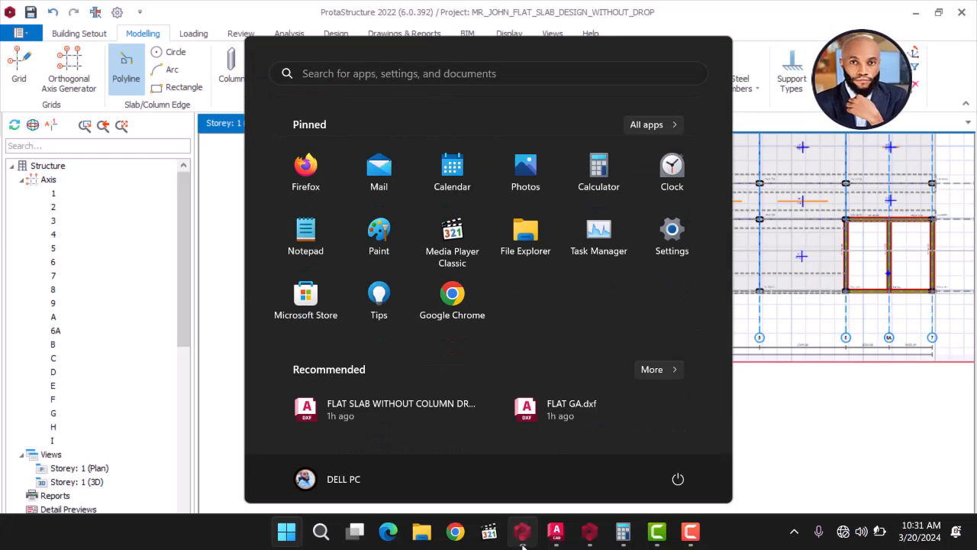
pyautogui.moveTo(556, 538)
pyautogui.click(557, 450)
pyautogui.moveTo(287, 235); pyautogui.dragTo(370, 248, button='middle')
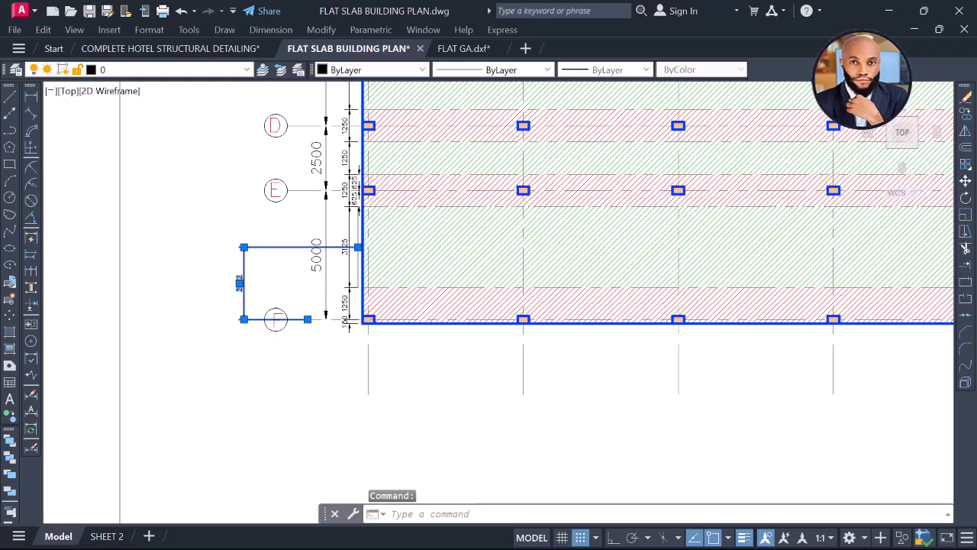
# Add a vertical linear dimension from the axis E side boundary of the middle strip between E and F to its centre.
pyautogui.press('Return')
pyautogui.write('dli')
pyautogui.press('Return')
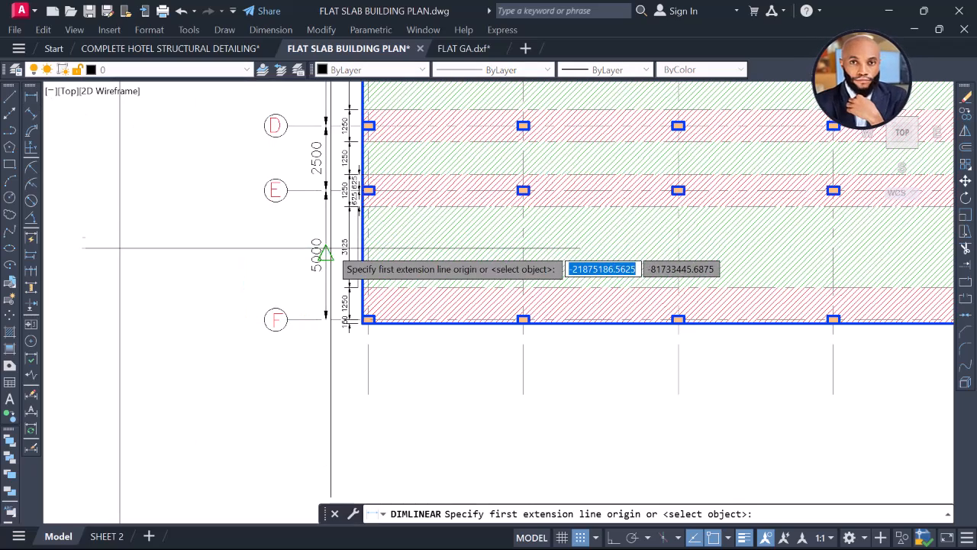
pyautogui.scroll(3, 349, 261)
pyautogui.scroll(2, 403, 223)
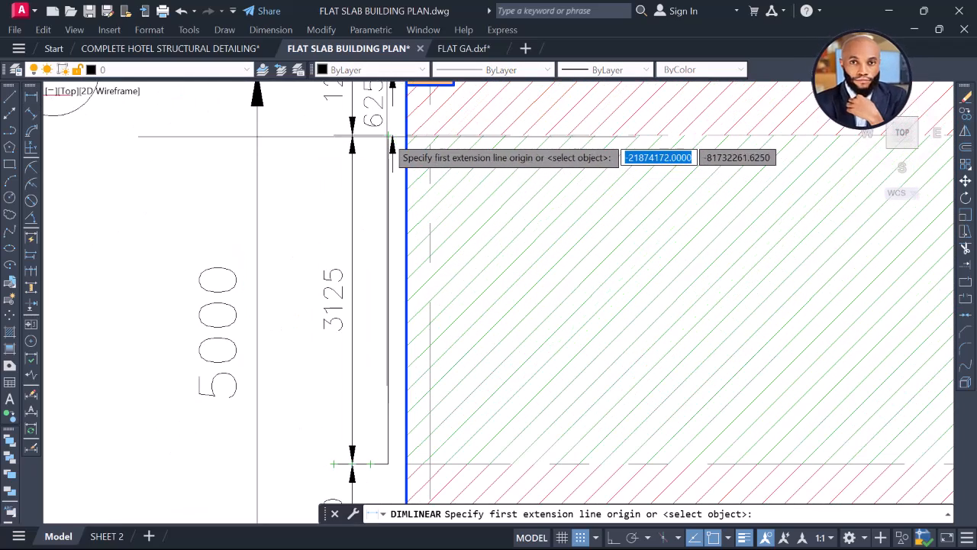
pyautogui.click(388, 135)
pyautogui.click(387, 295)
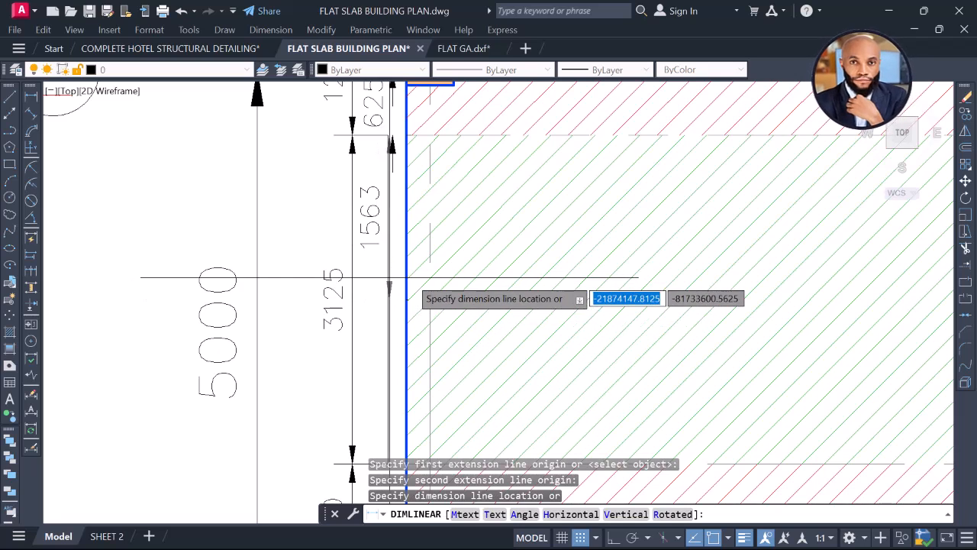
pyautogui.click(487, 286)
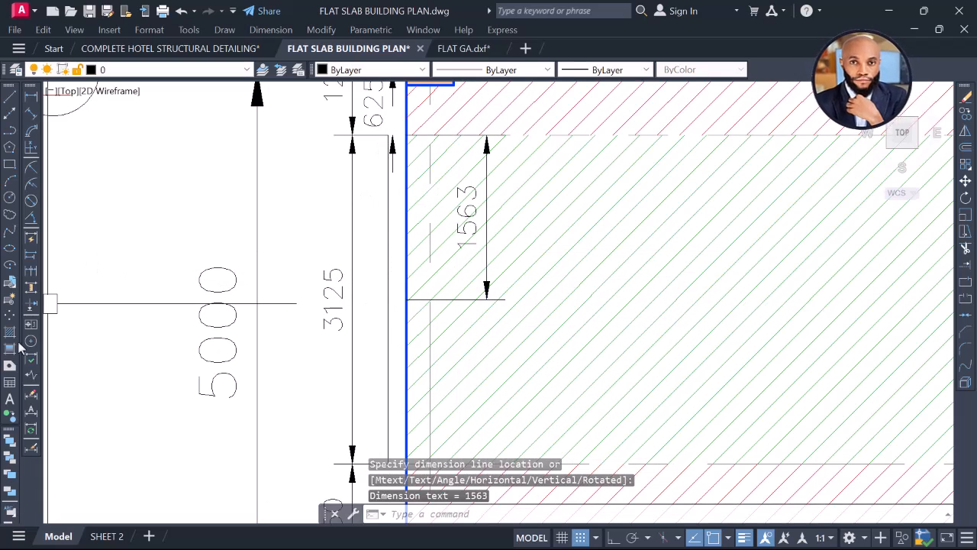
# Continue the dimension from the strip's centre to its boundary on the axis F side.
pyautogui.click(33, 272)
pyautogui.moveTo(481, 377)
pyautogui.mouseDown(button='middle')
pyautogui.moveTo(472, 263)
pyautogui.moveTo(496, 353)
pyautogui.mouseUp(button='middle')
pyautogui.click(476, 349)
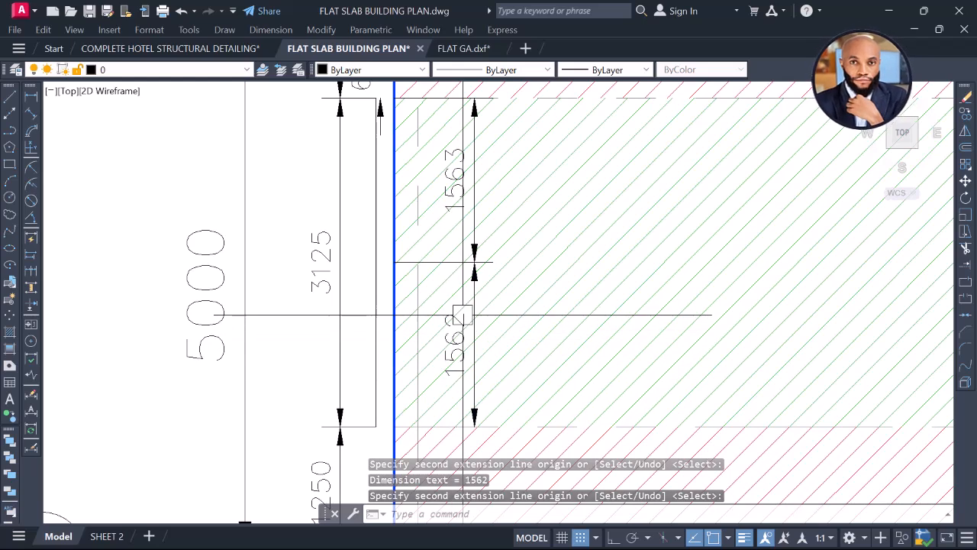
pyautogui.scroll(-2, 338, 296)
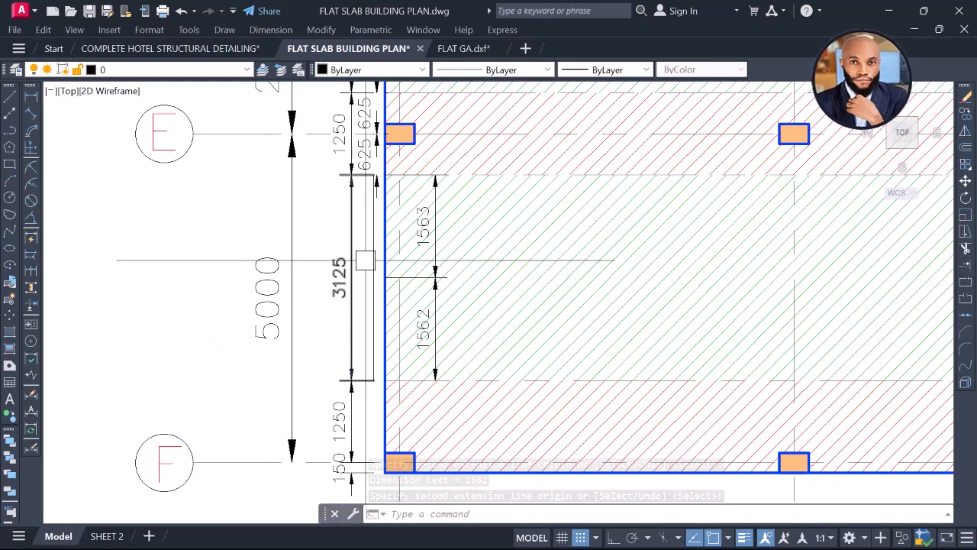
# Switch back to the ProtaStructure storey plan and start a new slab strip.
pyautogui.press('super')
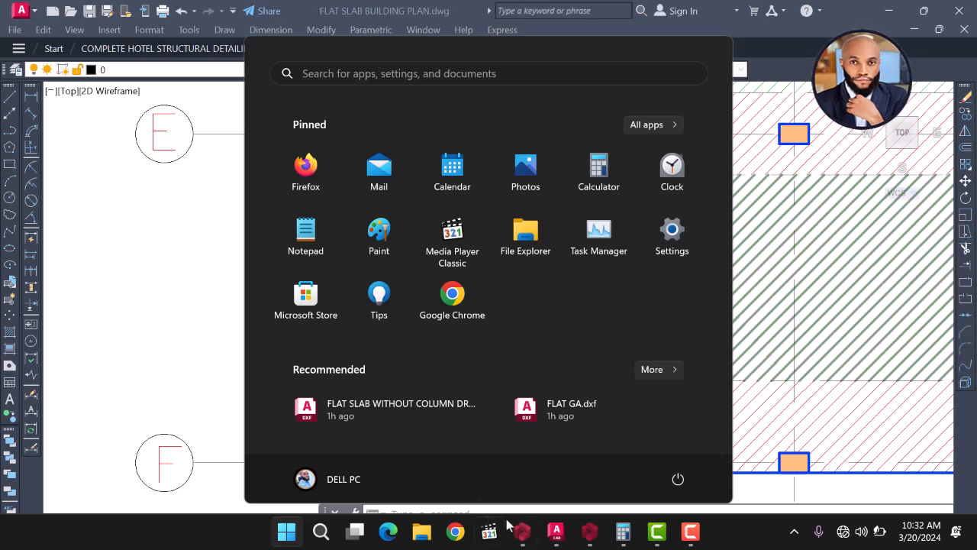
pyautogui.click(523, 531)
pyautogui.scroll(5, 448, 268)
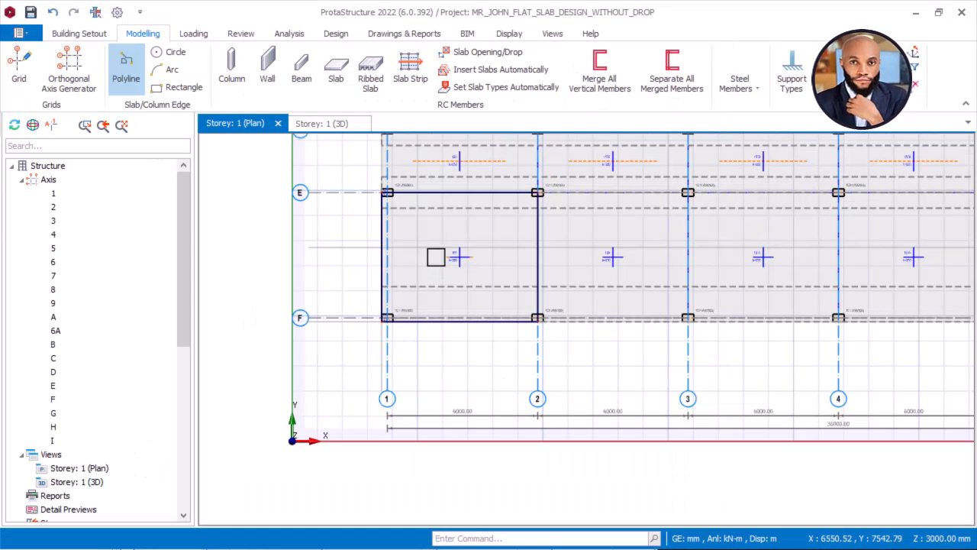
pyautogui.click(406, 80)
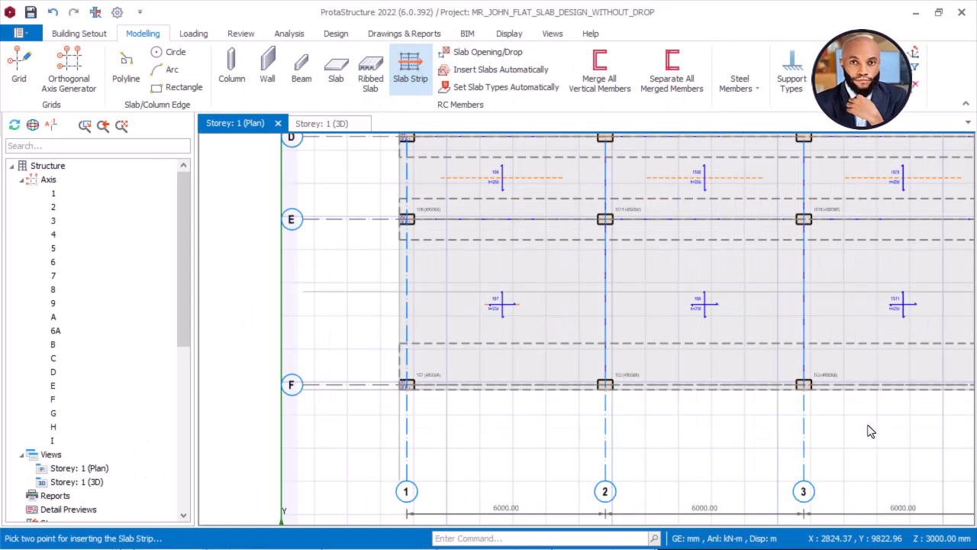
# Check the middle strip's half-widths in the AutoCAD plan and set the slab strip's left and right scope widths to 1562.5 mm in ProtaStructure.
pyautogui.click(887, 416)
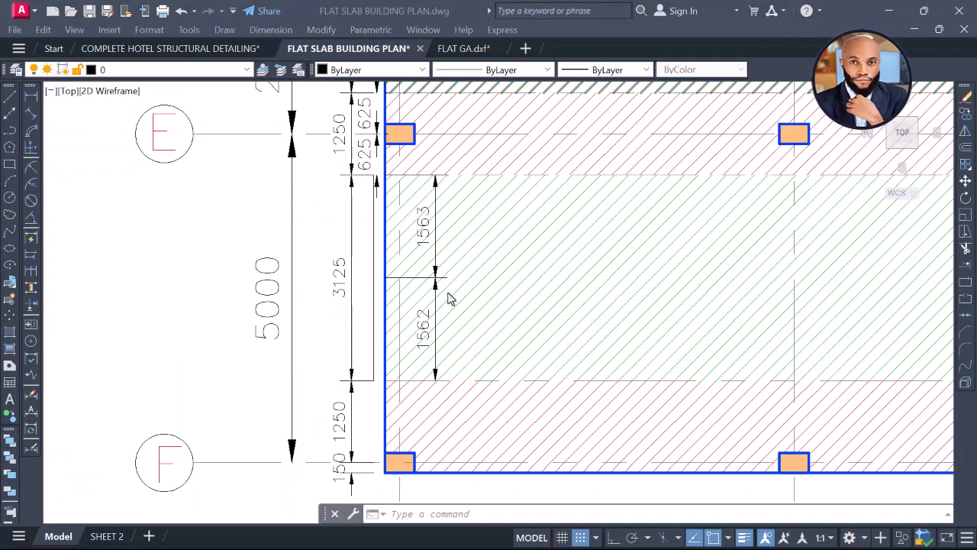
pyautogui.scroll(2, 422, 342)
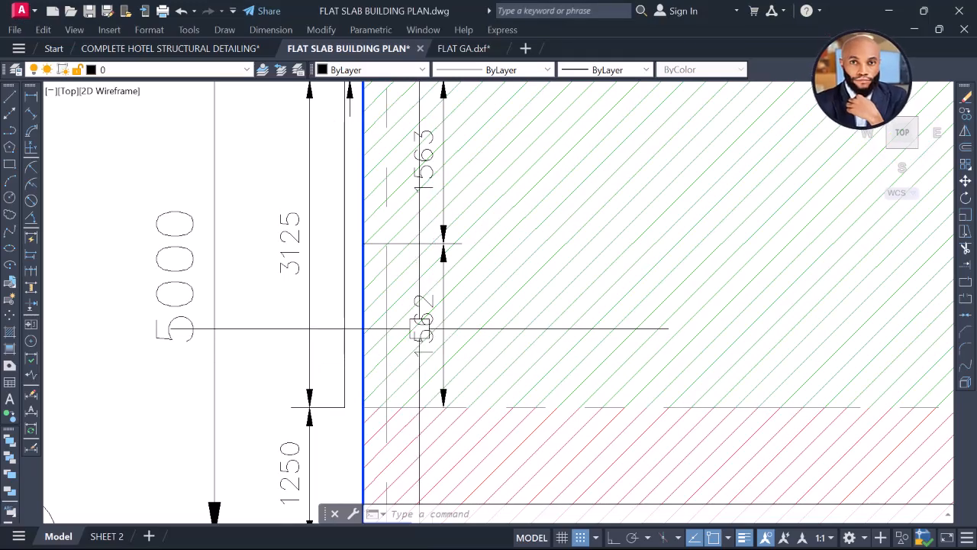
pyautogui.scroll(-2, 451, 301)
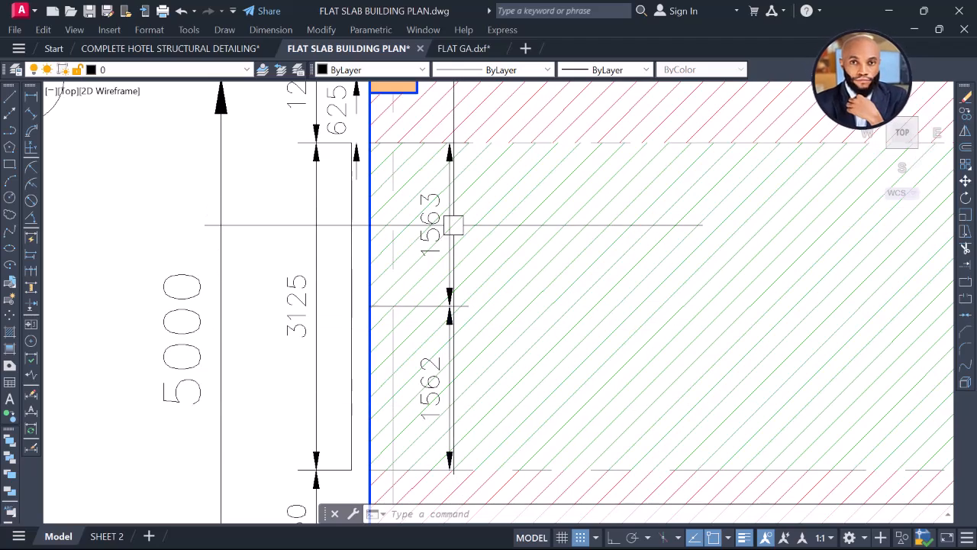
pyautogui.scroll(-2, 467, 225)
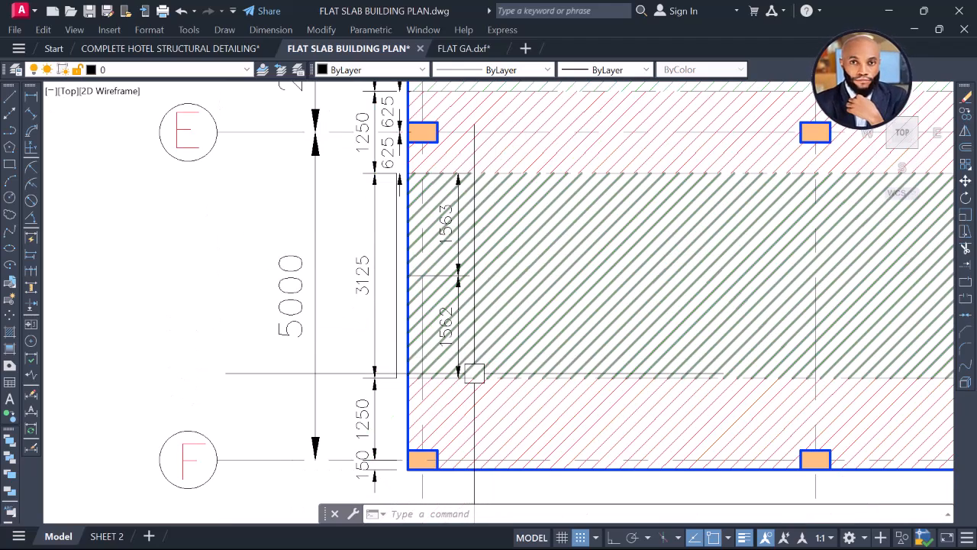
pyautogui.scroll(3, 468, 328)
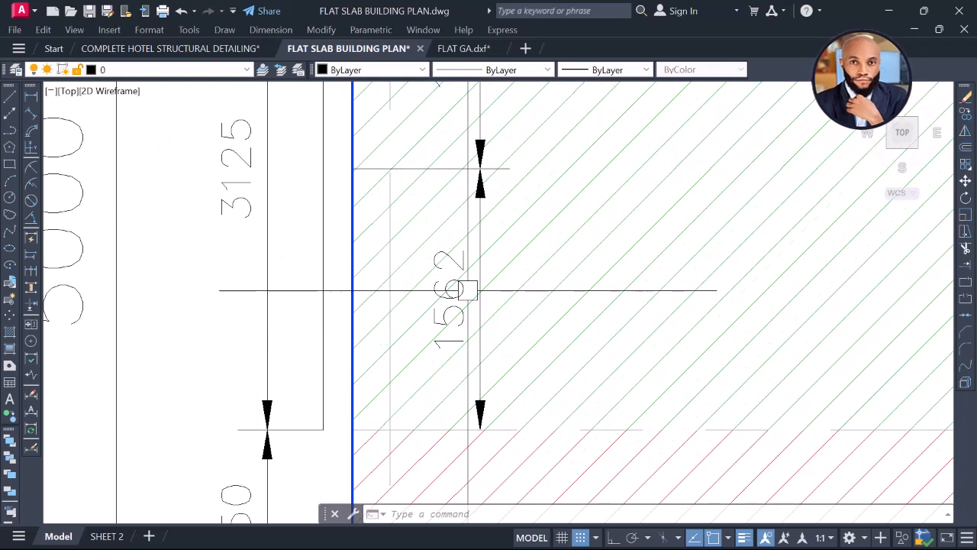
pyautogui.scroll(-2, 461, 286)
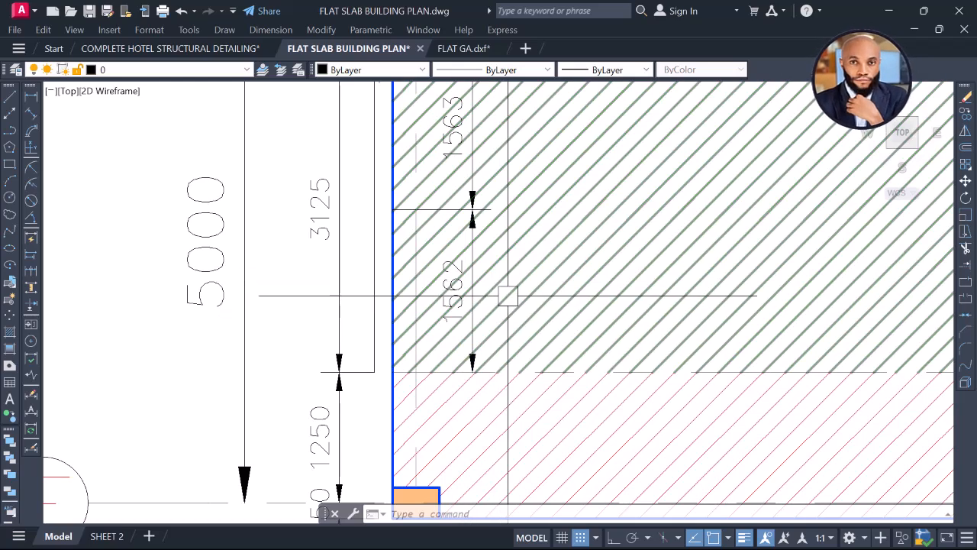
pyautogui.press('super')
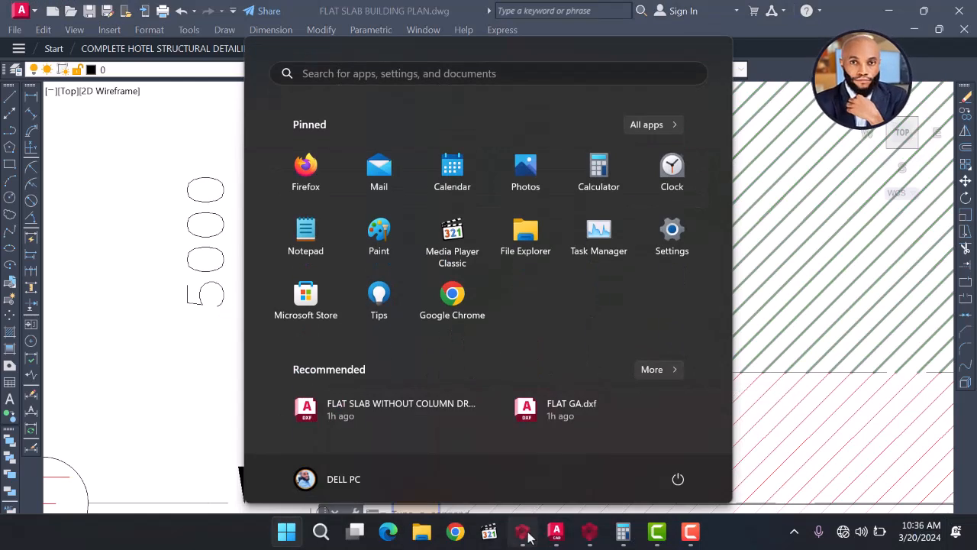
pyautogui.click(523, 532)
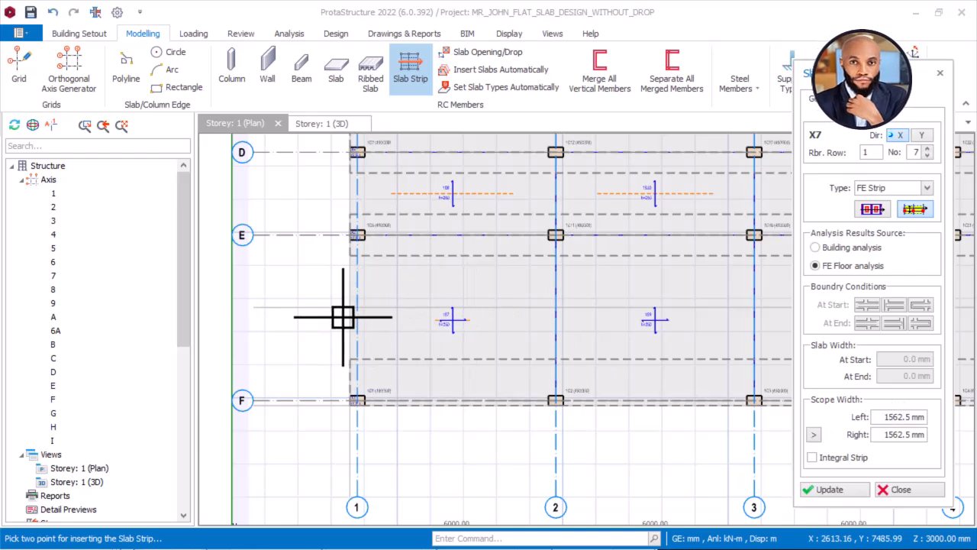
# Insert the X-direction FE strip along the centre axis between E and F, from the slab edge at axis 1 to the axis 6 wall.
pyautogui.scroll(1, 336, 315)
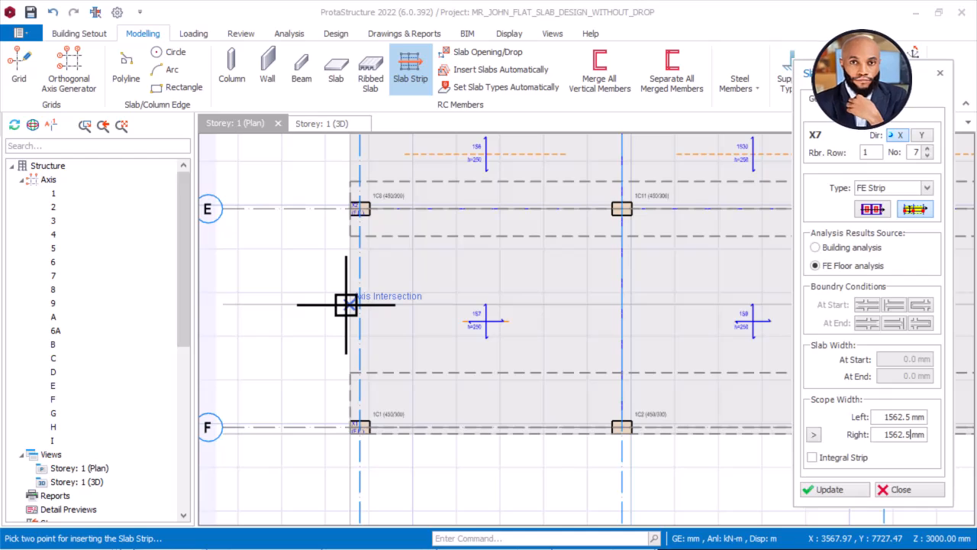
pyautogui.click(346, 305)
pyautogui.scroll(-4, 224, 305)
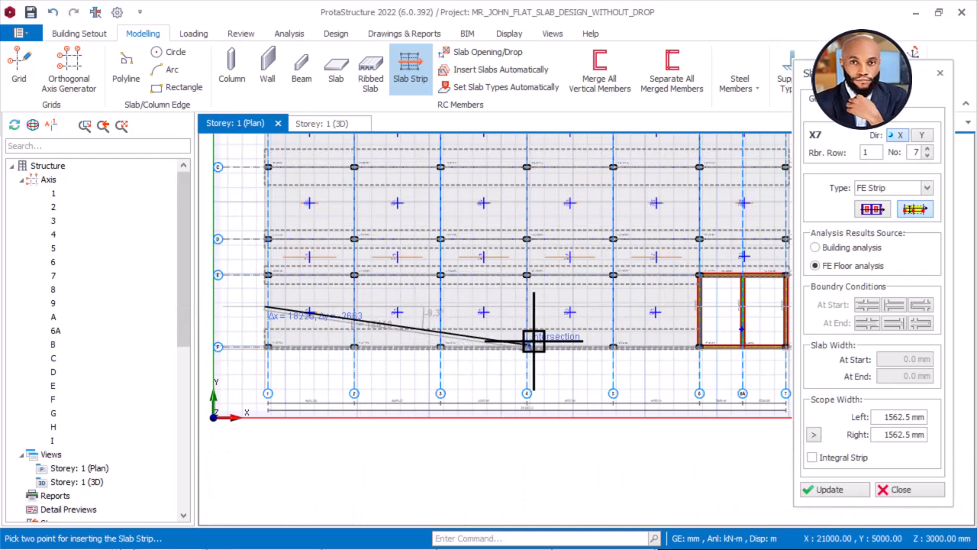
pyautogui.scroll(4, 561, 330)
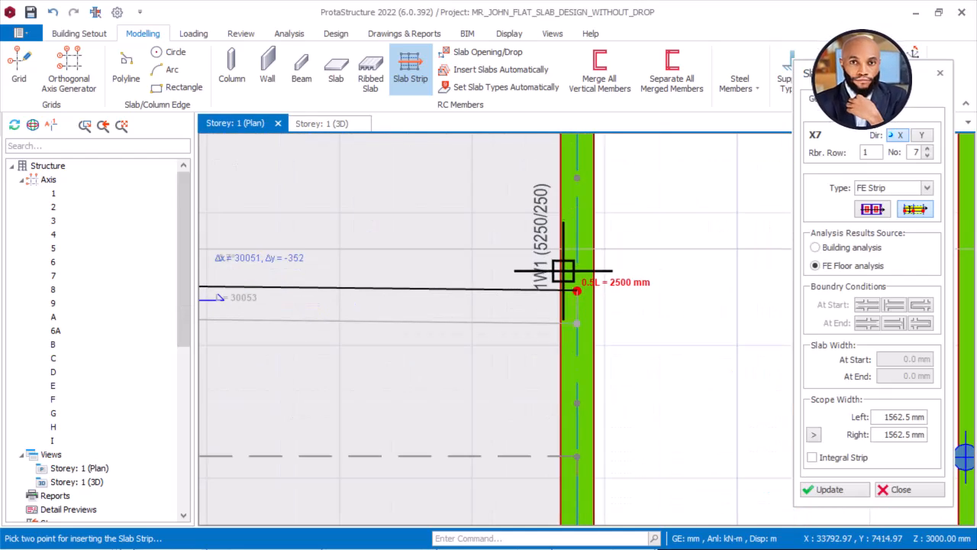
pyautogui.click(612, 261)
pyautogui.scroll(-5, 611, 260)
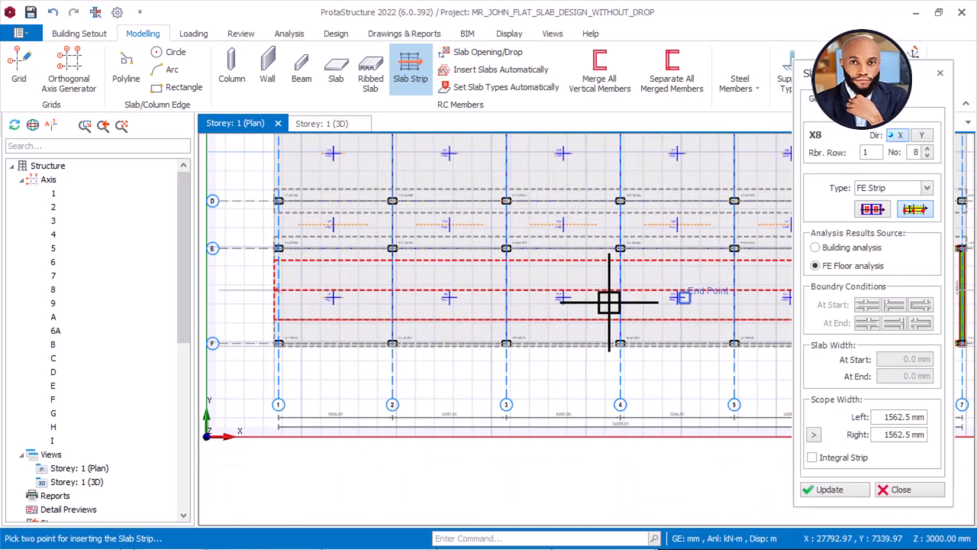
pyautogui.scroll(3, 299, 279)
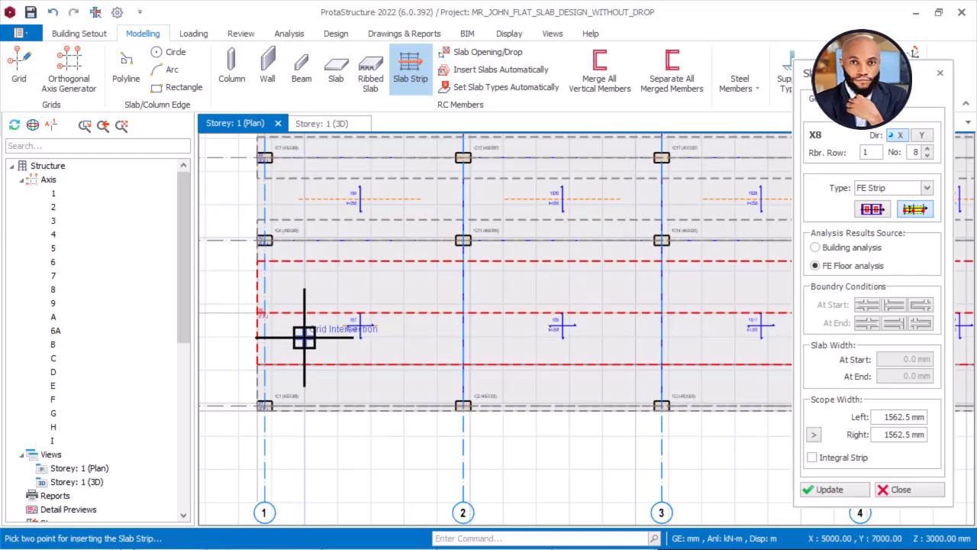
pyautogui.press('Escape')
pyautogui.scroll(3, 323, 299)
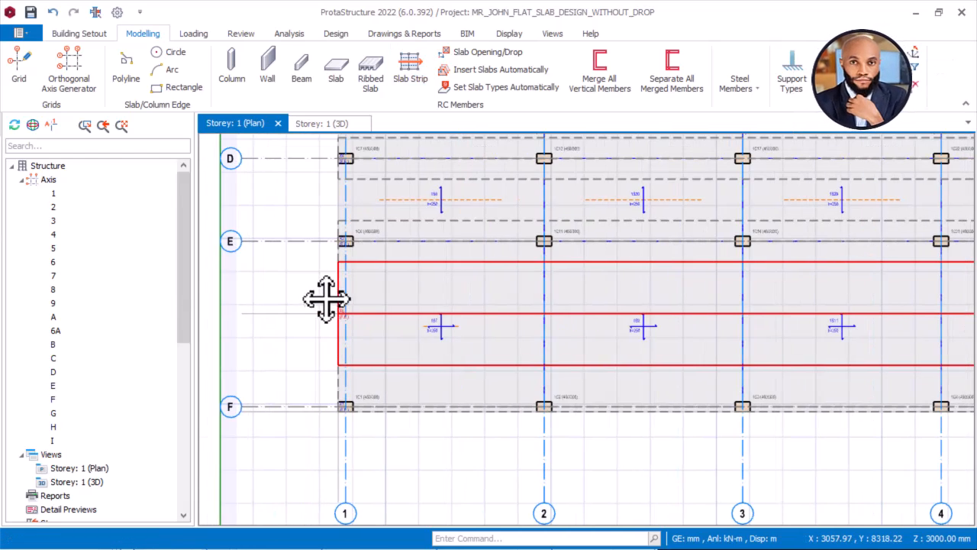
# Select the X-direction strips along axes E and F together with the middle strip between them to view their extents.
pyautogui.scroll(-2, 336, 389)
pyautogui.click(391, 286)
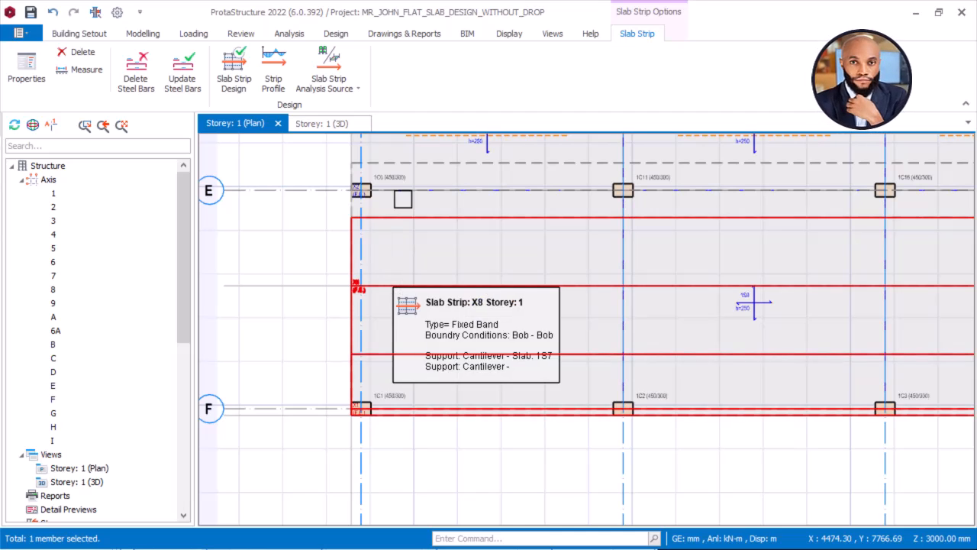
pyautogui.keyDown('ctrl'); pyautogui.click(410, 161); pyautogui.keyUp('ctrl')
pyautogui.scroll(-2, 324, 348)
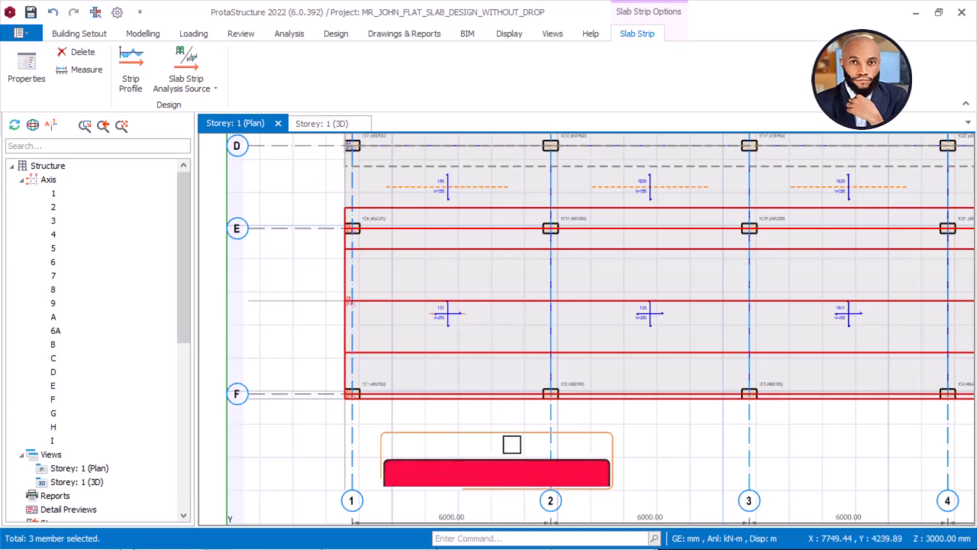
# Switch to the FLAT SLAB BUILDING PLAN drawing in AutoCAD and examine the hatched column and middle strips between axes E and F.
pyautogui.press('super')
pyautogui.moveTo(590, 537)
pyautogui.moveTo(557, 531)
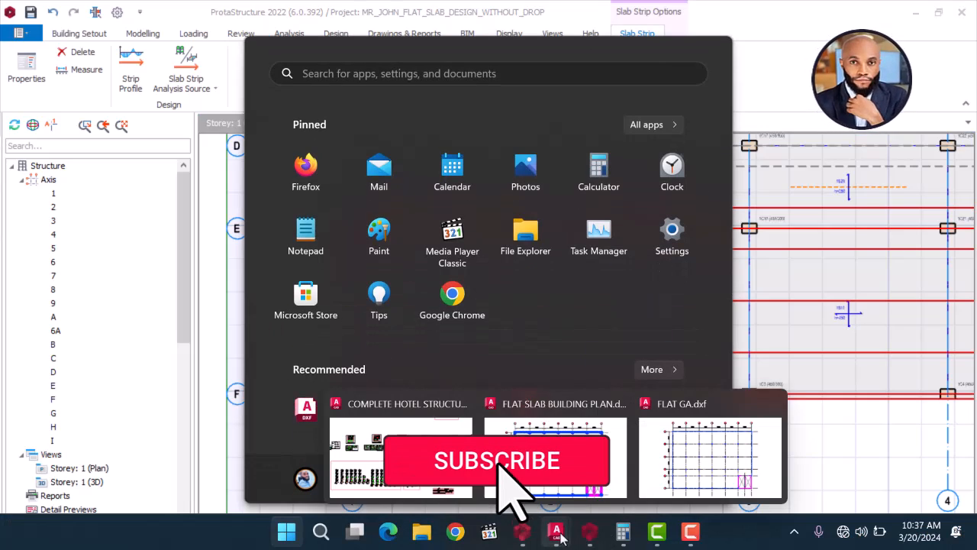
pyautogui.click(504, 481)
pyautogui.scroll(-2, 509, 357)
pyautogui.moveTo(477, 337); pyautogui.dragTo(539, 336, button='middle')
pyautogui.scroll(1, 533, 309)
pyautogui.scroll(-2, 566, 357)
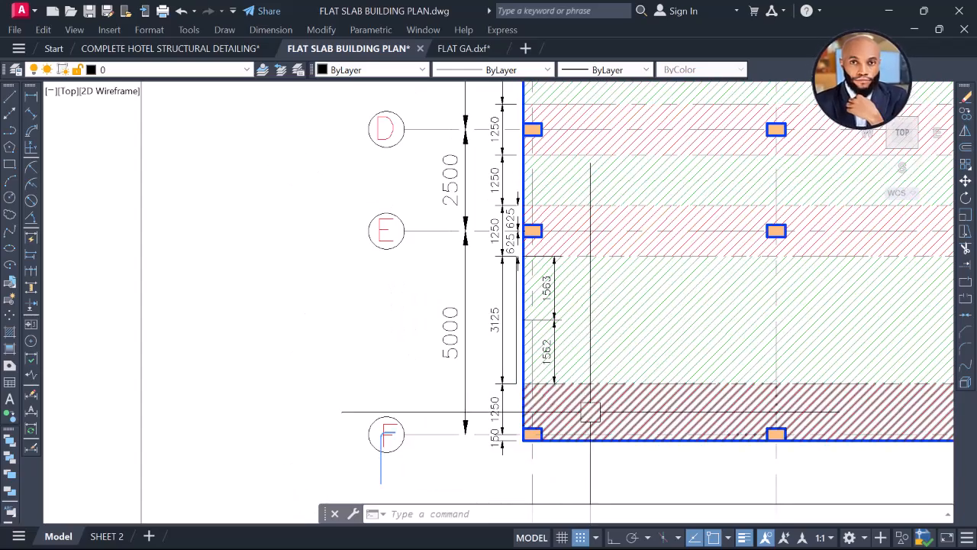
pyautogui.click(590, 409)
pyautogui.click(624, 340)
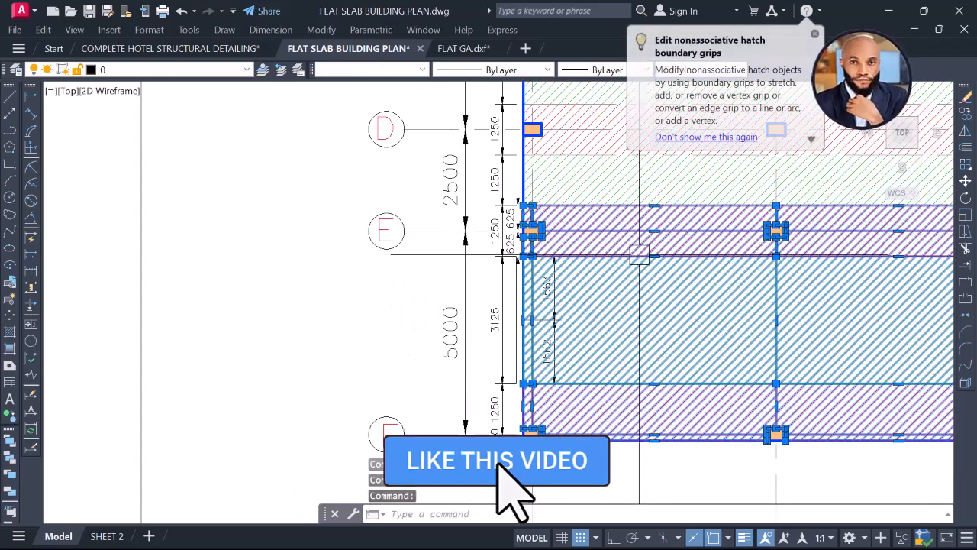
pyautogui.press('Escape')
pyautogui.scroll(4, 492, 333)
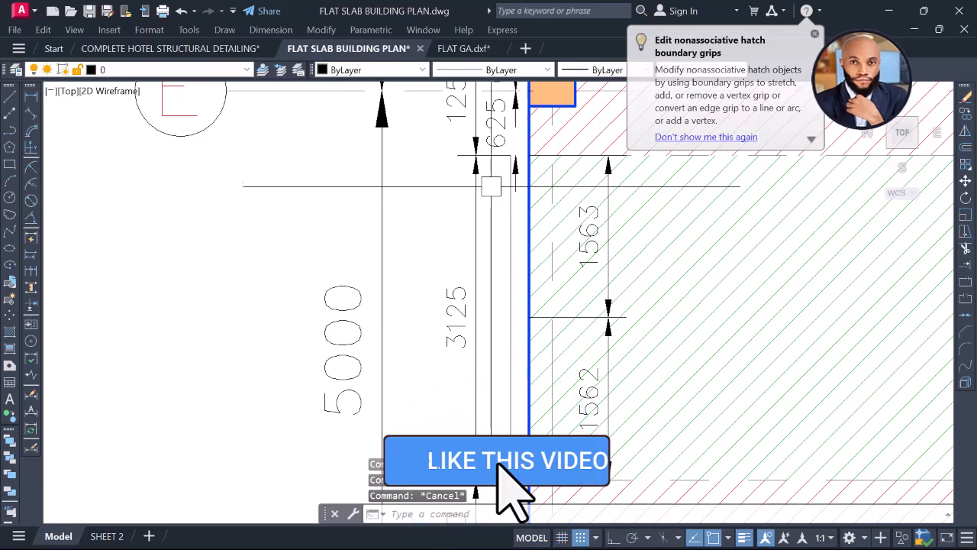
pyautogui.scroll(-2, 494, 319)
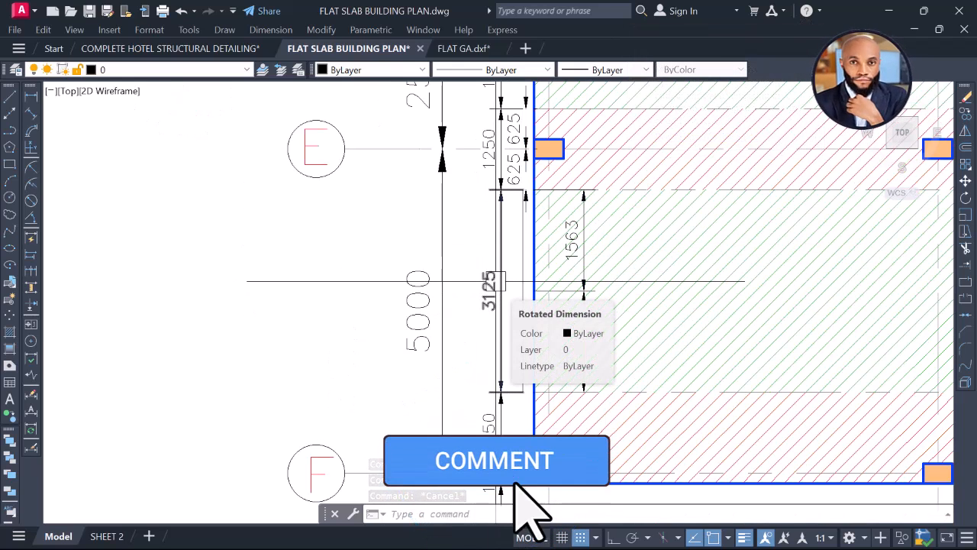
# Return to ProtaStructure, clear the strip selection and measure the middle strip's full width between axes E and F at the slab edge.
pyautogui.press('super')
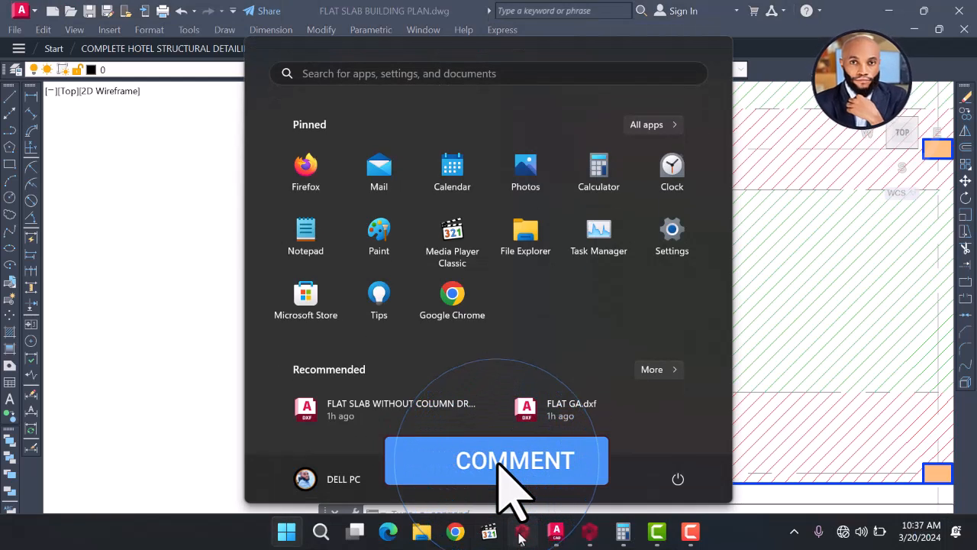
pyautogui.click(521, 533)
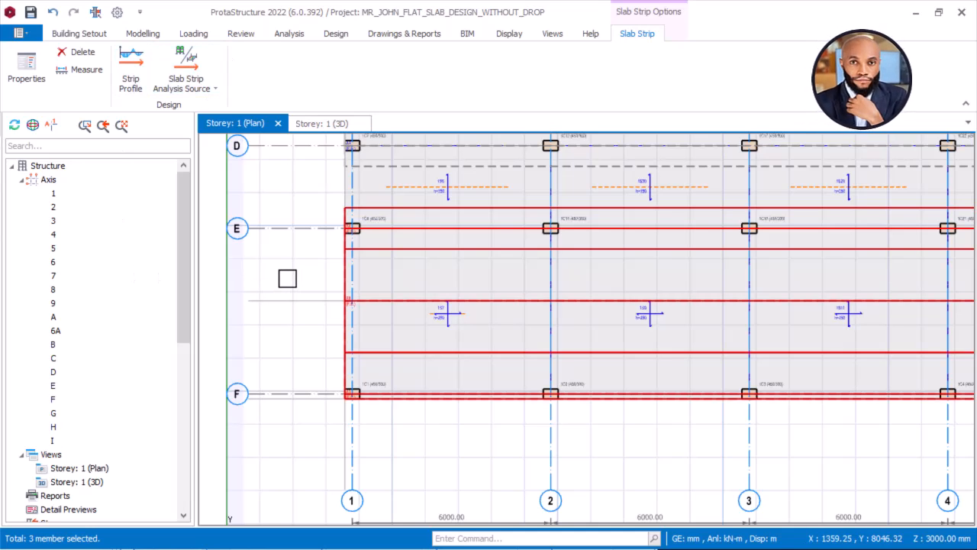
pyautogui.click(287, 277)
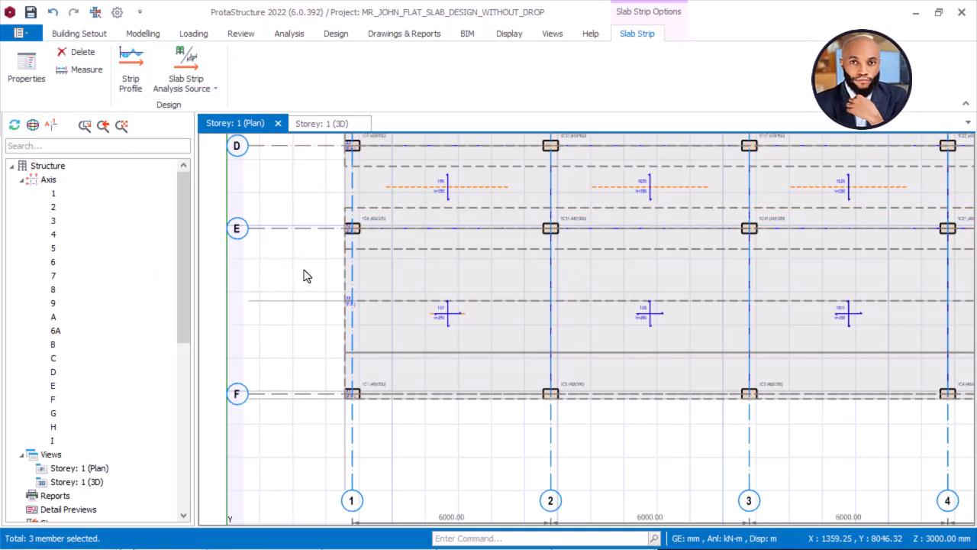
pyautogui.rightClick(304, 275)
pyautogui.click(341, 299)
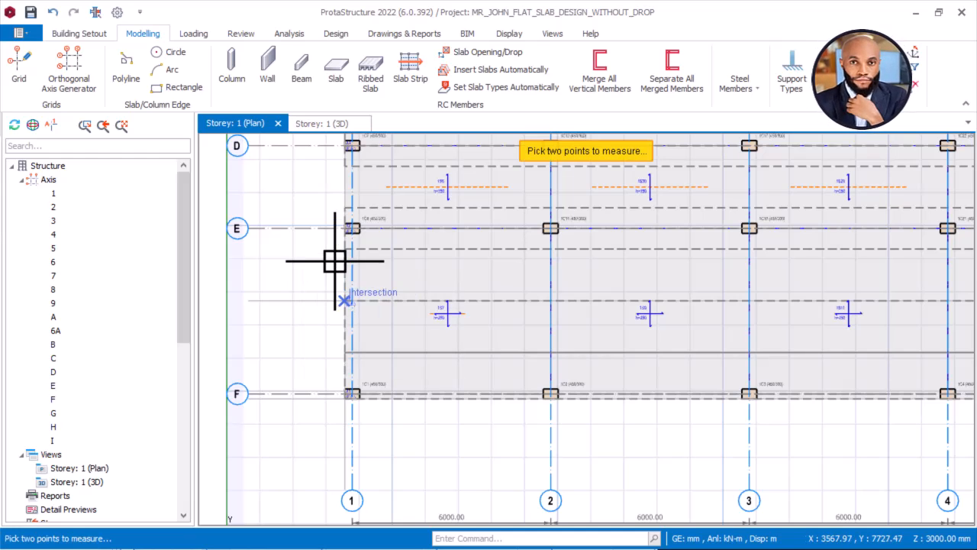
pyautogui.scroll(2, 334, 266)
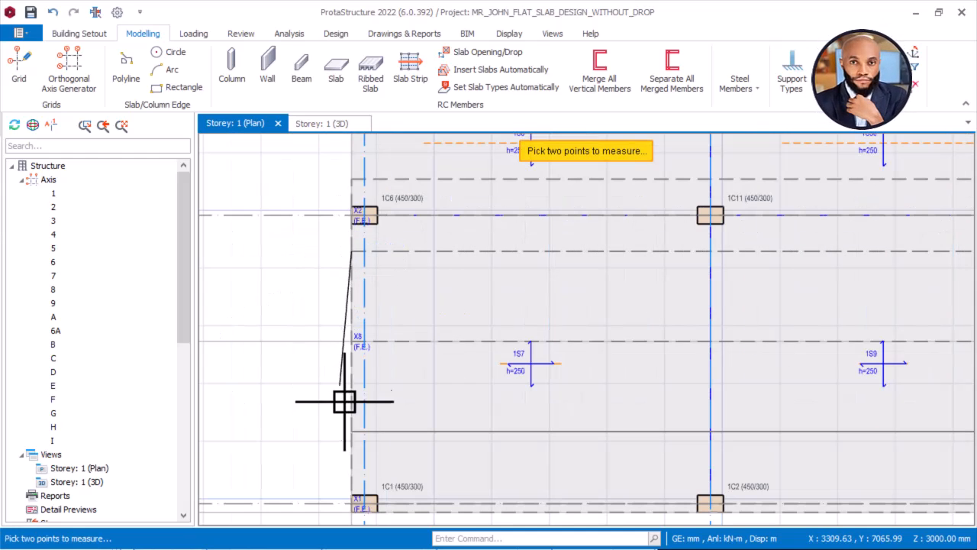
pyautogui.click(349, 430)
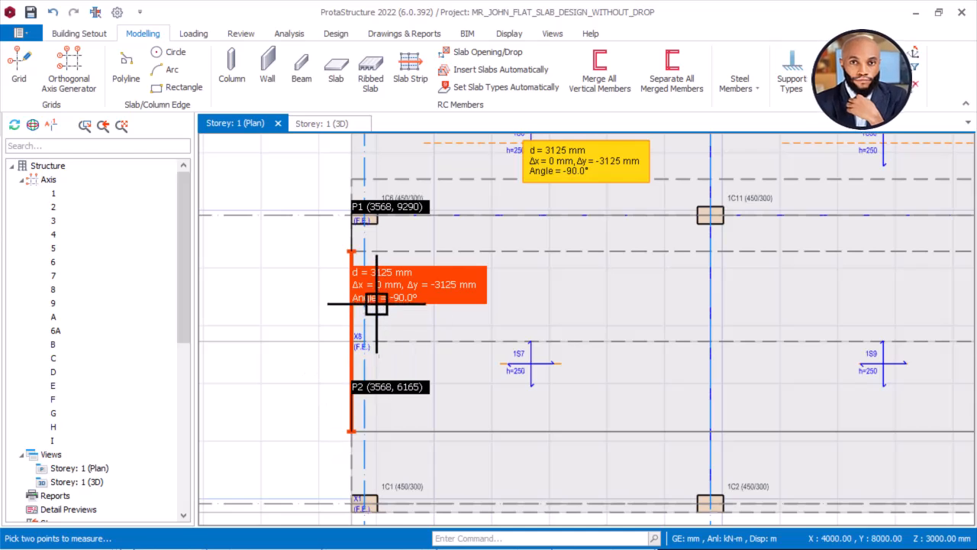
pyautogui.scroll(1, 377, 290)
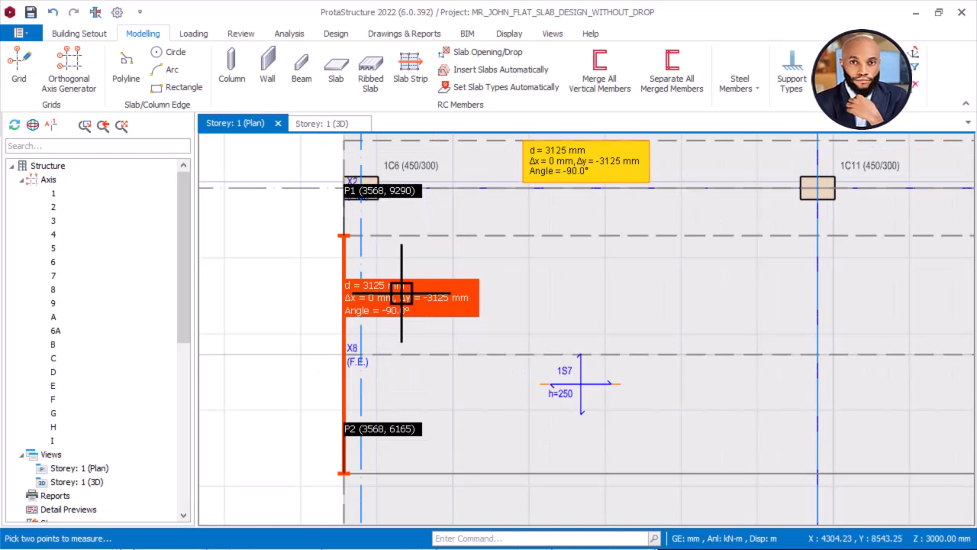
pyautogui.scroll(-4, 401, 296)
pyautogui.moveTo(399, 316); pyautogui.dragTo(333, 324, button='middle')
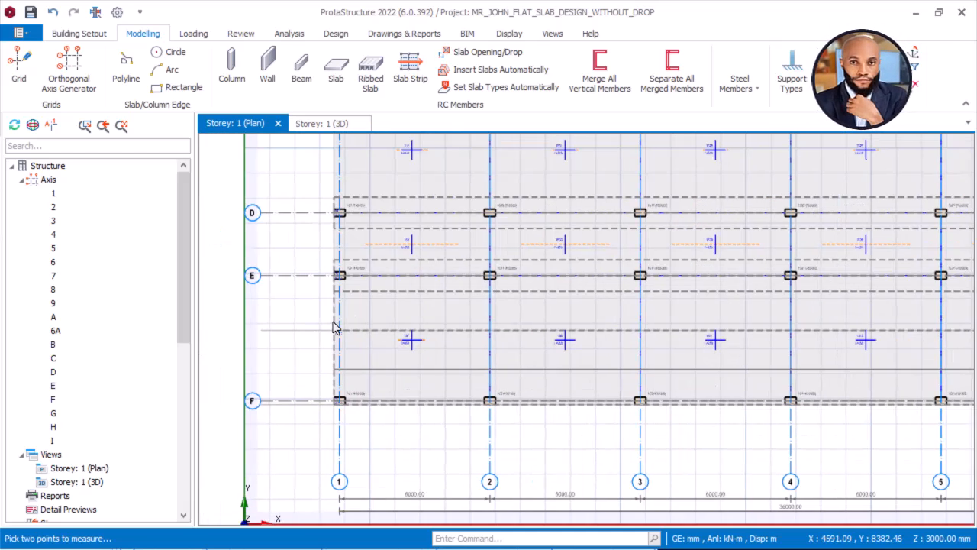
pyautogui.scroll(-1, 334, 323)
pyautogui.press('Escape')
# Delete the auxiliary axis running along the centre of the middle strip between axes E and F.
pyautogui.moveTo(493, 332); pyautogui.dragTo(478, 343, button='middle')
pyautogui.moveTo(395, 330); pyautogui.dragTo(438, 326, button='middle')
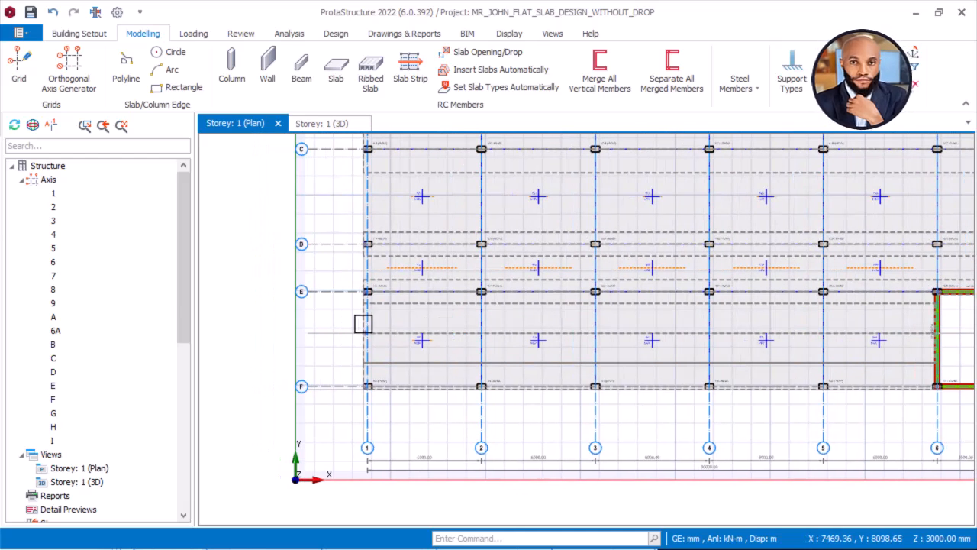
pyautogui.click(346, 334)
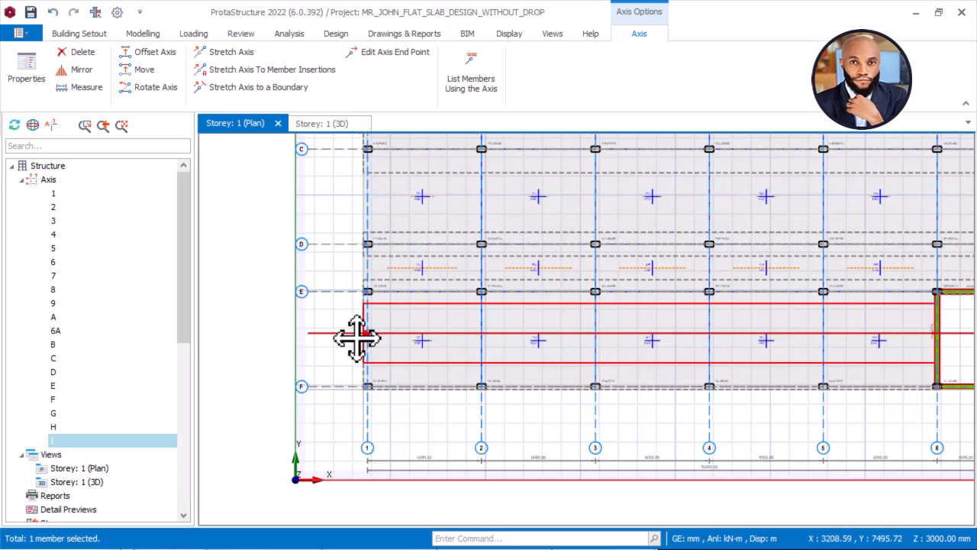
pyautogui.moveTo(355, 340); pyautogui.dragTo(338, 338, button='middle')
pyautogui.scroll(2, 326, 340)
pyautogui.scroll(-2, 322, 340)
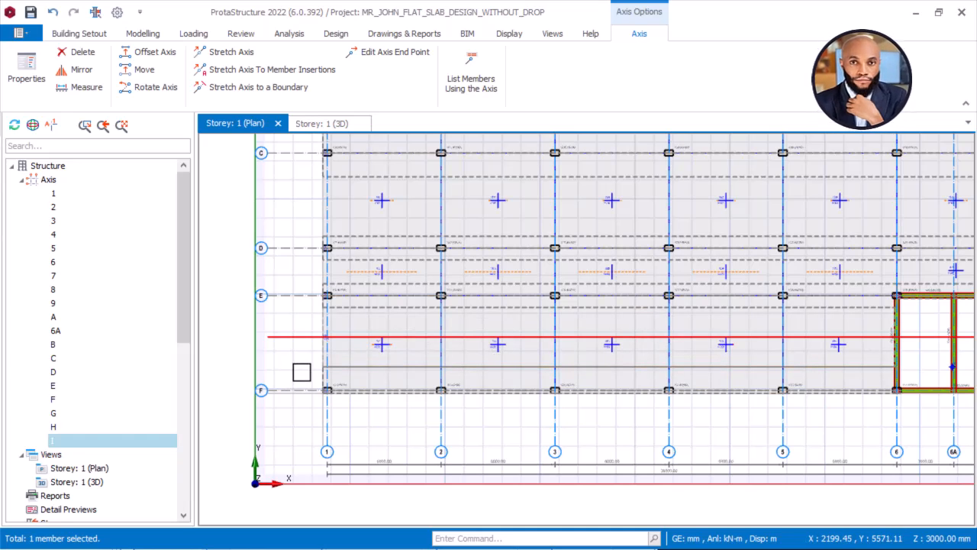
pyautogui.press('Delete')
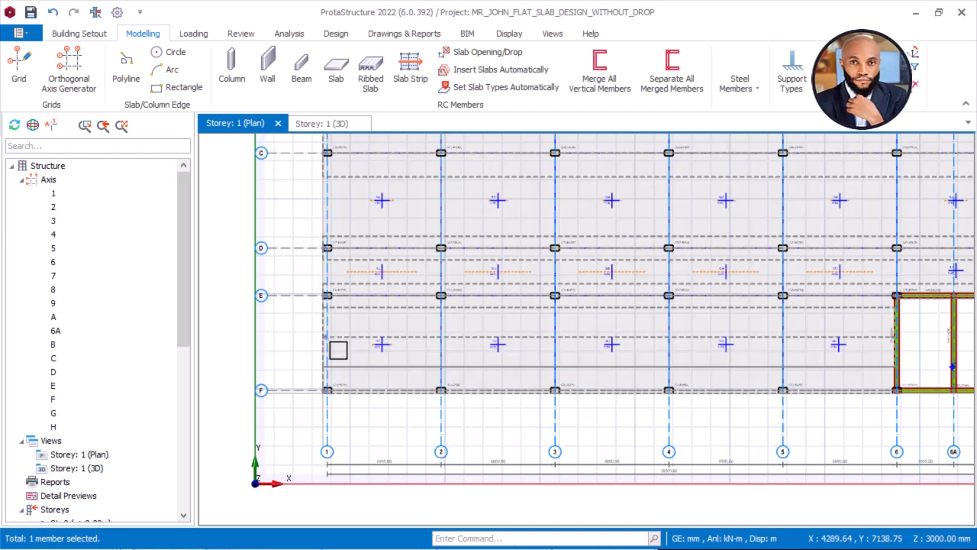
# Switch to the AutoCAD building plan and erase the 1563 and 1562 half-width dimensions of the middle strip between E and F.
pyautogui.scroll(2, 348, 346)
pyautogui.scroll(-2, 357, 350)
pyautogui.moveTo(337, 344); pyautogui.dragTo(393, 315, button='middle')
pyautogui.scroll(3, 375, 341)
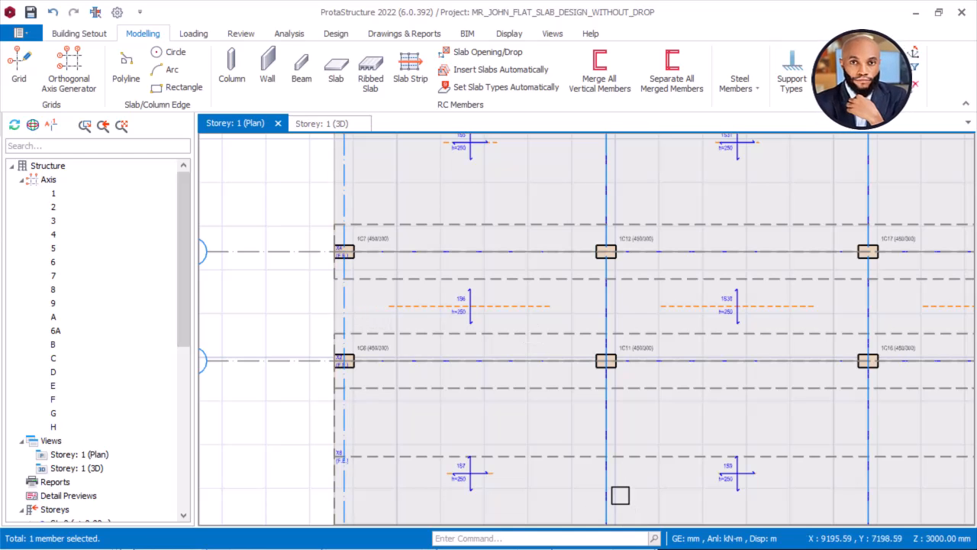
pyautogui.press('super')
pyautogui.moveTo(561, 537)
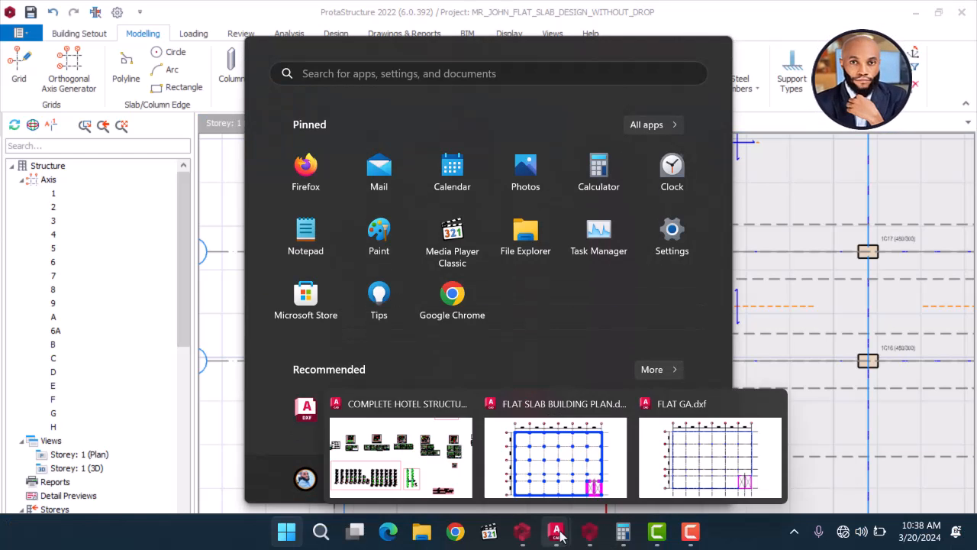
pyautogui.click(575, 468)
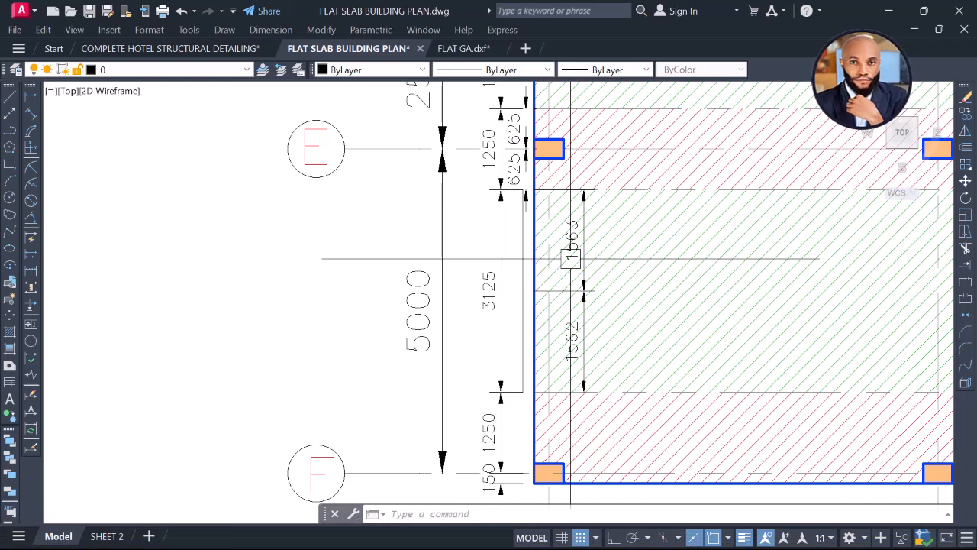
pyautogui.press('Delete')
pyautogui.click(580, 290)
pyautogui.press('Delete')
pyautogui.scroll(-4, 495, 304)
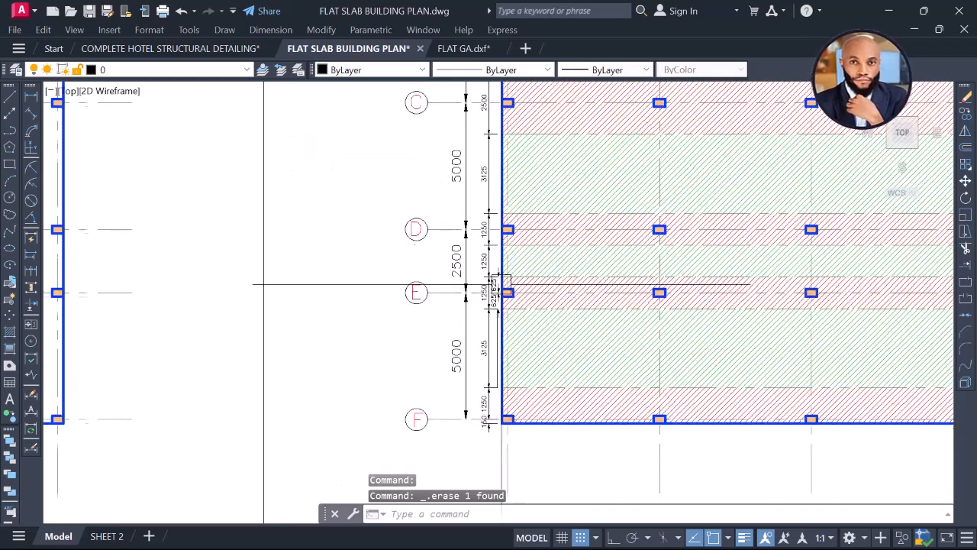
# Examine the extent of the hatched middle strip between axes D and E in the AutoCAD plan.
pyautogui.scroll(6, 501, 323)
pyautogui.moveTo(517, 269); pyautogui.dragTo(433, 269, button='middle')
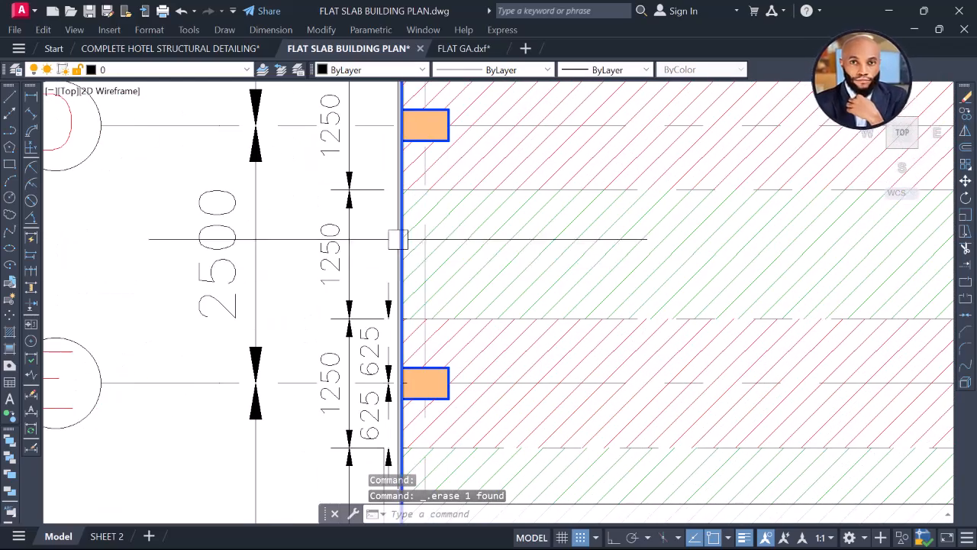
pyautogui.click(501, 233)
pyautogui.scroll(-2, 474, 268)
pyautogui.scroll(2, 416, 259)
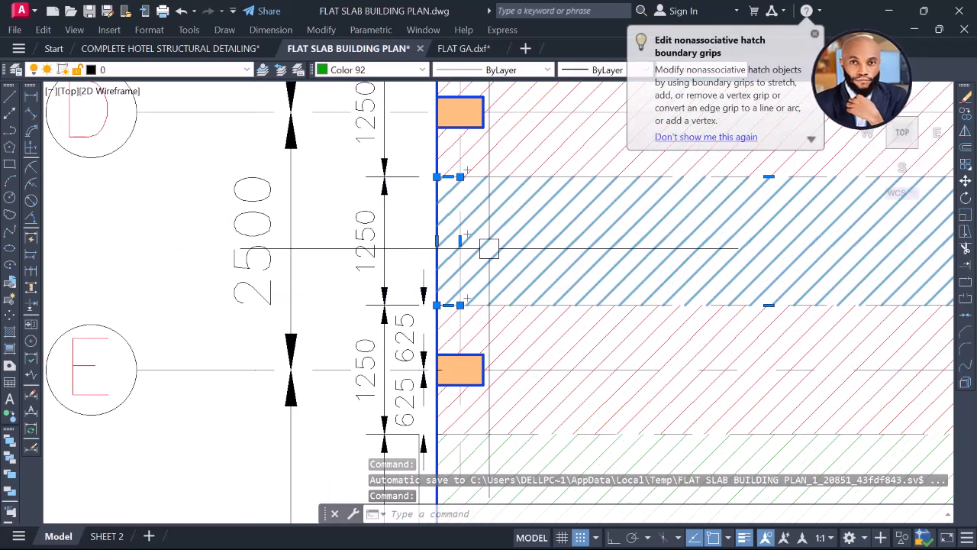
pyautogui.scroll(-3, 437, 241)
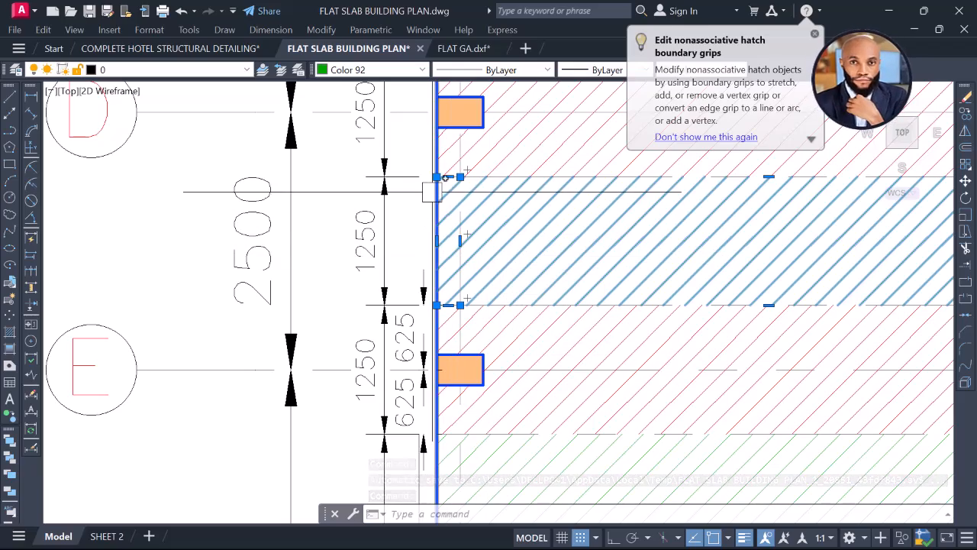
pyautogui.scroll(3, 429, 250)
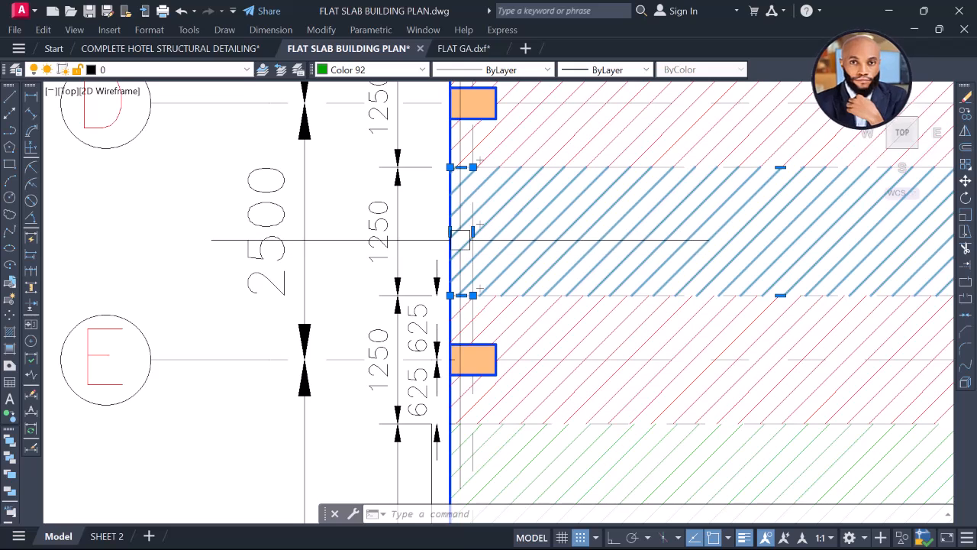
pyautogui.press('Escape')
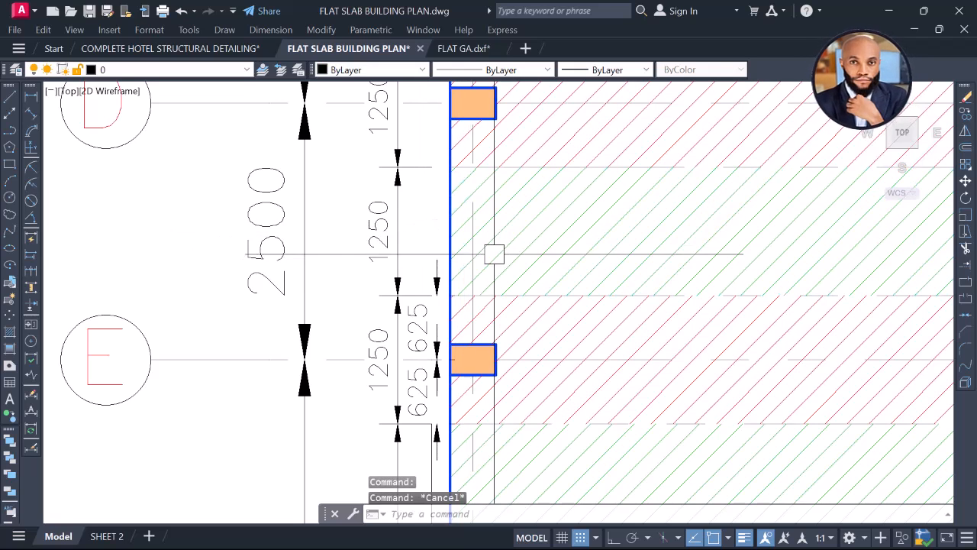
# Return to ProtaStructure and draw a polyline along the slab edge at axis 1 between the facing boundaries of the axis D and E strips.
pyautogui.press('super')
pyautogui.click(522, 534)
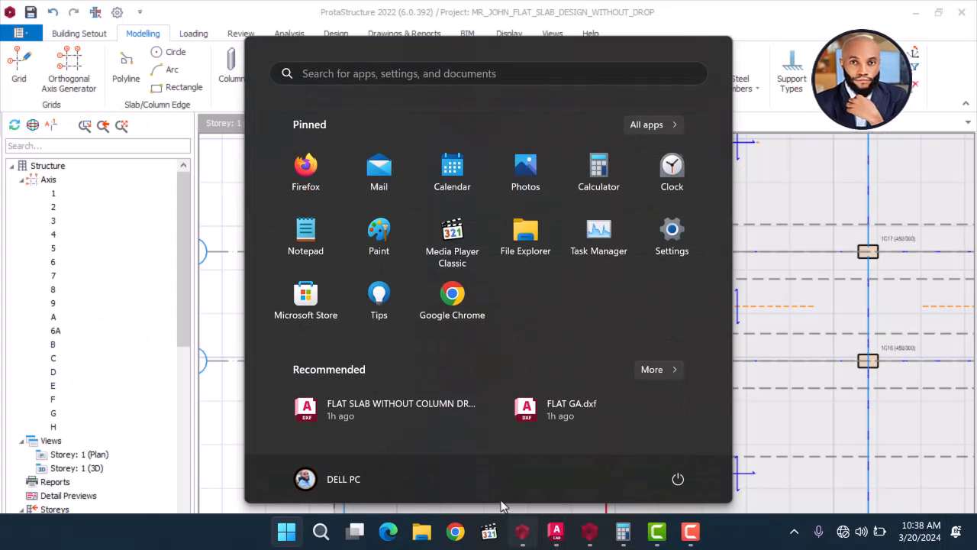
pyautogui.moveTo(336, 298); pyautogui.dragTo(390, 277, button='middle')
pyautogui.scroll(3, 385, 275)
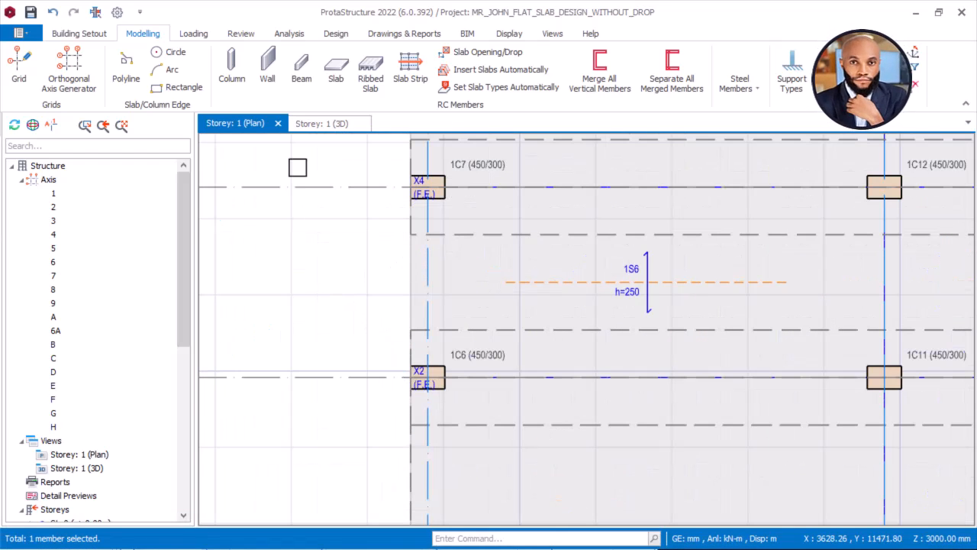
pyautogui.click(134, 68)
pyautogui.scroll(1, 408, 240)
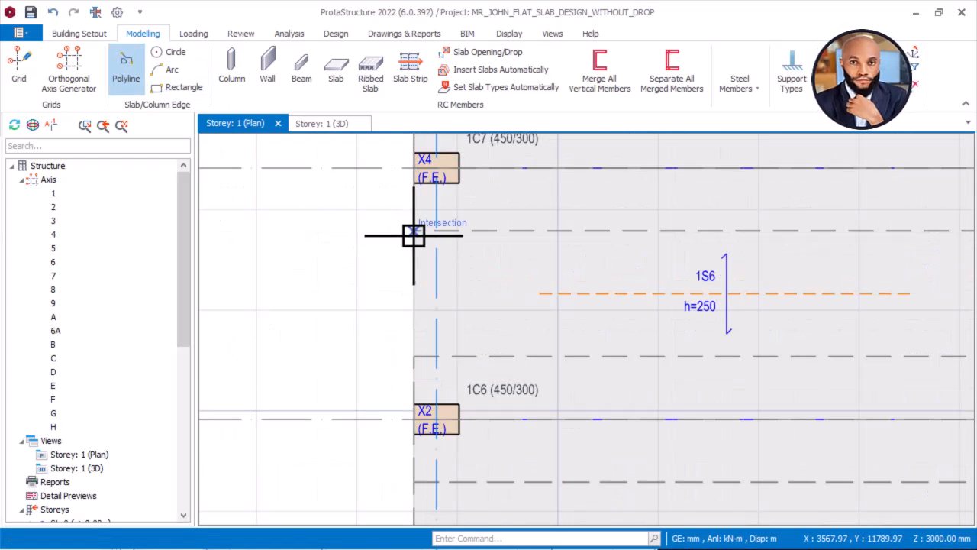
pyautogui.click(413, 356)
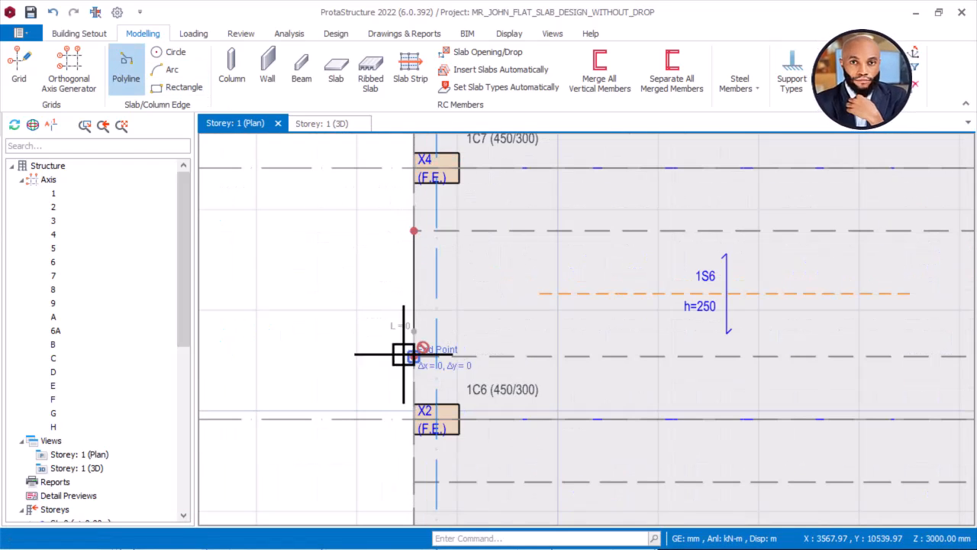
pyautogui.rightClick(355, 304)
pyautogui.click(413, 315)
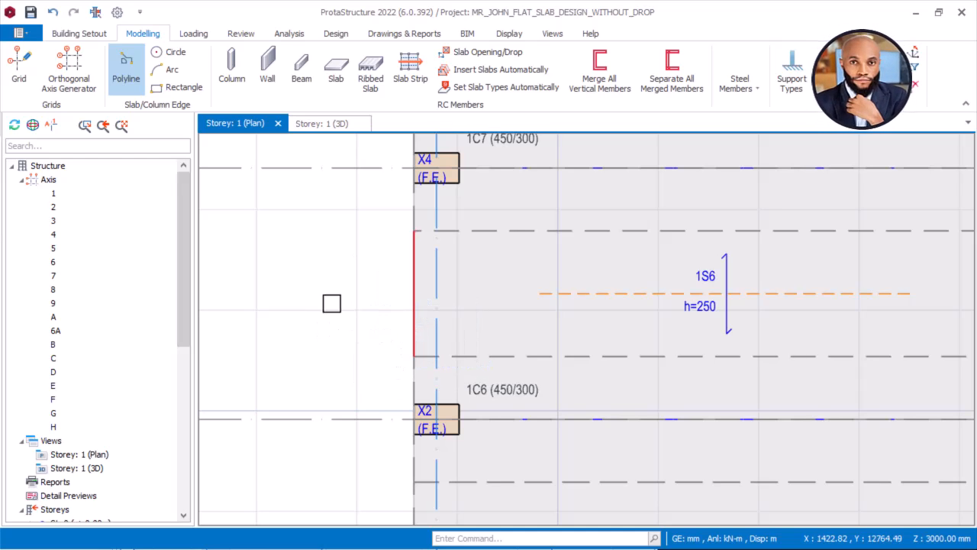
pyautogui.scroll(-3, 405, 290)
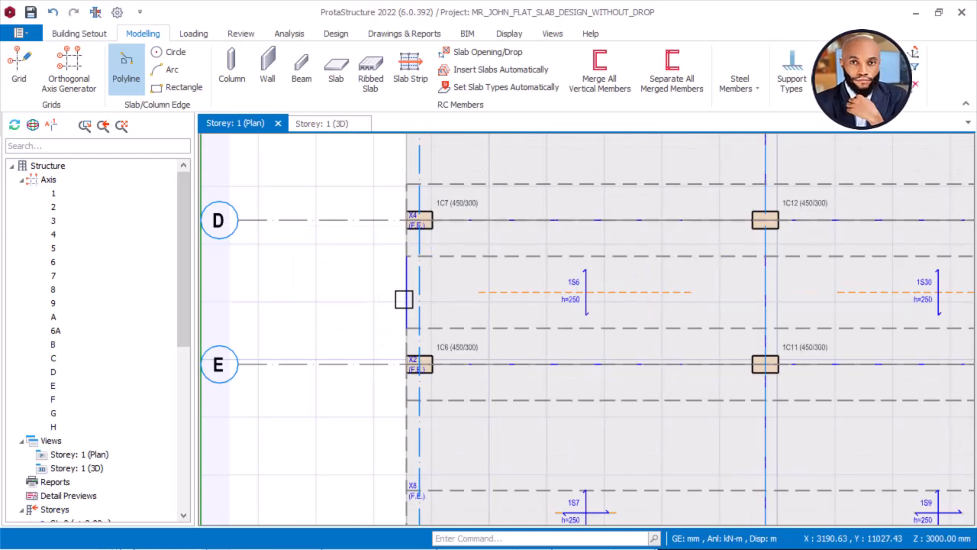
pyautogui.moveTo(402, 299); pyautogui.dragTo(360, 290, button='middle')
pyautogui.scroll(-1, 355, 293)
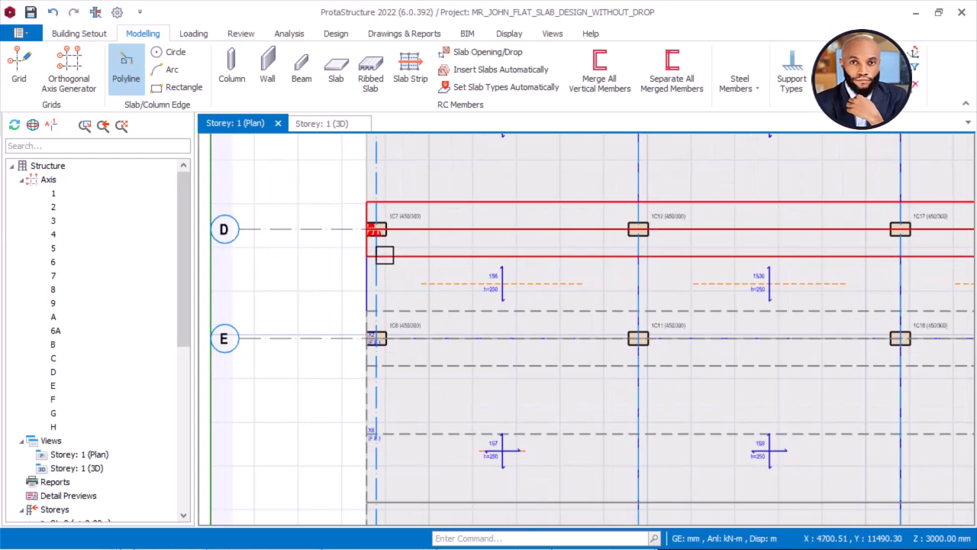
pyautogui.click(410, 70)
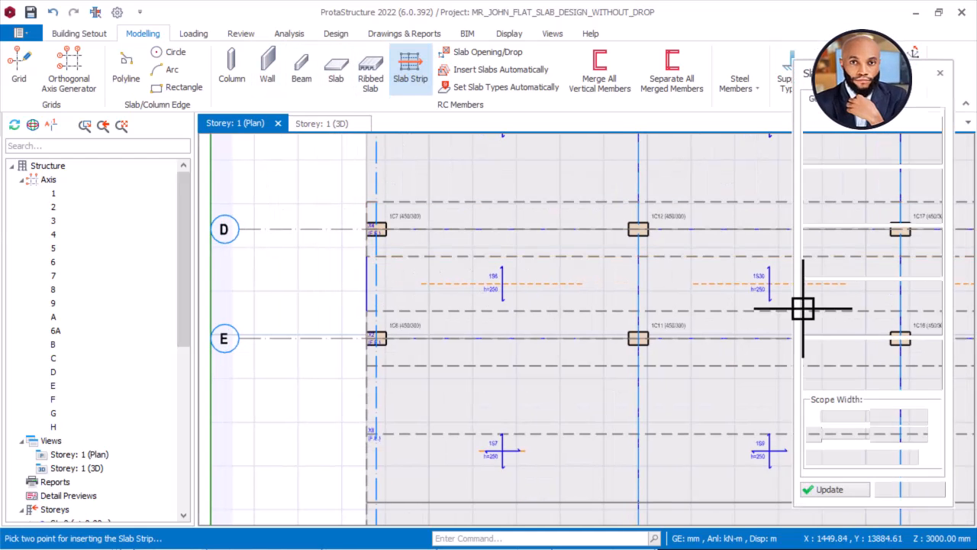
pyautogui.scroll(-3, 393, 285)
pyautogui.moveTo(641, 306); pyautogui.dragTo(397, 278, button='middle')
pyautogui.moveTo(687, 280); pyautogui.dragTo(494, 279, button='middle')
pyautogui.scroll(3, 534, 268)
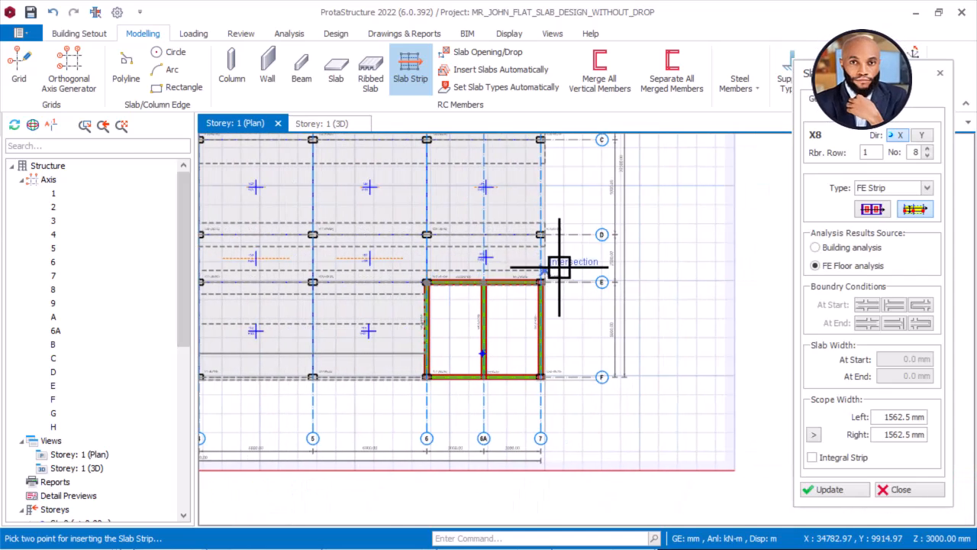
pyautogui.press('Escape')
# Draw a polyline along the slab edge at axis 7 between the facing boundaries of the axis D and E strips.
pyautogui.click(126, 68)
pyautogui.scroll(2, 540, 219)
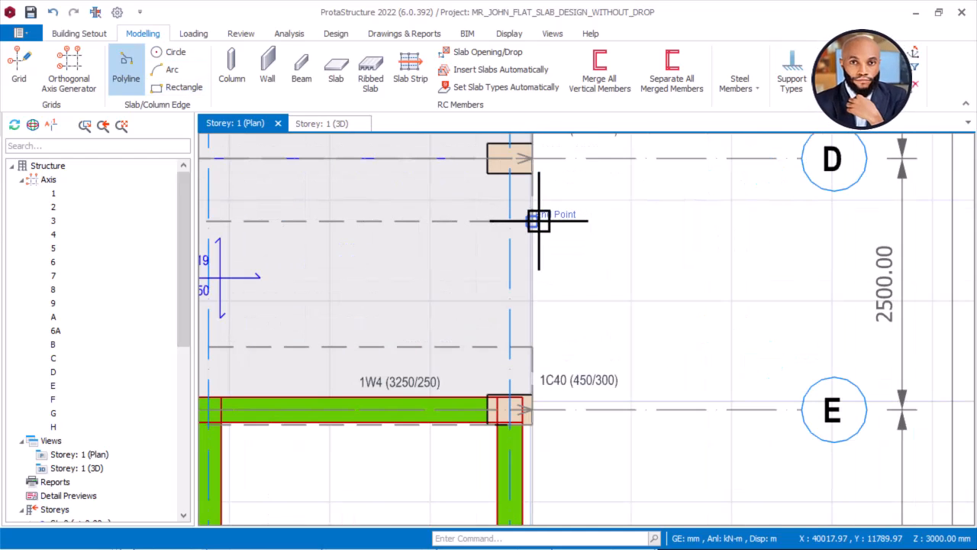
pyautogui.scroll(1, 538, 229)
pyautogui.click(537, 221)
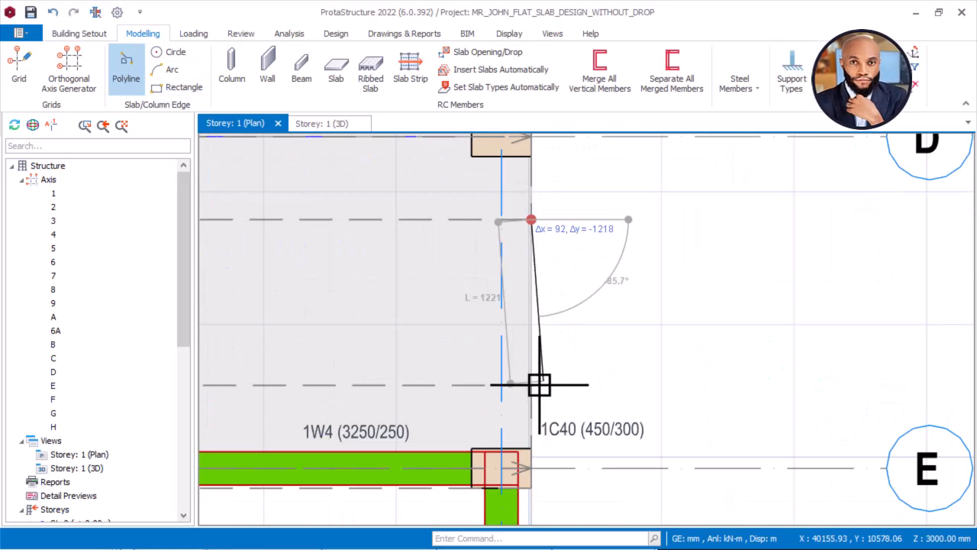
pyautogui.click(534, 385)
pyautogui.rightClick(602, 307)
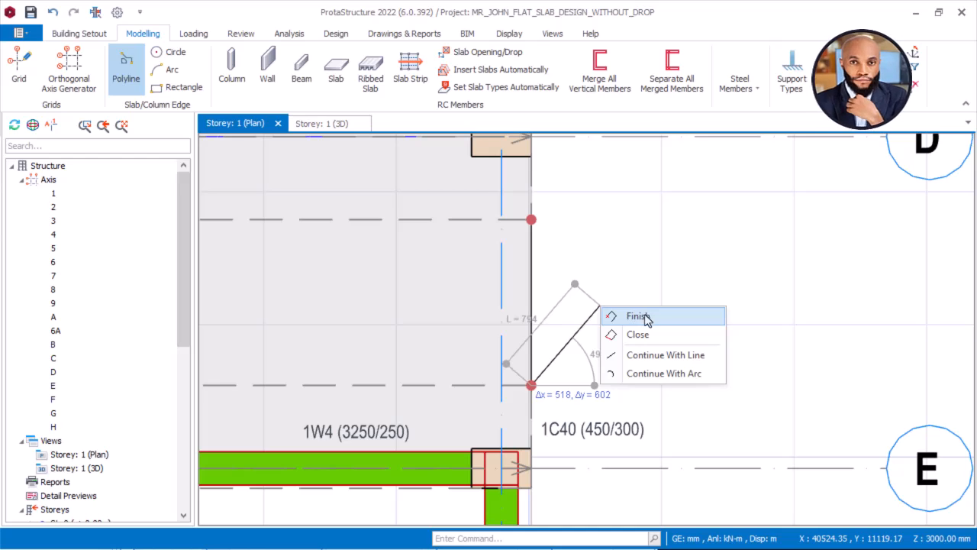
pyautogui.click(646, 319)
pyautogui.scroll(-3, 642, 311)
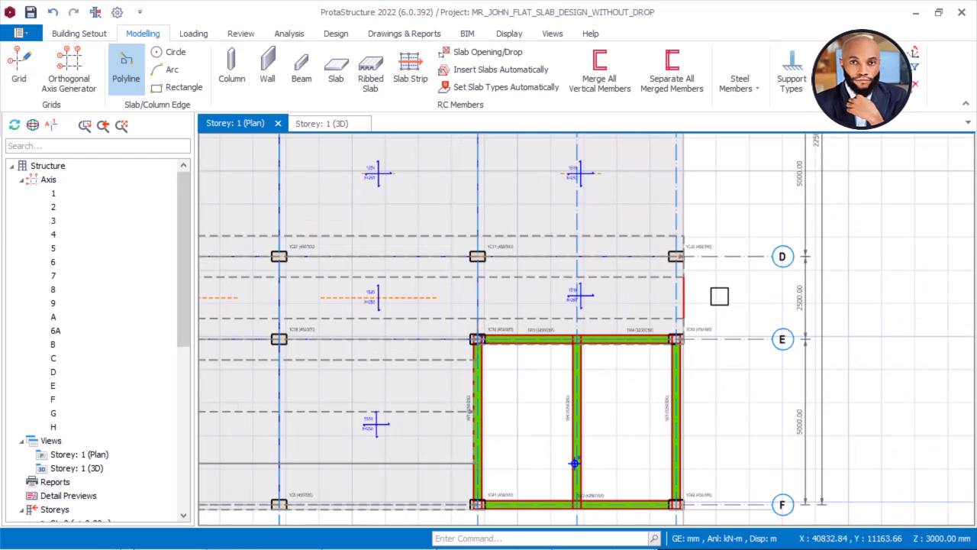
# Insert an X-direction FE slab strip midway between axes D and E, from slab edge to slab edge, with left and right scope widths of 625 mm.
pyautogui.scroll(-1, 729, 298)
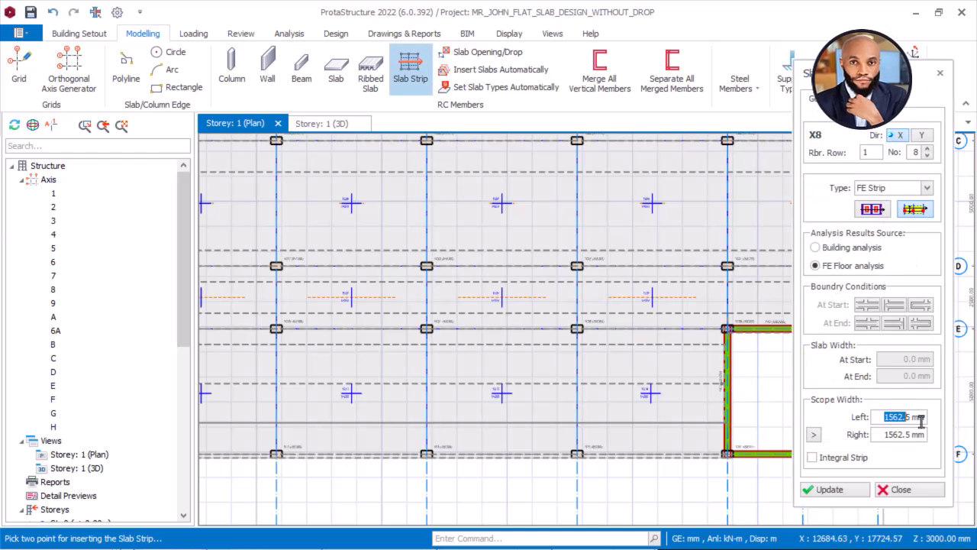
pyautogui.doubleClick(899, 418)
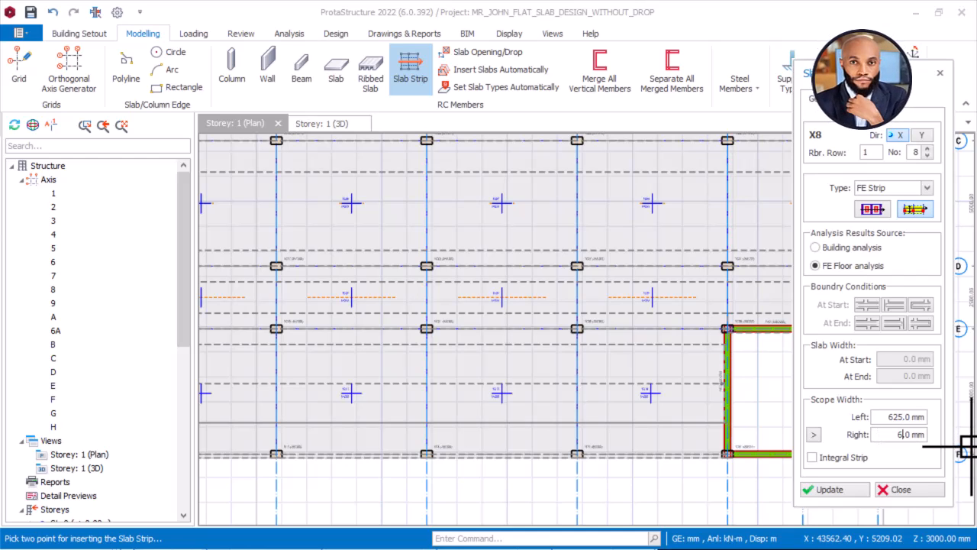
pyautogui.scroll(-2, 489, 288)
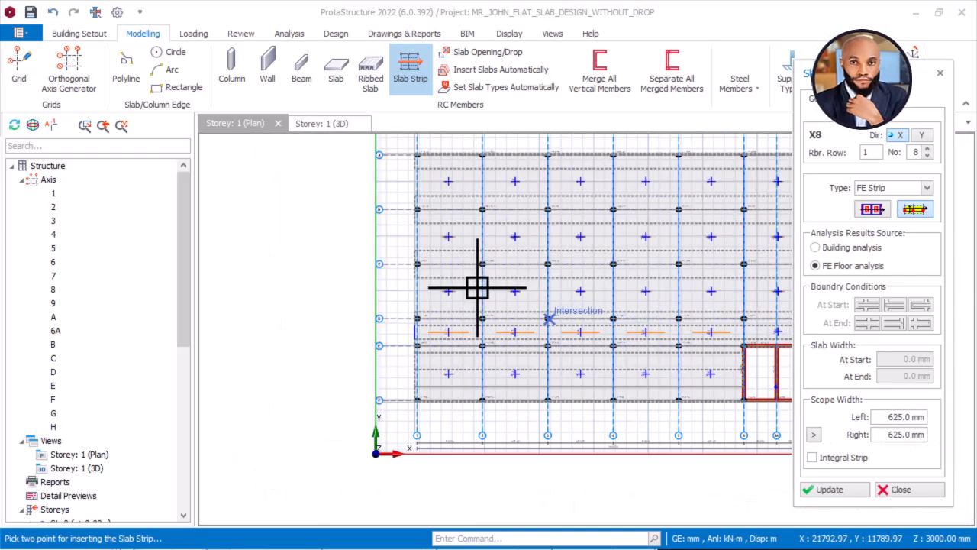
pyautogui.scroll(4, 453, 351)
pyautogui.scroll(2, 348, 359)
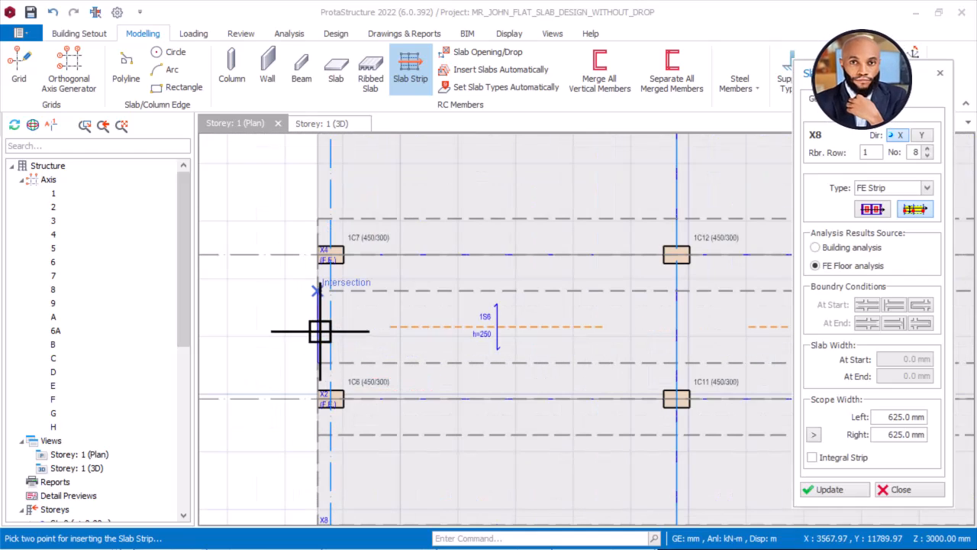
pyautogui.click(320, 333)
pyautogui.scroll(-5, 262, 316)
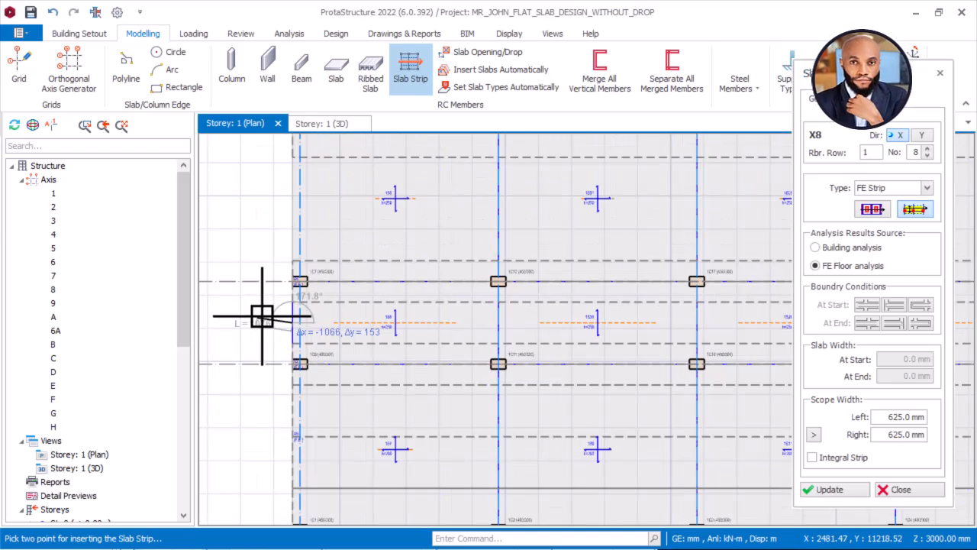
pyautogui.scroll(6, 585, 344)
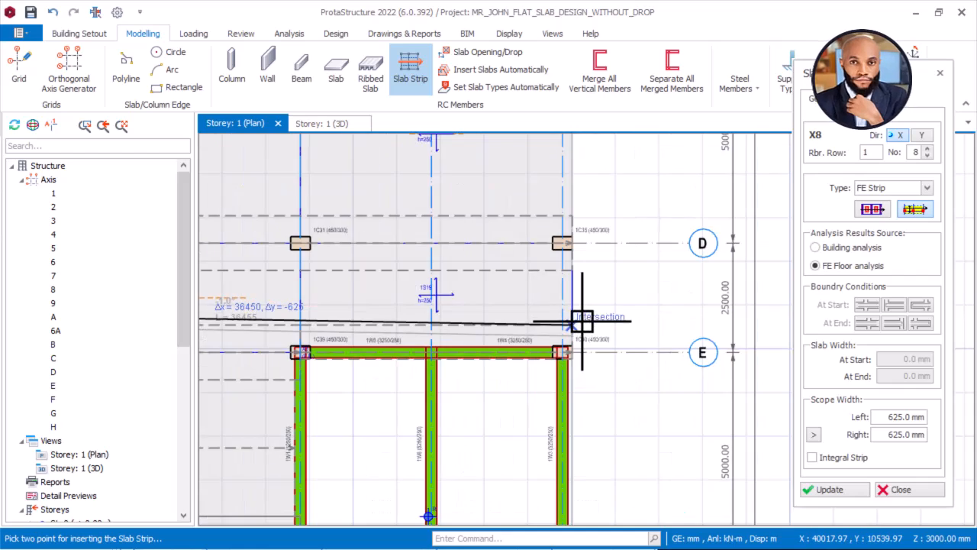
pyautogui.click(619, 302)
pyautogui.scroll(-3, 672, 283)
pyautogui.press('Escape')
# Delete the helper polyline on the slab edge at axis 7 between axes D and E.
pyautogui.scroll(3, 632, 282)
pyautogui.scroll(2, 618, 273)
pyautogui.scroll(2, 642, 272)
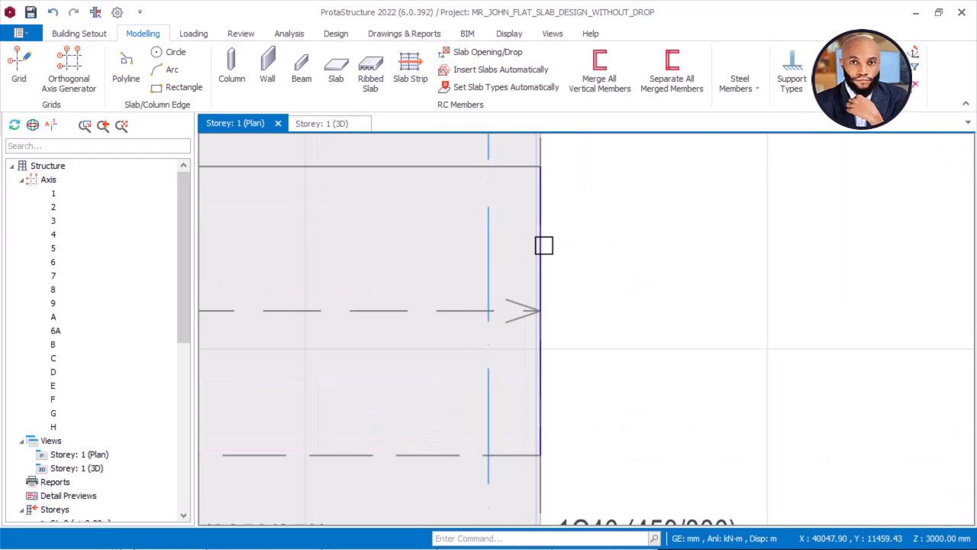
pyautogui.scroll(-4, 702, 268)
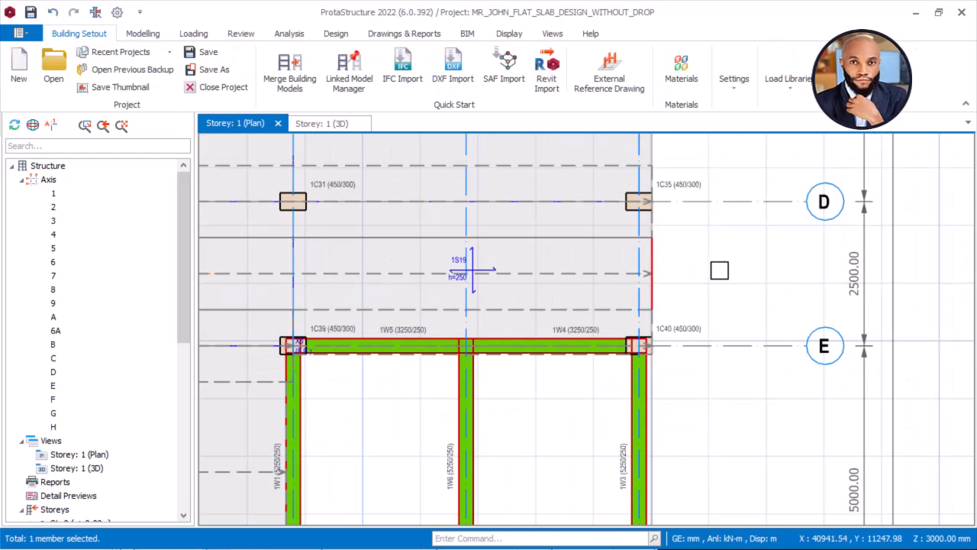
pyautogui.moveTo(585, 272)
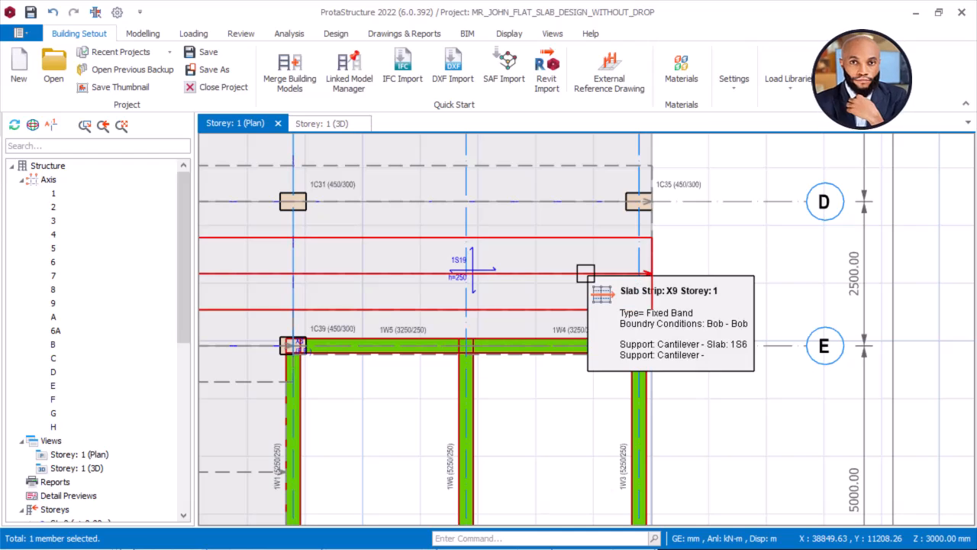
pyautogui.scroll(2, 658, 263)
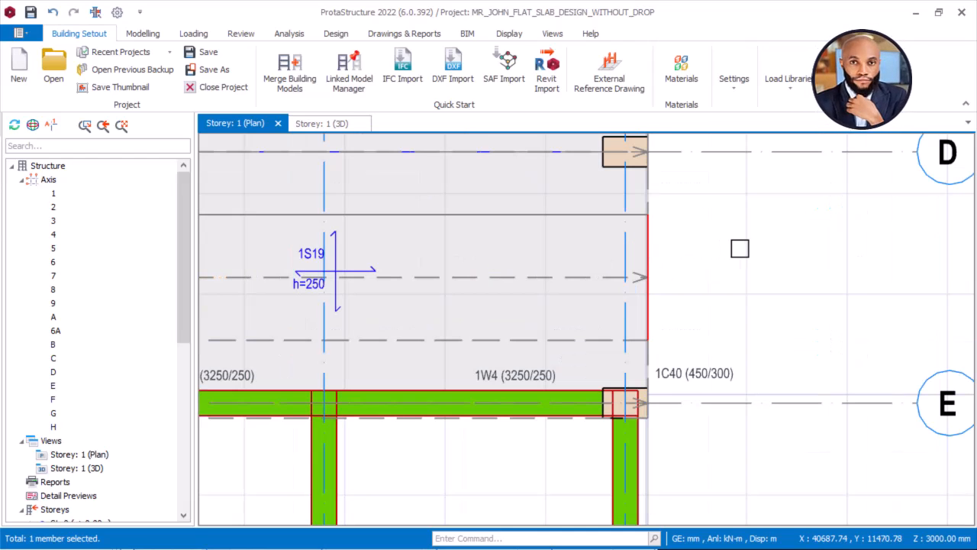
pyautogui.press('Escape')
pyautogui.scroll(-6, 783, 259)
# Delete the helper polyline on the slab edge at axis 1 between axes D and E and check the new middle strip.
pyautogui.moveTo(433, 303); pyautogui.dragTo(681, 331, button='middle')
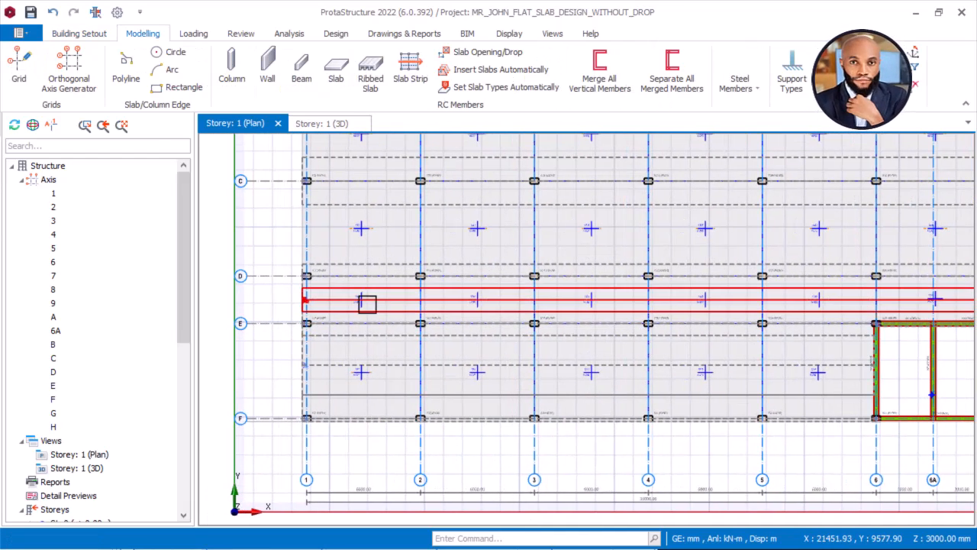
pyautogui.scroll(3, 294, 301)
pyautogui.scroll(3, 310, 302)
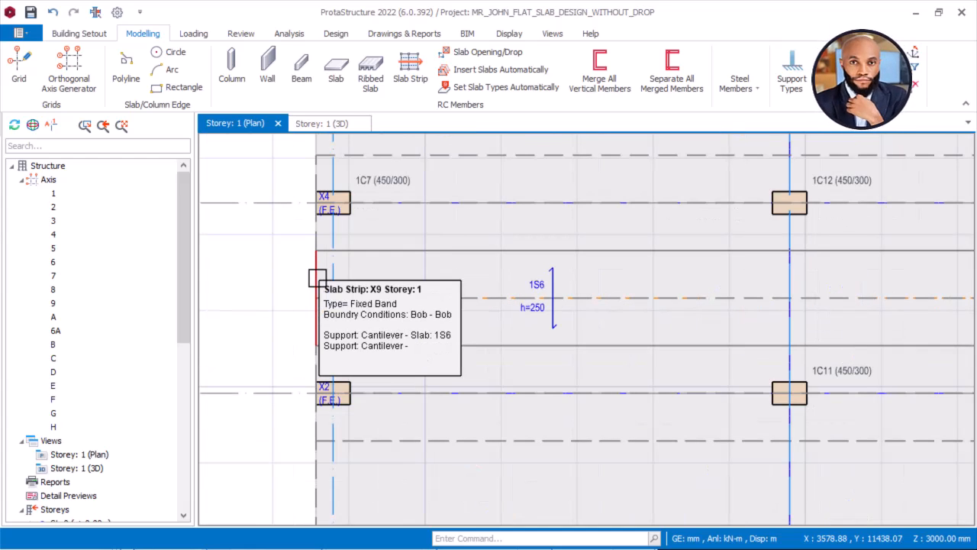
pyautogui.scroll(-3, 449, 281)
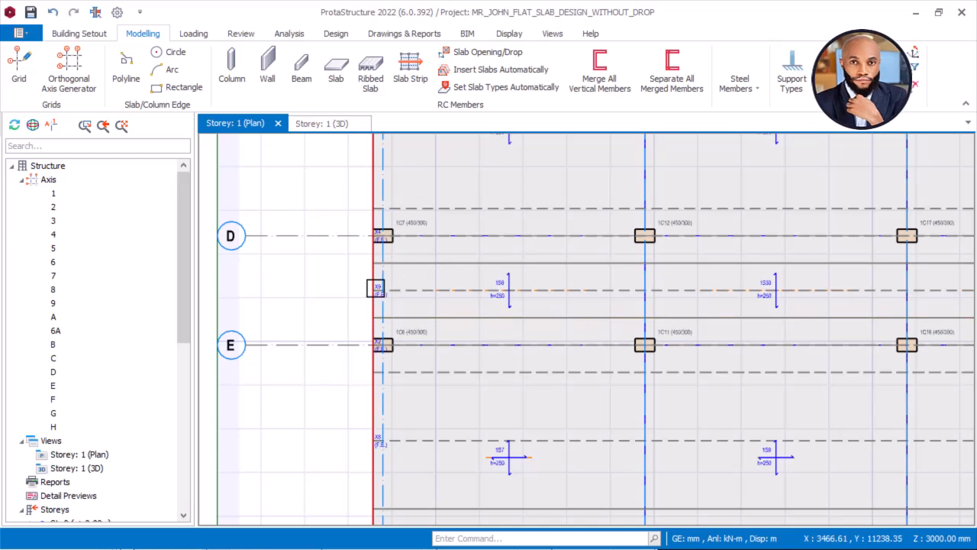
pyautogui.scroll(1, 375, 285)
pyautogui.moveTo(352, 326)
pyautogui.scroll(-2, 352, 327)
pyautogui.click(443, 290)
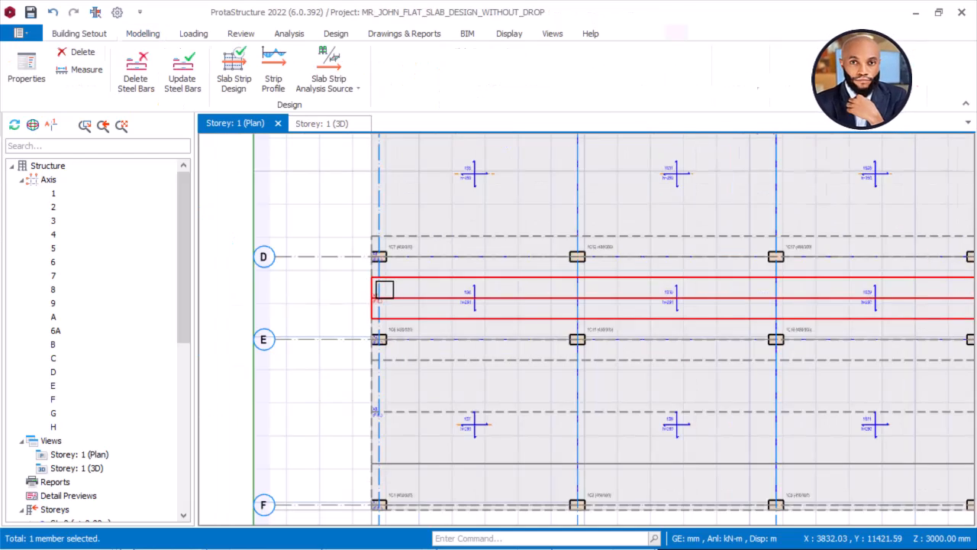
pyautogui.press('Escape')
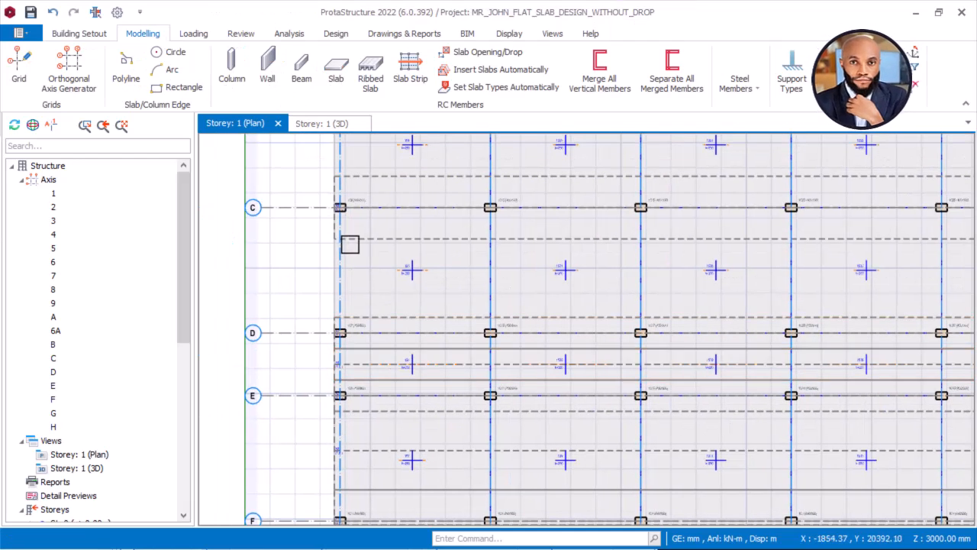
# Draw a polyline along the slab edge at axis 1 between the facing boundaries of the axis C and D strips.
pyautogui.scroll(2, 347, 246)
pyautogui.scroll(1, 426, 260)
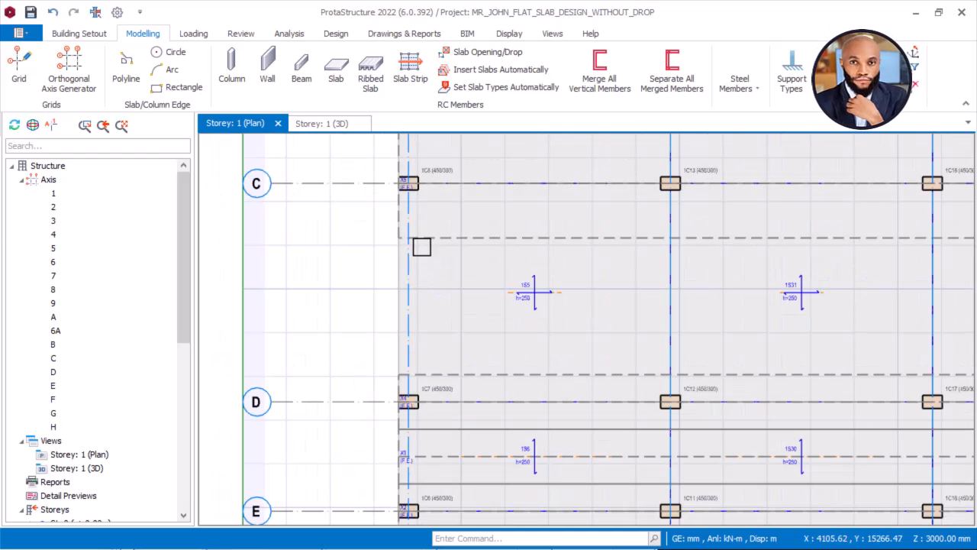
pyautogui.click(128, 67)
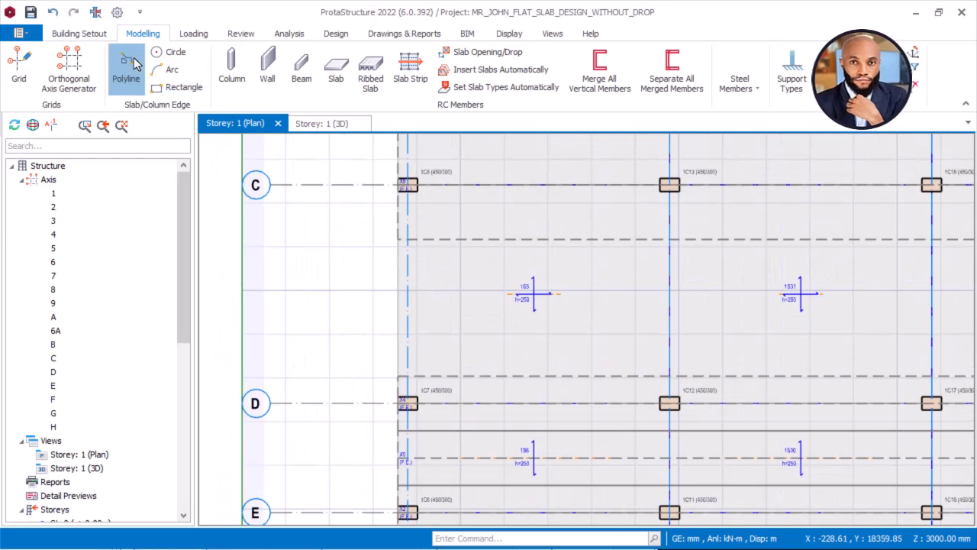
pyautogui.scroll(2, 390, 240)
pyautogui.click(405, 239)
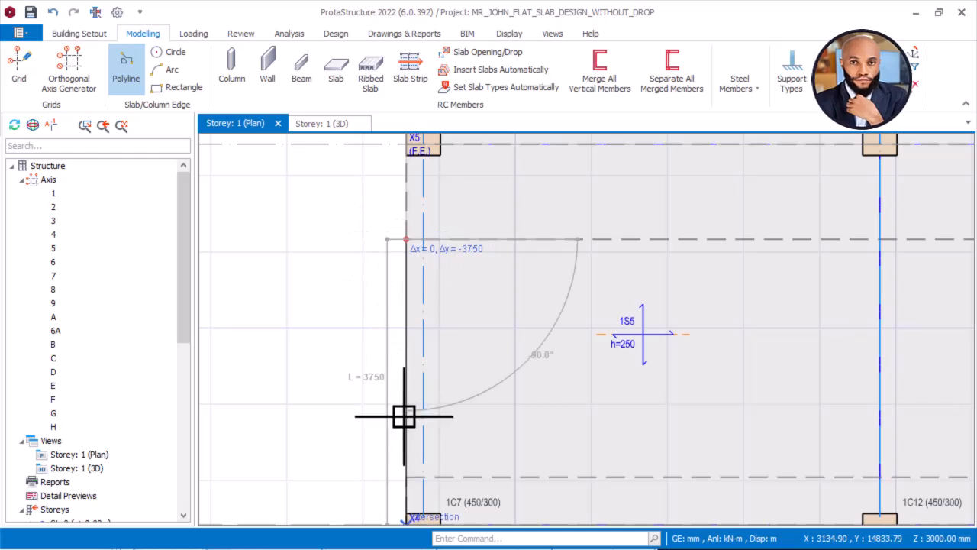
pyautogui.click(412, 475)
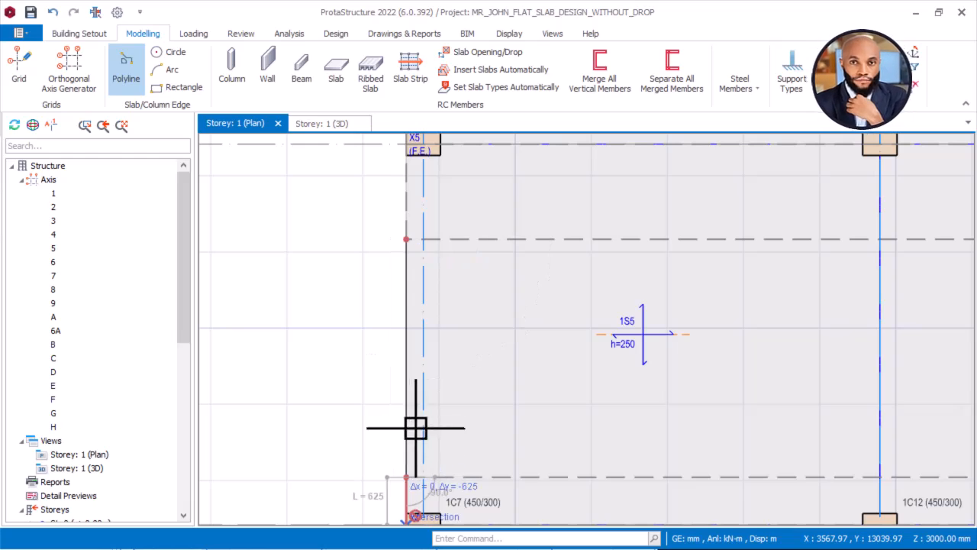
pyautogui.scroll(-2, 320, 298)
pyautogui.rightClick(306, 288)
pyautogui.click(340, 299)
pyautogui.scroll(-5, 280, 290)
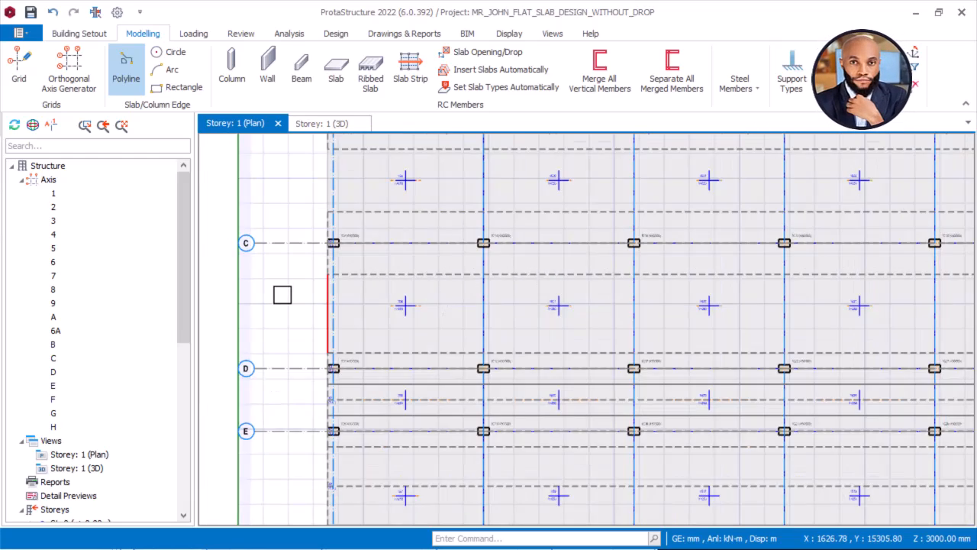
# Draw a polyline along the slab edge at axis 7 between the facing boundaries of the axis C and D strips.
pyautogui.scroll(3, 672, 303)
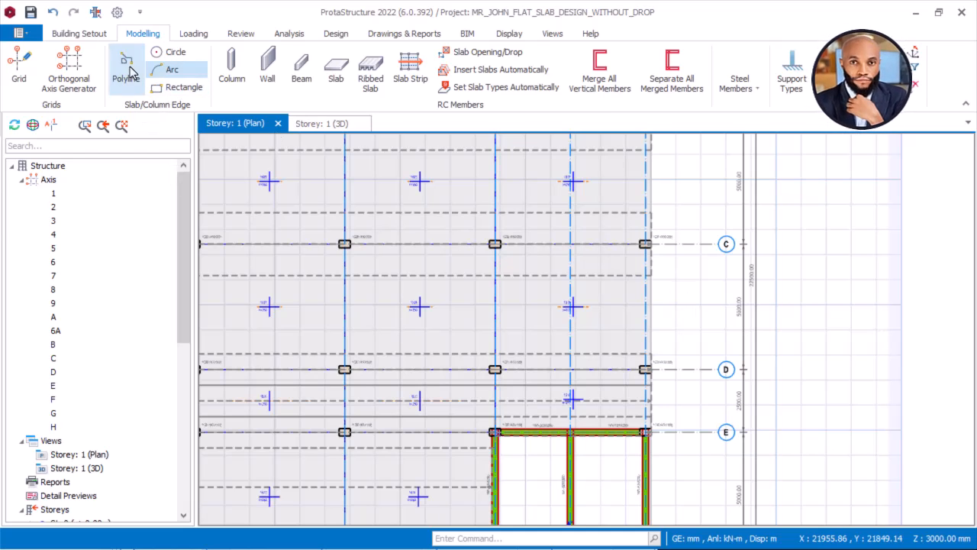
pyautogui.scroll(2, 641, 266)
pyautogui.click(654, 265)
pyautogui.click(647, 393)
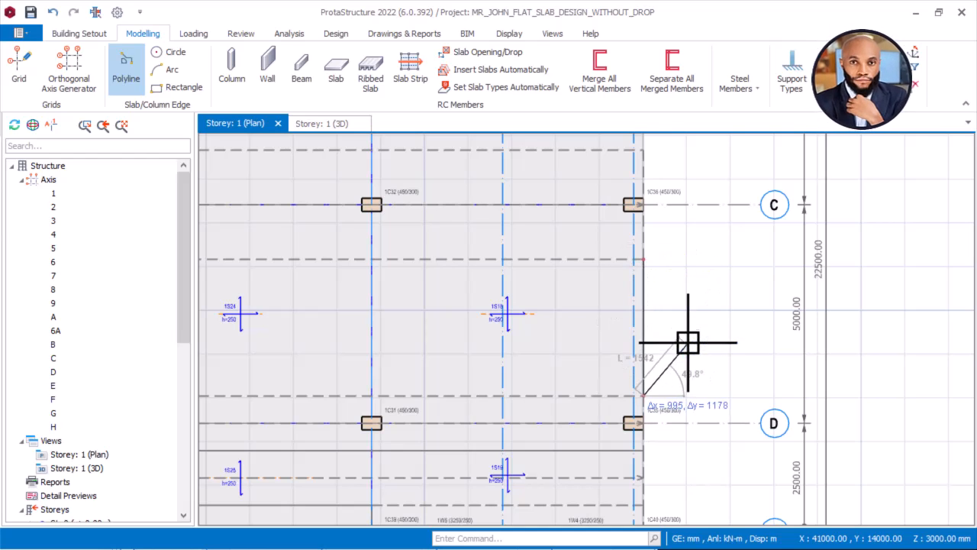
pyautogui.rightClick(689, 329)
pyautogui.click(715, 338)
pyautogui.scroll(4, 676, 325)
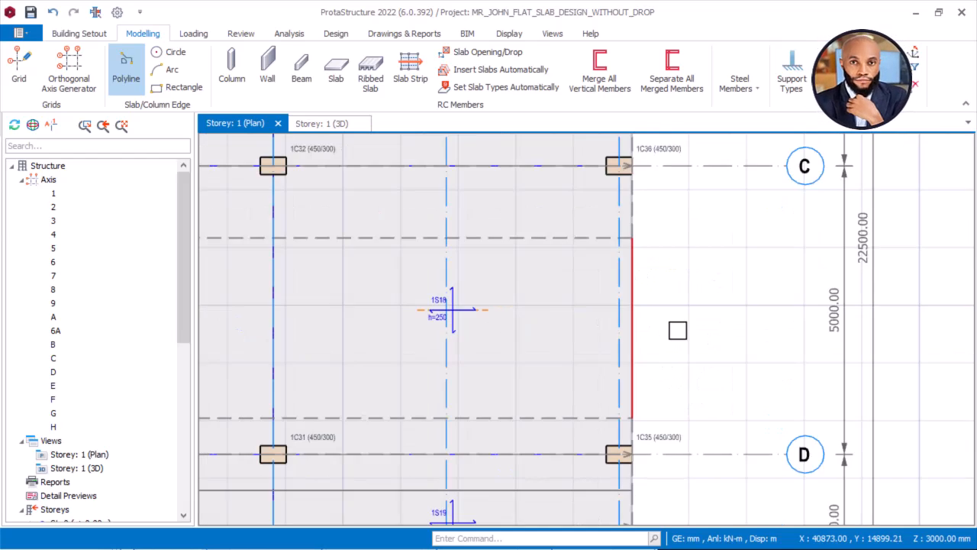
pyautogui.scroll(-3, 680, 331)
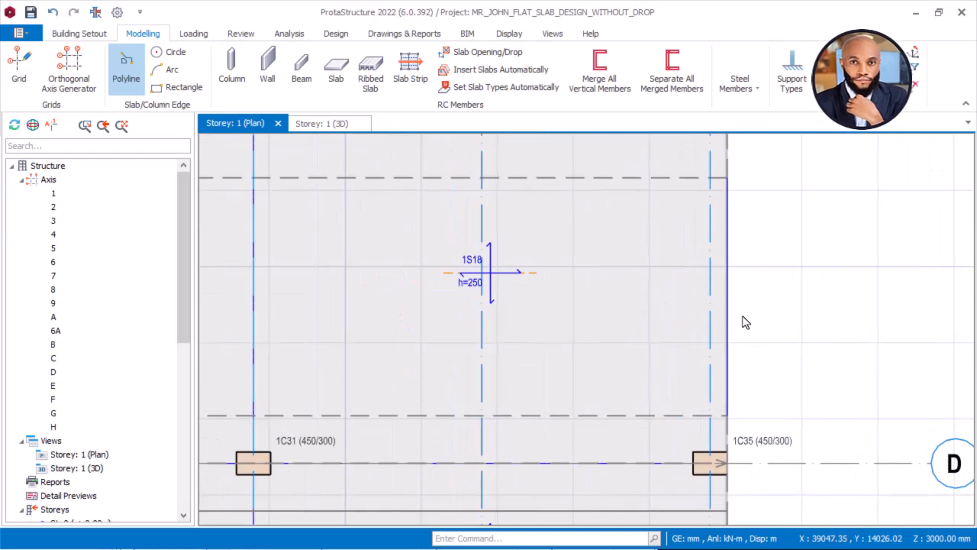
pyautogui.scroll(-3, 572, 329)
pyautogui.scroll(4, 571, 329)
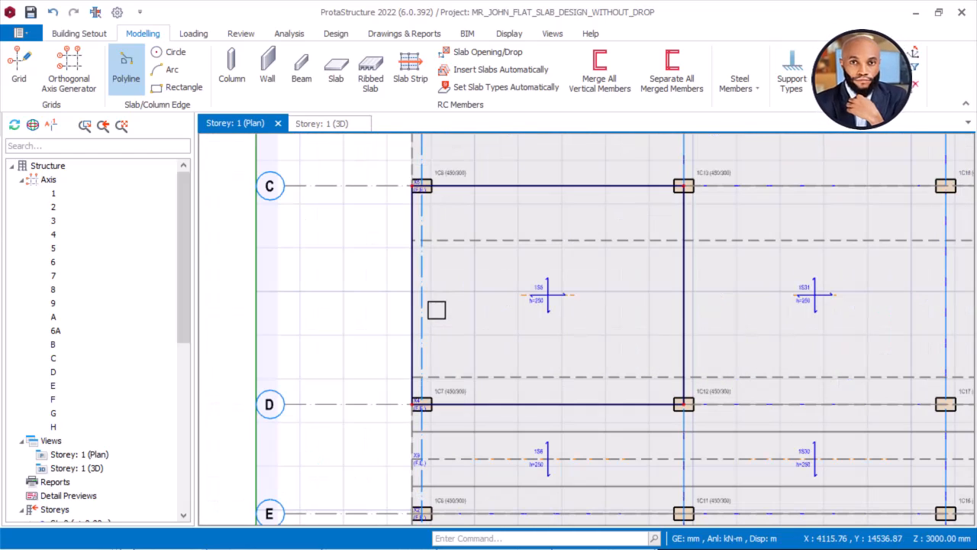
# Switch to the AutoCAD building plan and examine the middle strip width dimensions between axes C and D and between E and F.
pyautogui.press('super')
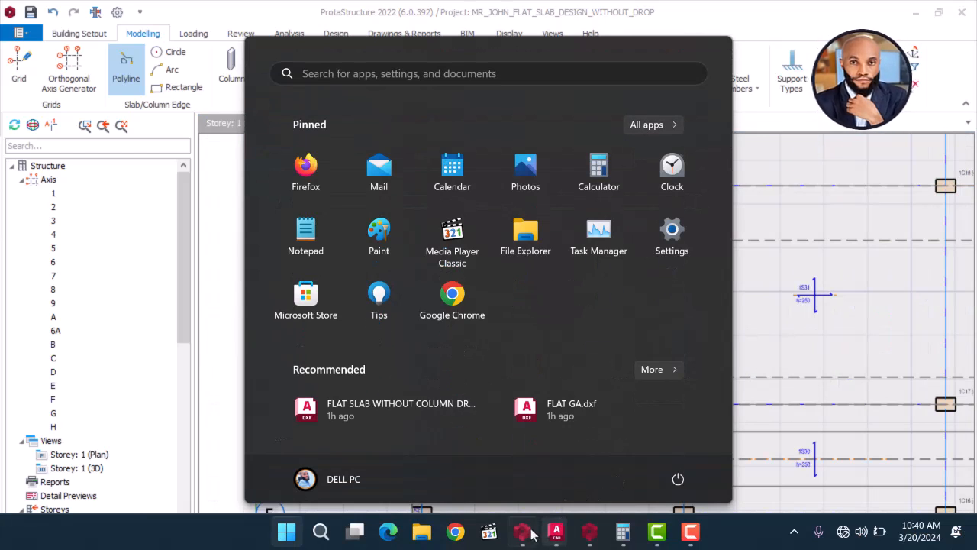
pyautogui.moveTo(552, 537)
pyautogui.click(546, 471)
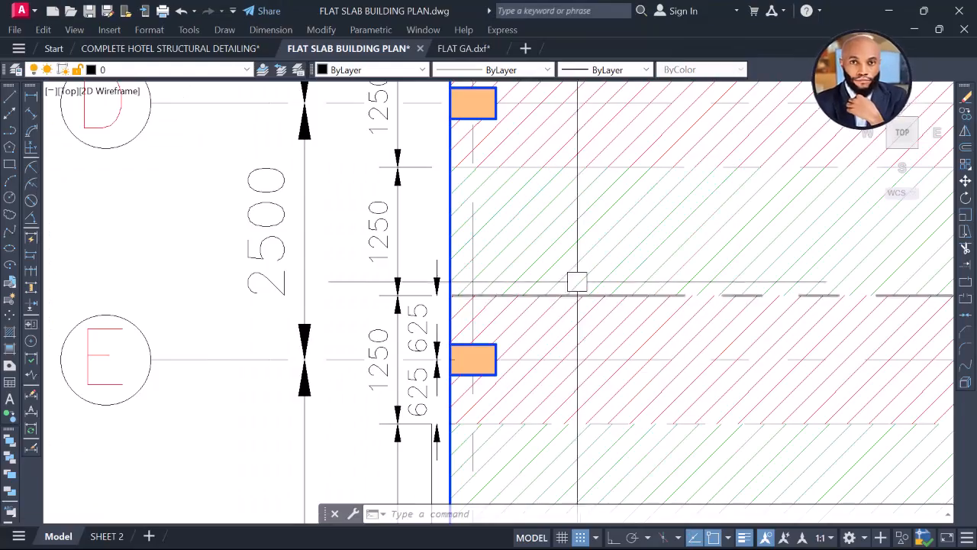
pyautogui.moveTo(574, 218); pyautogui.dragTo(507, 310, button='middle')
pyautogui.moveTo(455, 288); pyautogui.dragTo(393, 323, button='middle')
pyautogui.scroll(3, 392, 323)
pyautogui.scroll(-3, 439, 294)
pyautogui.moveTo(483, 296); pyautogui.dragTo(393, 354, button='middle')
pyautogui.scroll(5, 332, 367)
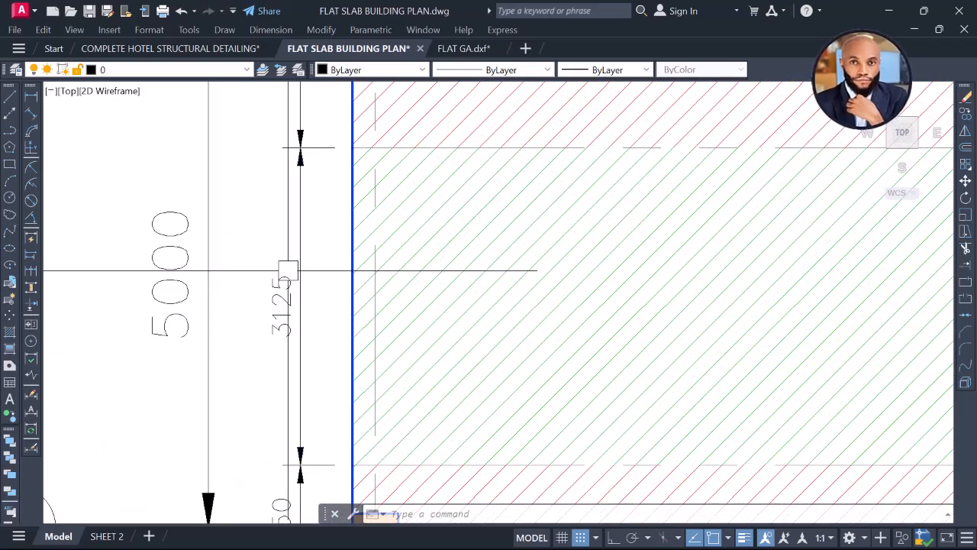
pyautogui.scroll(-6, 291, 298)
pyautogui.moveTo(349, 338); pyautogui.dragTo(370, 277, button='middle')
pyautogui.scroll(6, 380, 308)
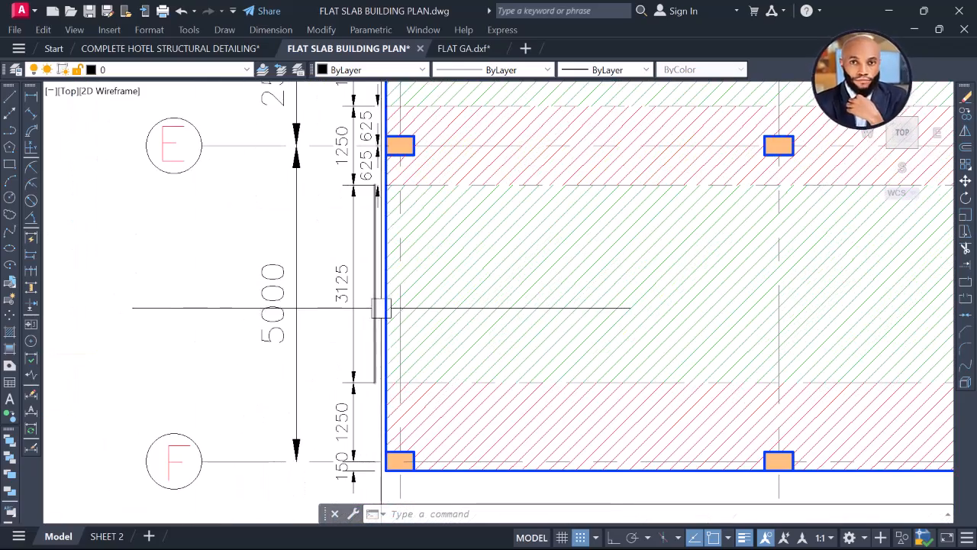
# Examine the middle strip width dimension between axes C and D and the neighbouring strips in the AutoCAD plan.
pyautogui.scroll(-2, 394, 287)
pyautogui.moveTo(415, 275); pyautogui.dragTo(407, 397, button='middle')
pyautogui.scroll(2, 380, 269)
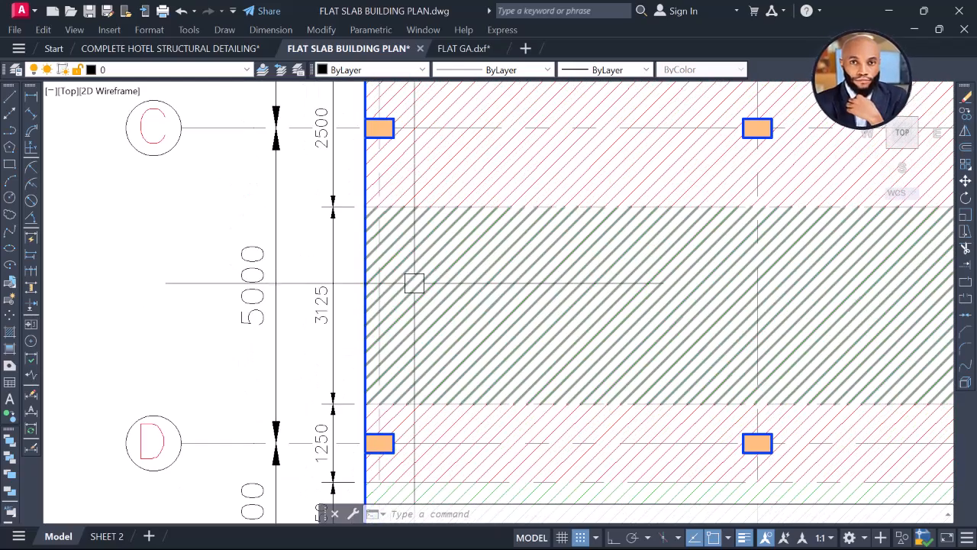
pyautogui.scroll(-4, 450, 310)
pyautogui.moveTo(450, 310); pyautogui.dragTo(407, 360, button='middle')
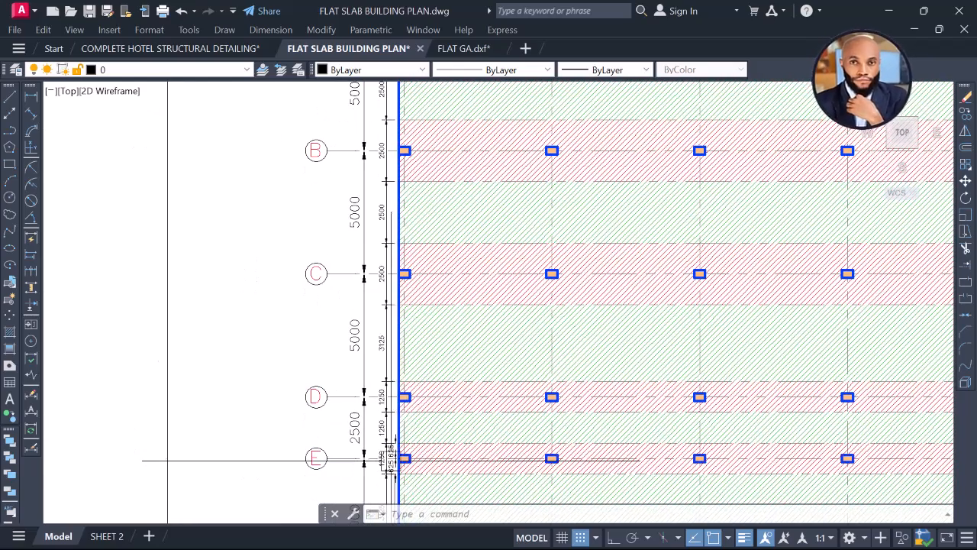
# Switch to ProtaStructure, dismissing the Bentley connection window, and open the properties of the middle slab strip between axes E and F.
pyautogui.press('super')
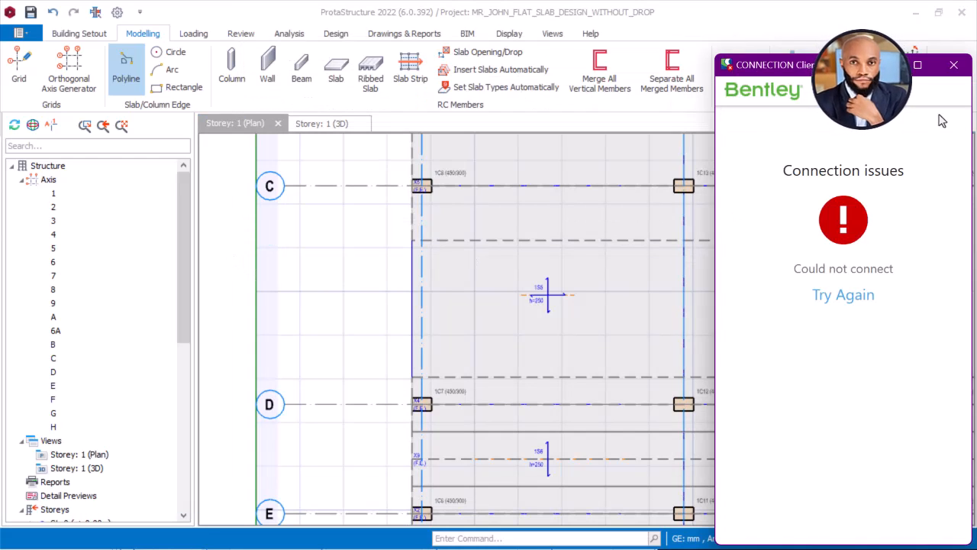
pyautogui.click(958, 72)
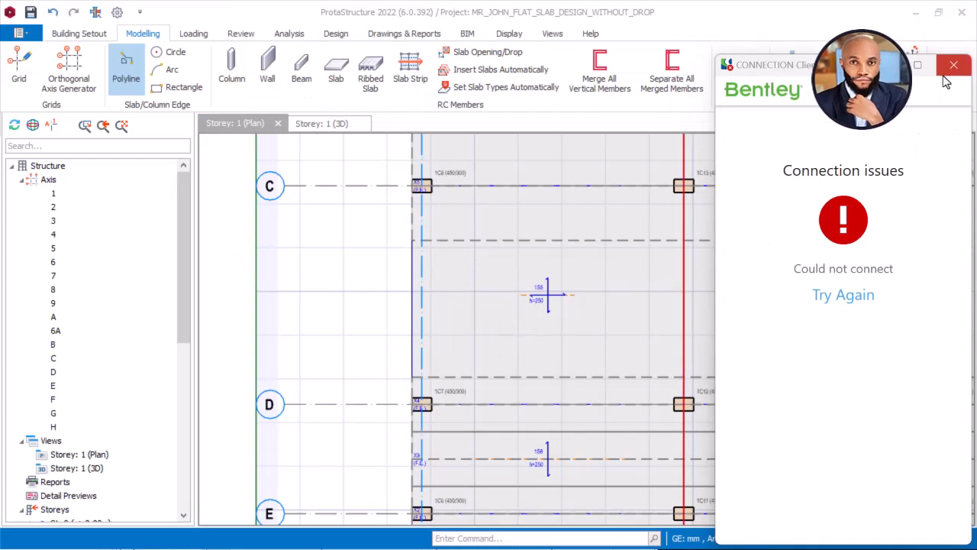
pyautogui.moveTo(466, 277); pyautogui.dragTo(485, 119, button='middle')
pyautogui.moveTo(503, 269); pyautogui.dragTo(489, 113, button='middle')
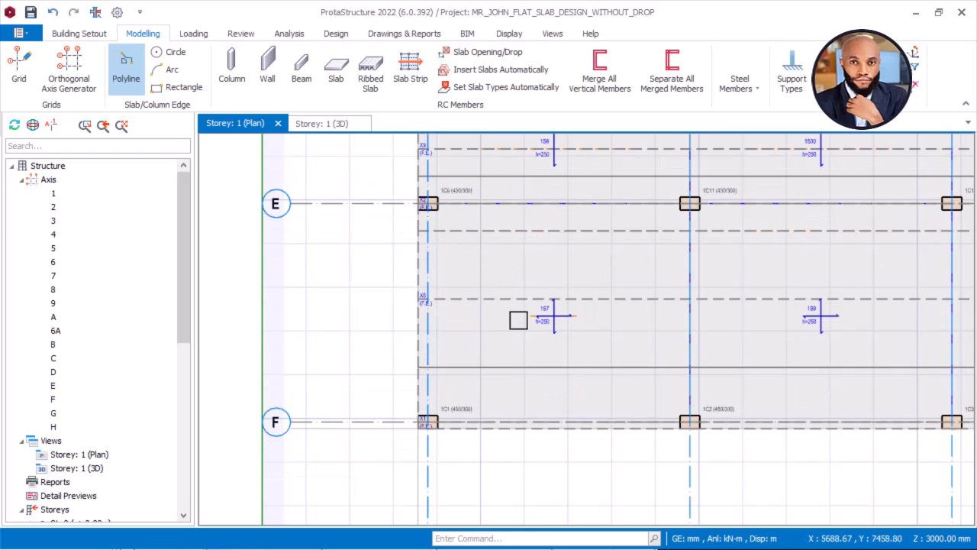
pyautogui.rightClick(385, 260)
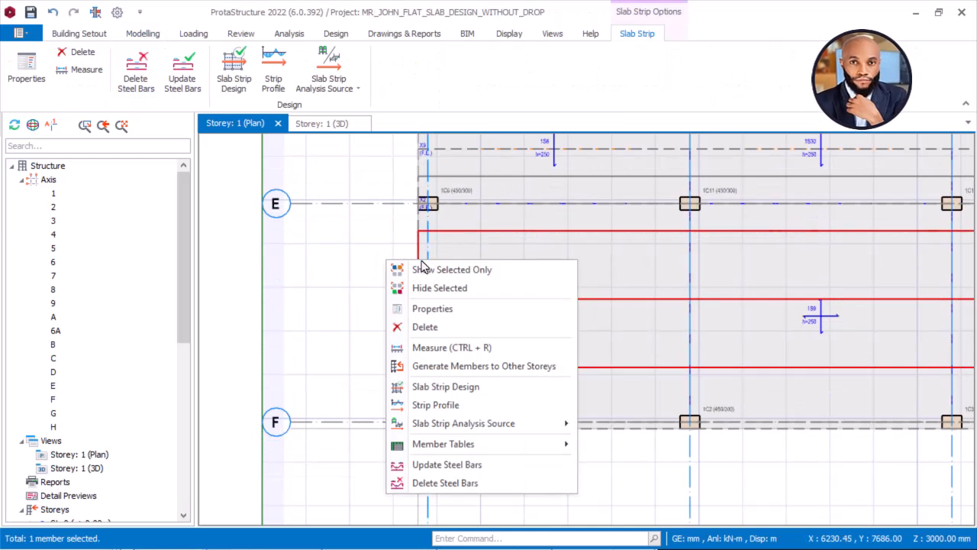
pyautogui.click(447, 310)
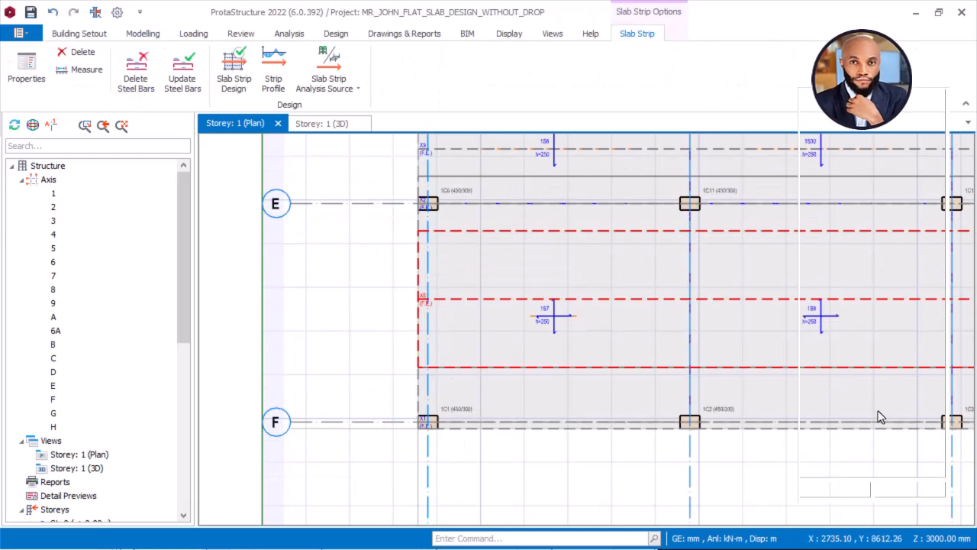
# Insert an X-direction FE strip with 1562.5 mm scope widths between axes C and D, joining the helper polylines' midpoints at axes 1 and 7.
pyautogui.scroll(-3, 476, 305)
pyautogui.moveTo(476, 306); pyautogui.dragTo(377, 324, button='middle')
pyautogui.moveTo(373, 389); pyautogui.dragTo(362, 278, button='middle')
pyautogui.scroll(3, 304, 284)
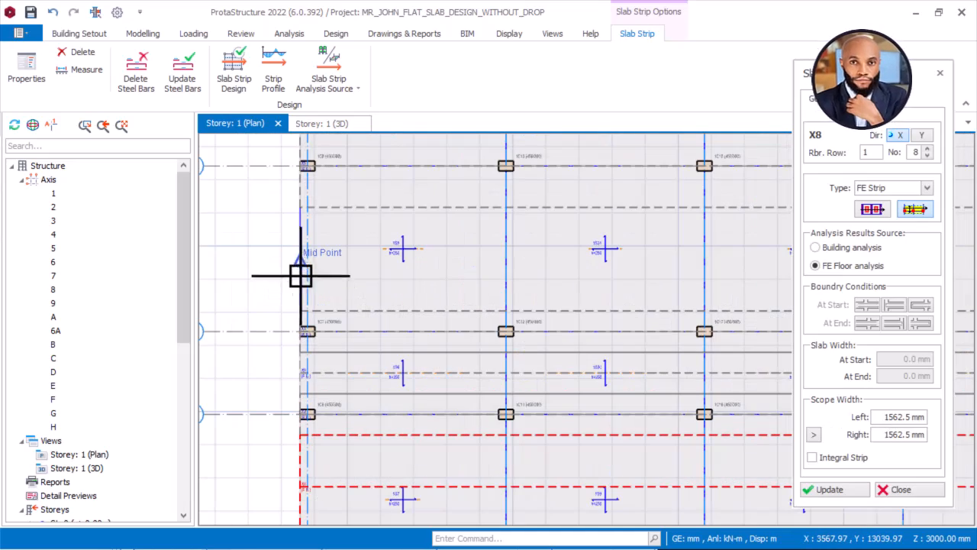
pyautogui.click(300, 264)
pyautogui.scroll(-3, 366, 319)
pyautogui.scroll(3, 580, 290)
pyautogui.scroll(3, 594, 284)
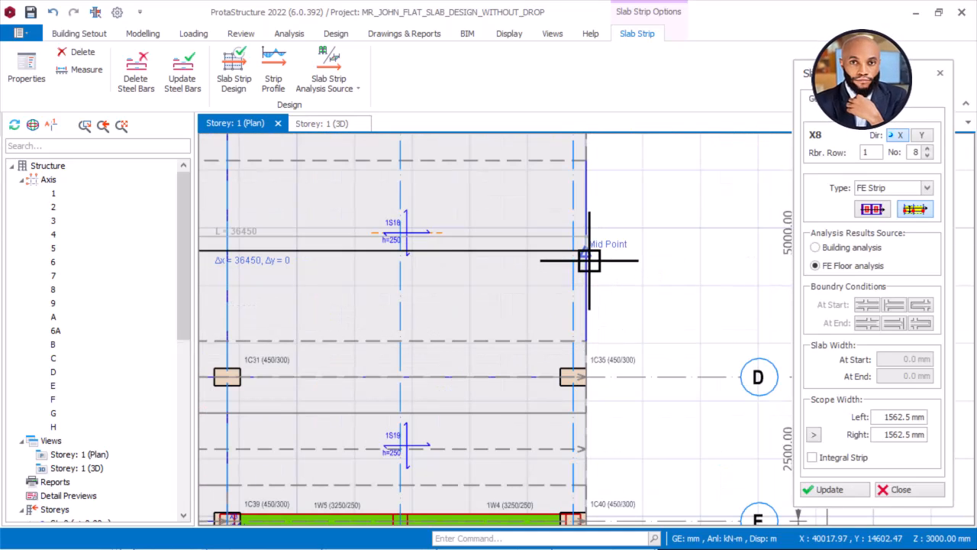
pyautogui.click(596, 260)
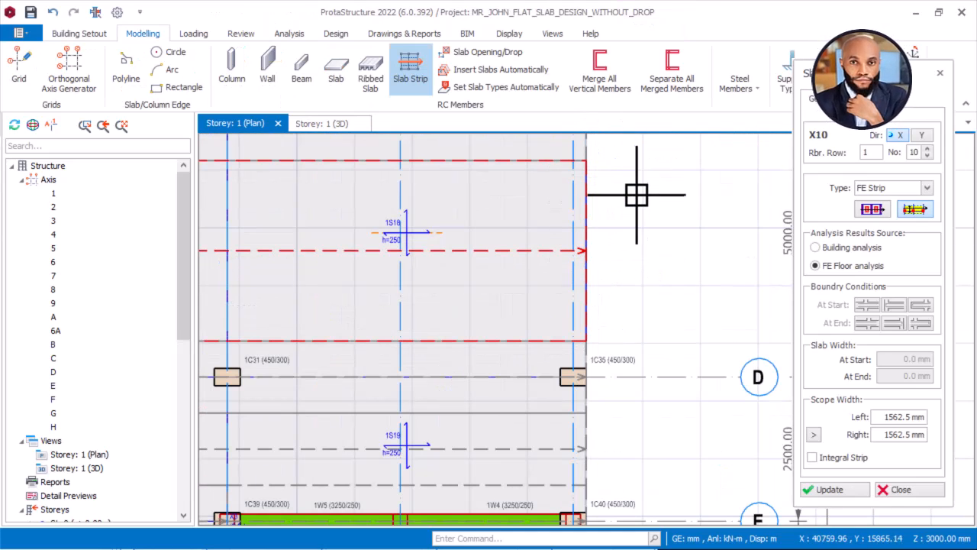
pyautogui.press('Escape')
# Delete the helper polyline on the slab edge at axis 7 between axes C and D.
pyautogui.scroll(2, 620, 220)
pyautogui.scroll(-1, 613, 263)
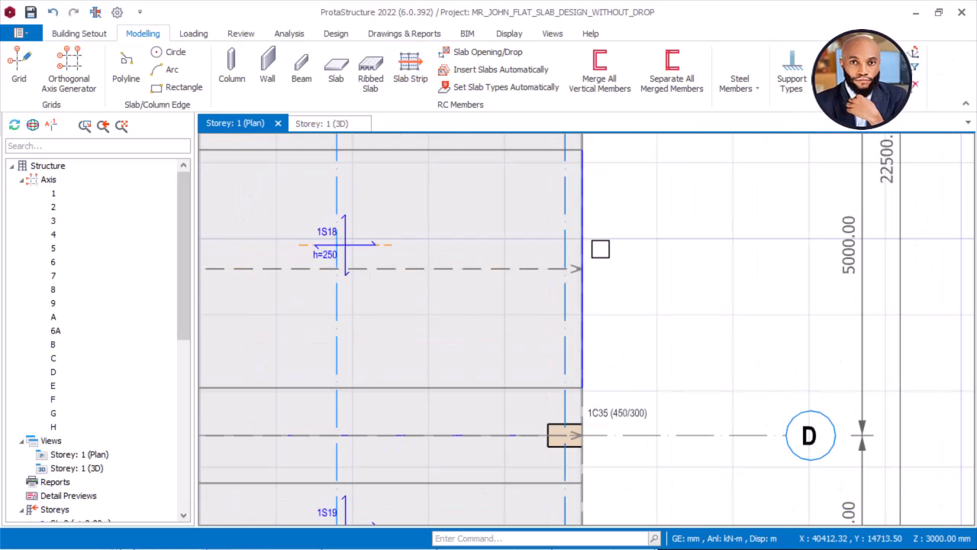
pyautogui.scroll(-3, 676, 235)
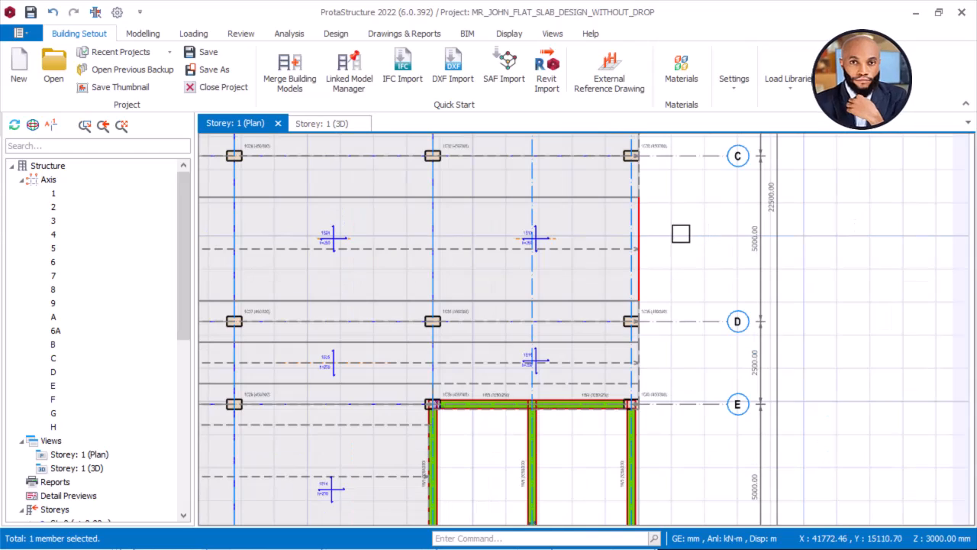
pyautogui.rightClick(684, 226)
pyautogui.click(712, 330)
# Delete the helper polyline on the slab edge at axis 1 between axes C and D.
pyautogui.scroll(-4, 801, 299)
pyautogui.moveTo(467, 303); pyautogui.dragTo(783, 304, button='middle')
pyautogui.scroll(6, 552, 271)
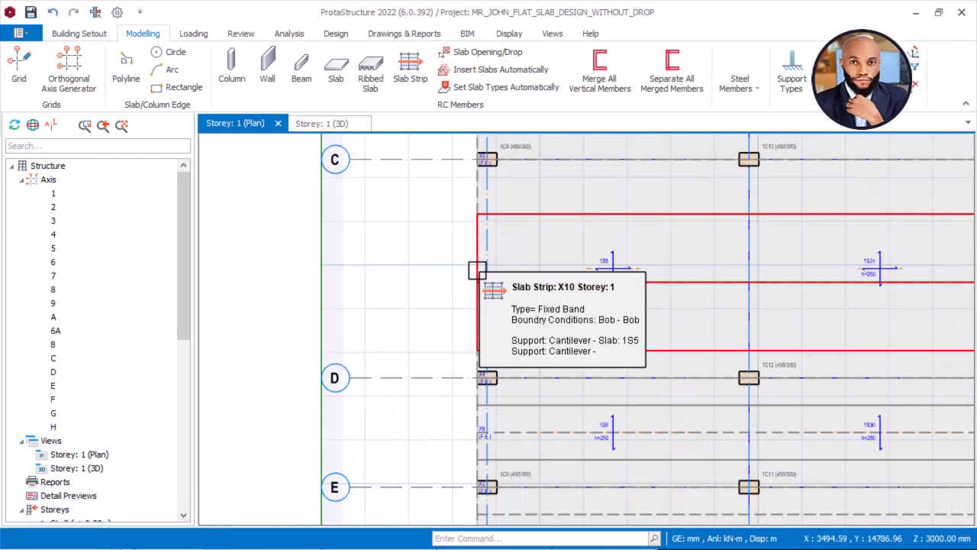
pyautogui.scroll(2, 477, 269)
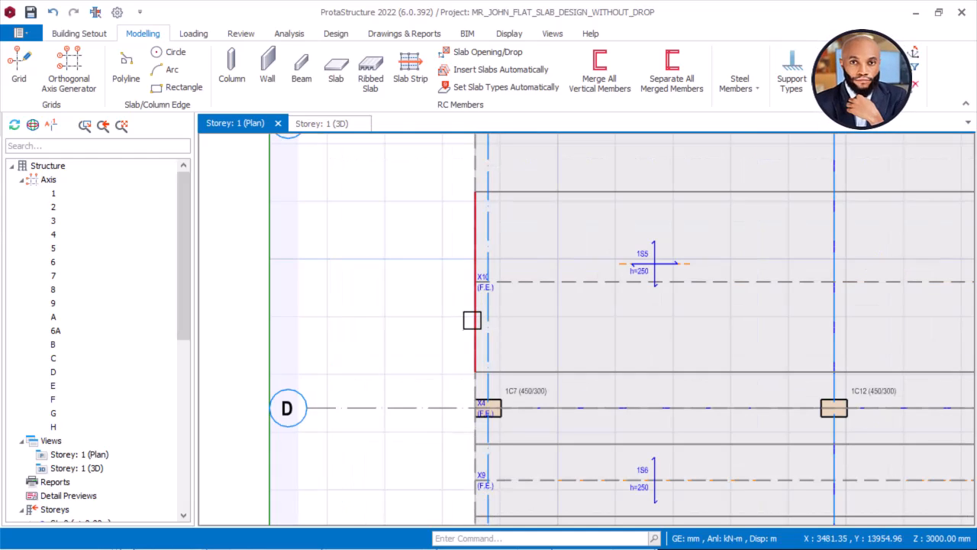
pyautogui.click(482, 287)
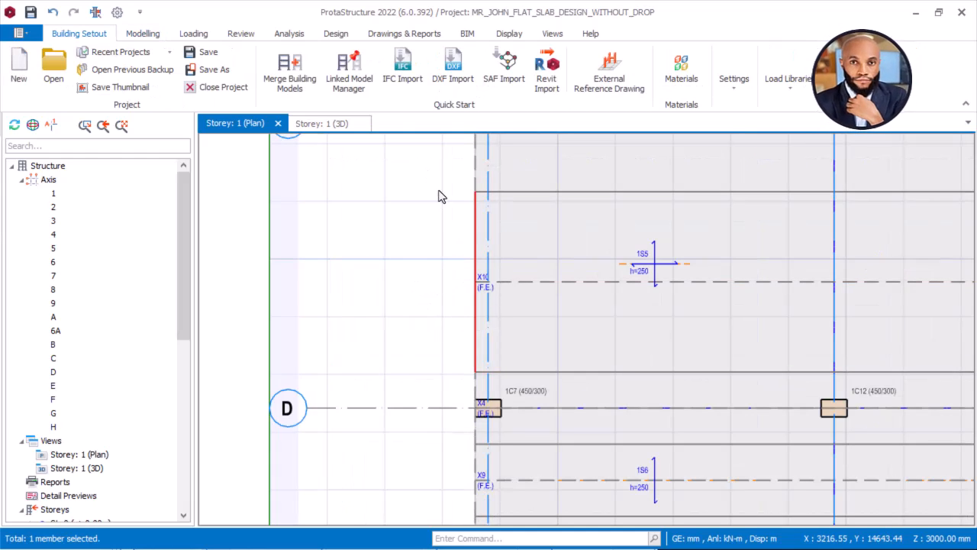
pyautogui.click(420, 169)
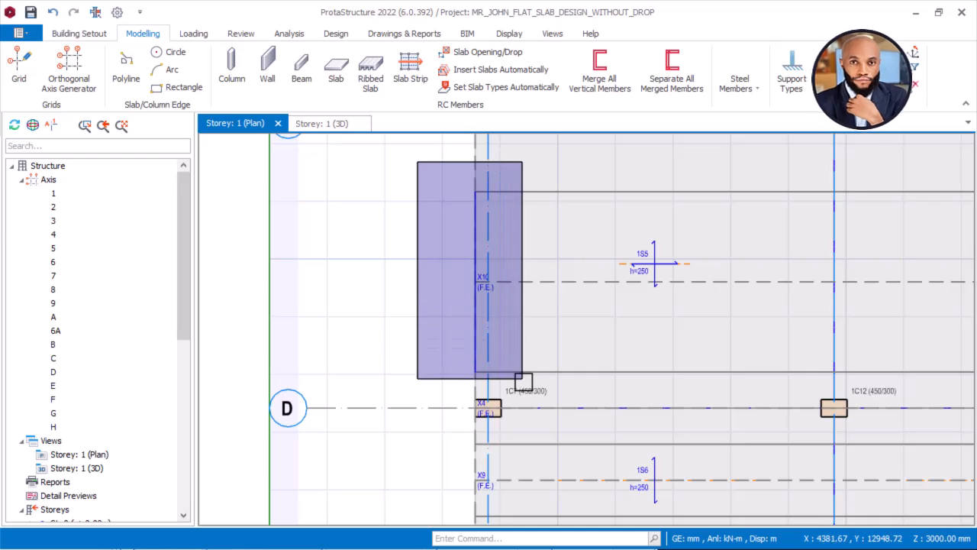
pyautogui.click(524, 382)
pyautogui.rightClick(413, 245)
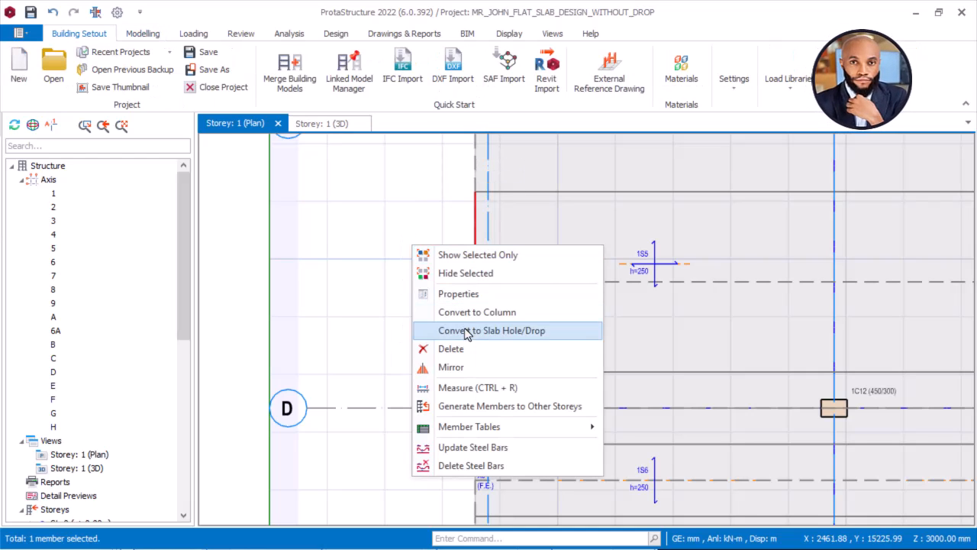
pyautogui.click(456, 349)
# Switch to the AutoCAD flat slab building plan and examine the middle strip width dimension between axes A and B.
pyautogui.scroll(-3, 424, 350)
pyautogui.moveTo(503, 305); pyautogui.dragTo(396, 402, button='middle')
pyautogui.moveTo(430, 309); pyautogui.dragTo(411, 383, button='middle')
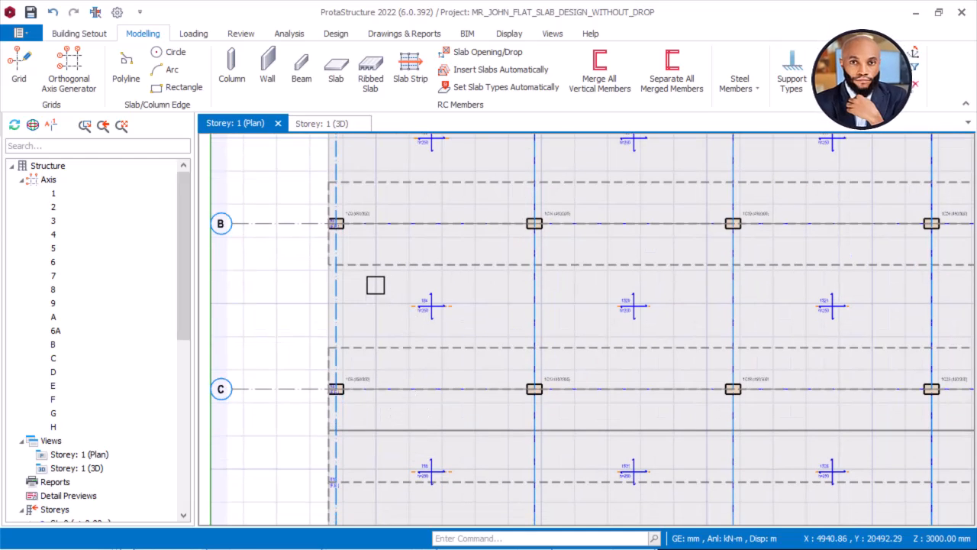
pyautogui.moveTo(375, 278); pyautogui.dragTo(386, 343, button='middle')
pyautogui.scroll(-1, 386, 343)
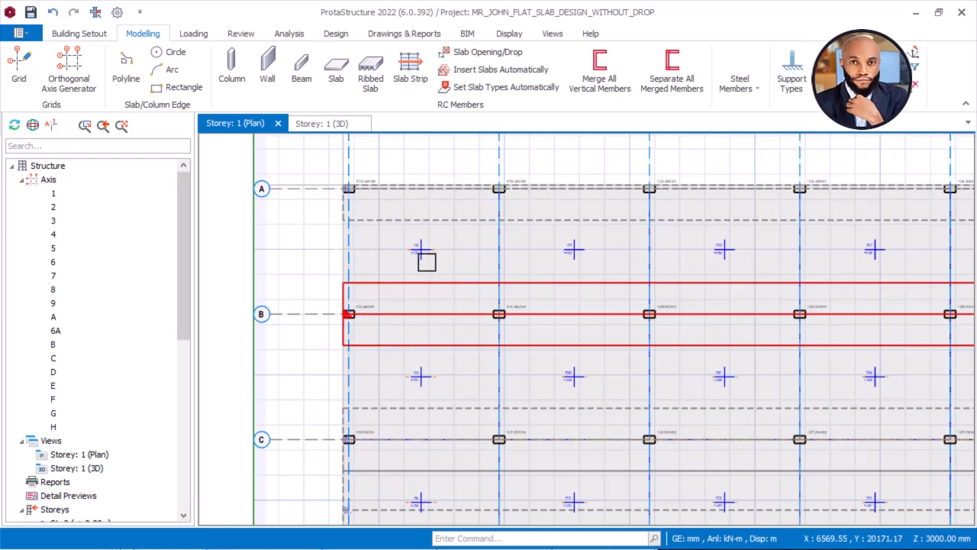
pyautogui.press('super')
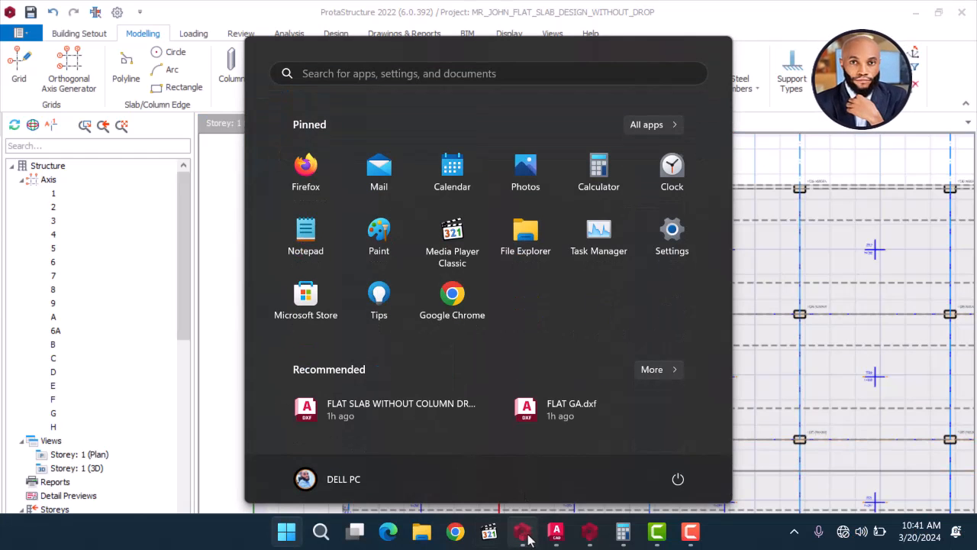
pyautogui.moveTo(529, 537)
pyautogui.moveTo(559, 539)
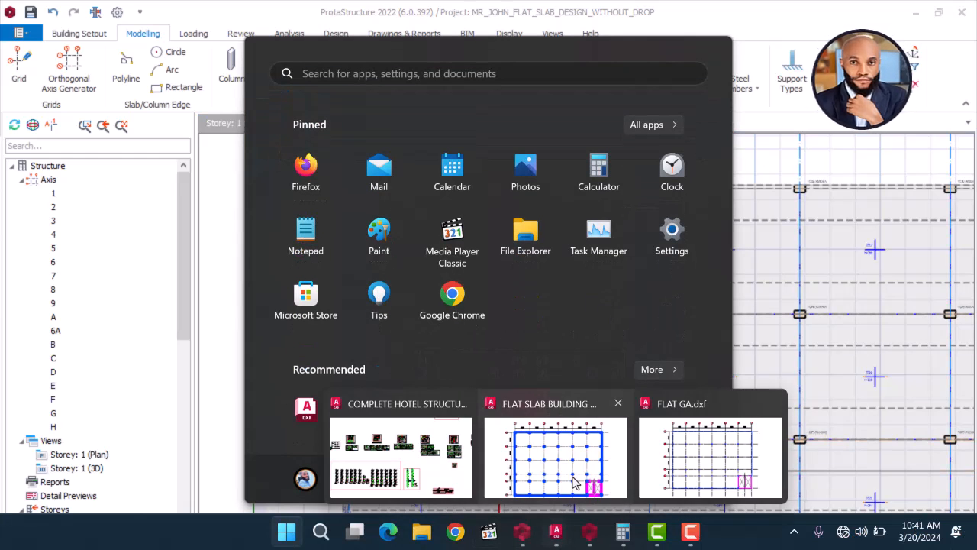
pyautogui.click(585, 454)
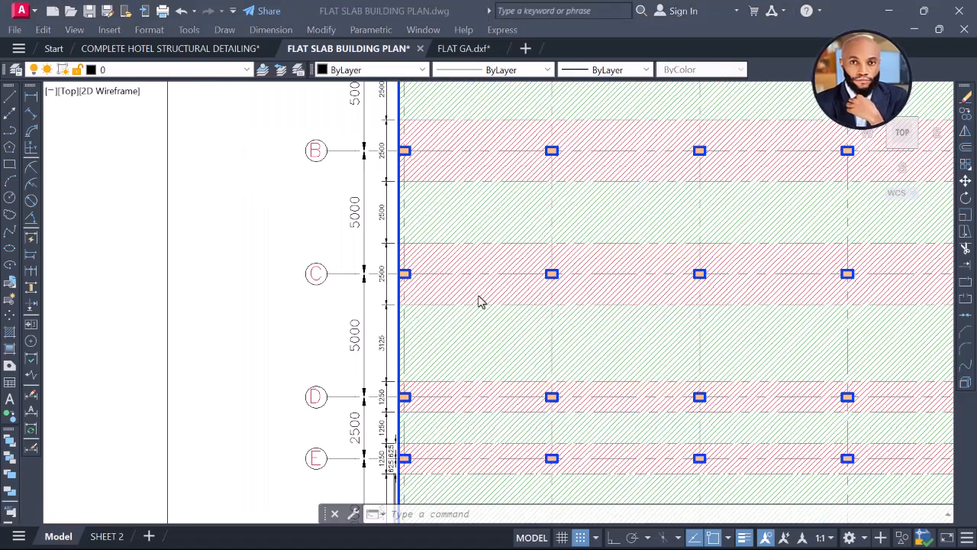
pyautogui.scroll(-2, 474, 300)
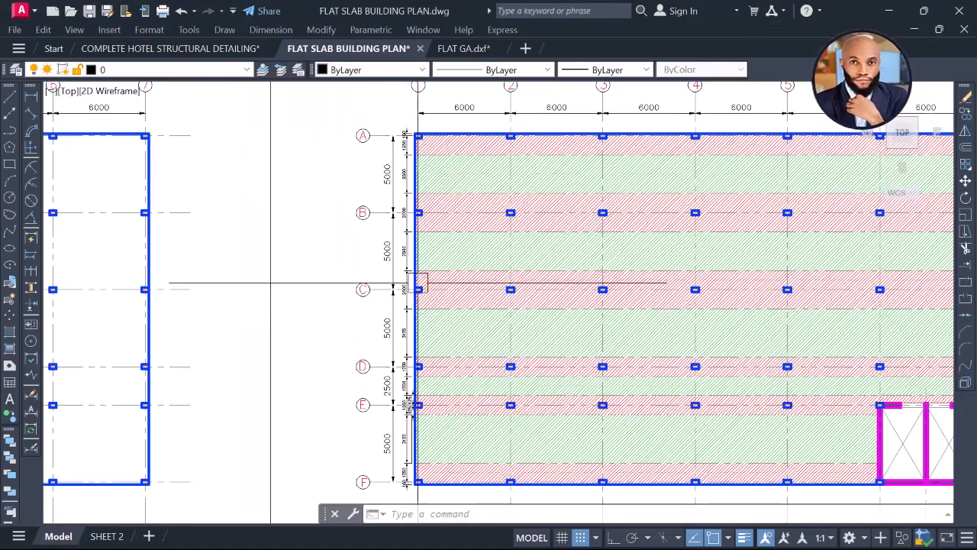
pyautogui.moveTo(419, 282); pyautogui.dragTo(343, 319, button='middle')
pyautogui.click(349, 307)
pyautogui.click(378, 217)
pyautogui.press('Escape')
pyautogui.scroll(5, 320, 336)
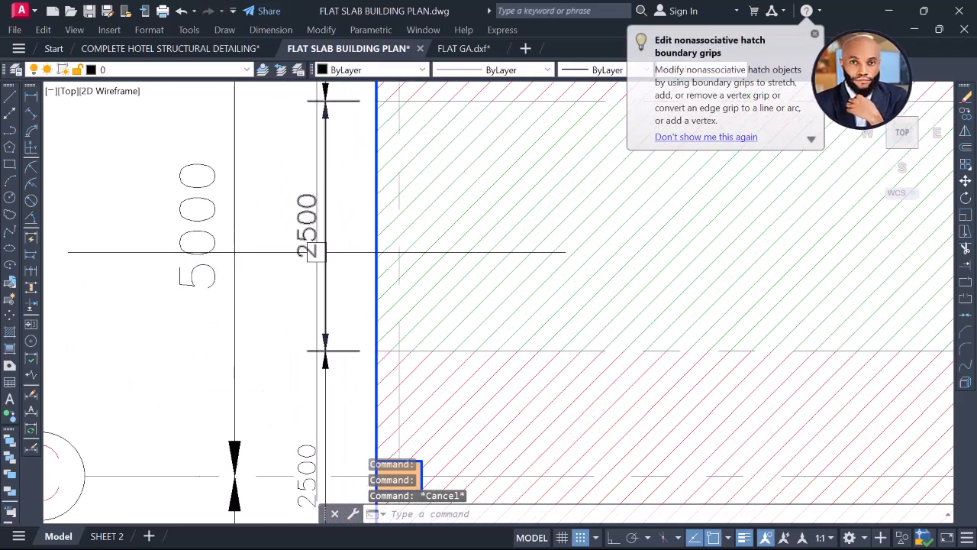
pyautogui.moveTo(324, 220); pyautogui.dragTo(306, 322, button='middle')
pyautogui.scroll(-4, 333, 282)
pyautogui.moveTo(343, 261); pyautogui.dragTo(325, 418, button='middle')
pyautogui.scroll(2, 322, 275)
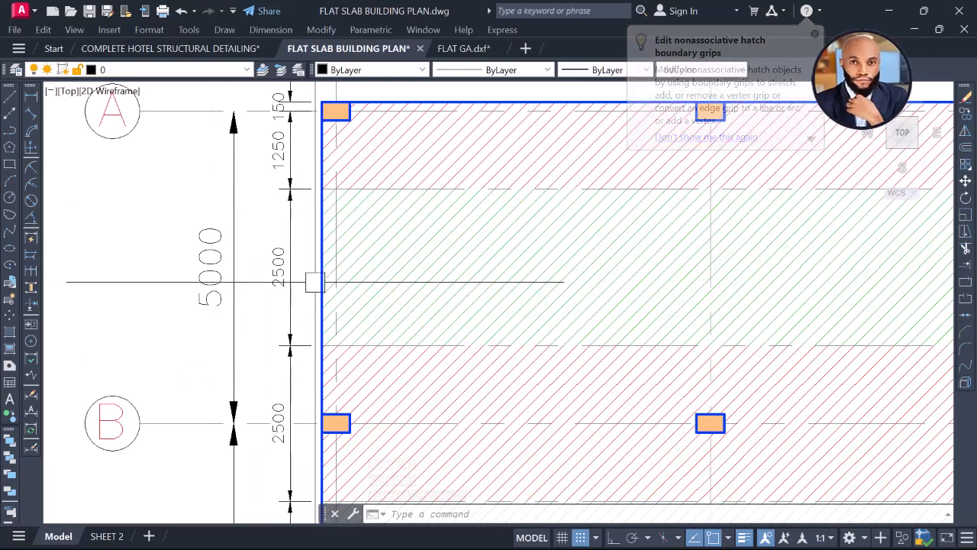
# Examine the middle strip width dimension between axes B and C at axis 1 of the plan.
pyautogui.scroll(-4, 404, 275)
pyautogui.moveTo(388, 394); pyautogui.dragTo(366, 309, button='middle')
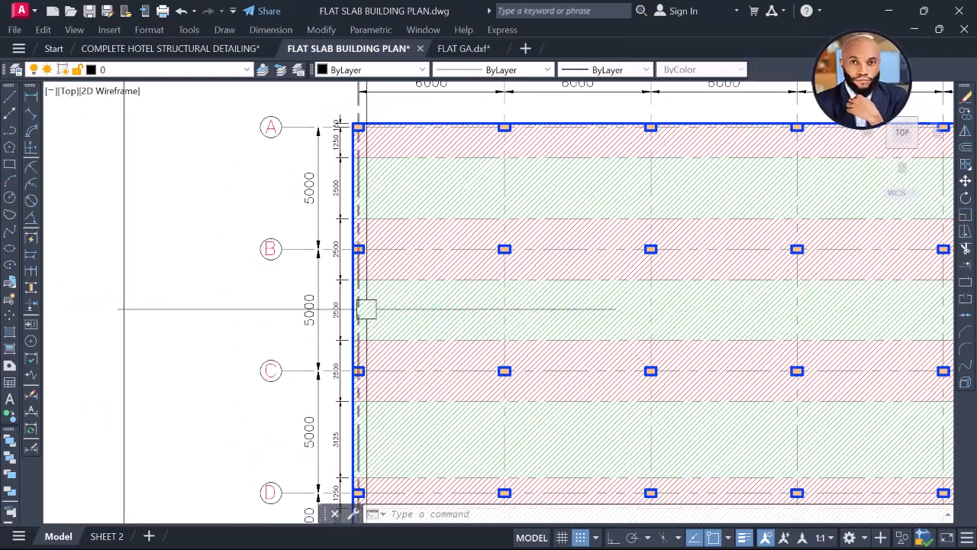
pyautogui.moveTo(493, 284); pyautogui.dragTo(418, 340, button='middle')
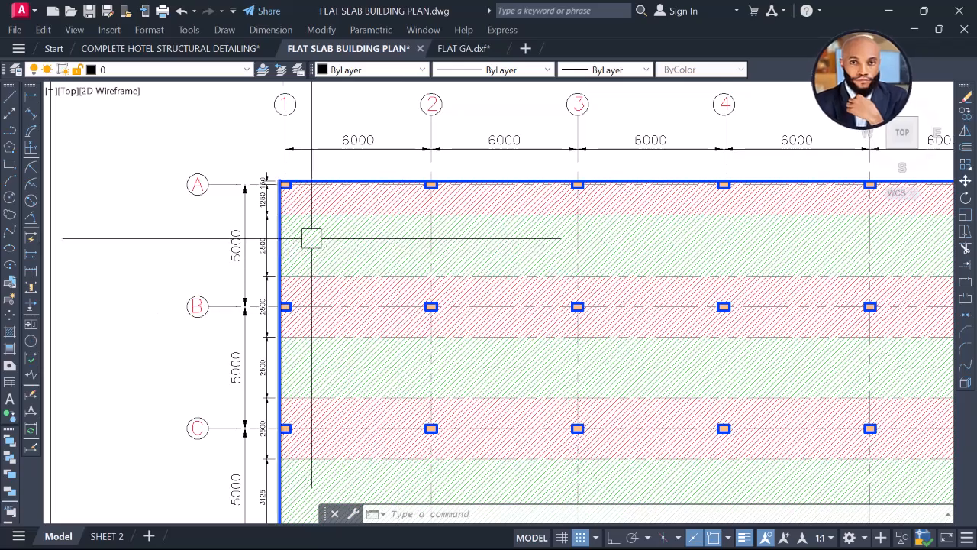
pyautogui.moveTo(547, 325); pyautogui.dragTo(536, 247, button='middle')
pyautogui.scroll(4, 250, 328)
pyautogui.moveTo(263, 223); pyautogui.dragTo(276, 244, button='middle')
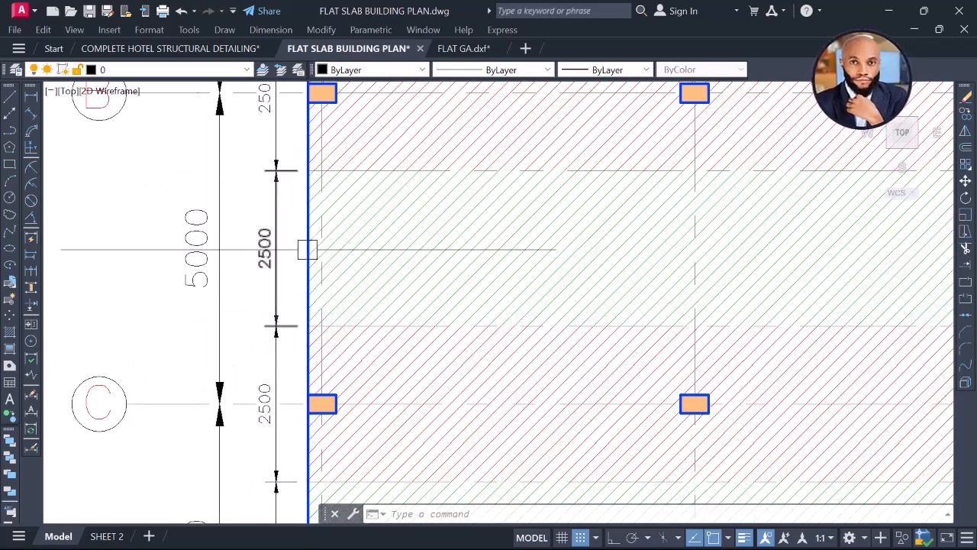
pyautogui.scroll(2, 263, 265)
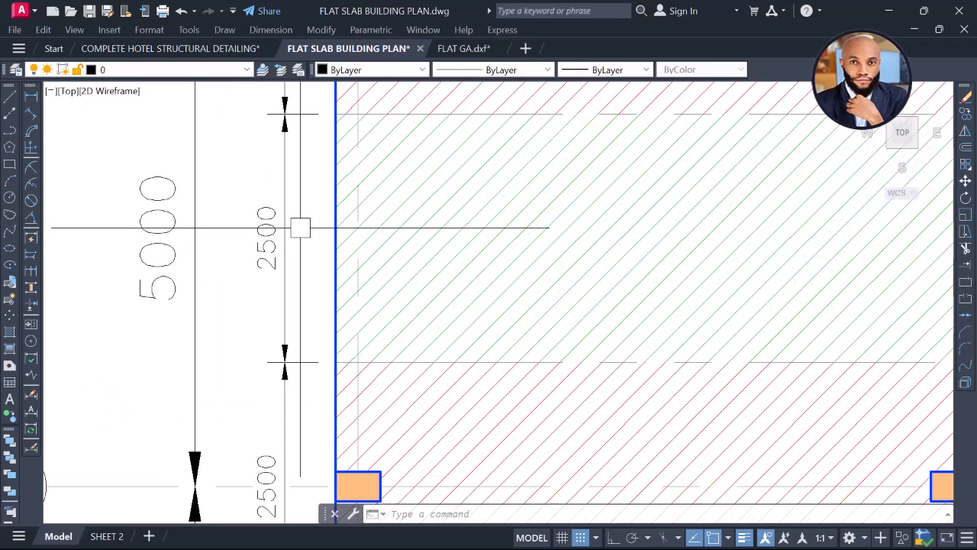
# Switch to ProtaStructure and draw a polyline along the slab edge at axis 1 between the facing boundaries of the axis B and C strips.
pyautogui.press('super')
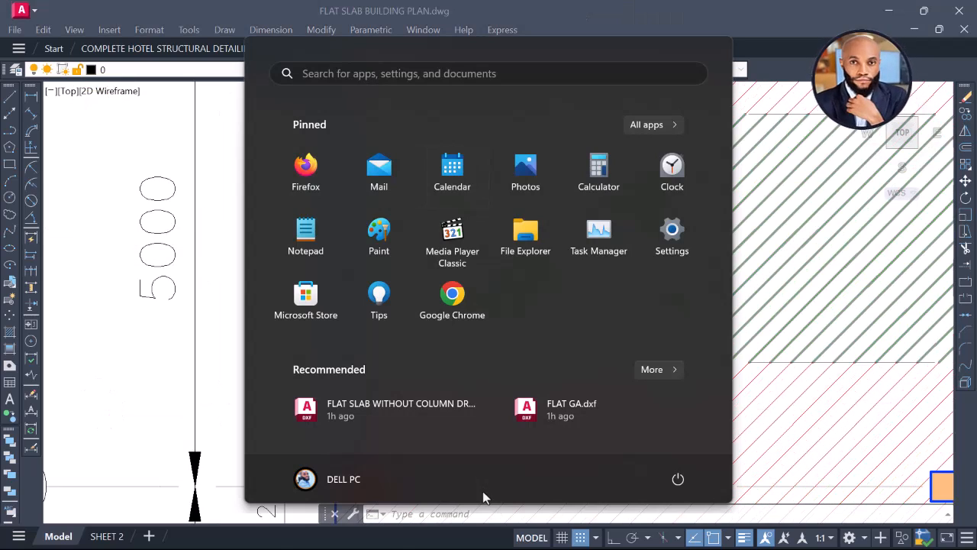
pyautogui.click(522, 541)
pyautogui.scroll(-2, 411, 294)
pyautogui.moveTo(387, 332); pyautogui.dragTo(393, 242, button='middle')
pyautogui.scroll(2, 387, 295)
pyautogui.moveTo(373, 348); pyautogui.dragTo(372, 319, button='middle')
pyautogui.moveTo(323, 254); pyautogui.dragTo(323, 332, button='middle')
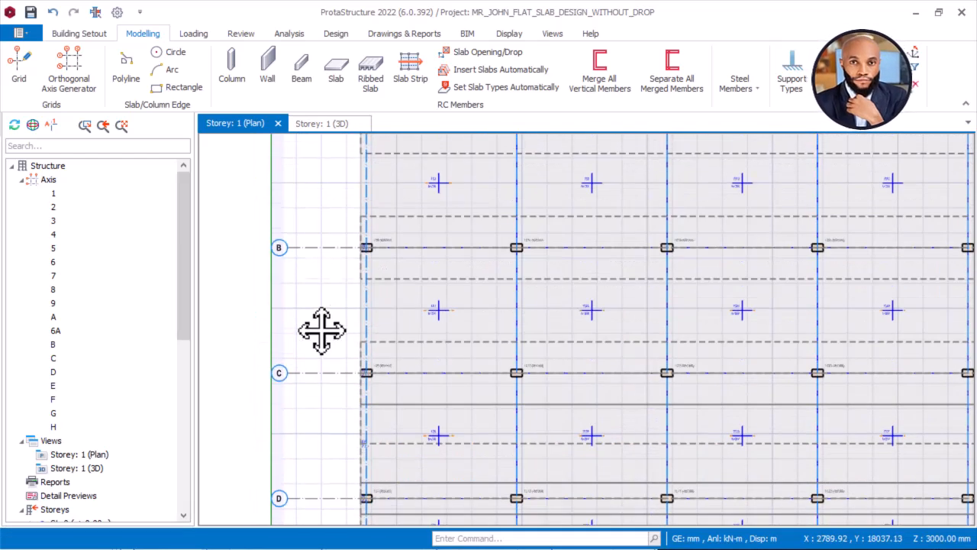
pyautogui.scroll(3, 398, 301)
pyautogui.click(126, 69)
pyautogui.scroll(1, 336, 254)
pyautogui.click(333, 246)
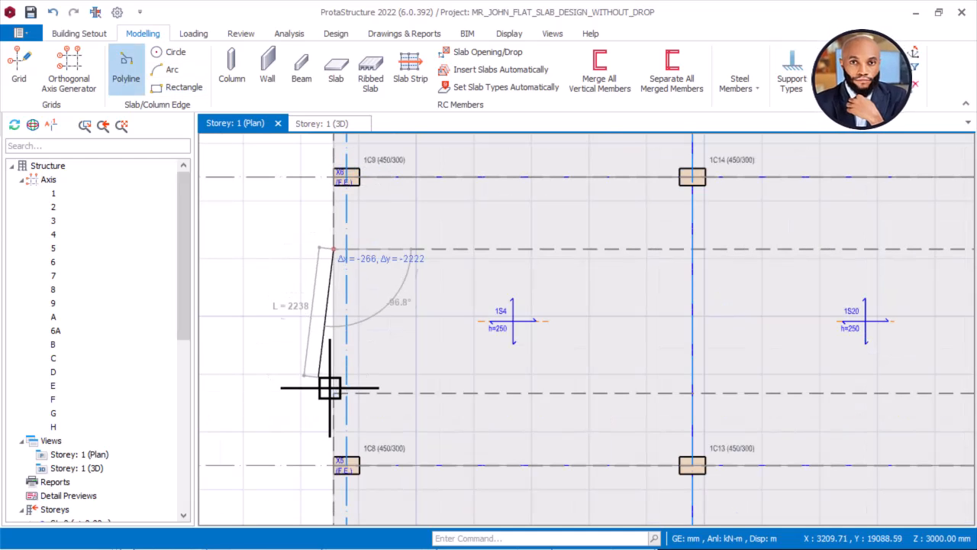
pyautogui.click(334, 391)
pyautogui.rightClick(303, 349)
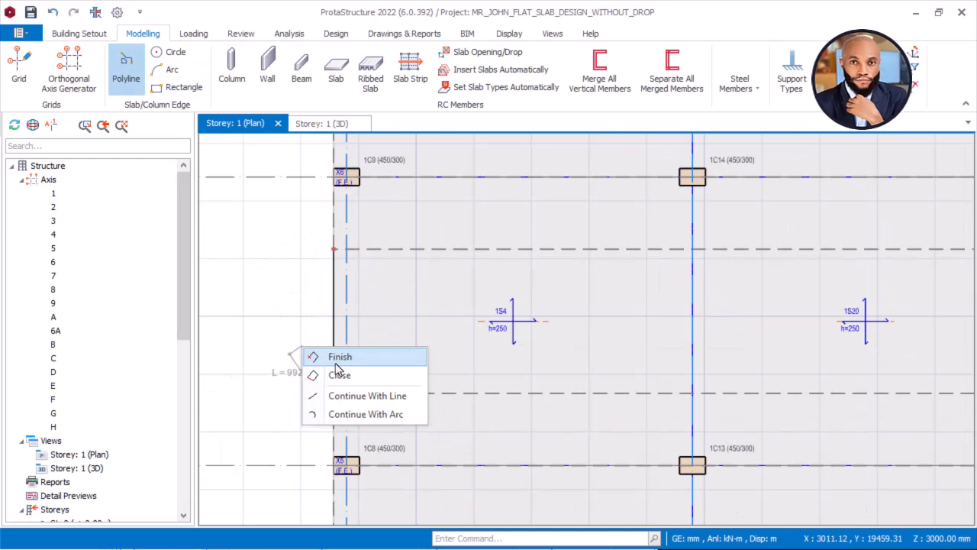
pyautogui.click(341, 357)
# Draw a polyline along the slab edge at axis 1 between the facing boundaries of the axis A and B strips.
pyautogui.scroll(-2, 371, 407)
pyautogui.rightClick(328, 300)
pyautogui.click(139, 70)
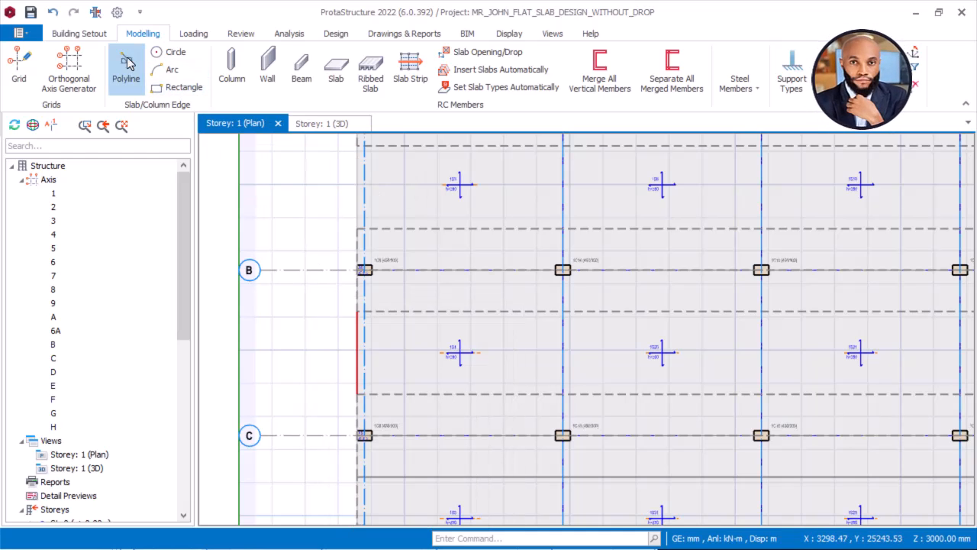
pyautogui.click(353, 145)
pyautogui.click(354, 224)
pyautogui.rightClick(304, 208)
pyautogui.click(353, 222)
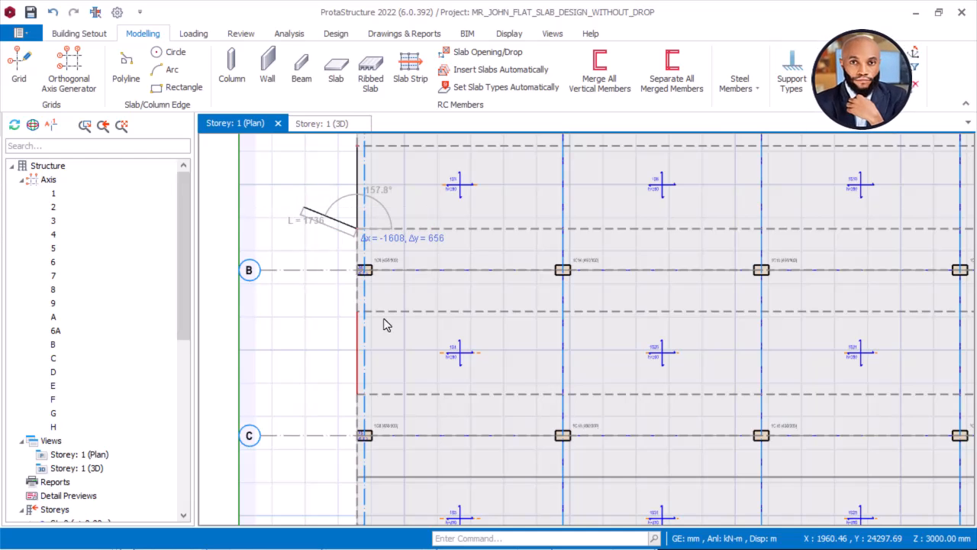
# Draw a polyline along the slab edge at axis 7 between the facing boundaries of the axis A and B strips.
pyautogui.scroll(-3, 370, 268)
pyautogui.scroll(4, 677, 235)
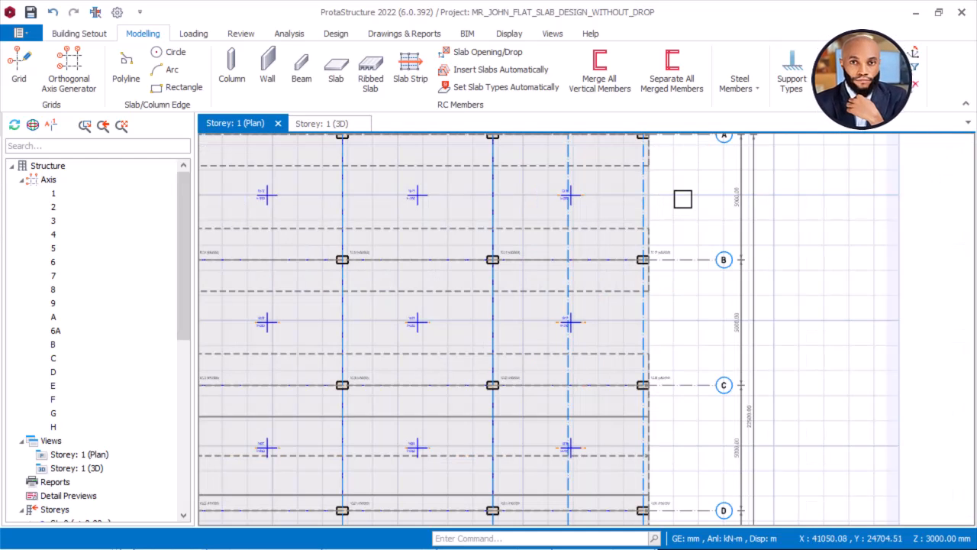
pyautogui.rightClick(684, 205)
pyautogui.click(127, 79)
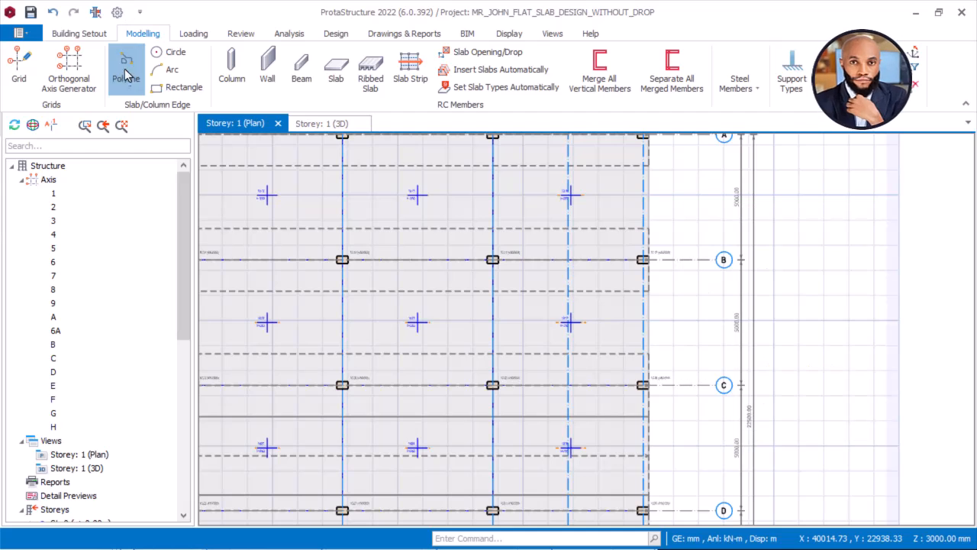
pyautogui.scroll(2, 676, 183)
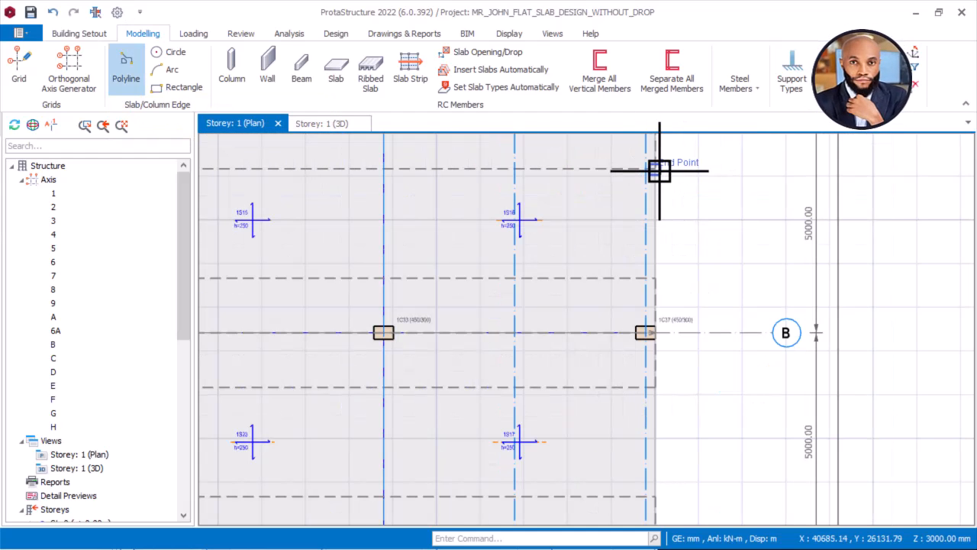
pyautogui.click(657, 274)
pyautogui.rightClick(701, 230)
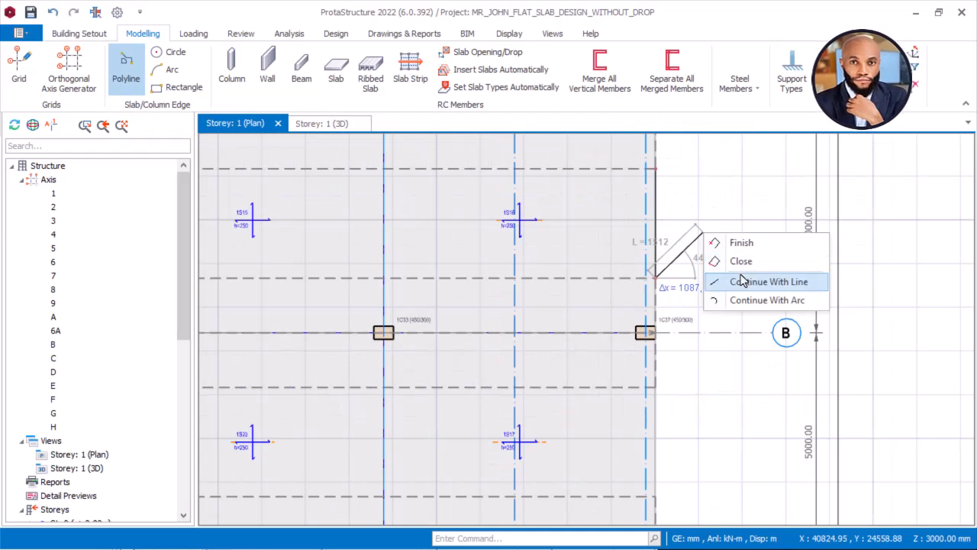
pyautogui.click(723, 243)
pyautogui.scroll(-4, 704, 236)
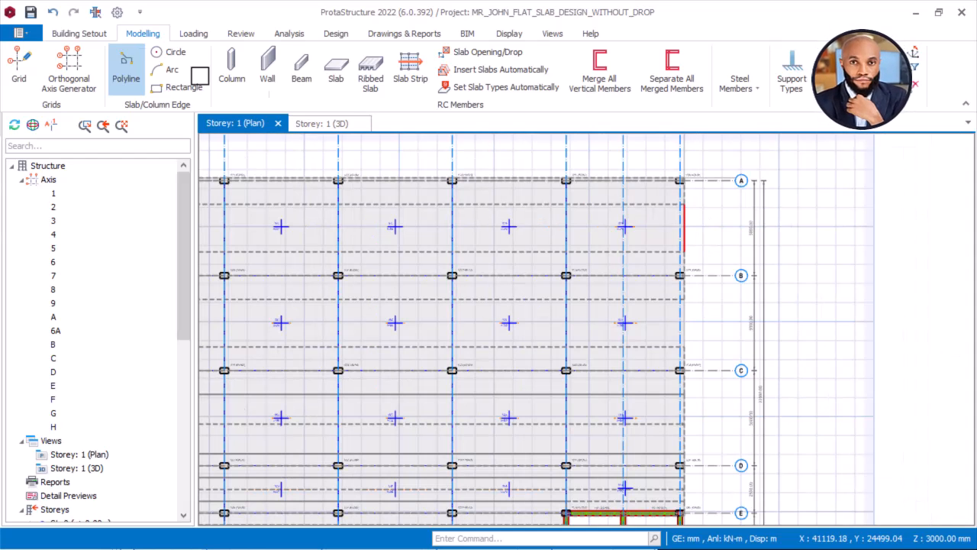
# Draw a polyline along the slab edge at axis 7 between the facing boundaries of the axis B and C strips.
pyautogui.click(126, 67)
pyautogui.scroll(3, 702, 310)
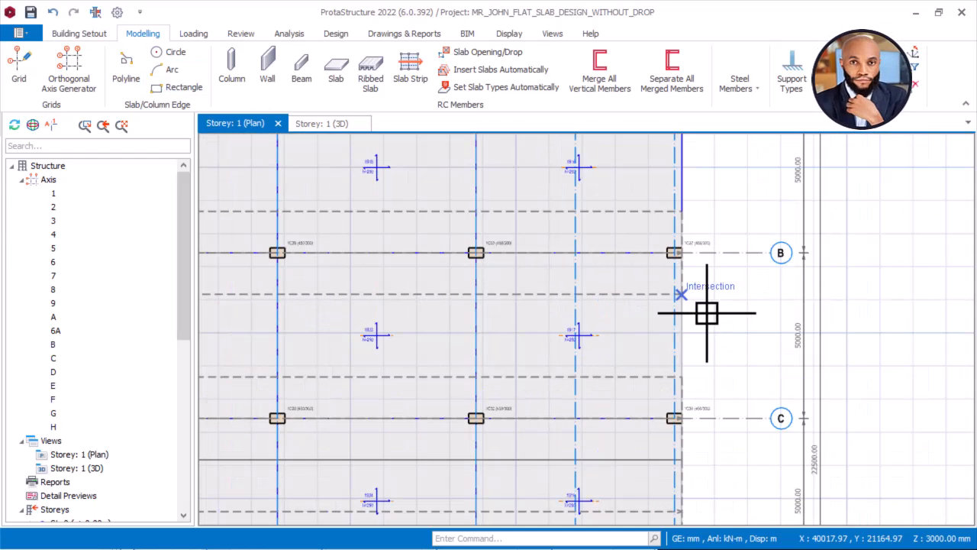
pyautogui.click(680, 288)
pyautogui.click(676, 393)
pyautogui.rightClick(718, 331)
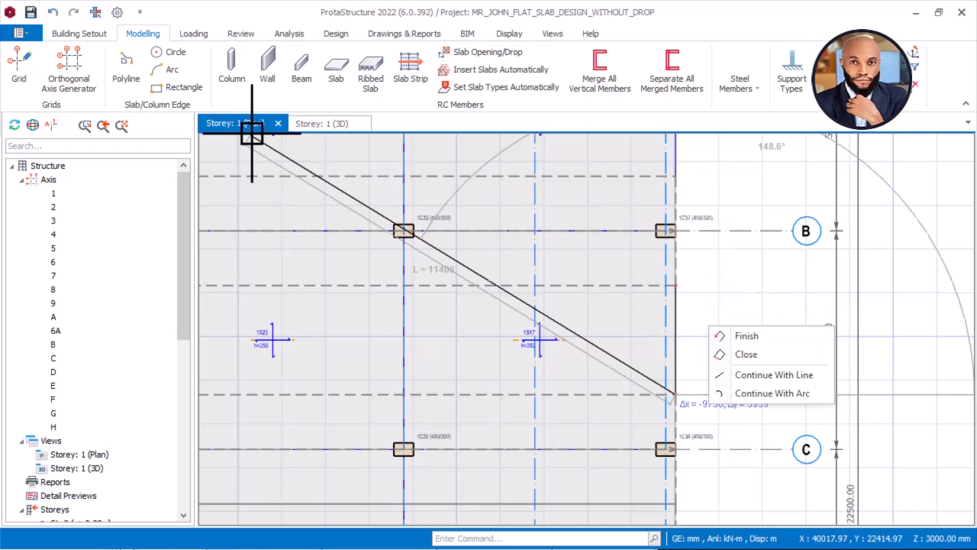
pyautogui.click(787, 336)
# Insert an X-direction FE slab strip with 1250 mm left and right scope widths midway between axes B and C, from axis 1 to axis 7.
pyautogui.scroll(-3, 650, 275)
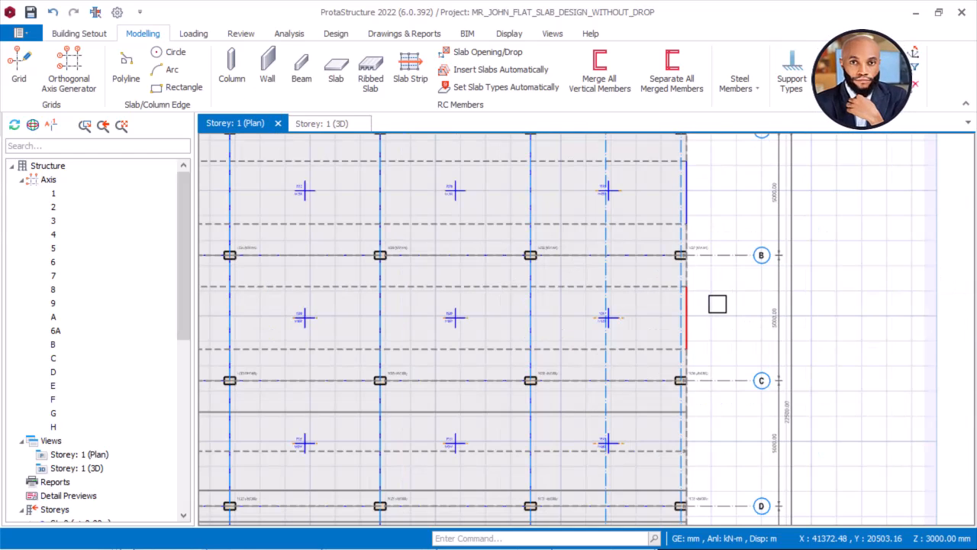
pyautogui.scroll(-2, 728, 299)
pyautogui.scroll(-2, 517, 266)
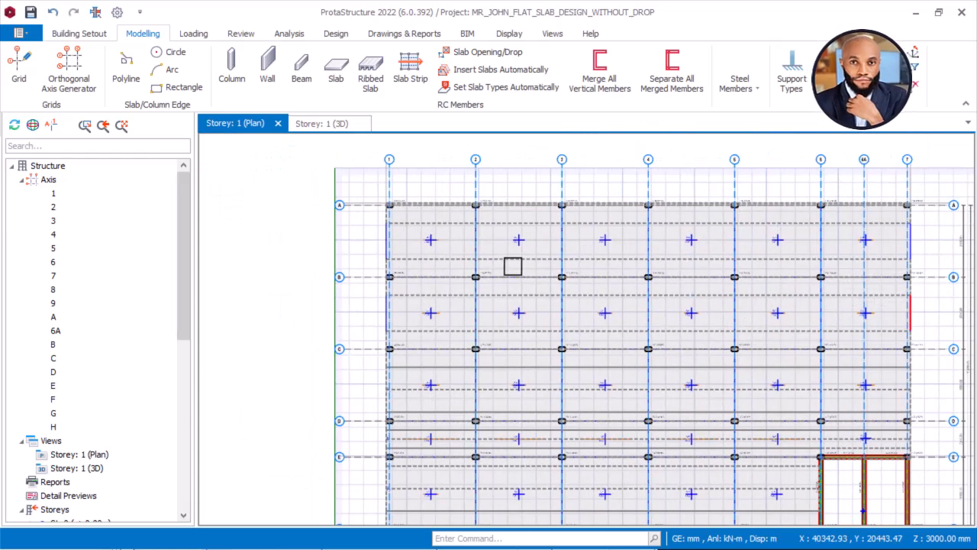
pyautogui.moveTo(440, 277); pyautogui.dragTo(420, 264, button='middle')
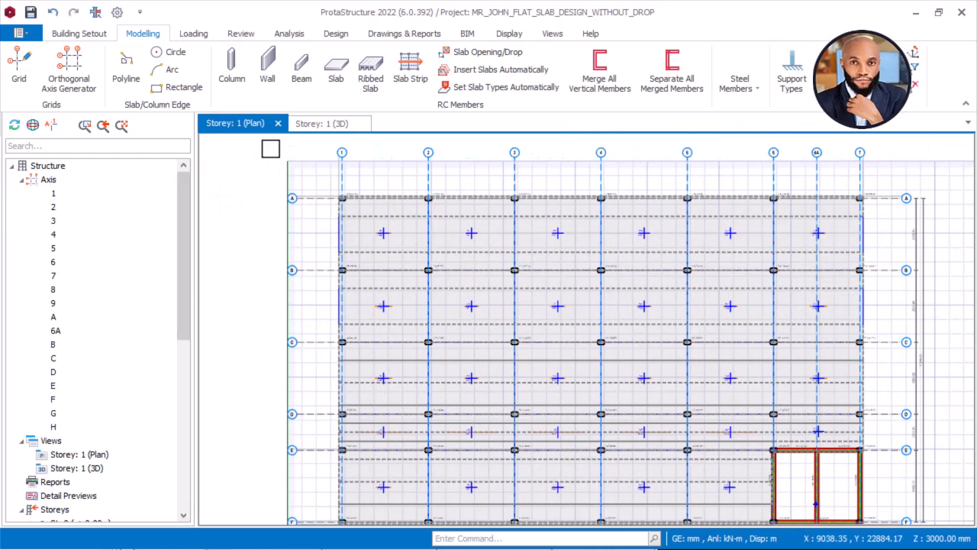
pyautogui.click(410, 69)
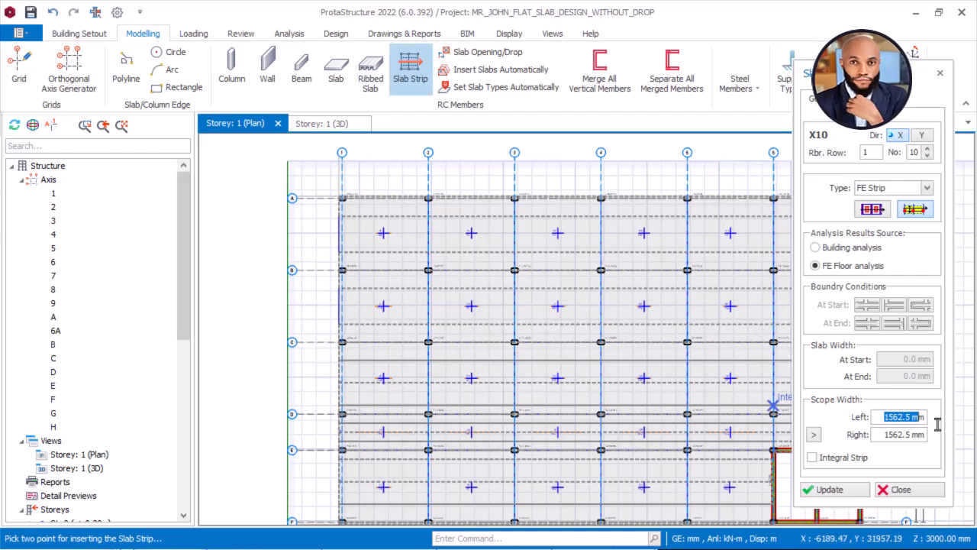
pyautogui.moveTo(903, 421); pyautogui.dragTo(943, 424)
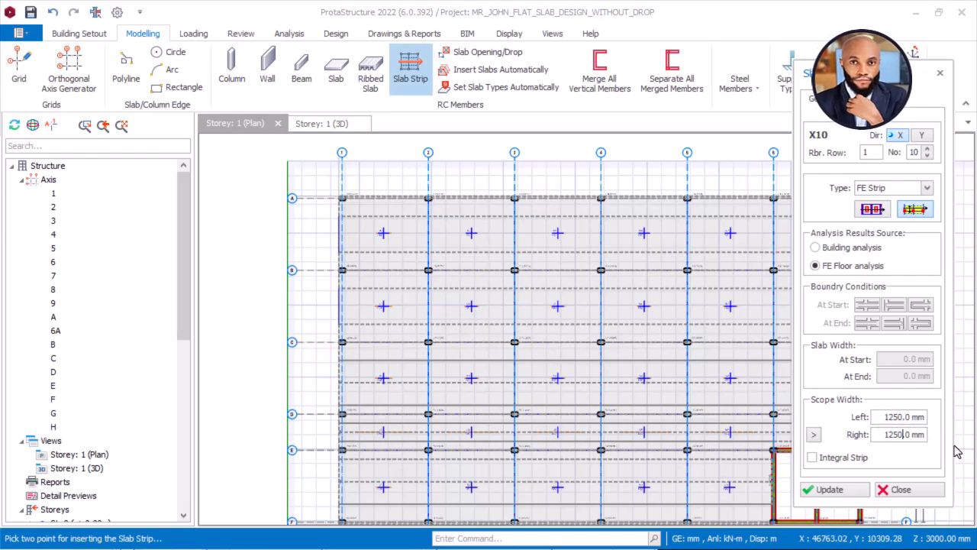
pyautogui.scroll(4, 341, 329)
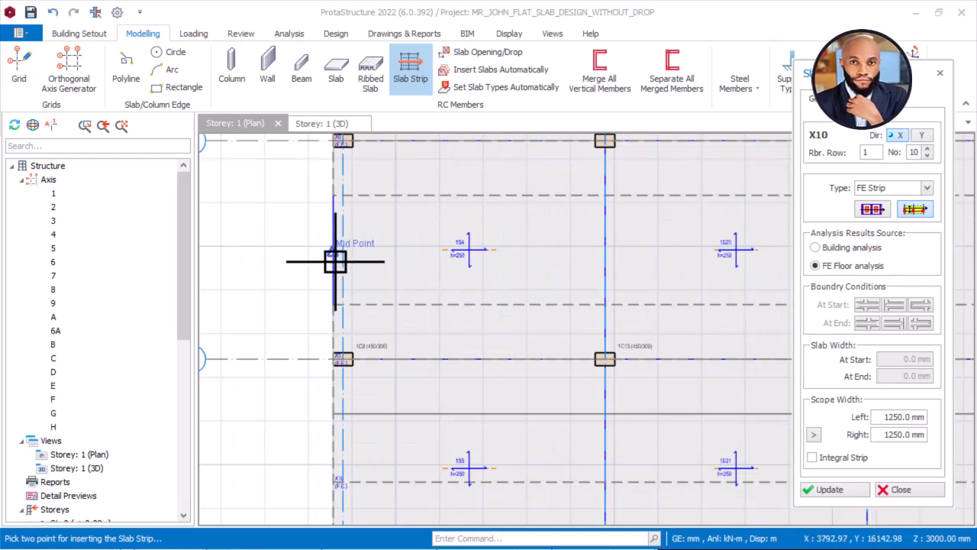
pyautogui.click(335, 257)
pyautogui.scroll(-4, 336, 256)
pyautogui.scroll(2, 632, 308)
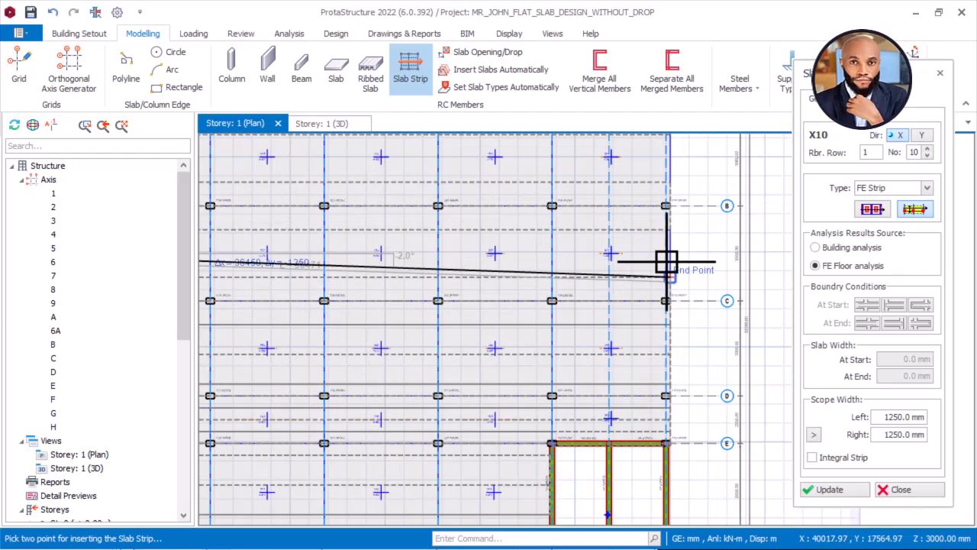
pyautogui.click(720, 321)
pyautogui.scroll(-3, 713, 327)
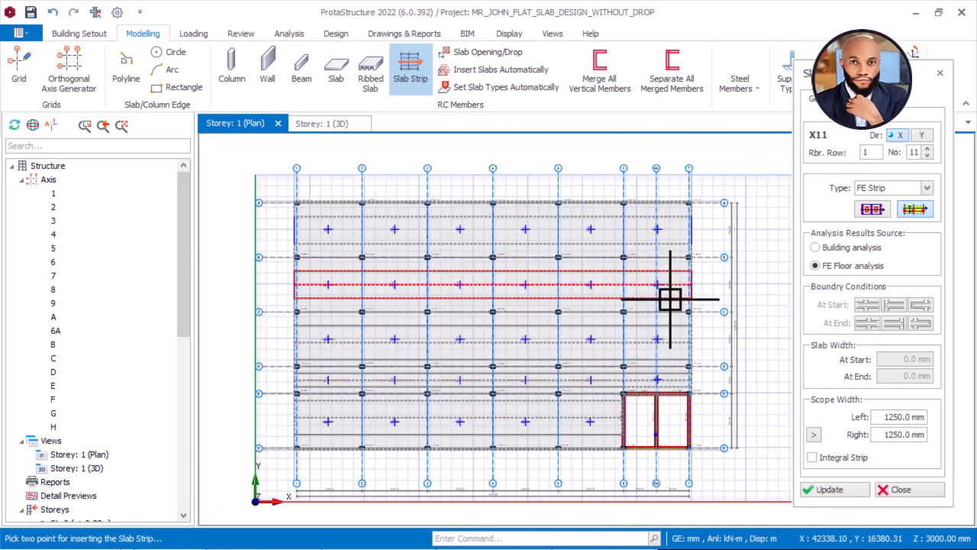
# Insert another X-direction strip midway between axes A and B, joining the midpoints of the edge polylines at axes 1 and 7.
pyautogui.scroll(3, 277, 243)
pyautogui.click(281, 245)
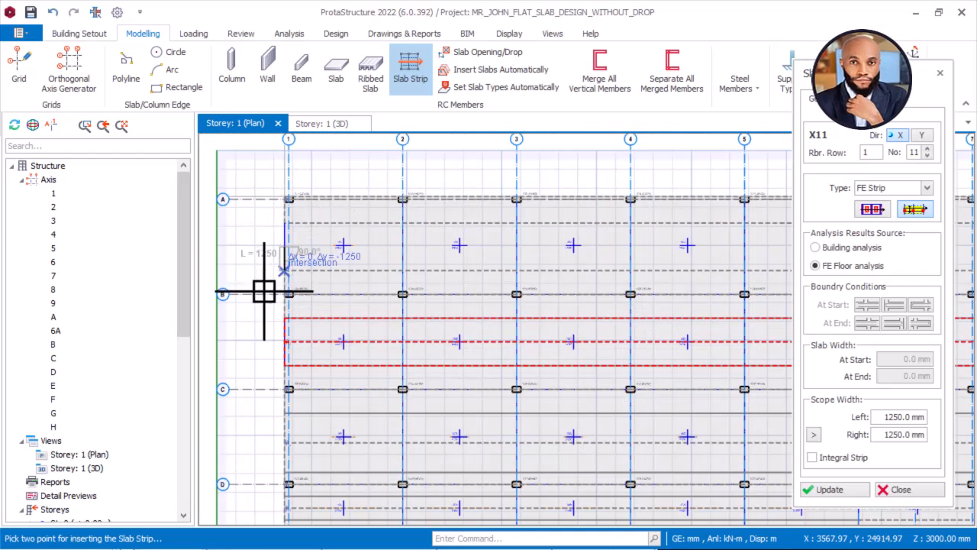
pyautogui.scroll(-3, 260, 273)
pyautogui.scroll(3, 720, 284)
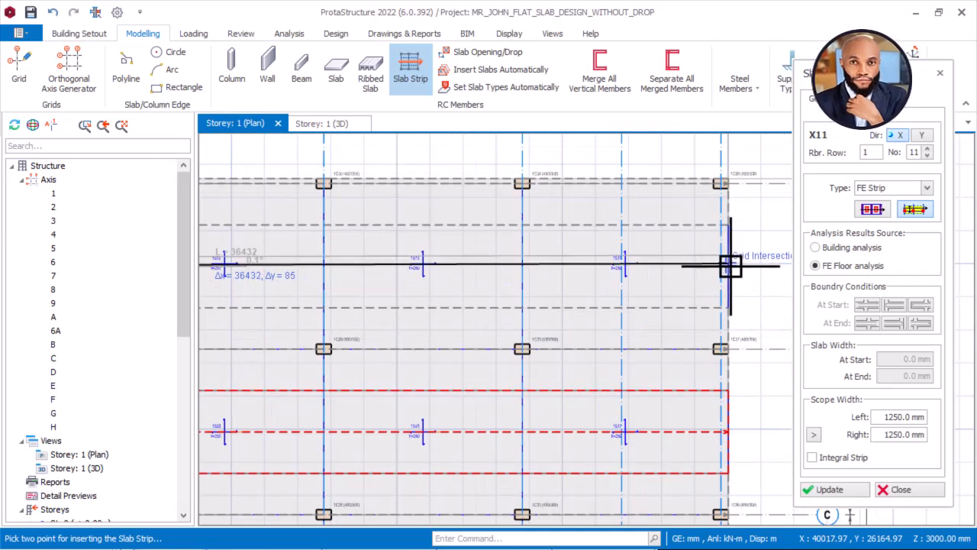
pyautogui.click(652, 288)
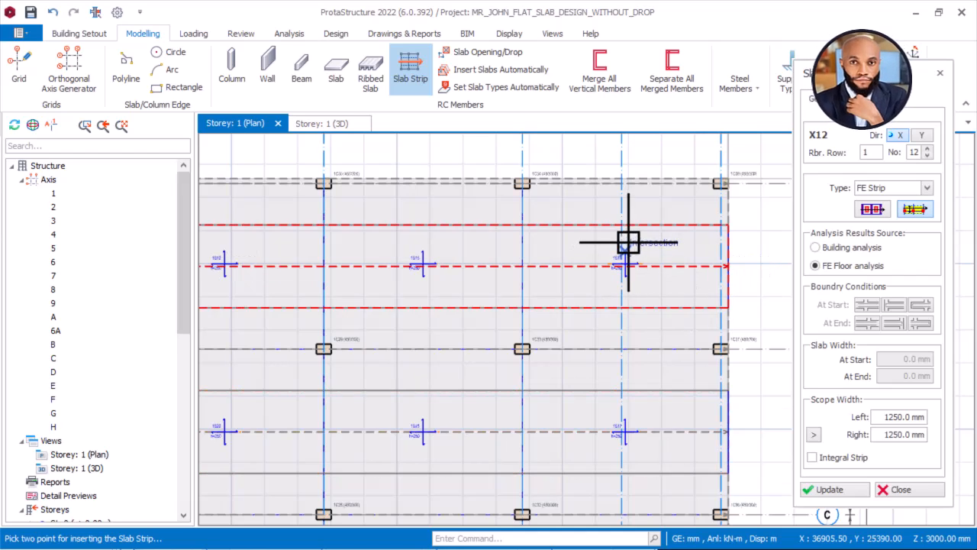
pyautogui.scroll(-3, 626, 245)
pyautogui.press('Escape')
# Delete the two helper polylines on the slab edge at axis 7, between axes A and B and between axes B and C.
pyautogui.scroll(3, 689, 259)
pyautogui.scroll(1, 690, 267)
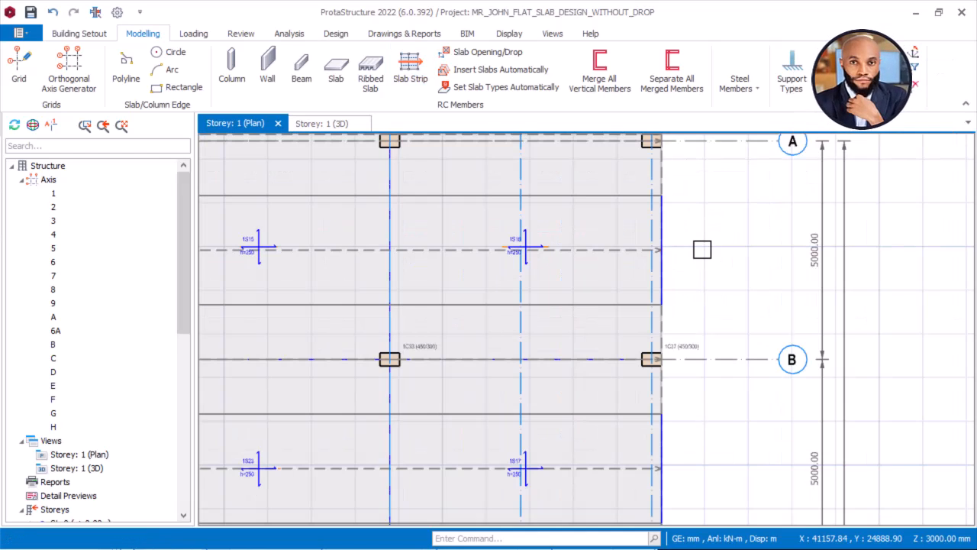
pyautogui.moveTo(701, 246); pyautogui.dragTo(637, 229, button='middle')
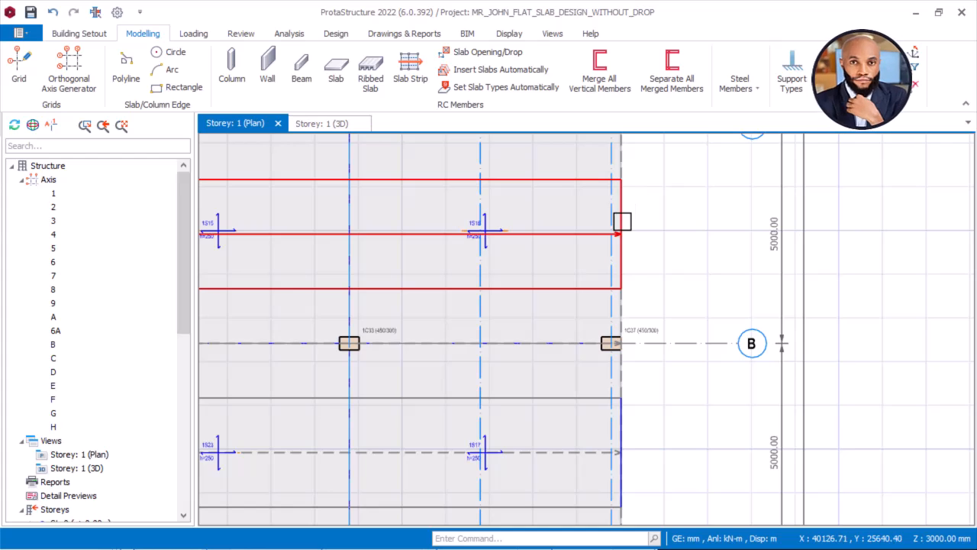
pyautogui.scroll(2, 622, 220)
pyautogui.scroll(-2, 658, 216)
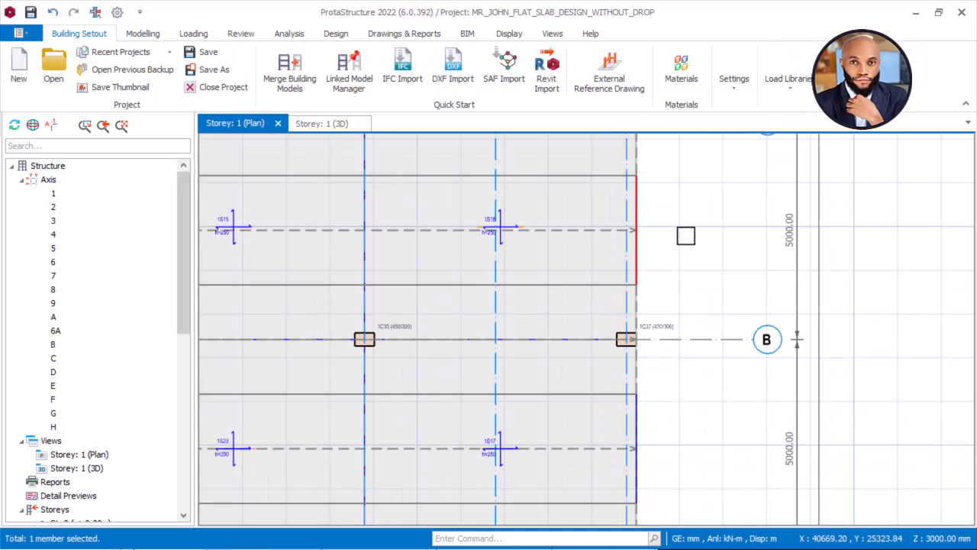
pyautogui.moveTo(666, 402); pyautogui.dragTo(661, 257, button='middle')
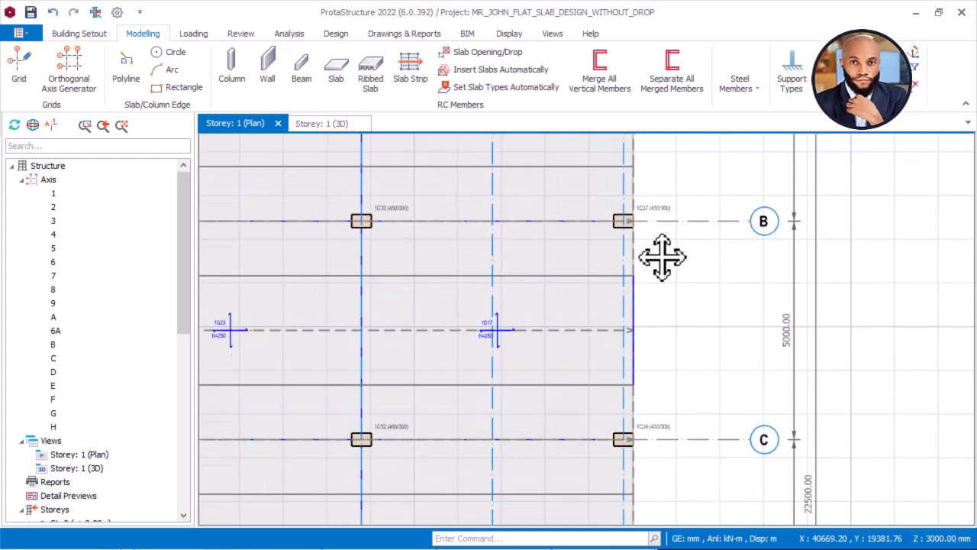
pyautogui.scroll(1, 634, 323)
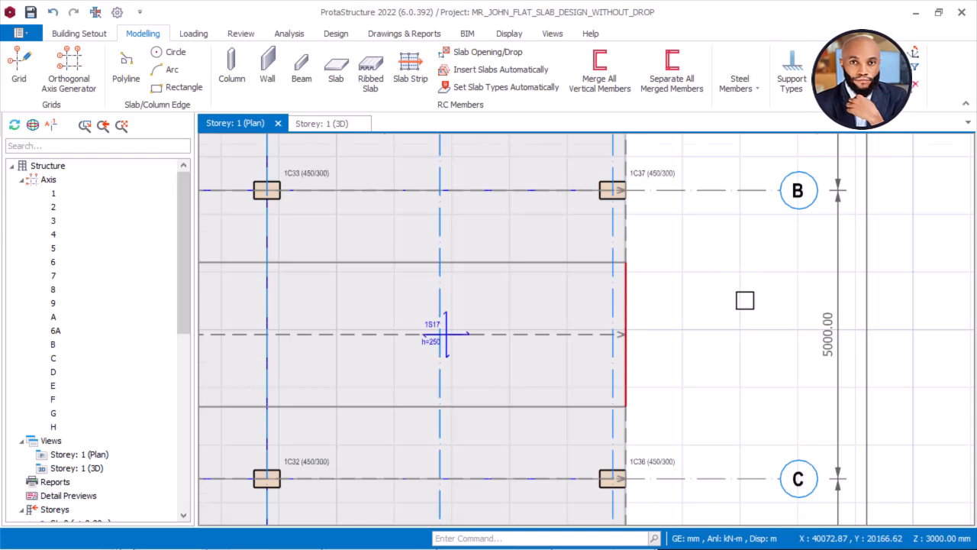
pyautogui.scroll(-3, 744, 299)
# Delete the helper polyline on the slab edge at axis 1 between axes B and C, keeping the slab strip.
pyautogui.moveTo(466, 315); pyautogui.dragTo(858, 316, button='middle')
pyautogui.moveTo(336, 314); pyautogui.dragTo(835, 320, button='middle')
pyautogui.scroll(2, 620, 314)
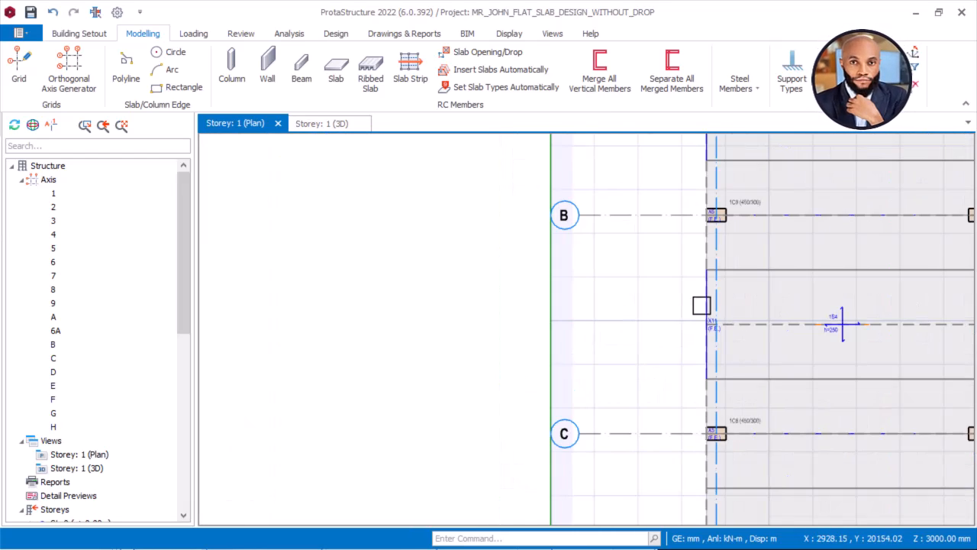
pyautogui.scroll(1, 700, 307)
pyautogui.click(702, 296)
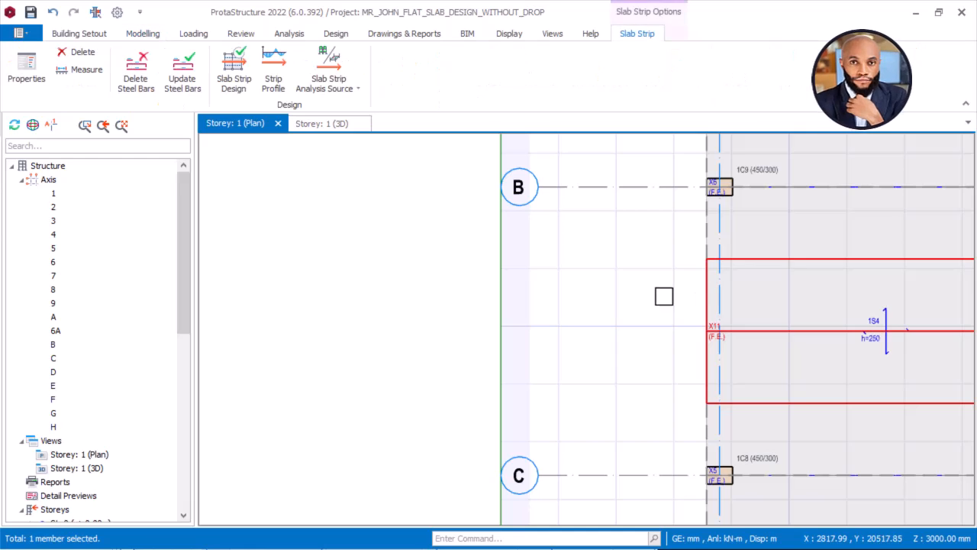
pyautogui.press('Escape')
pyautogui.scroll(2, 718, 300)
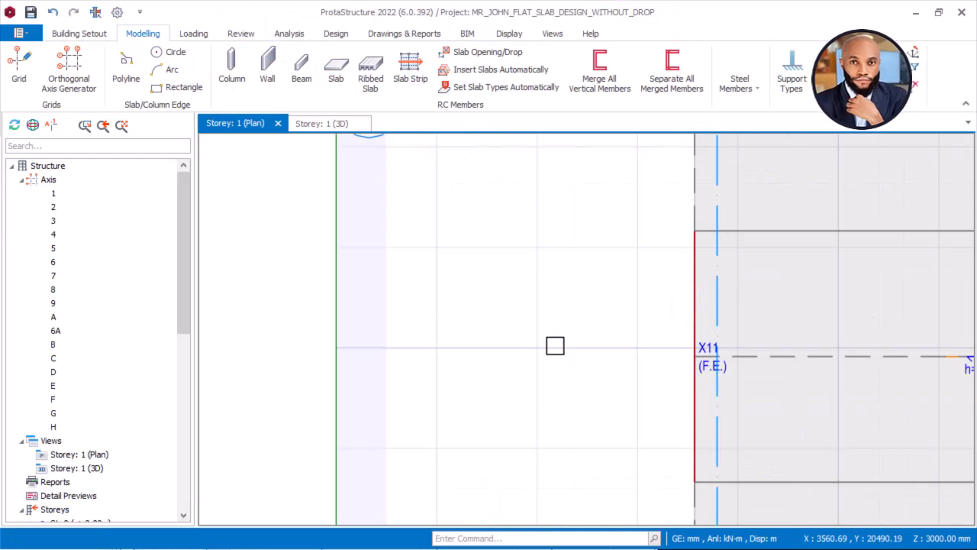
pyautogui.scroll(-3, 559, 363)
pyautogui.rightClick(547, 302)
pyautogui.click(532, 288)
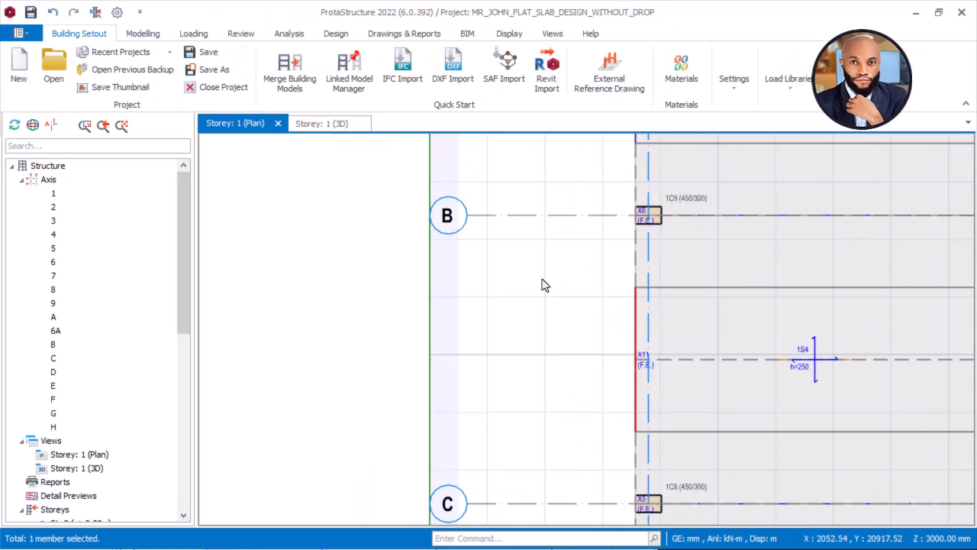
pyautogui.press('Escape')
# Delete the helper polyline on the slab edge at axis 1 between axes A and B.
pyautogui.moveTo(572, 262); pyautogui.dragTo(533, 379, button='middle')
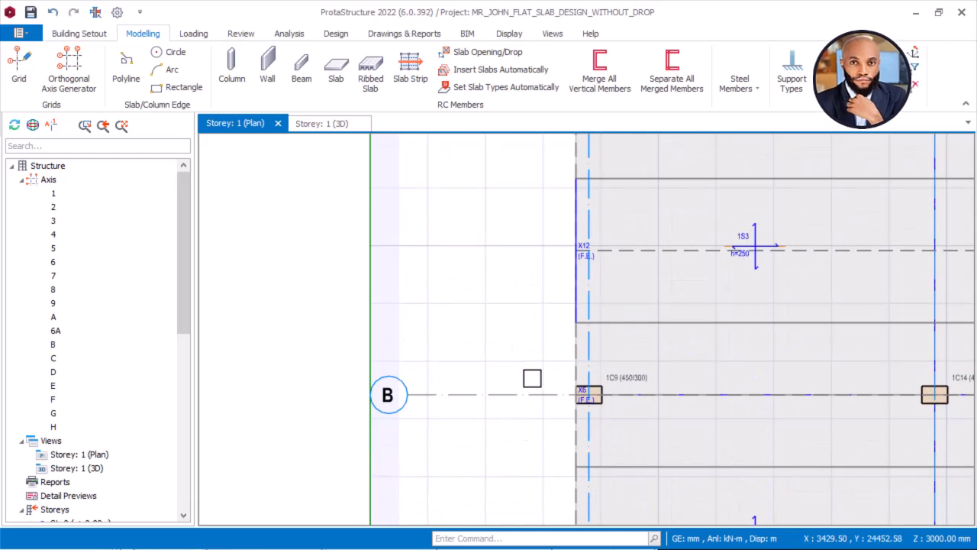
pyautogui.click(573, 234)
pyautogui.scroll(3, 561, 229)
pyautogui.press('Escape')
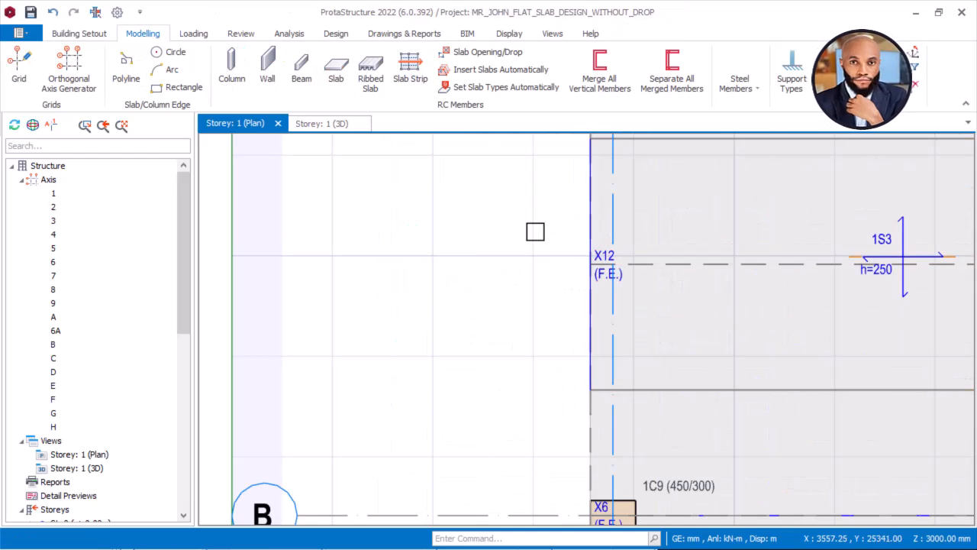
pyautogui.click(526, 333)
pyautogui.scroll(-2, 512, 309)
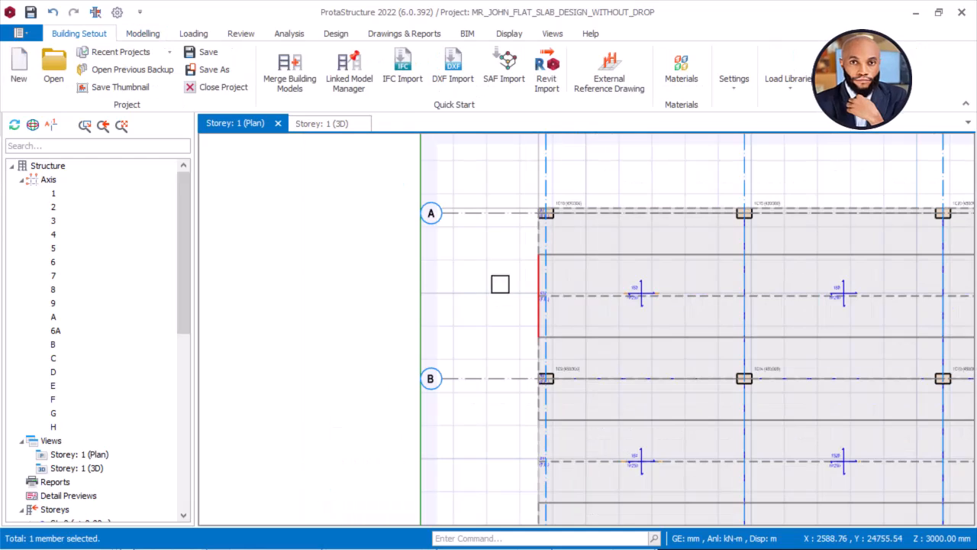
pyautogui.rightClick(482, 268)
pyautogui.click(530, 373)
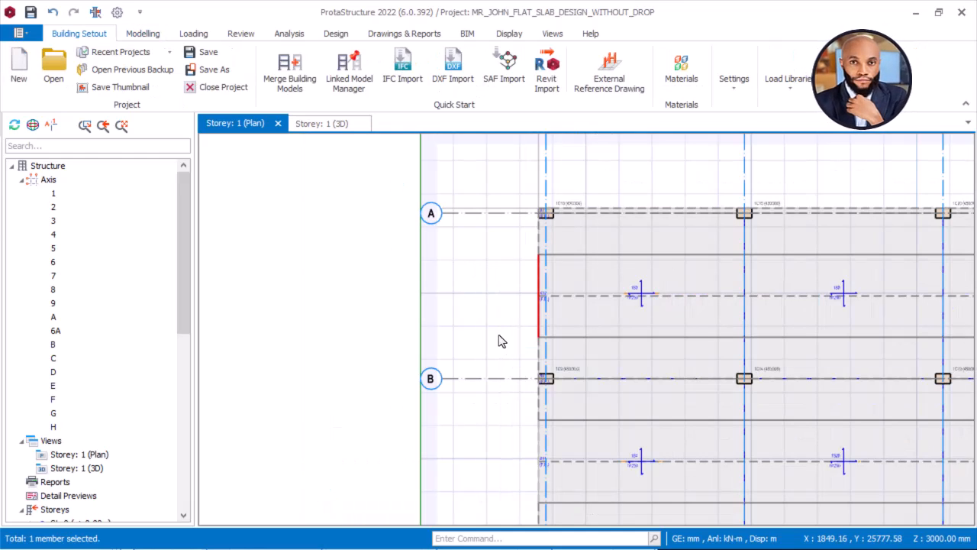
# Review the X-direction strip layout across the plan and the strip starting at the corner of axes A and 1.
pyautogui.scroll(-3, 462, 307)
pyautogui.moveTo(538, 309); pyautogui.dragTo(483, 213, button='middle')
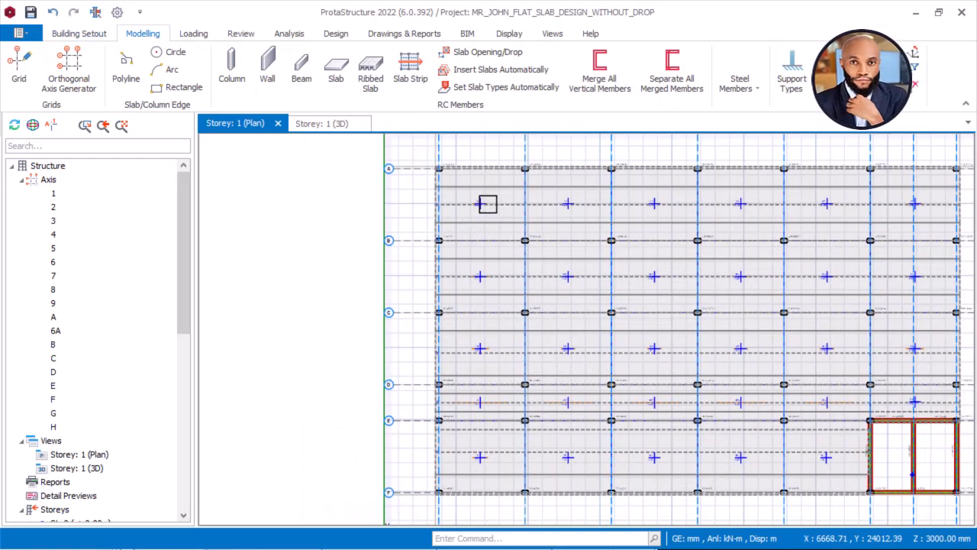
pyautogui.scroll(2, 520, 177)
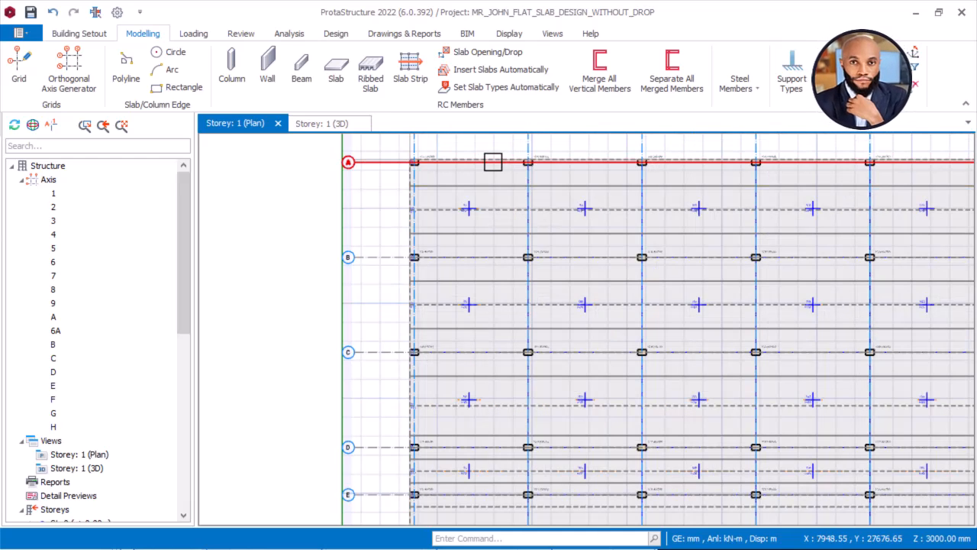
pyautogui.scroll(2, 410, 173)
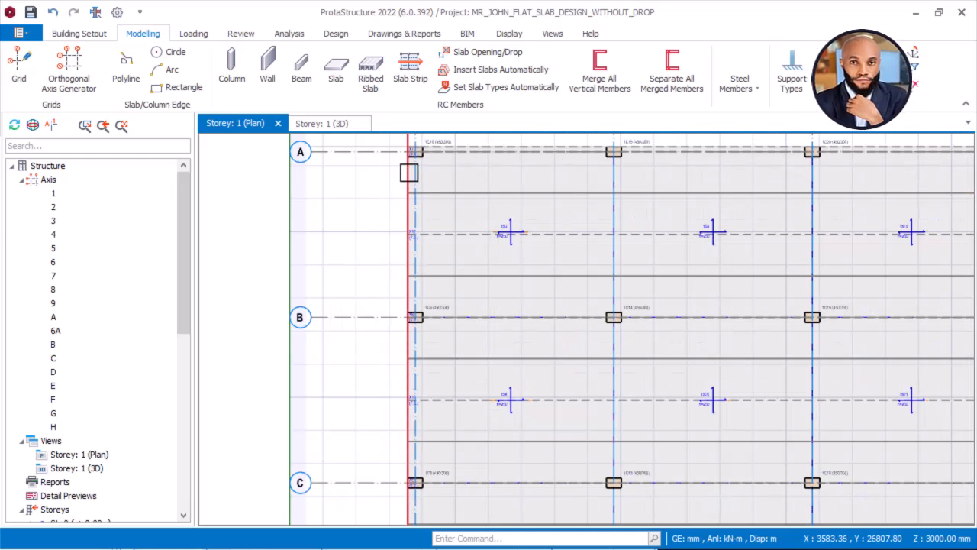
pyautogui.scroll(3, 410, 173)
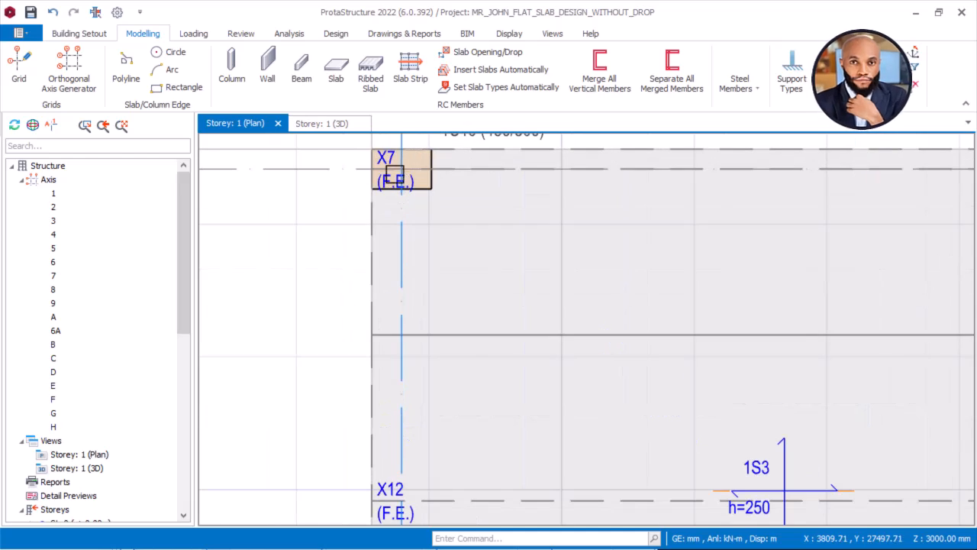
# Select the X-direction slab strips on axis A, between axes A and B, on axis B, and between axes B and C.
pyautogui.click(450, 161)
pyautogui.scroll(-3, 454, 160)
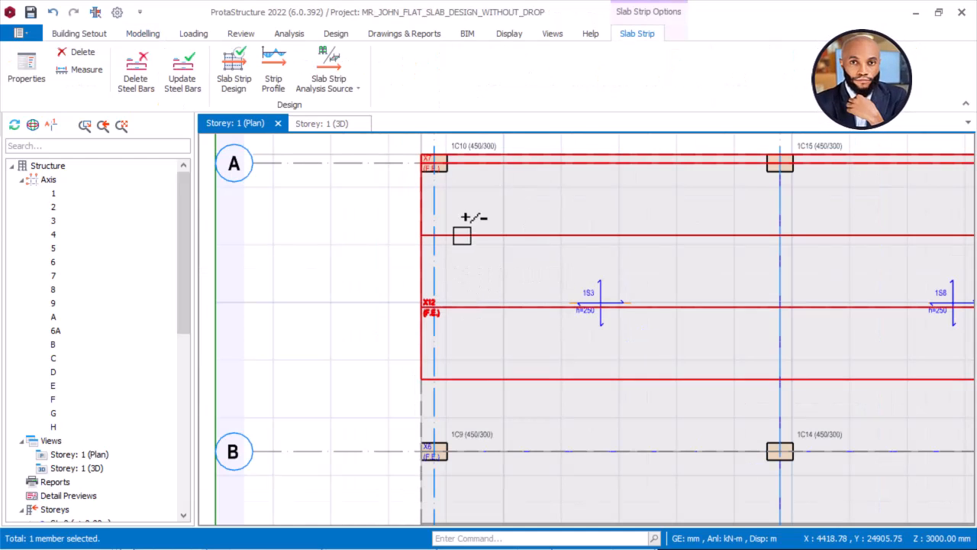
pyautogui.click(500, 299)
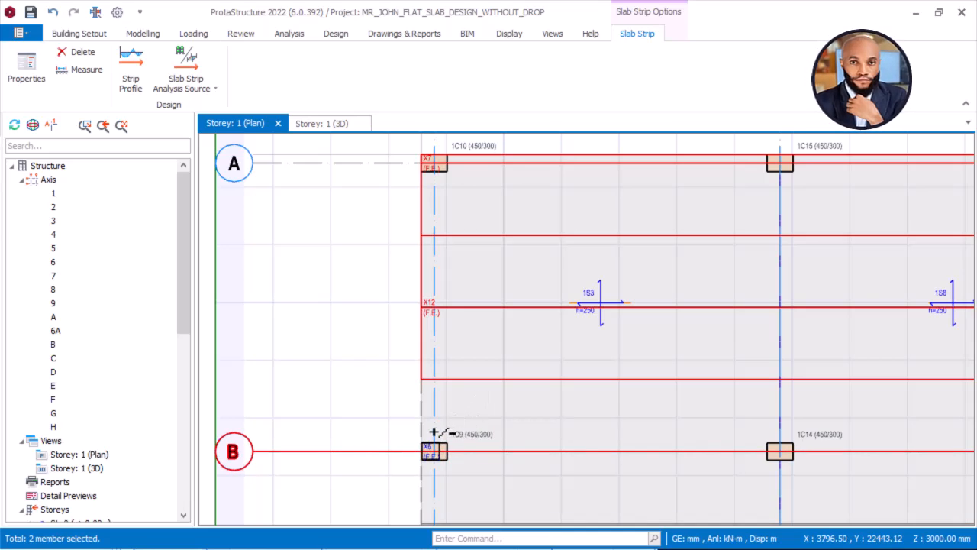
pyautogui.scroll(3, 440, 432)
pyautogui.scroll(-3, 365, 280)
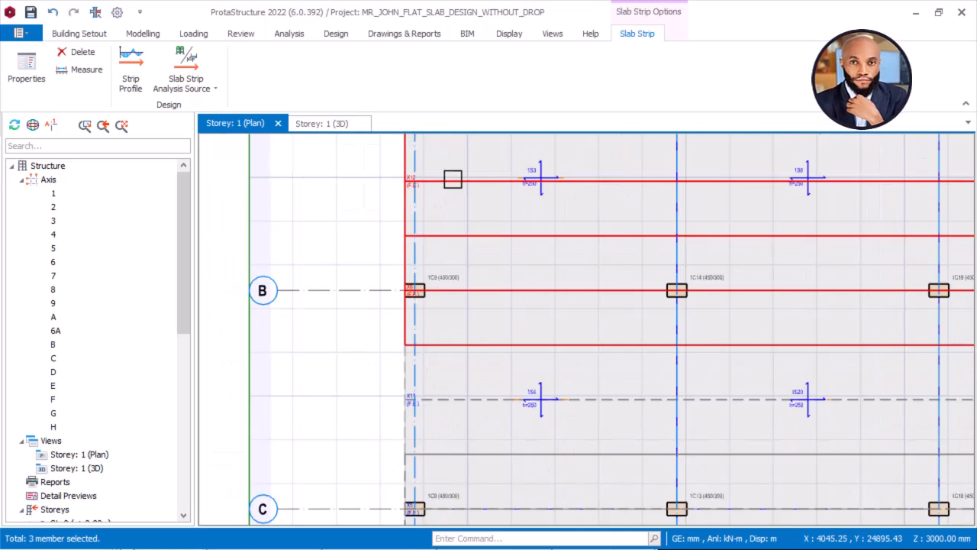
pyautogui.scroll(3, 469, 336)
pyautogui.click(413, 329)
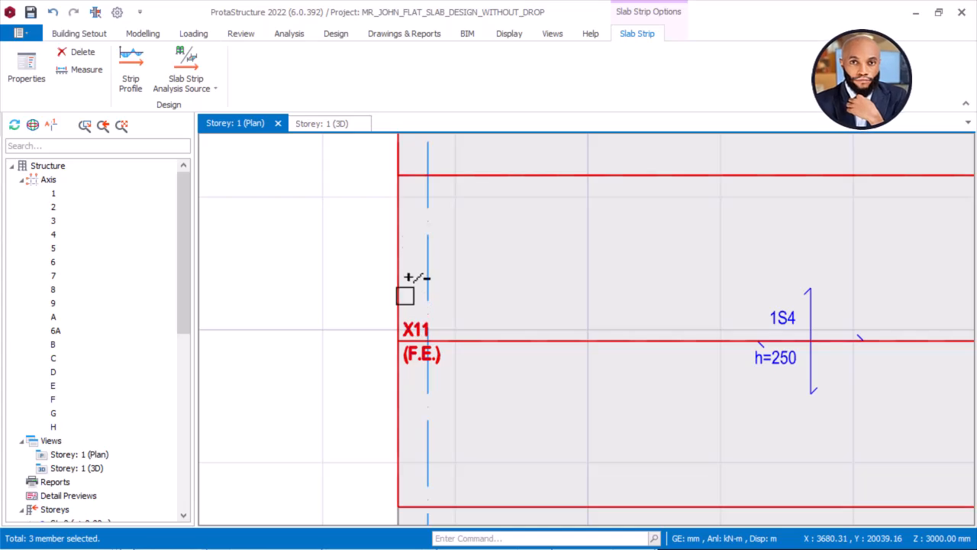
pyautogui.click(405, 306)
# Add the slab strips on axis C, between axes C and D, and on axis D to the selection.
pyautogui.scroll(-5, 422, 229)
pyautogui.scroll(3, 449, 294)
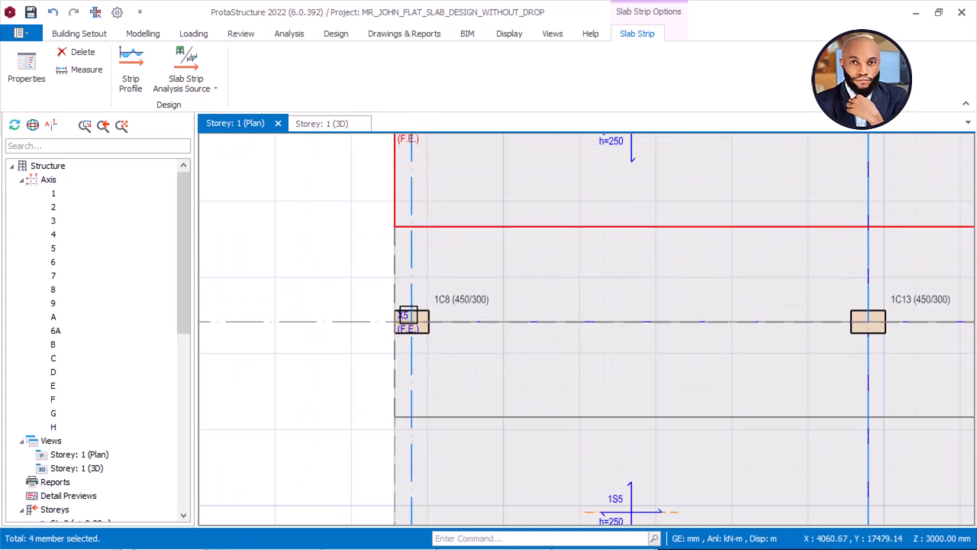
pyautogui.keyDown('ctrl'); pyautogui.click(404, 310); pyautogui.keyUp('ctrl')
pyautogui.scroll(-4, 464, 184)
pyautogui.scroll(6, 459, 295)
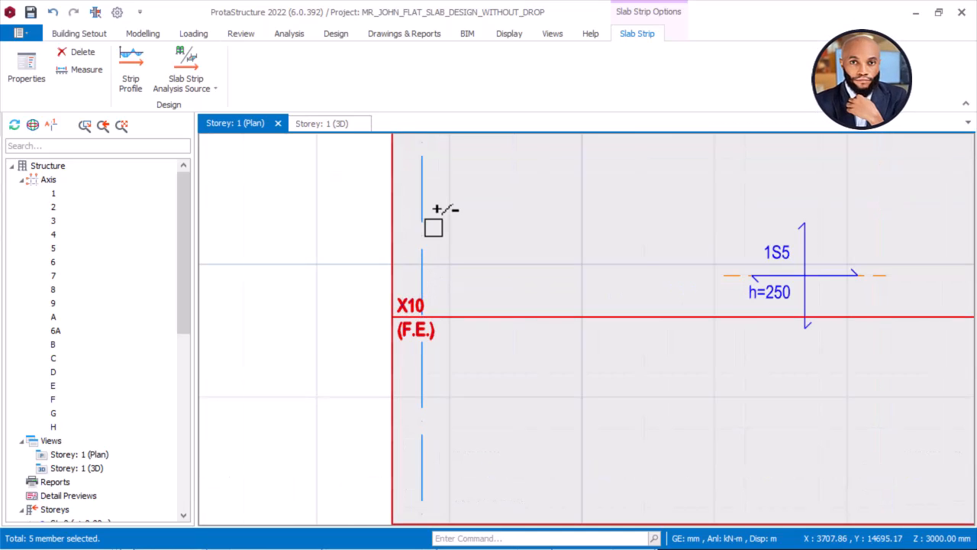
pyautogui.keyDown('ctrl'); pyautogui.click(433, 230); pyautogui.keyUp('ctrl')
pyautogui.scroll(-4, 457, 213)
pyautogui.scroll(4, 436, 309)
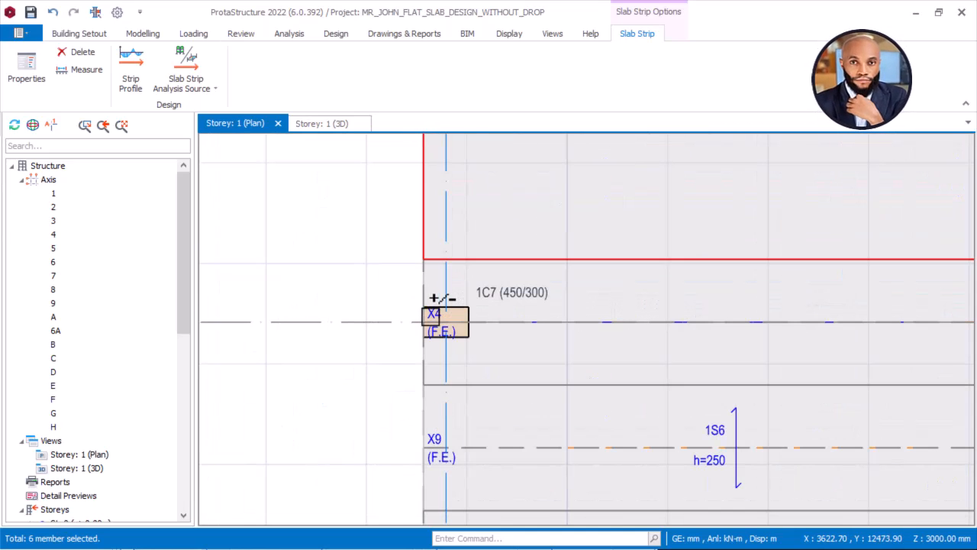
pyautogui.keyDown('ctrl'); pyautogui.click(416, 226); pyautogui.keyUp('ctrl')
# Extend the selection with the slab strips between axes D and E, on axis E, between axes E and F, and on axis F.
pyautogui.scroll(-4, 416, 229)
pyautogui.scroll(4, 424, 340)
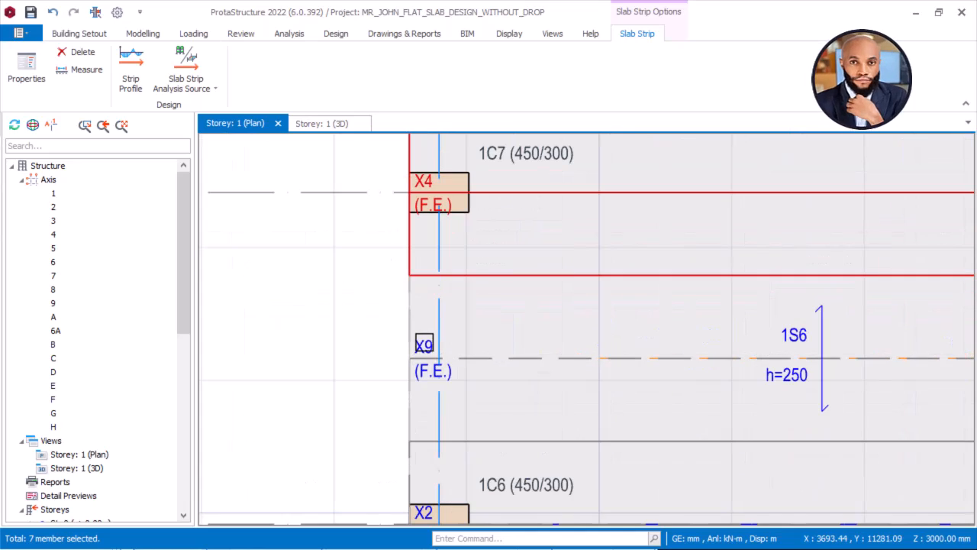
pyautogui.keyDown('ctrl'); pyautogui.click(422, 340); pyautogui.keyUp('ctrl')
pyautogui.scroll(-4, 422, 340)
pyautogui.scroll(4, 424, 307)
pyautogui.keyDown('ctrl'); pyautogui.click(422, 307); pyautogui.keyUp('ctrl')
pyautogui.scroll(-4, 428, 305)
pyautogui.scroll(4, 432, 360)
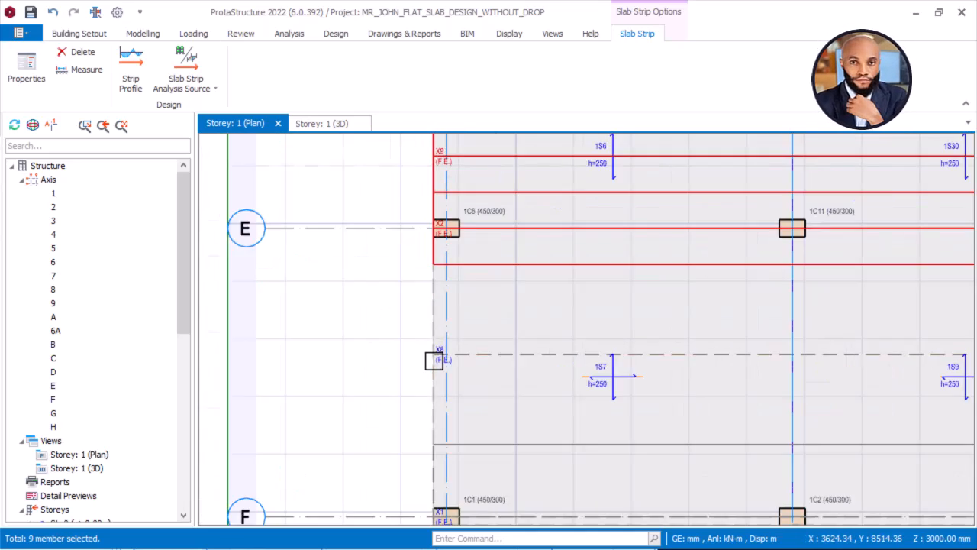
pyautogui.keyDown('ctrl'); pyautogui.click(445, 326); pyautogui.keyUp('ctrl')
pyautogui.scroll(-4, 445, 326)
pyautogui.scroll(4, 451, 374)
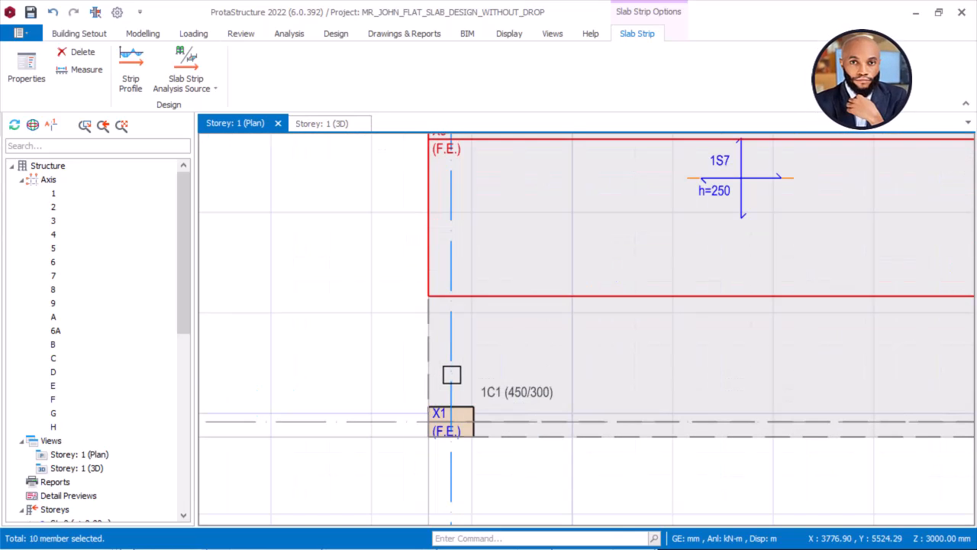
pyautogui.keyDown('ctrl'); pyautogui.click(445, 412); pyautogui.keyUp('ctrl')
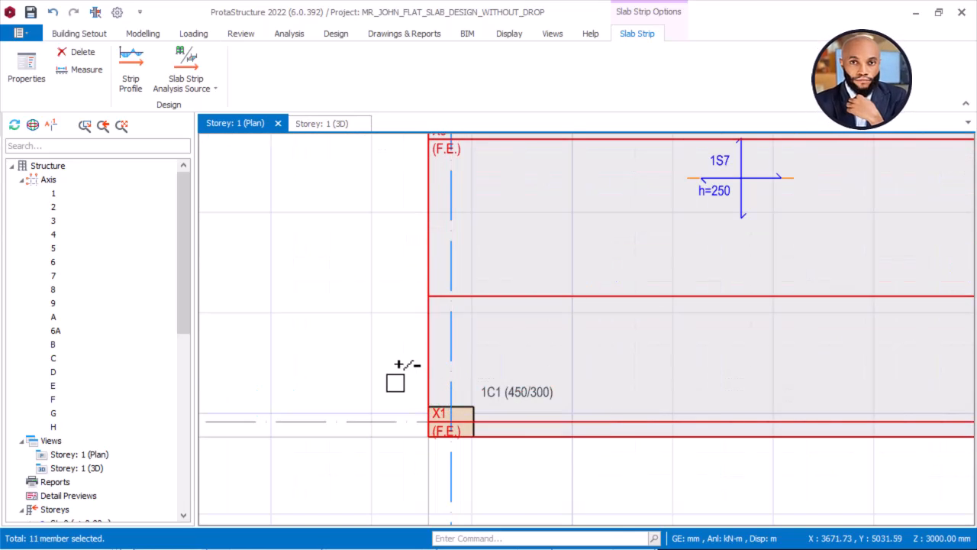
# Review the coverage of the selected X-direction column and middle strips across the whole floor plan.
pyautogui.scroll(-4, 374, 365)
pyautogui.scroll(-3, 375, 365)
pyautogui.scroll(-4, 350, 330)
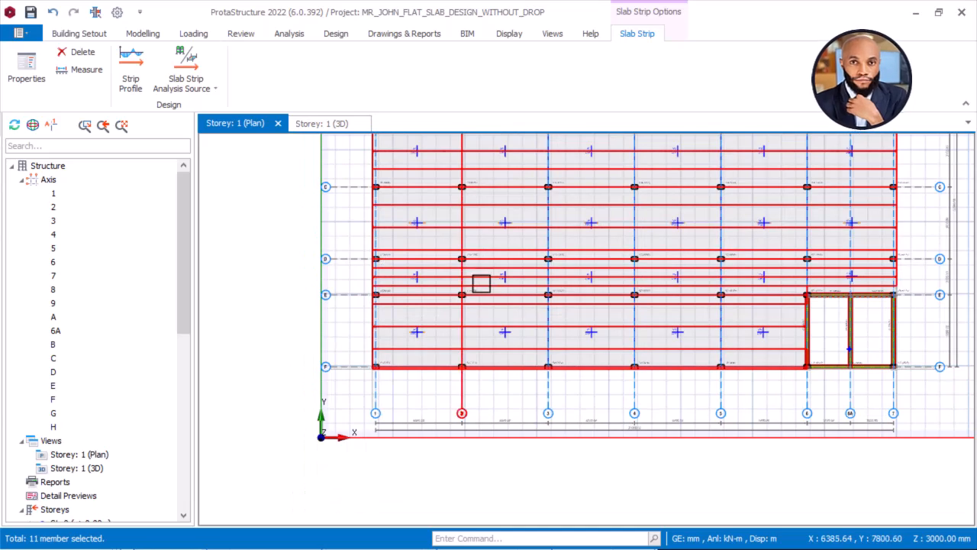
pyautogui.scroll(-3, 456, 218)
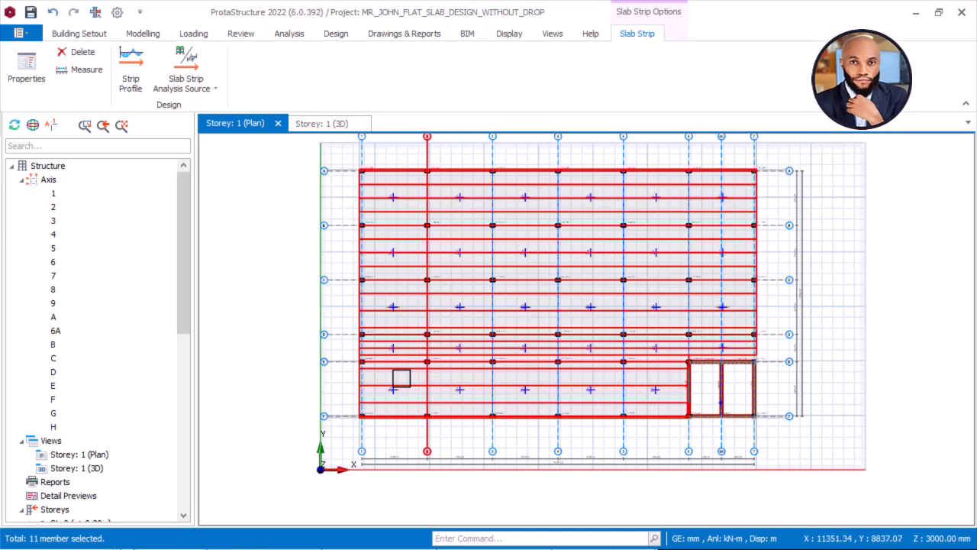
pyautogui.scroll(5, 405, 379)
pyautogui.scroll(-2, 401, 370)
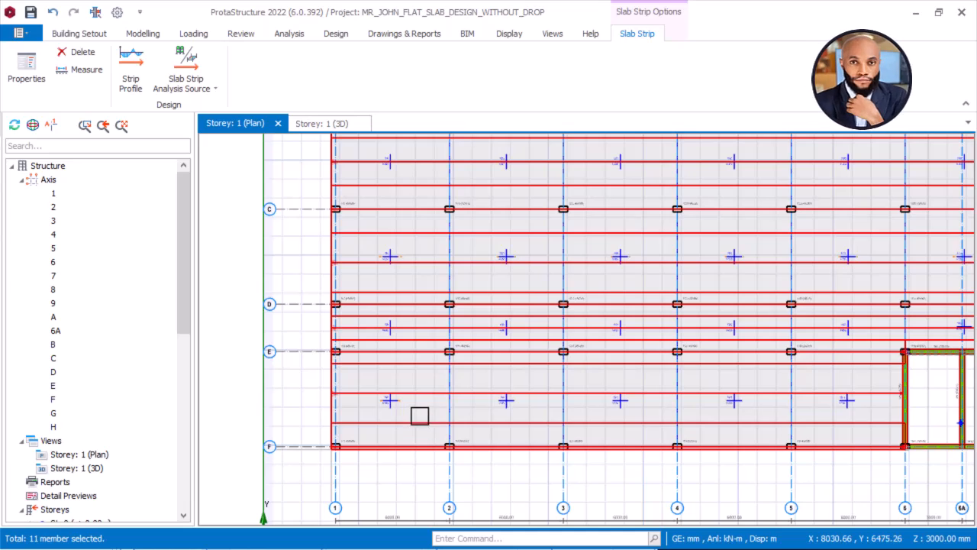
pyautogui.scroll(-3, 417, 416)
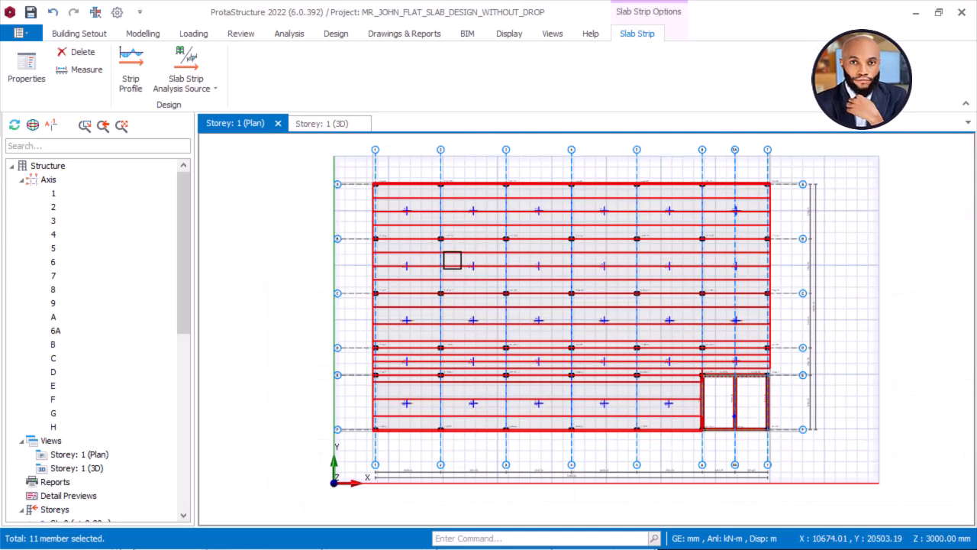
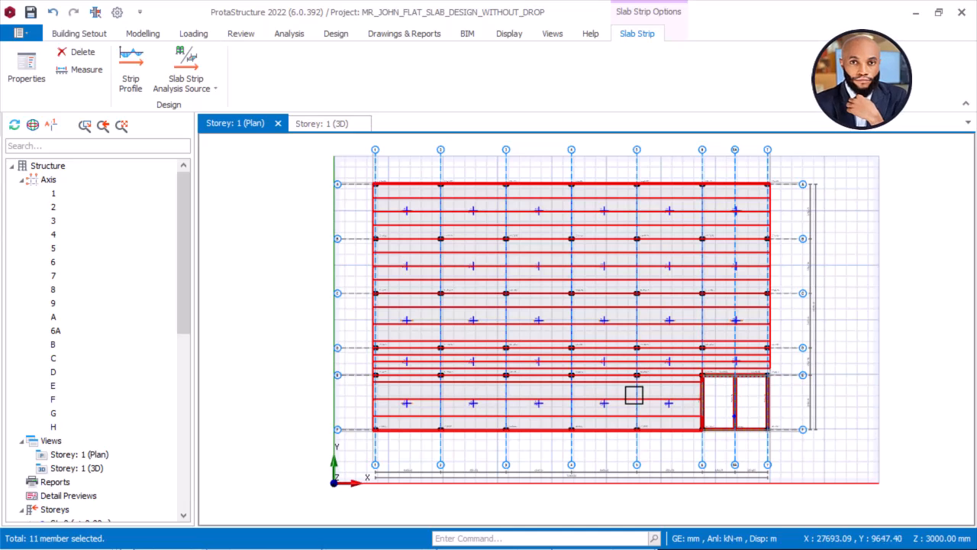
# Switch to the FLAT SLAB BUILDING PLAN drawing in AutoCAD and examine the column and middle strip layout along -Ly.
pyautogui.press('super')
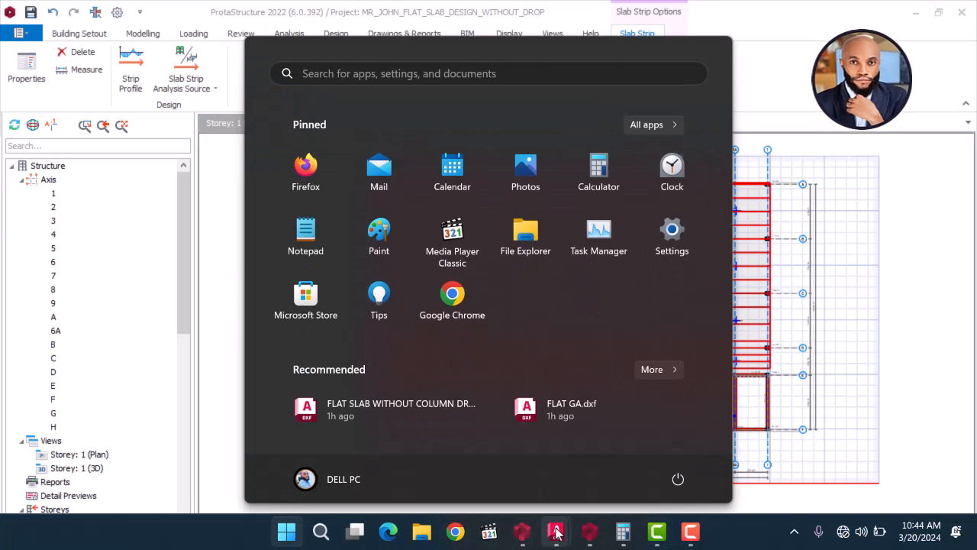
pyautogui.click(543, 481)
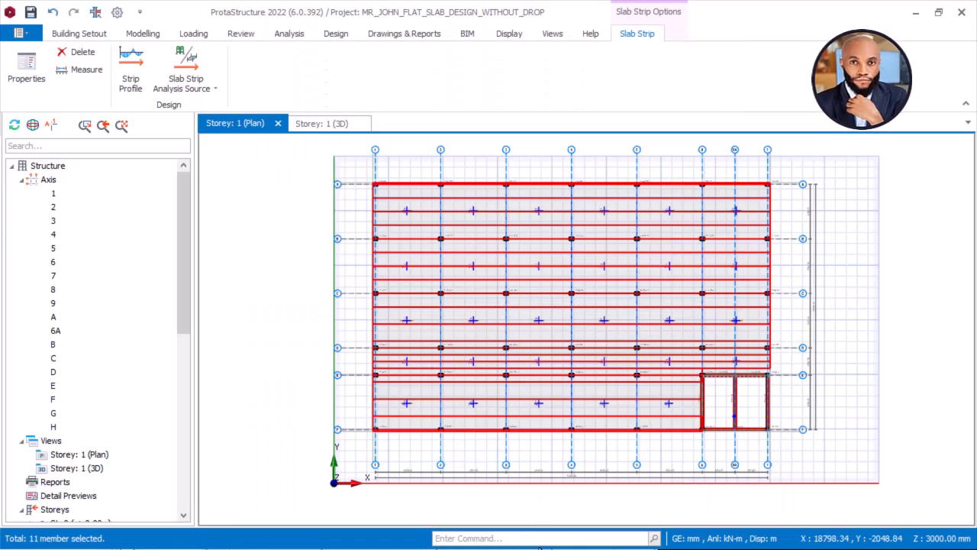
pyautogui.press('super')
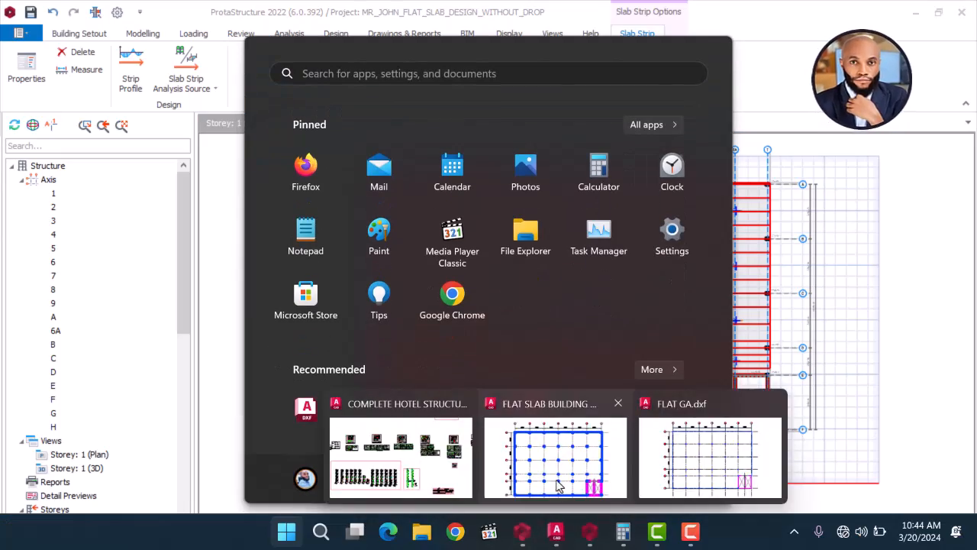
pyautogui.click(557, 427)
pyautogui.scroll(-5, 504, 252)
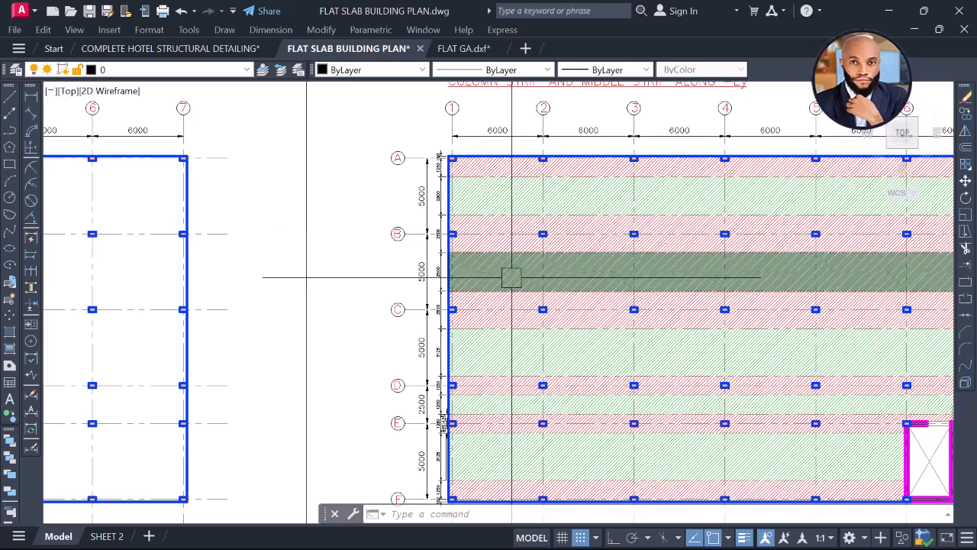
pyautogui.scroll(-3, 512, 237)
pyautogui.moveTo(619, 343); pyautogui.dragTo(533, 321, button='middle')
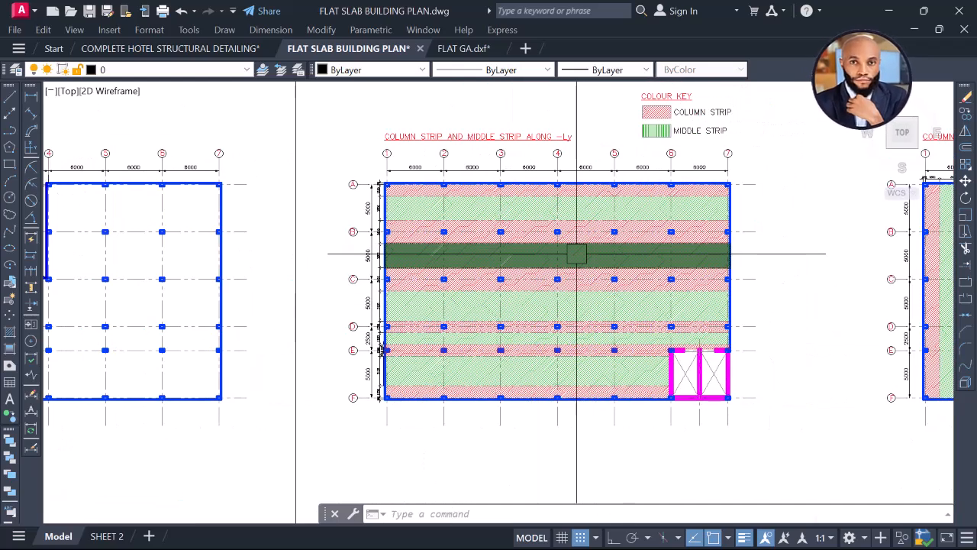
pyautogui.scroll(2, 599, 217)
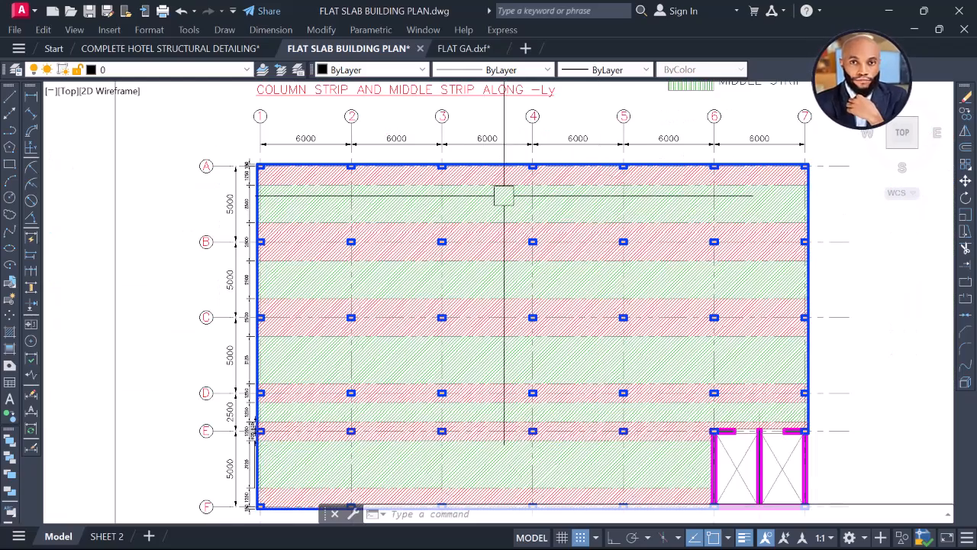
pyautogui.moveTo(504, 195); pyautogui.dragTo(489, 293, button='middle')
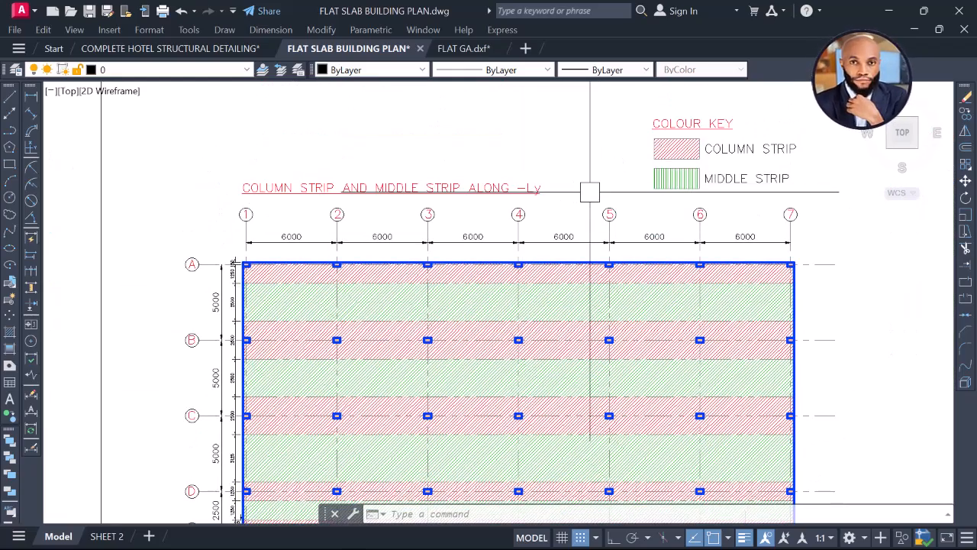
# Examine the column and middle strip layout along -Lx, including the strip widths at axis 1, and compare it with the -Ly layout.
pyautogui.scroll(-4, 505, 183)
pyautogui.moveTo(704, 188); pyautogui.dragTo(460, 186, button='middle')
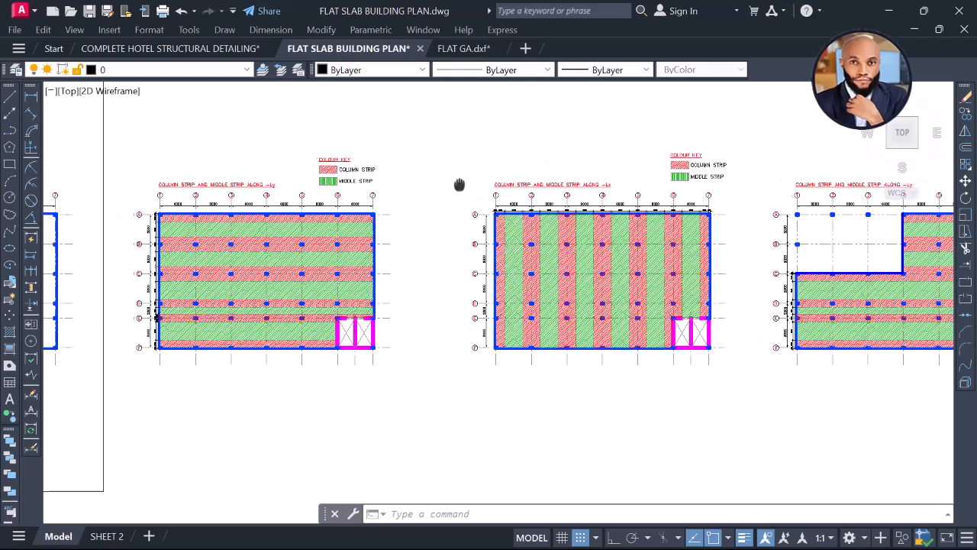
pyautogui.scroll(4, 586, 183)
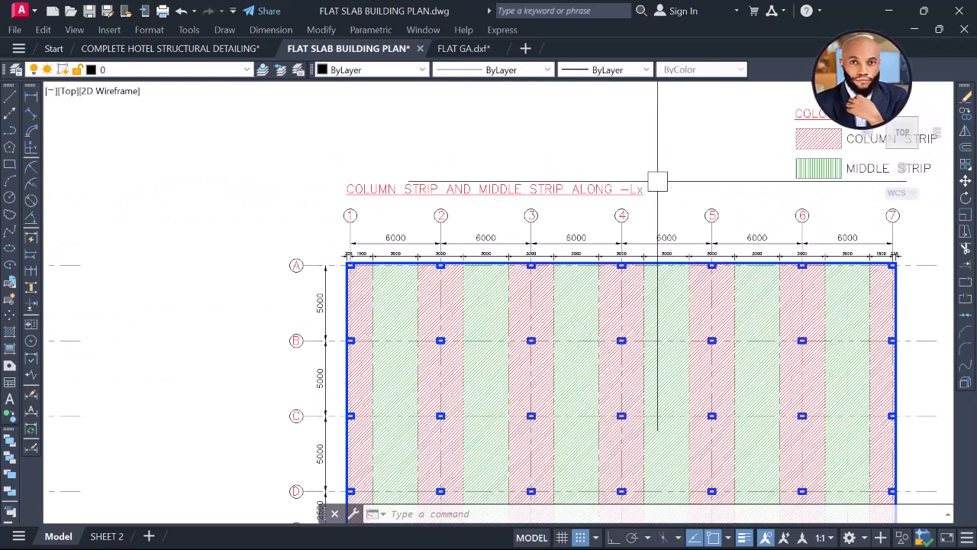
pyautogui.scroll(-4, 658, 181)
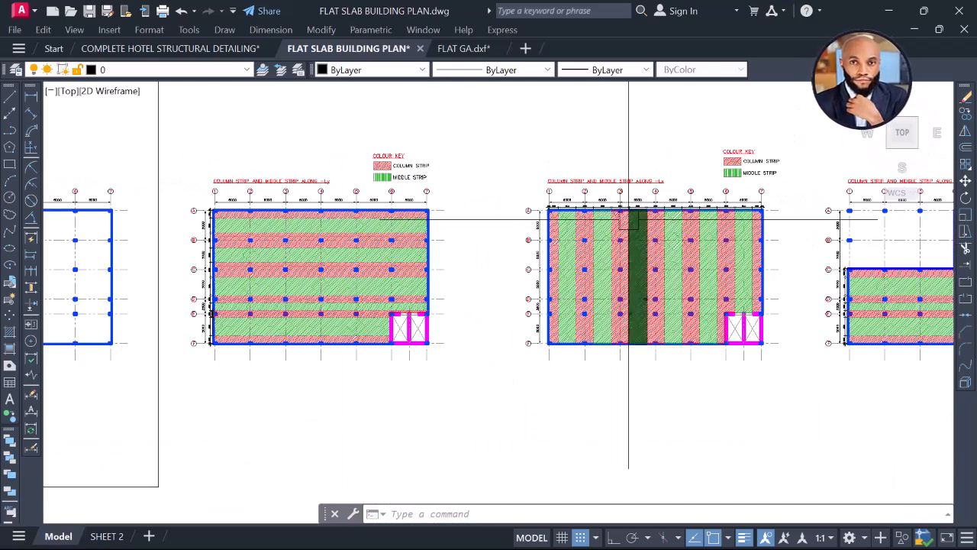
pyautogui.scroll(2, 644, 215)
pyautogui.scroll(4, 506, 212)
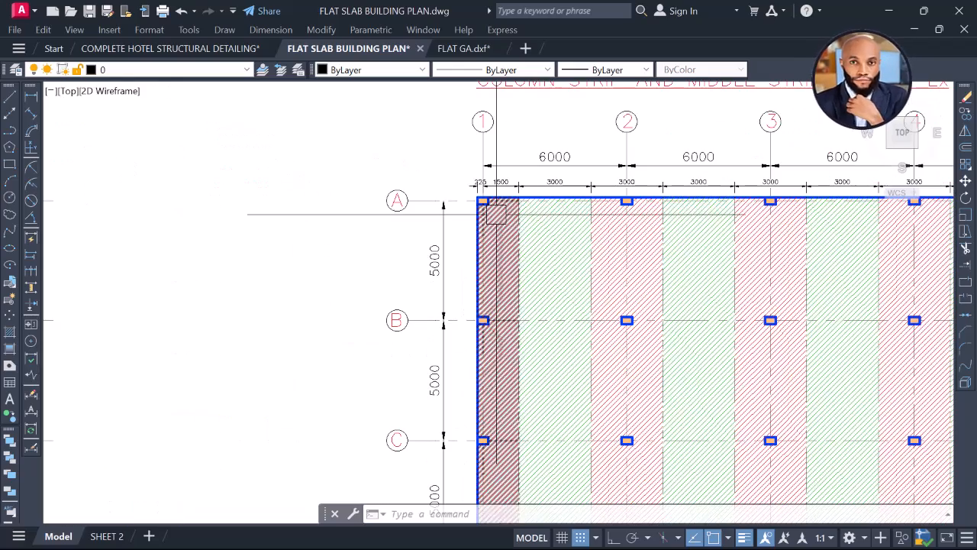
pyautogui.scroll(-4, 535, 207)
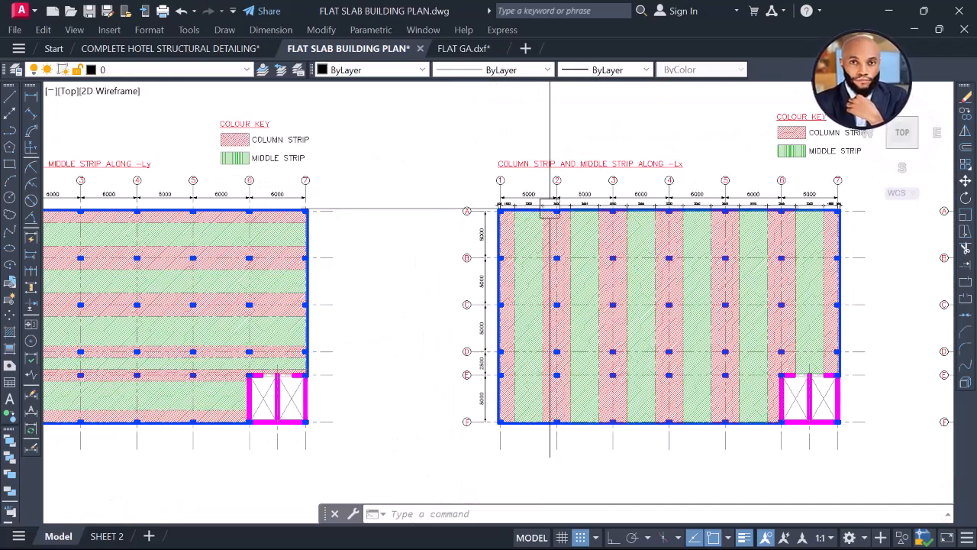
pyautogui.scroll(-2, 704, 168)
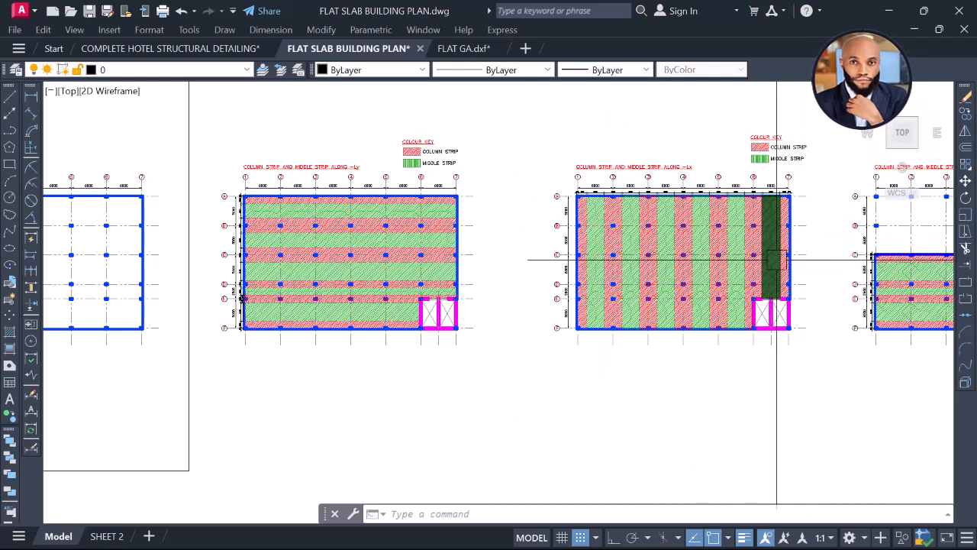
pyautogui.moveTo(486, 226); pyautogui.dragTo(452, 226, button='middle')
pyautogui.press('Escape')
pyautogui.press('Escape')
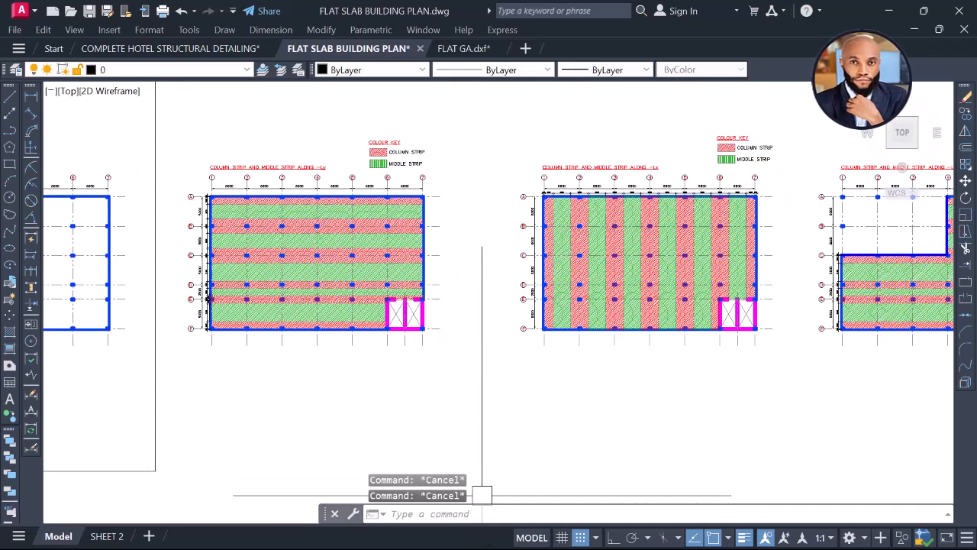
# Switch back to ProtaStructure and clear the selection of slab strips in the Storey 1 plan.
pyautogui.press('super')
pyautogui.click(521, 534)
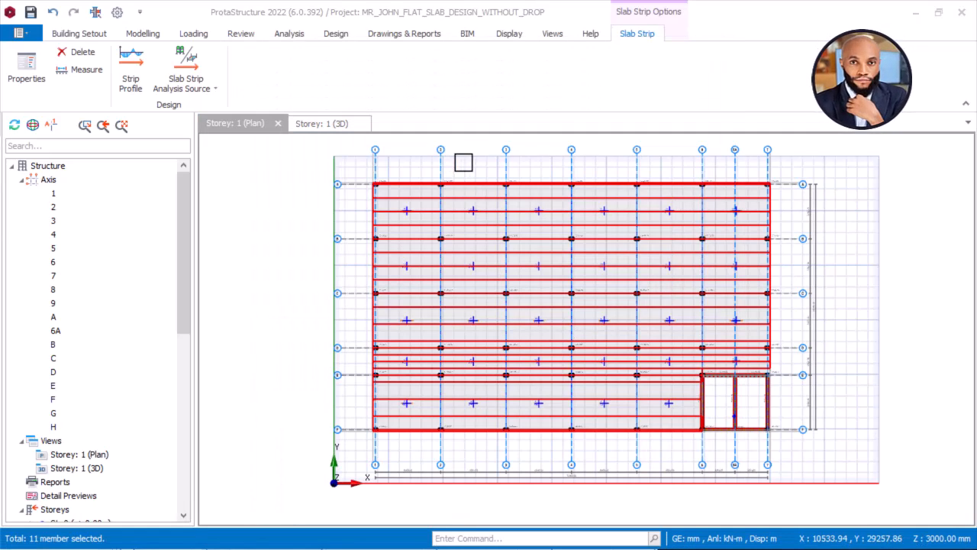
pyautogui.scroll(5, 461, 162)
pyautogui.press('Escape')
pyautogui.scroll(-3, 471, 187)
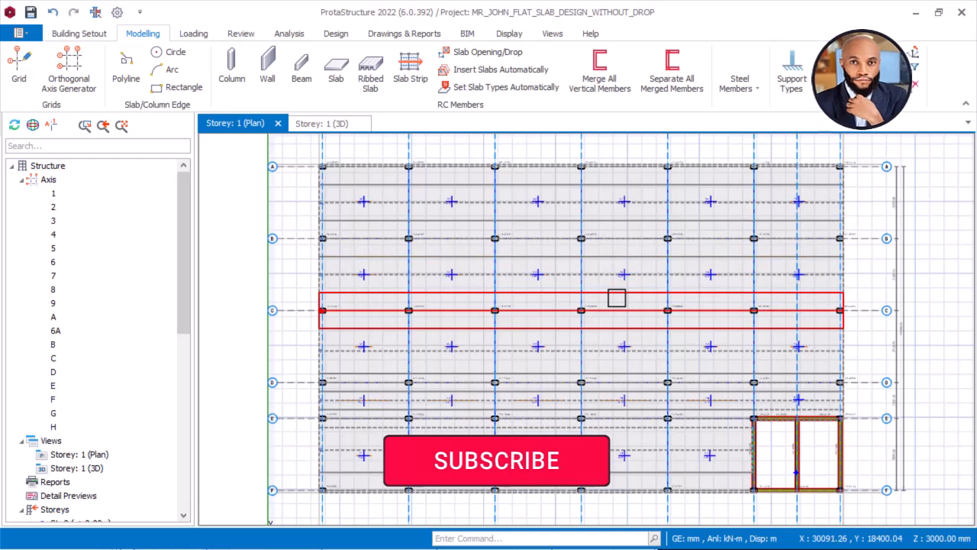
# Inspect the flat slab and the core walls in the Storey 1 3D view, and return to the plan view.
pyautogui.click(342, 124)
pyautogui.scroll(-3, 565, 272)
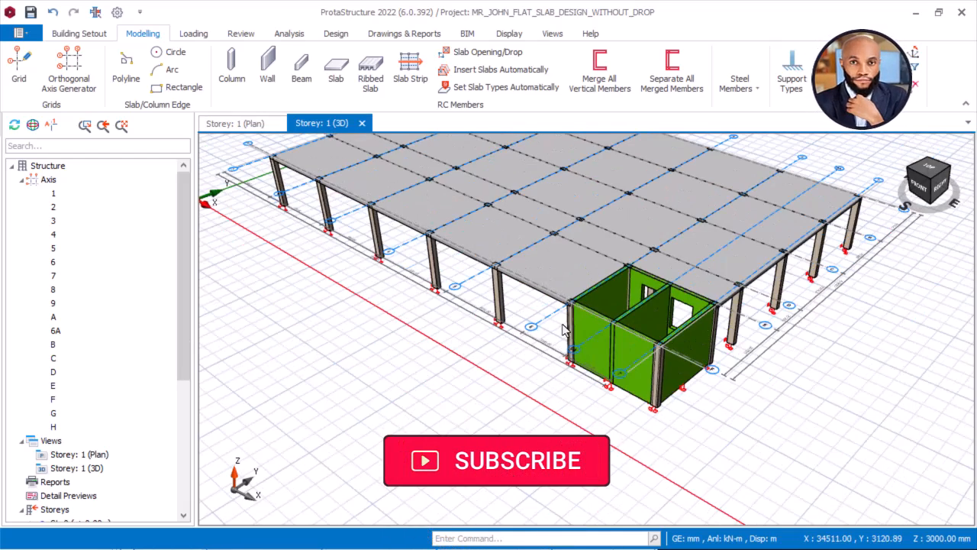
pyautogui.moveTo(569, 298)
pyautogui.mouseDown(button='middle')
pyautogui.moveTo(585, 220)
pyautogui.moveTo(626, 229)
pyautogui.mouseUp(button='middle')
pyautogui.moveTo(560, 286); pyautogui.dragTo(491, 313, button='middle')
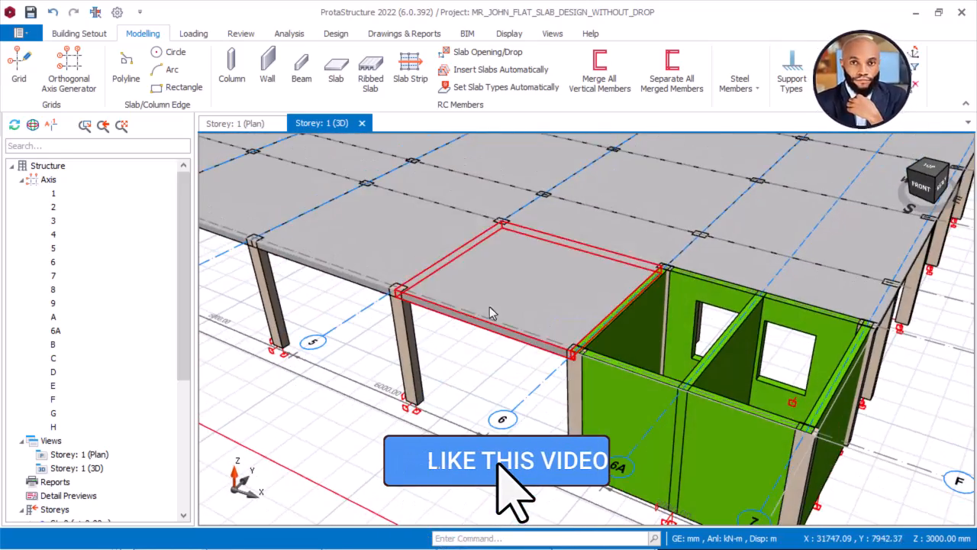
pyautogui.click(244, 124)
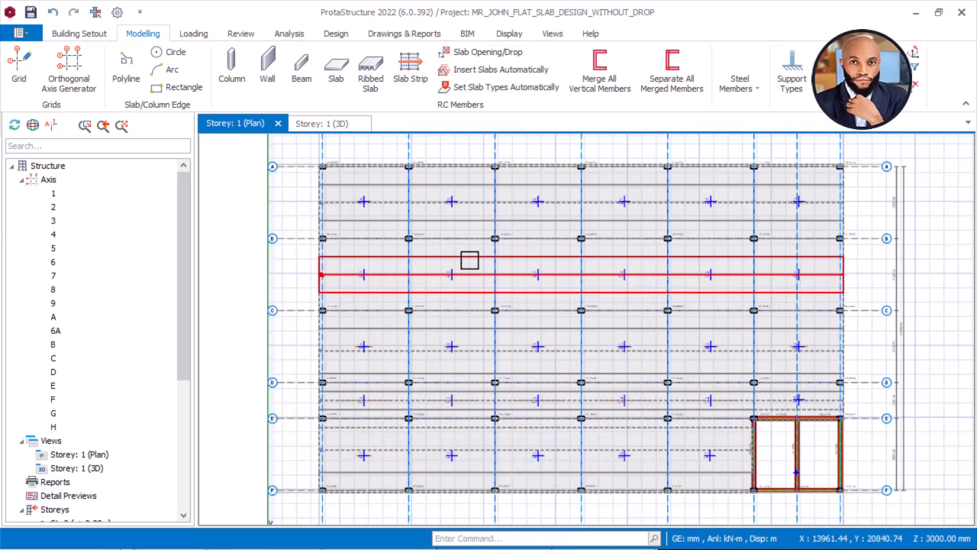
# Examine the slab strips running along X between axes A and F in the Storey 1 plan.
pyautogui.scroll(2, 465, 260)
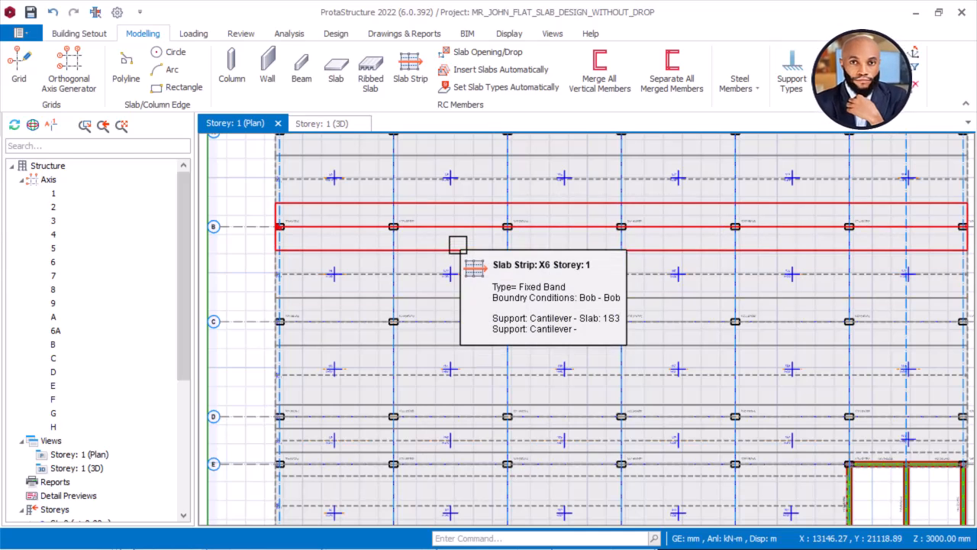
pyautogui.scroll(-3, 457, 245)
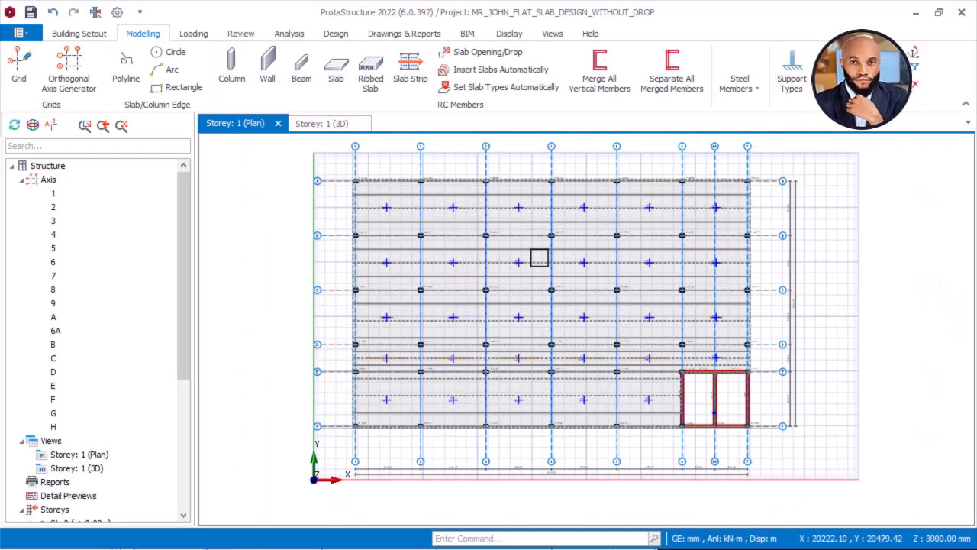
pyautogui.scroll(3, 493, 252)
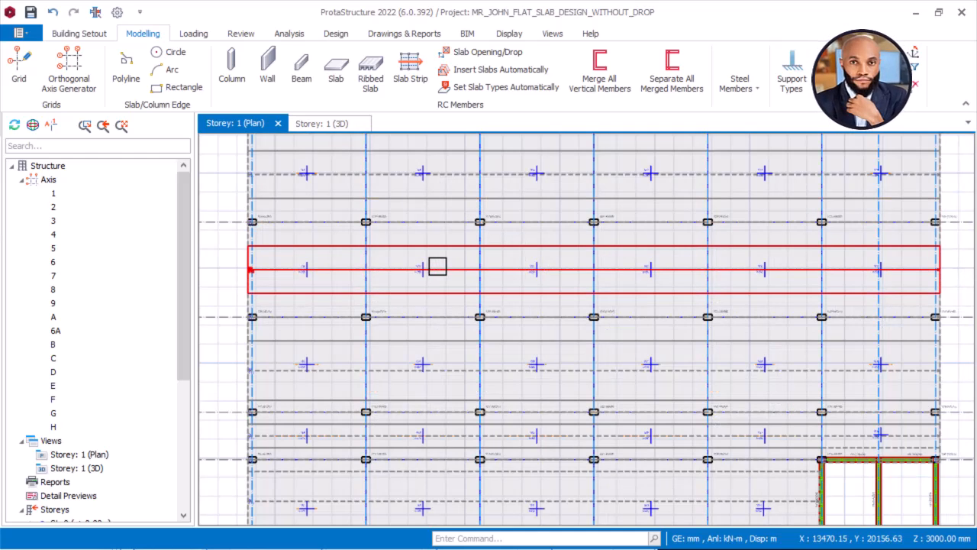
pyautogui.moveTo(437, 271)
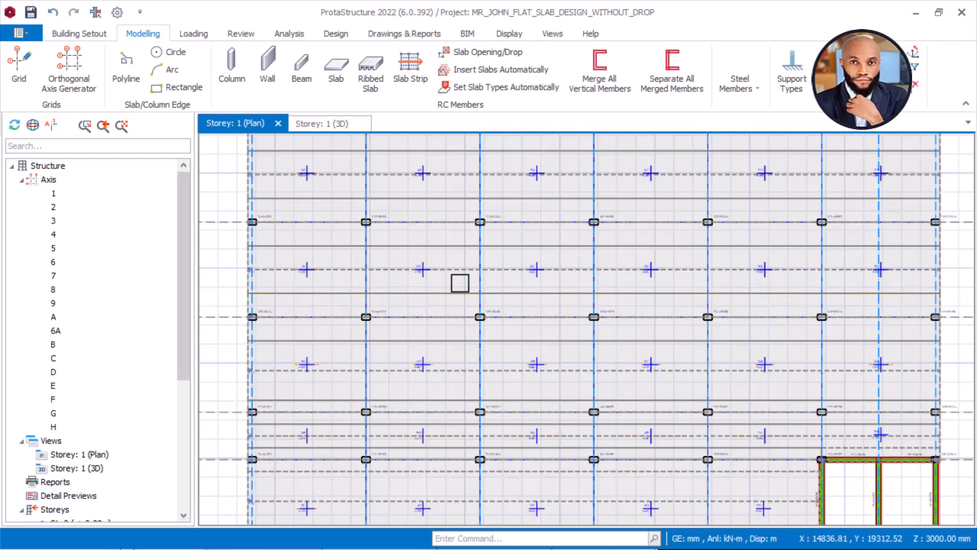
pyautogui.scroll(-3, 458, 276)
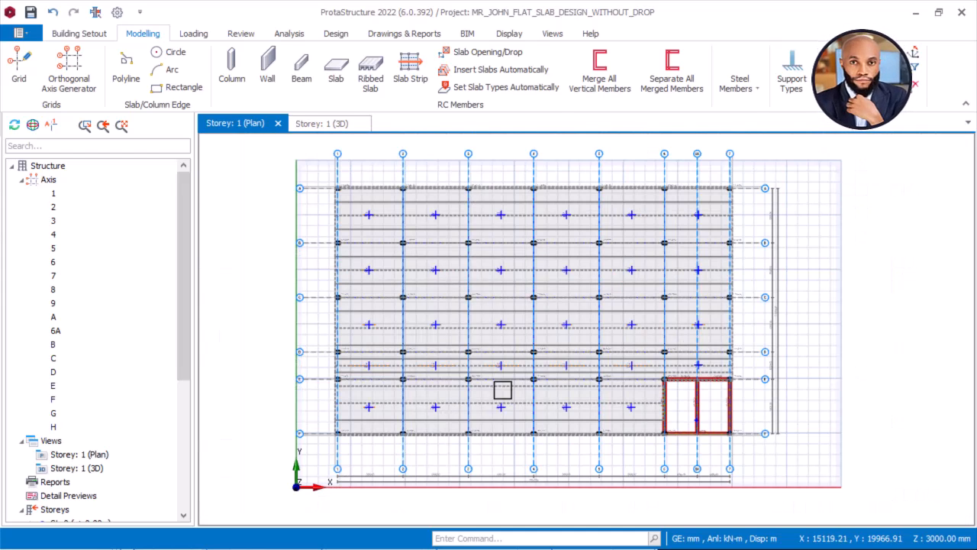
# Switch to the FLAT SLAB BUILDING PLAN drawing in AutoCAD and examine the column and middle strips along -Ly.
pyautogui.press('super')
pyautogui.moveTo(555, 537)
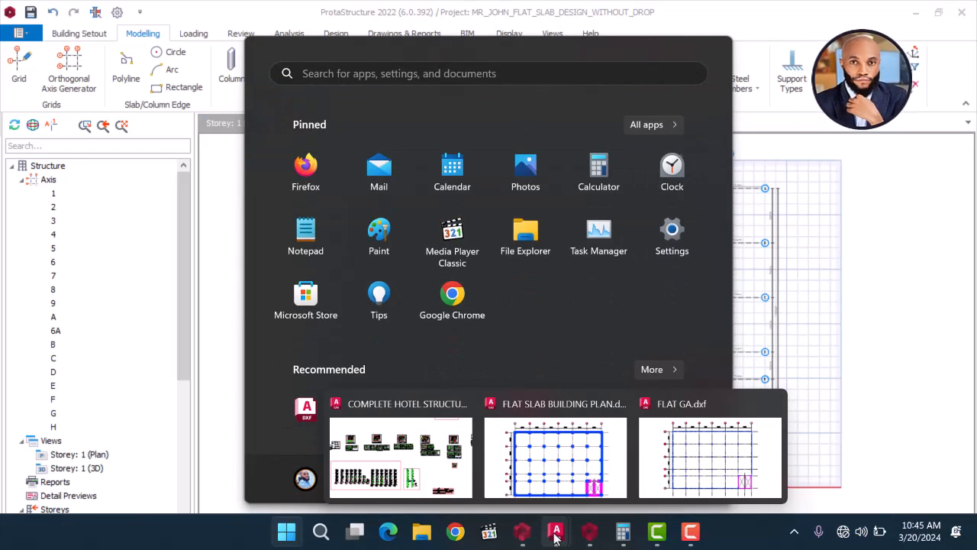
pyautogui.click(560, 504)
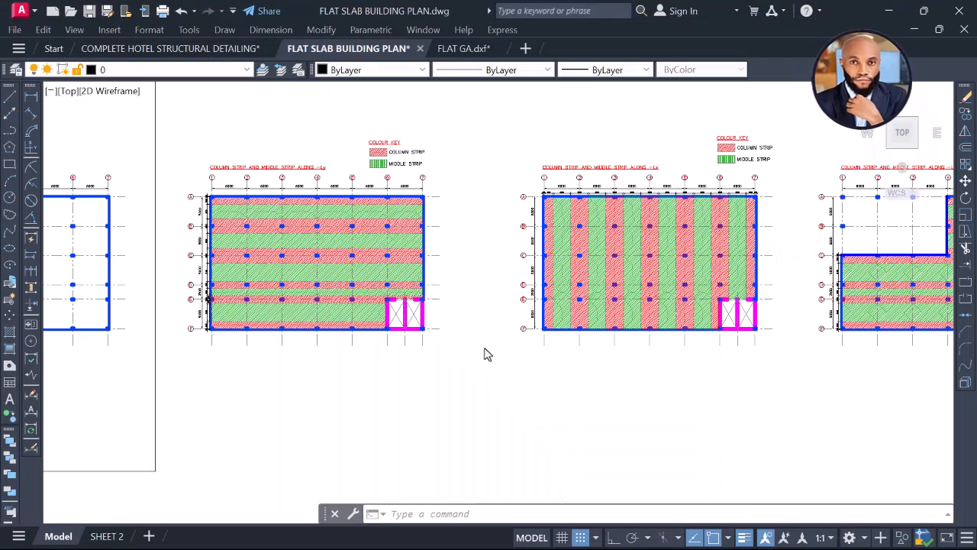
pyautogui.moveTo(451, 307); pyautogui.dragTo(524, 323, button='middle')
pyautogui.scroll(2, 386, 280)
pyautogui.scroll(2, 387, 280)
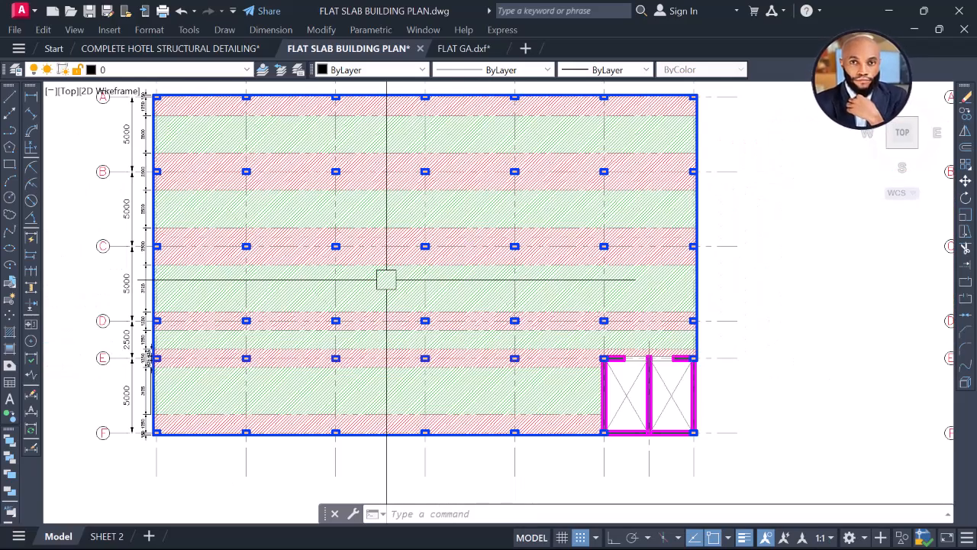
pyautogui.moveTo(334, 300); pyautogui.dragTo(399, 319, button='middle')
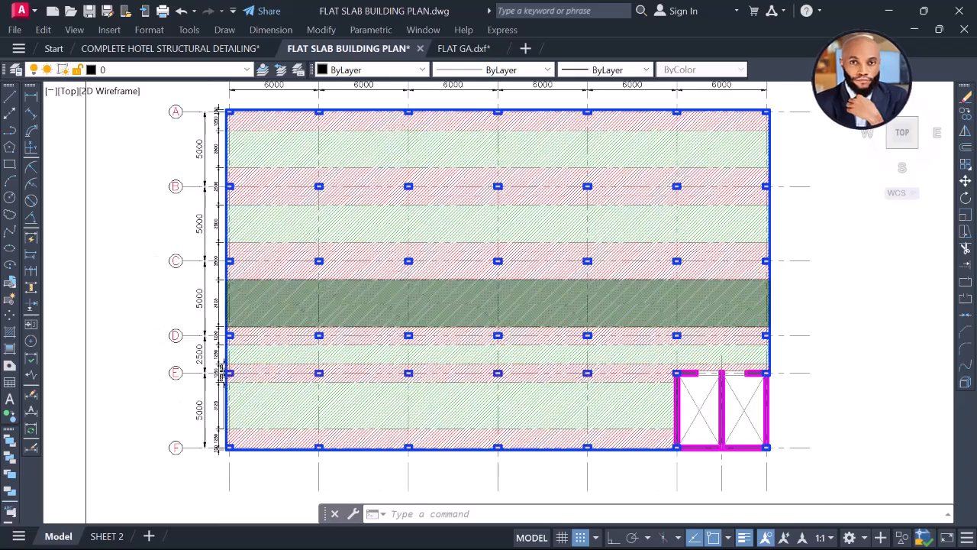
pyautogui.scroll(-4, 432, 276)
pyautogui.scroll(4, 408, 240)
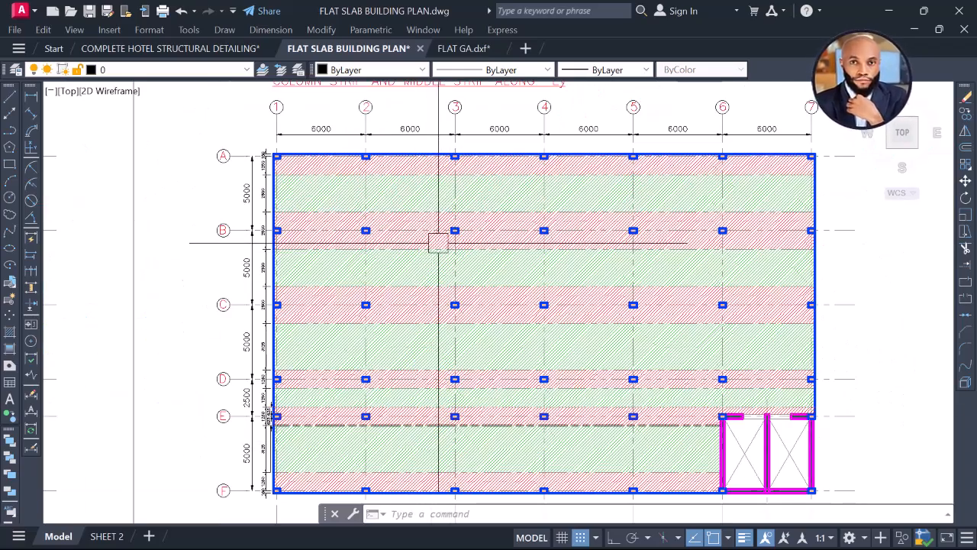
# Compare the -Ly and -Lx strip layouts side by side, and check the -Ly strips around axis B.
pyautogui.scroll(-4, 458, 197)
pyautogui.moveTo(708, 239); pyautogui.dragTo(551, 252, button='middle')
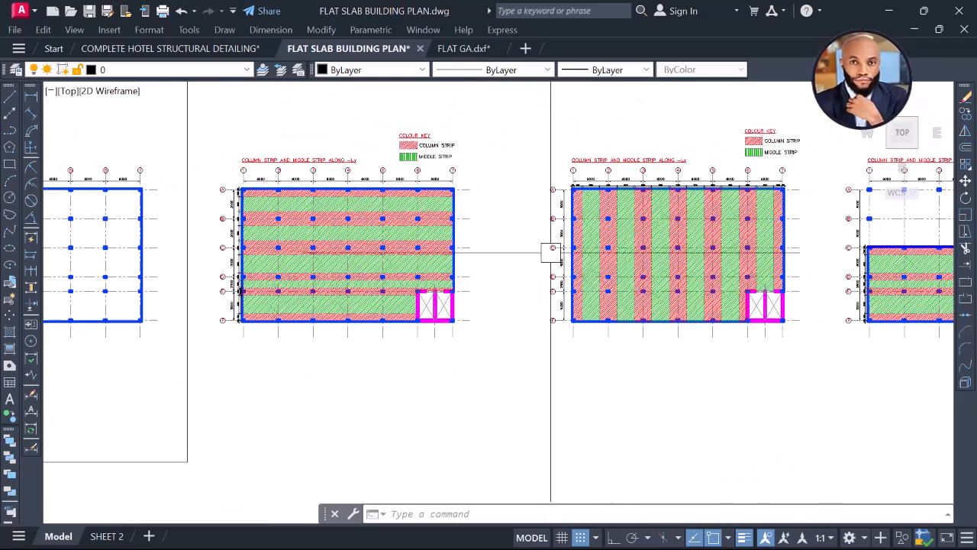
pyautogui.moveTo(600, 218); pyautogui.dragTo(514, 231, button='middle')
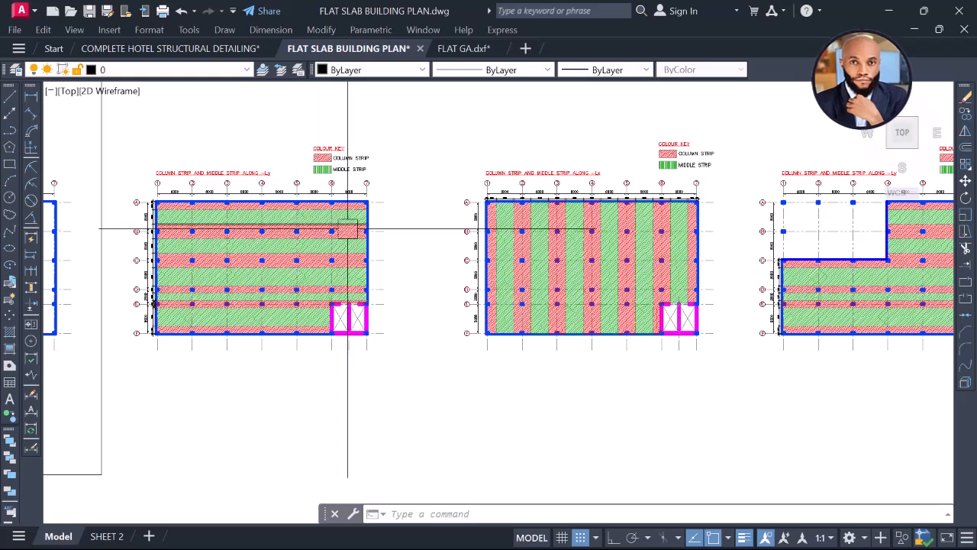
pyautogui.moveTo(496, 236); pyautogui.dragTo(597, 235, button='middle')
pyautogui.scroll(4, 353, 224)
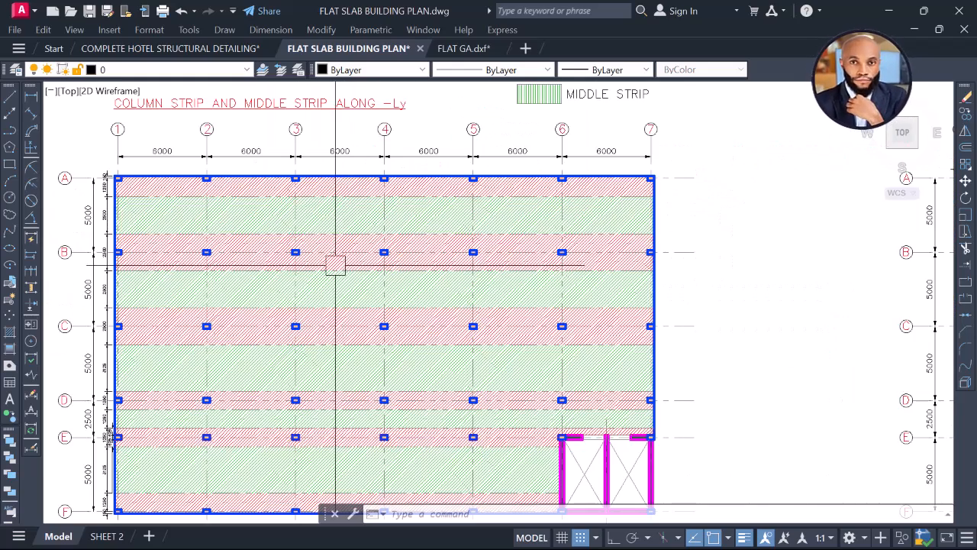
pyautogui.scroll(-4, 340, 355)
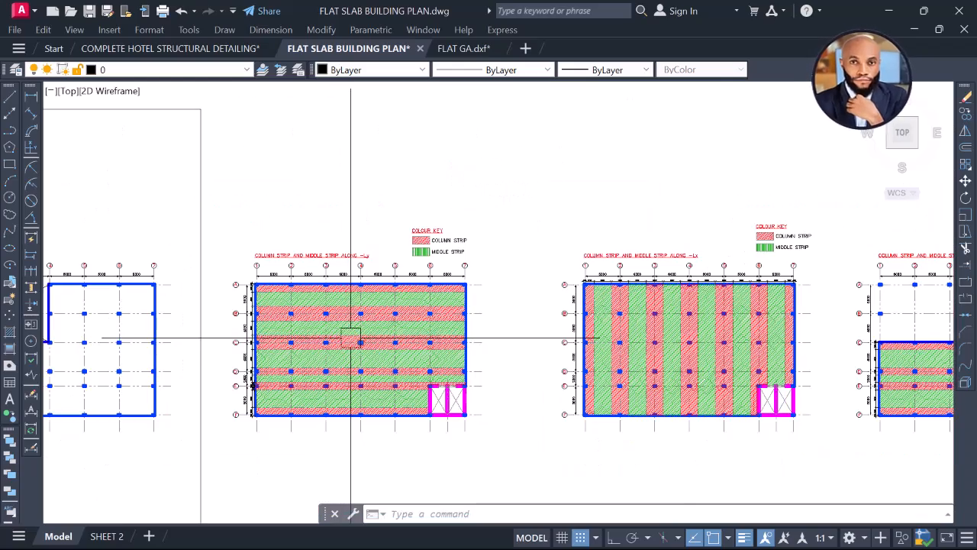
# Examine the column and middle strips of the -Lx layout across axes 1 to 7, including the colour key.
pyautogui.moveTo(549, 334); pyautogui.dragTo(417, 295, button='middle')
pyautogui.scroll(4, 552, 283)
pyautogui.moveTo(576, 322); pyautogui.dragTo(526, 281, button='middle')
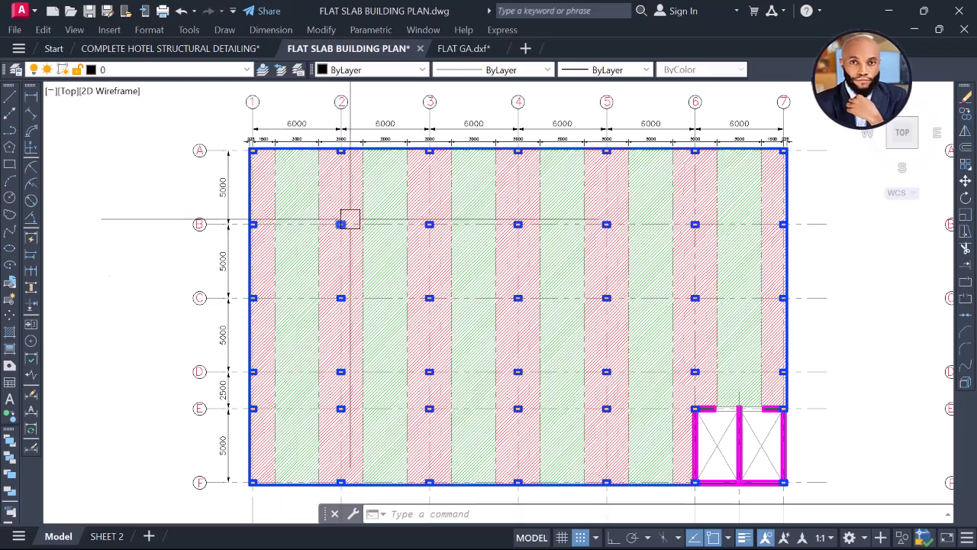
pyautogui.scroll(-4, 419, 300)
pyautogui.scroll(4, 462, 197)
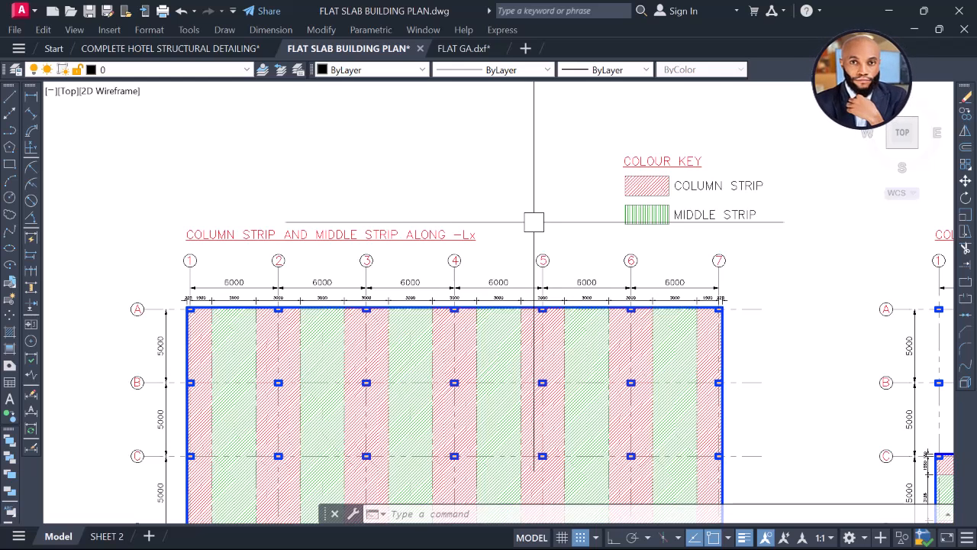
pyautogui.scroll(-2, 536, 213)
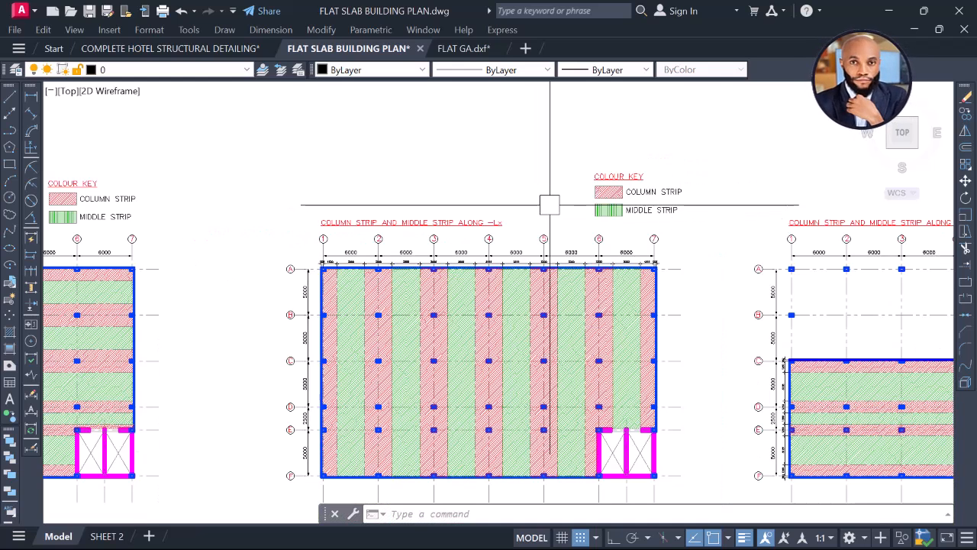
pyautogui.moveTo(510, 275)
pyautogui.mouseDown(button='middle')
pyautogui.moveTo(539, 246)
pyautogui.moveTo(469, 253)
pyautogui.mouseUp(button='middle')
pyautogui.scroll(2, 493, 282)
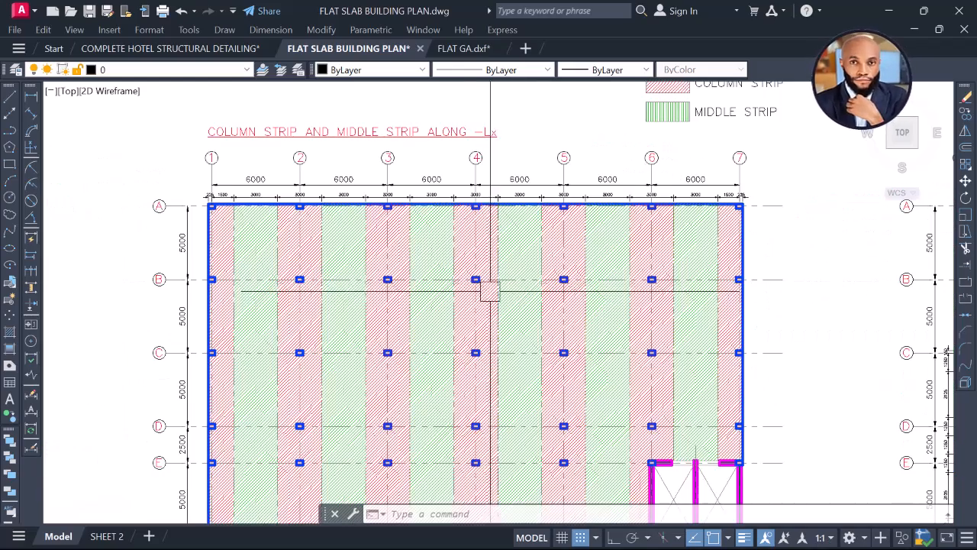
pyautogui.scroll(-2, 500, 263)
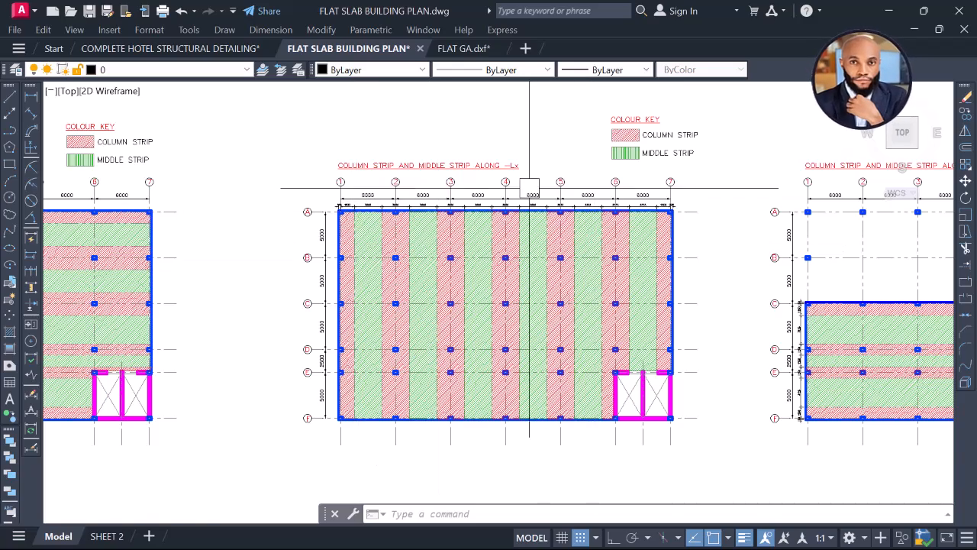
pyautogui.scroll(4, 525, 183)
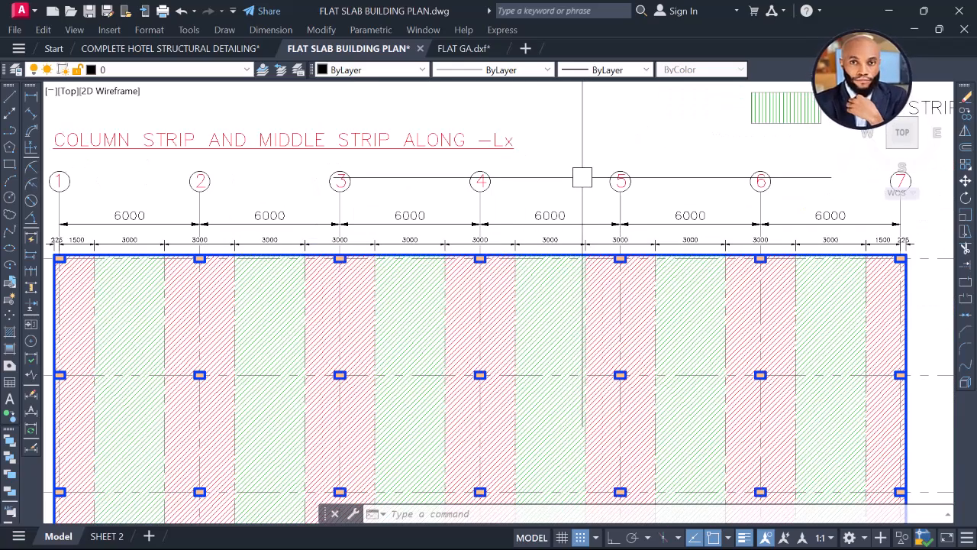
pyautogui.scroll(-4, 571, 182)
# Check the strip width dimensions along axis A of the -Lx layout, especially between axes 1 and 2.
pyautogui.moveTo(306, 241); pyautogui.dragTo(577, 263, button='middle')
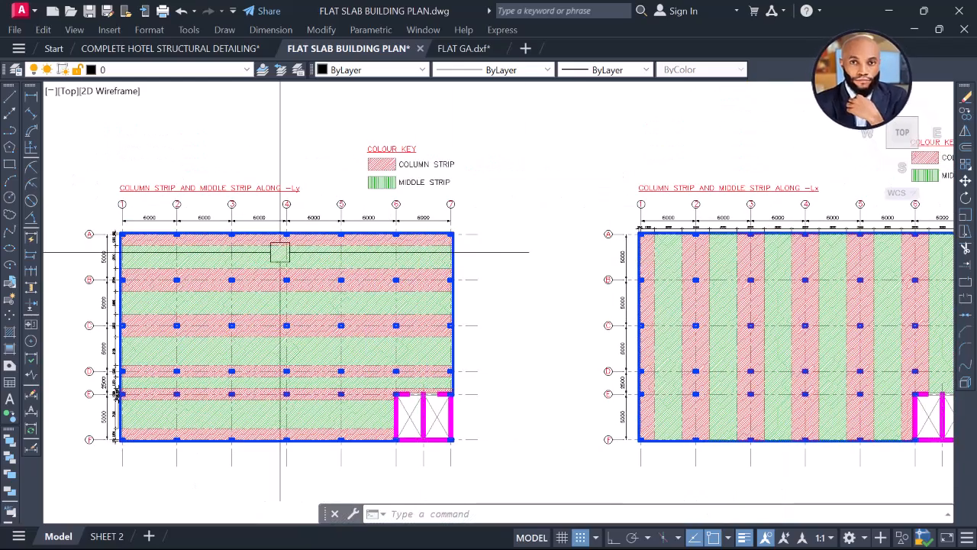
pyautogui.scroll(2, 138, 280)
pyautogui.scroll(-4, 145, 281)
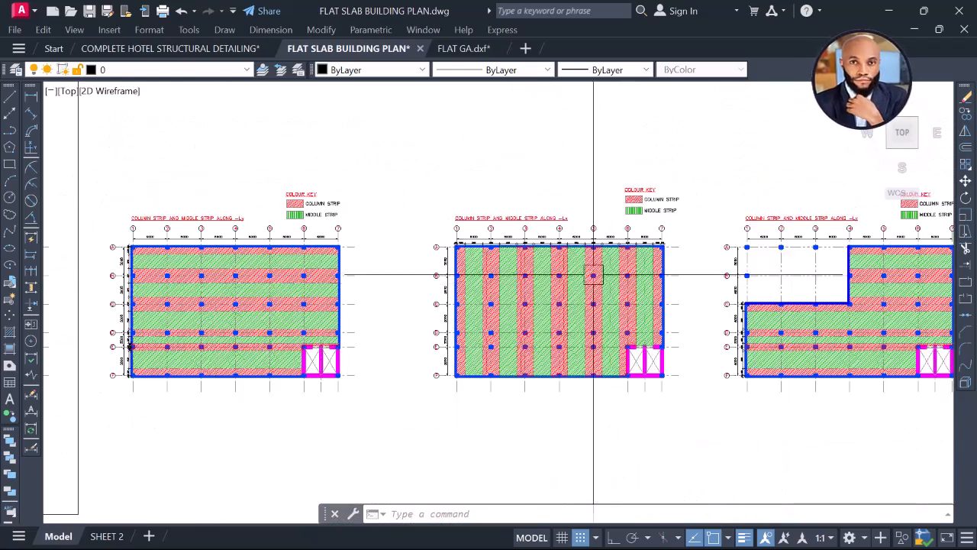
pyautogui.scroll(6, 608, 254)
pyautogui.moveTo(408, 214); pyautogui.dragTo(565, 218, button='middle')
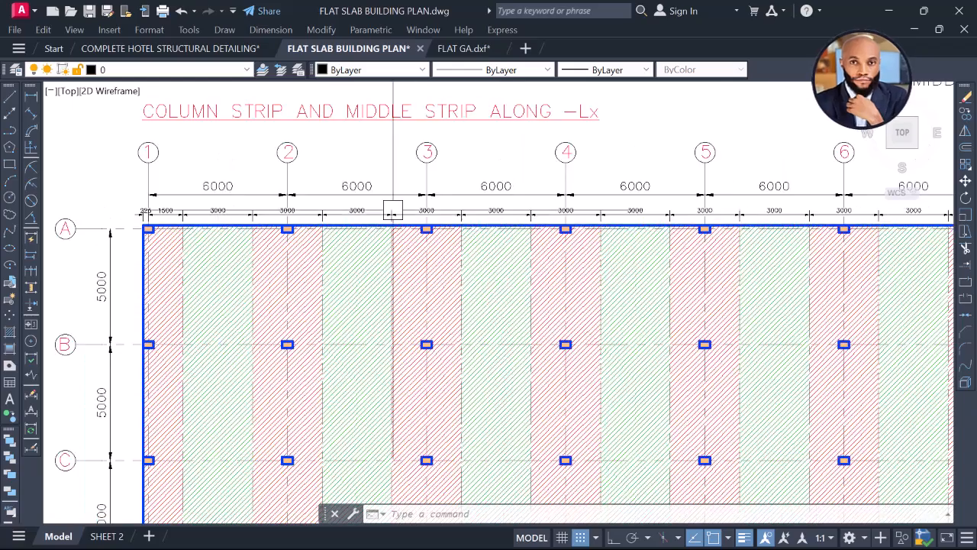
pyautogui.scroll(2, 392, 210)
pyautogui.scroll(-2, 461, 211)
pyautogui.moveTo(439, 227); pyautogui.dragTo(605, 225, button='middle')
pyautogui.scroll(4, 344, 218)
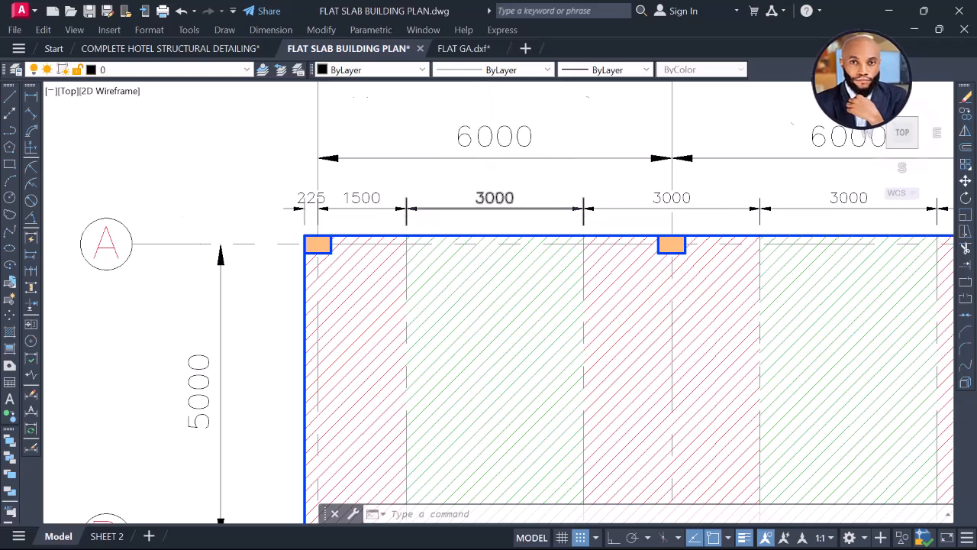
pyautogui.scroll(-4, 439, 214)
pyautogui.scroll(-2, 415, 207)
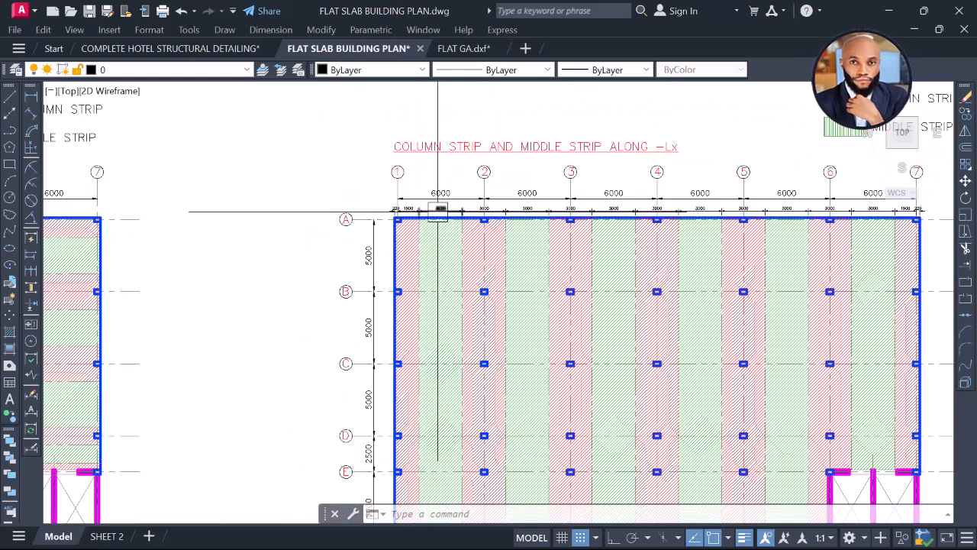
pyautogui.moveTo(540, 215); pyautogui.dragTo(432, 203, button='middle')
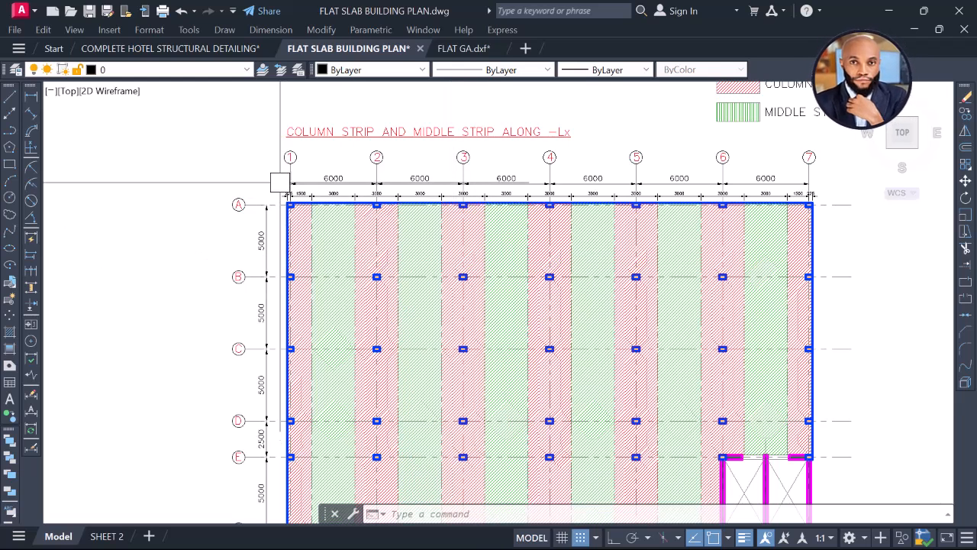
# Examine the middle strip between axes 4 and 5 and the column strip on axis 4 in the -Lx layout.
pyautogui.scroll(-2, 637, 251)
pyautogui.moveTo(560, 266); pyautogui.dragTo(481, 299, button='middle')
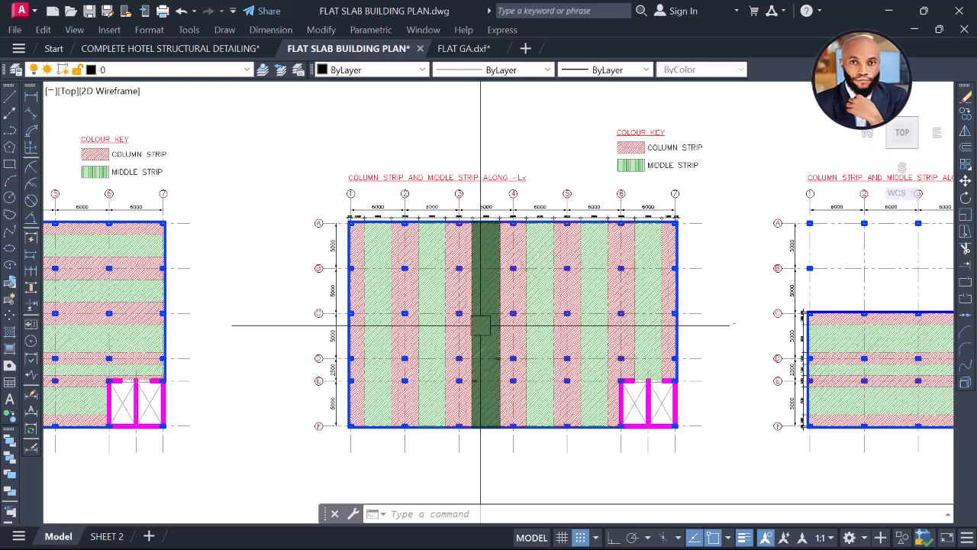
pyautogui.scroll(2, 580, 306)
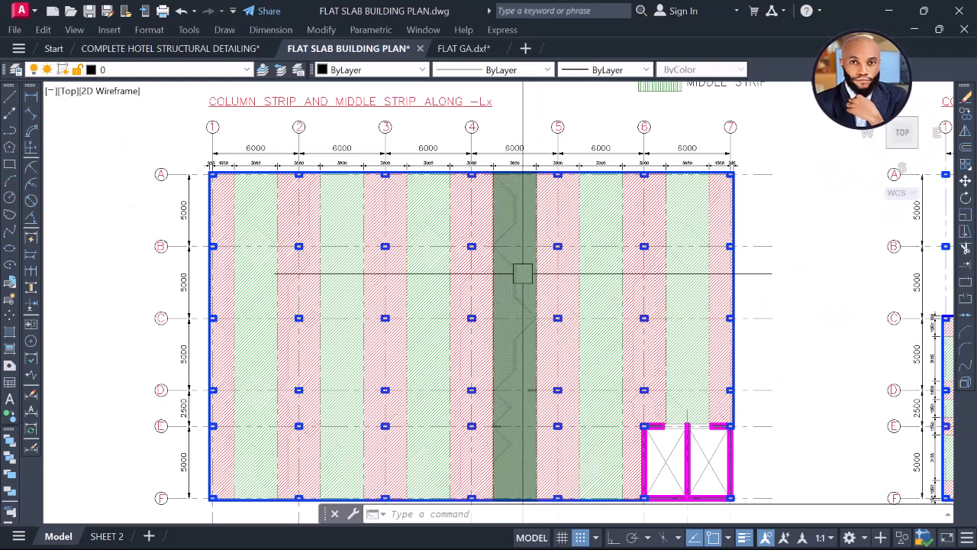
pyautogui.moveTo(523, 274)
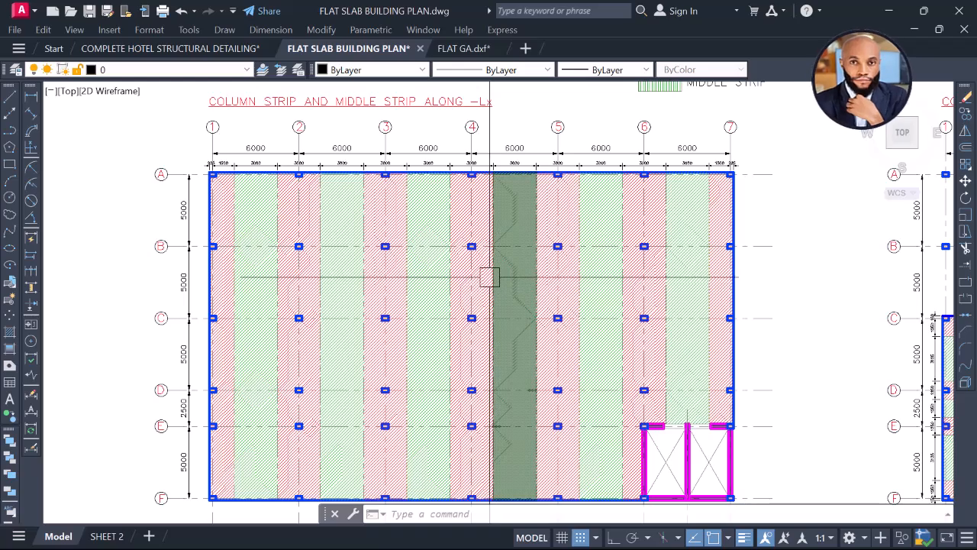
pyautogui.moveTo(494, 288); pyautogui.dragTo(509, 268, button='middle')
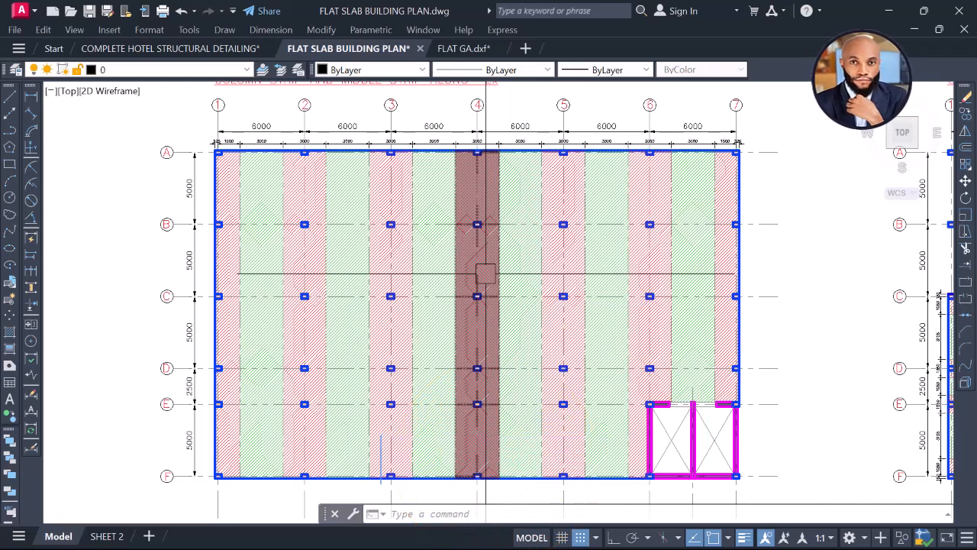
# Review the -Lx strip layout against the neighbouring -Ly layouts, including the strips near the core walls at axes 6 and 7.
pyautogui.scroll(-4, 491, 263)
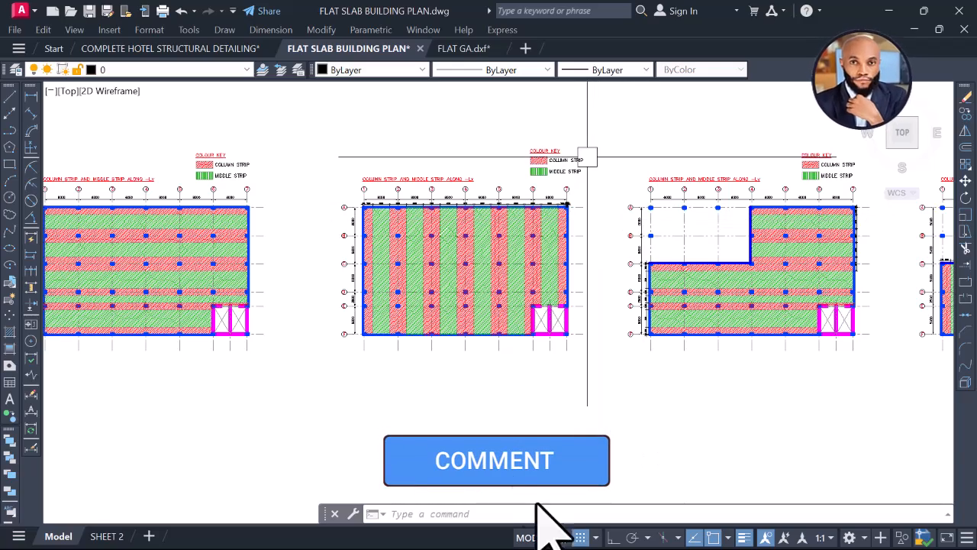
pyautogui.scroll(4, 589, 147)
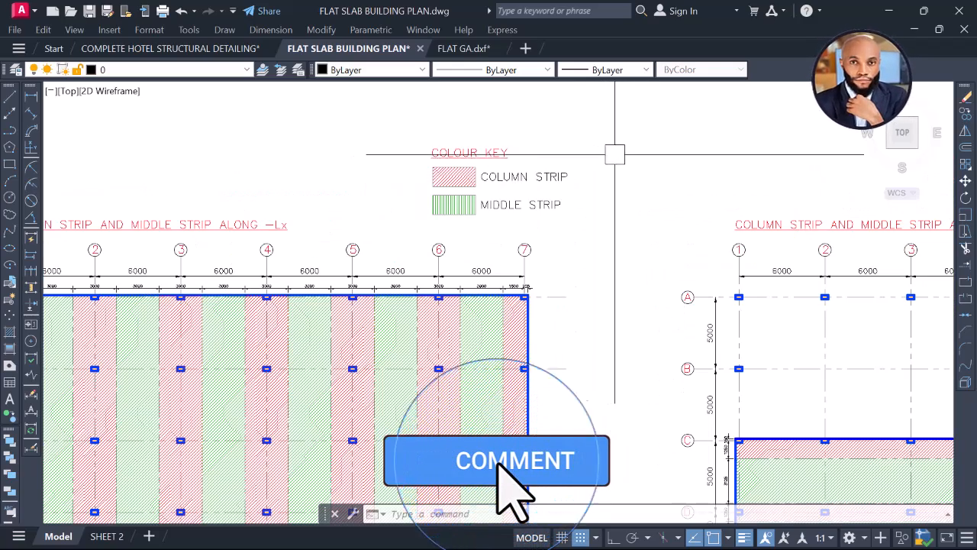
pyautogui.scroll(-4, 615, 153)
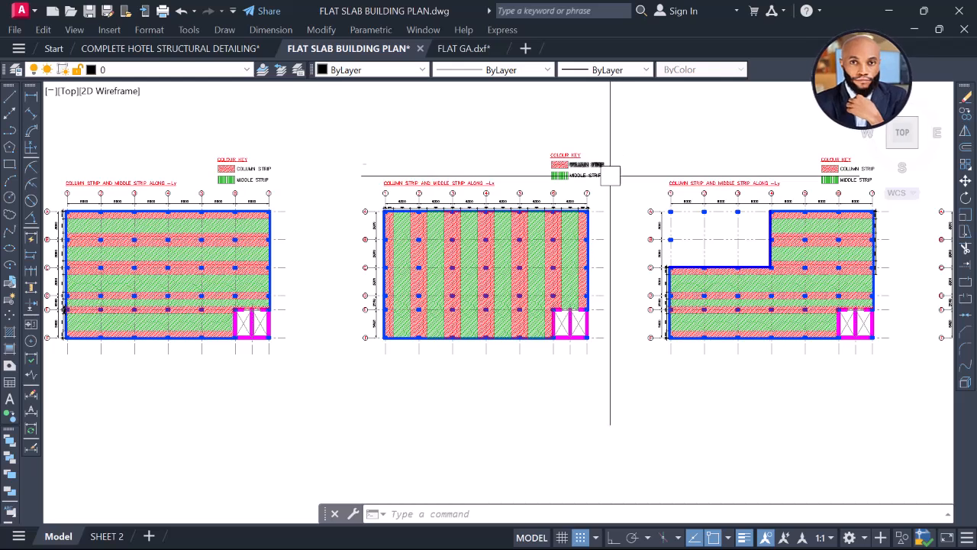
pyautogui.moveTo(614, 174); pyautogui.dragTo(613, 195, button='middle')
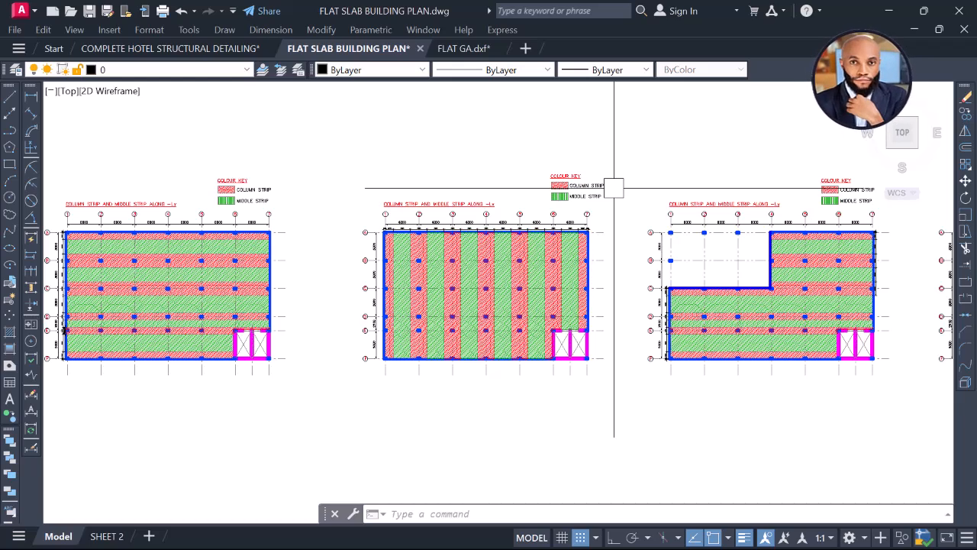
pyautogui.scroll(4, 534, 252)
pyautogui.scroll(-3, 520, 220)
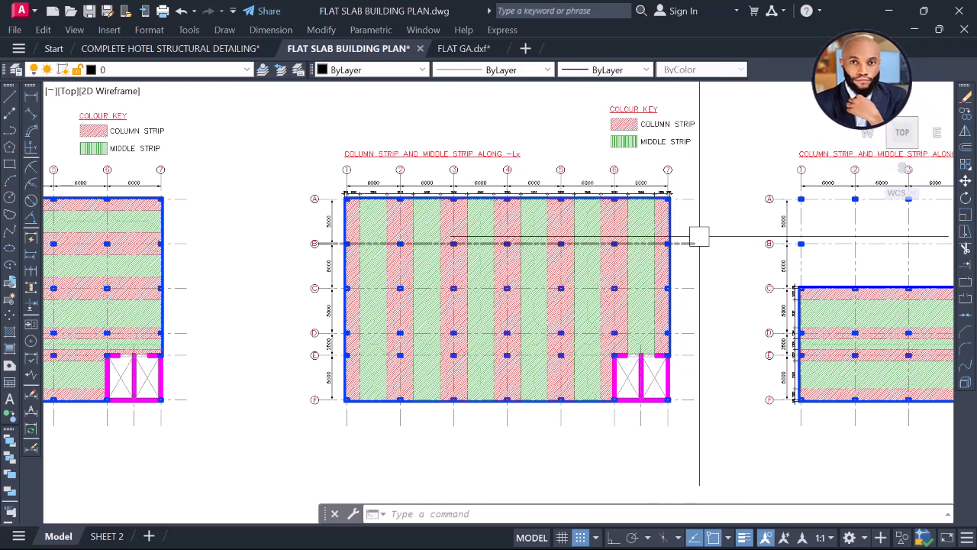
pyautogui.scroll(3, 706, 236)
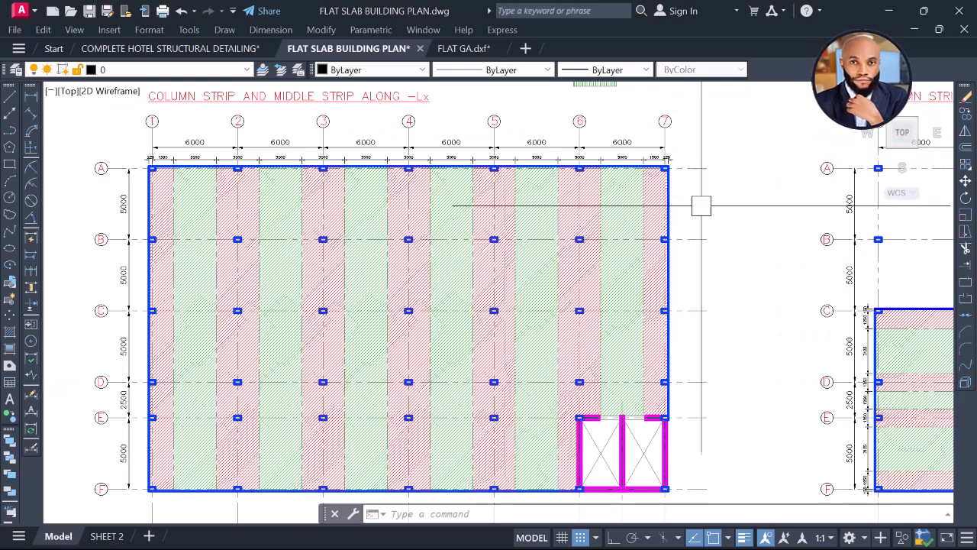
pyautogui.scroll(-2, 715, 204)
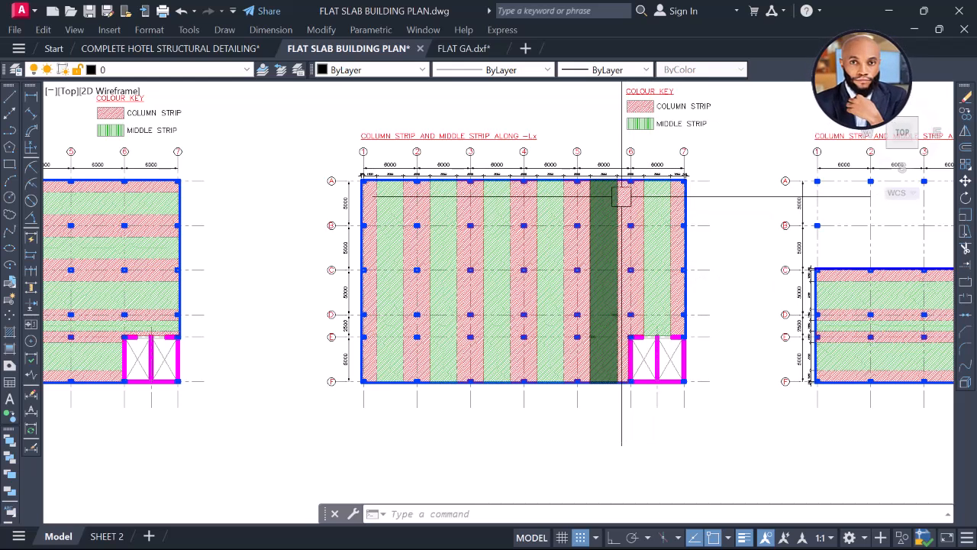
pyautogui.moveTo(621, 196)
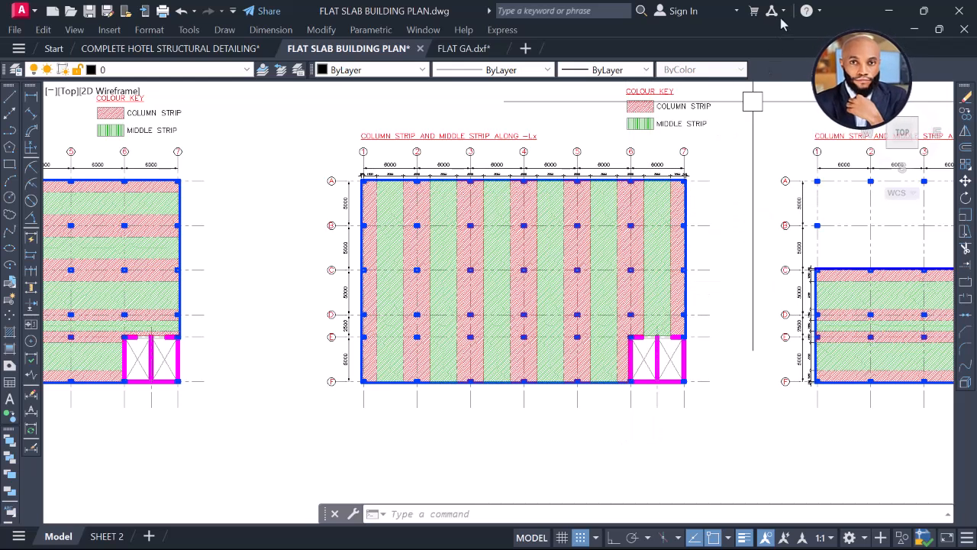